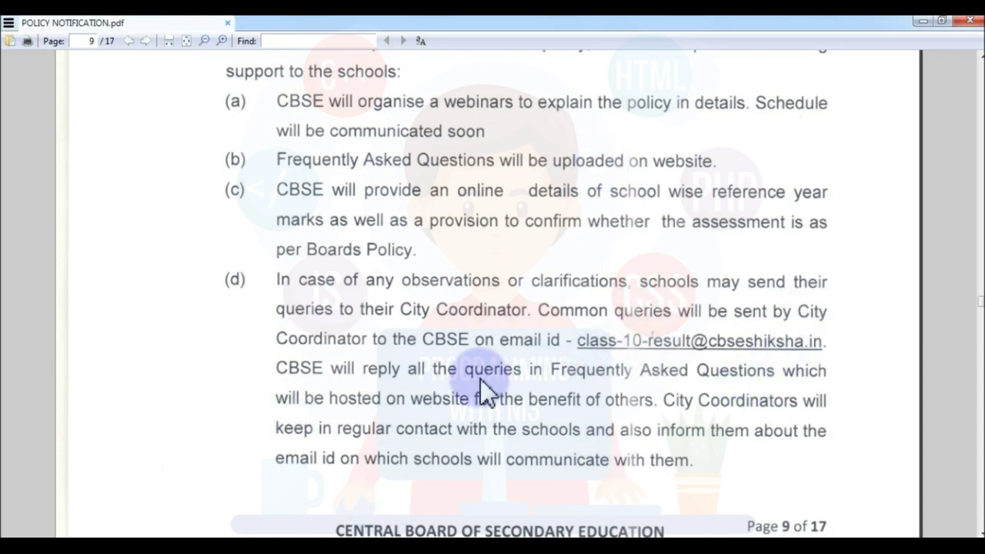
Step: Read the policy notification from the school support section on page 9 through the committee roles and blank assessment forms up to page 15
{"action": "scroll", "coordinate": [527, 314], "scroll_direction": "down", "scroll_amount": 3}
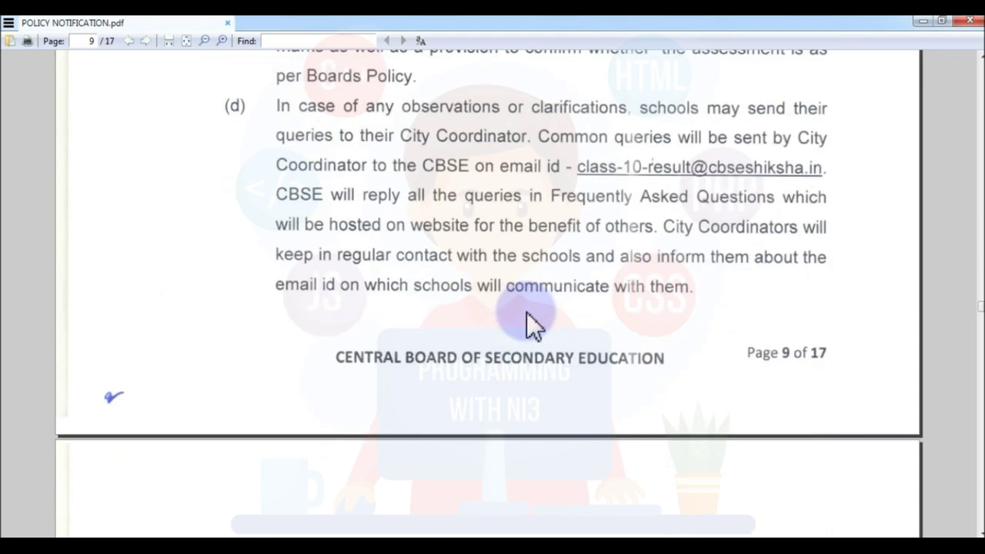
{"action": "scroll", "coordinate": [350, 342], "scroll_direction": "down", "scroll_amount": 15}
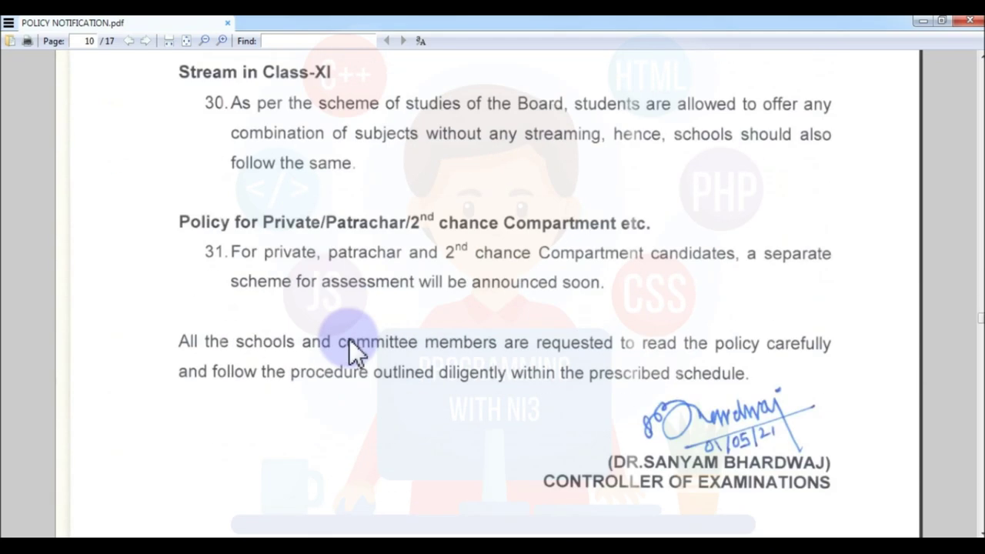
{"action": "scroll", "coordinate": [349, 337], "scroll_direction": "down", "scroll_amount": 19}
{"action": "scroll", "coordinate": [349, 336], "scroll_direction": "up", "scroll_amount": 8}
{"action": "scroll", "coordinate": [472, 249], "scroll_direction": "down", "scroll_amount": 13}
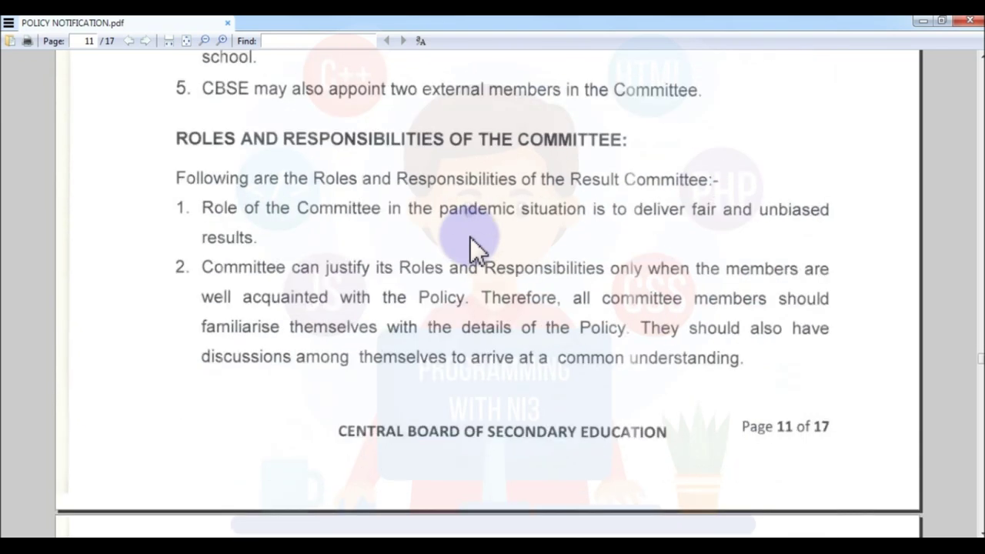
{"action": "scroll", "coordinate": [753, 283], "scroll_direction": "down", "scroll_amount": 20}
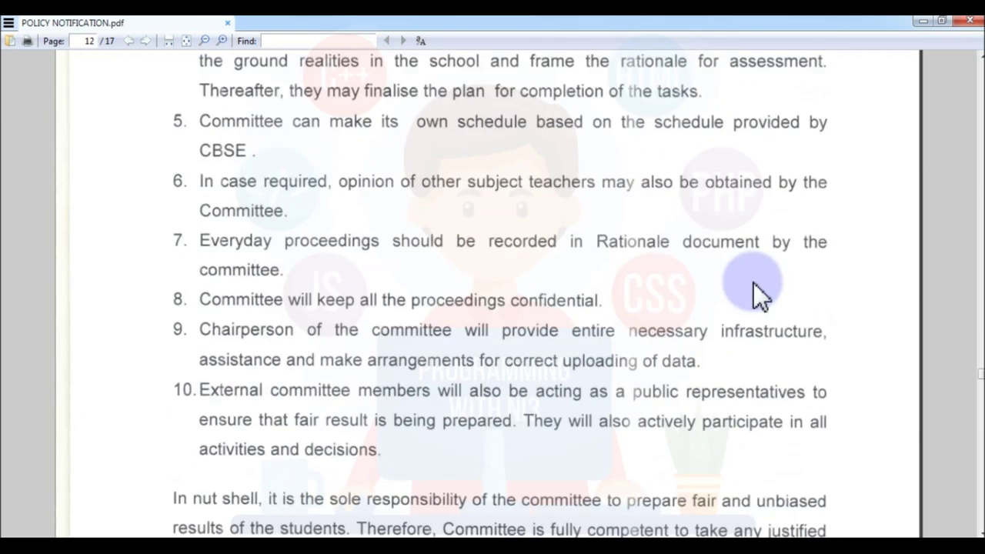
{"action": "scroll", "coordinate": [753, 279], "scroll_direction": "down", "scroll_amount": 5}
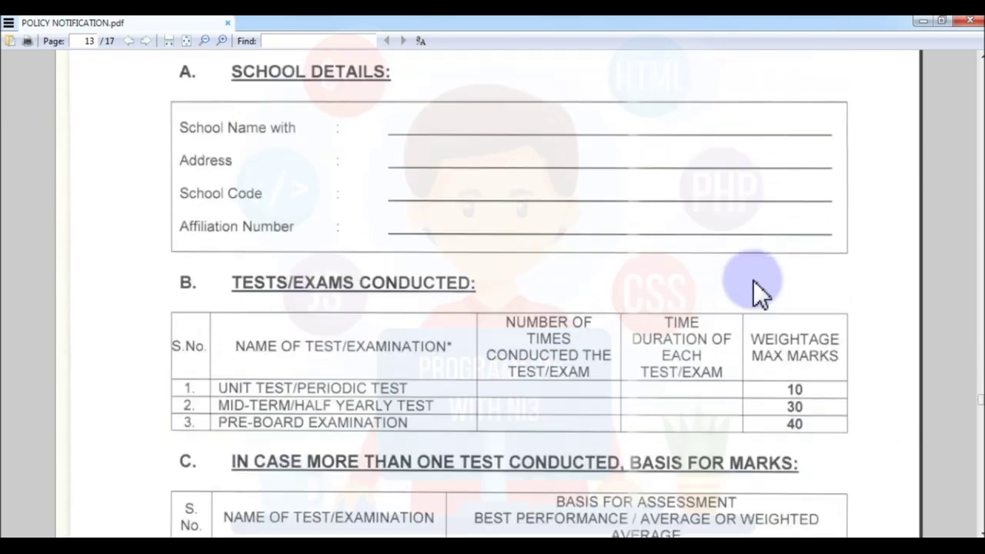
{"action": "scroll", "coordinate": [752, 279], "scroll_direction": "up", "scroll_amount": 6}
{"action": "scroll", "coordinate": [588, 263], "scroll_direction": "down", "scroll_amount": 20}
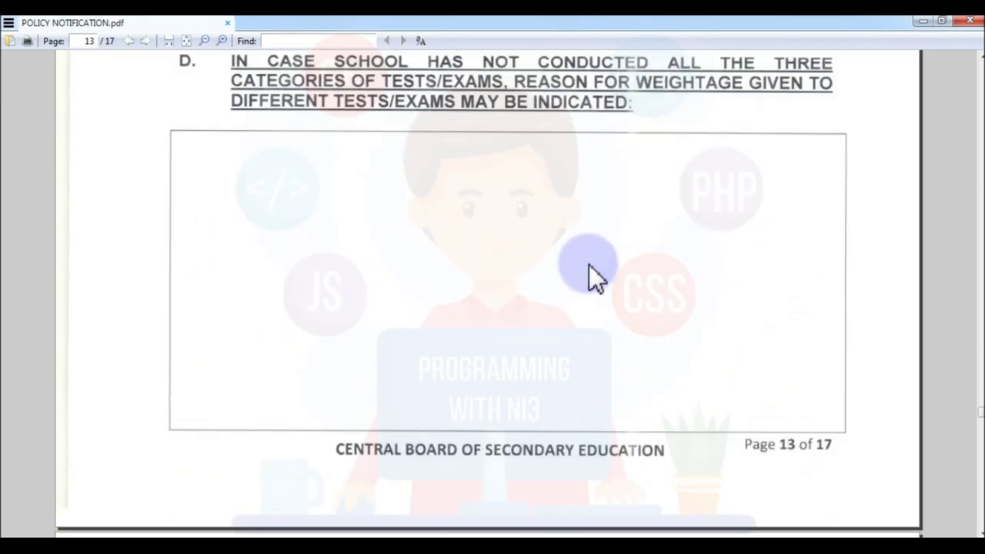
{"action": "scroll", "coordinate": [588, 264], "scroll_direction": "up", "scroll_amount": 5}
{"action": "scroll", "coordinate": [588, 264], "scroll_direction": "down", "scroll_amount": 14}
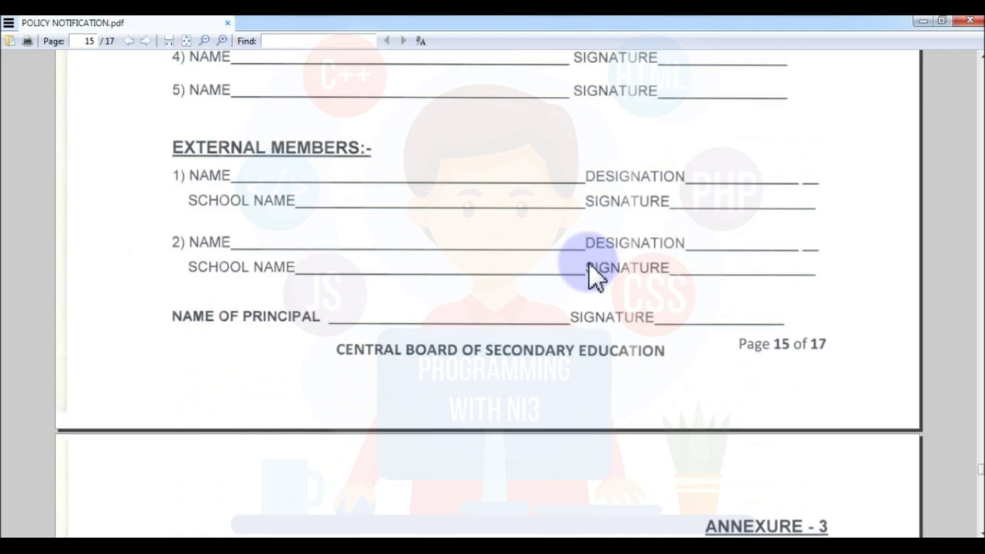
Step: Examine Annexure 3 on internal moderation of marks and the activity time schedule on page 17
{"action": "scroll", "coordinate": [589, 263], "scroll_direction": "down", "scroll_amount": 7}
{"action": "scroll", "coordinate": [589, 263], "scroll_direction": "up", "scroll_amount": 14}
{"action": "scroll", "coordinate": [588, 262], "scroll_direction": "down", "scroll_amount": 9}
{"action": "scroll", "coordinate": [588, 263], "scroll_direction": "down", "scroll_amount": 12}
{"action": "scroll", "coordinate": [589, 263], "scroll_direction": "up", "scroll_amount": 9}
{"action": "scroll", "coordinate": [589, 262], "scroll_direction": "up", "scroll_amount": 4}
{"action": "scroll", "coordinate": [588, 262], "scroll_direction": "down", "scroll_amount": 7}
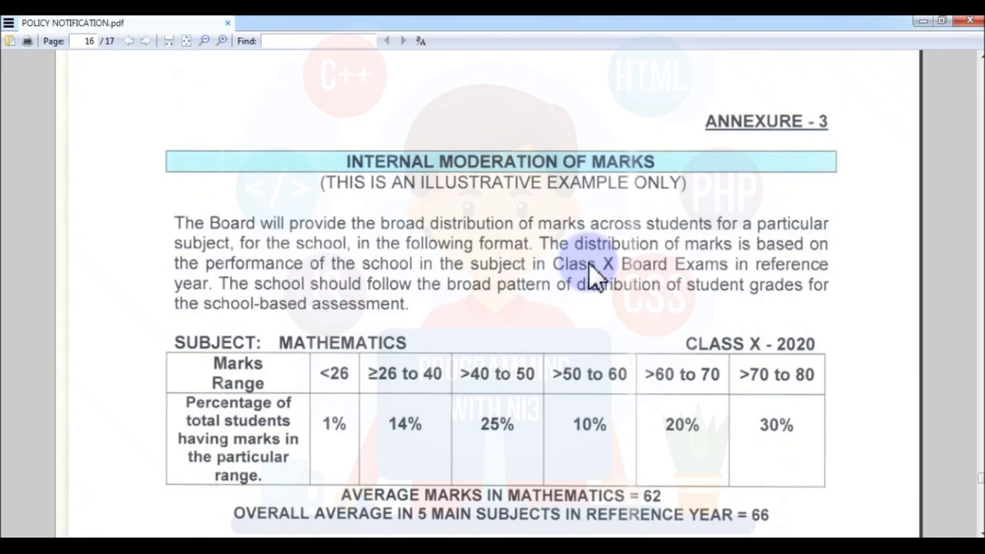
{"action": "scroll", "coordinate": [589, 263], "scroll_direction": "down", "scroll_amount": 15}
{"action": "scroll", "coordinate": [417, 171], "scroll_direction": "up", "scroll_amount": 5}
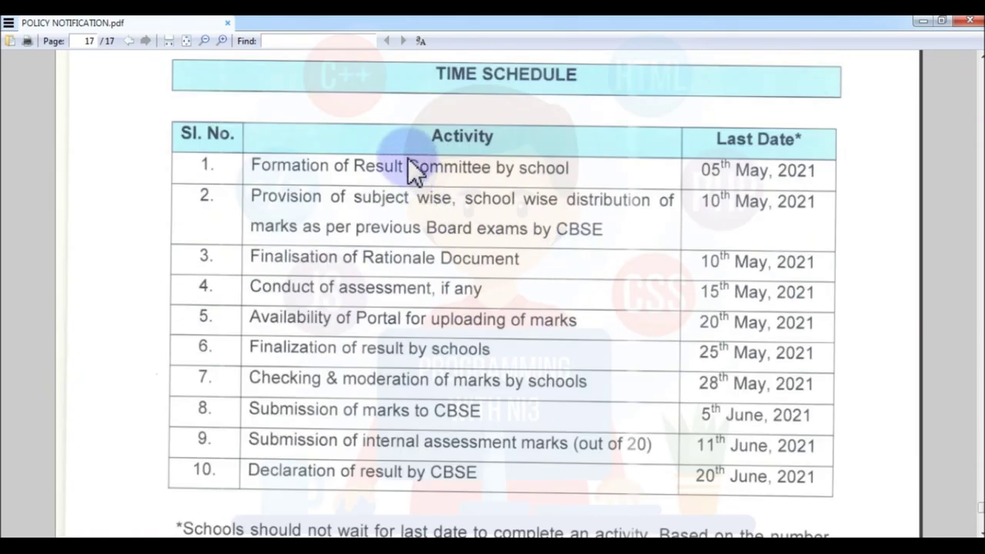
{"action": "scroll", "coordinate": [717, 208], "scroll_direction": "down", "scroll_amount": 5}
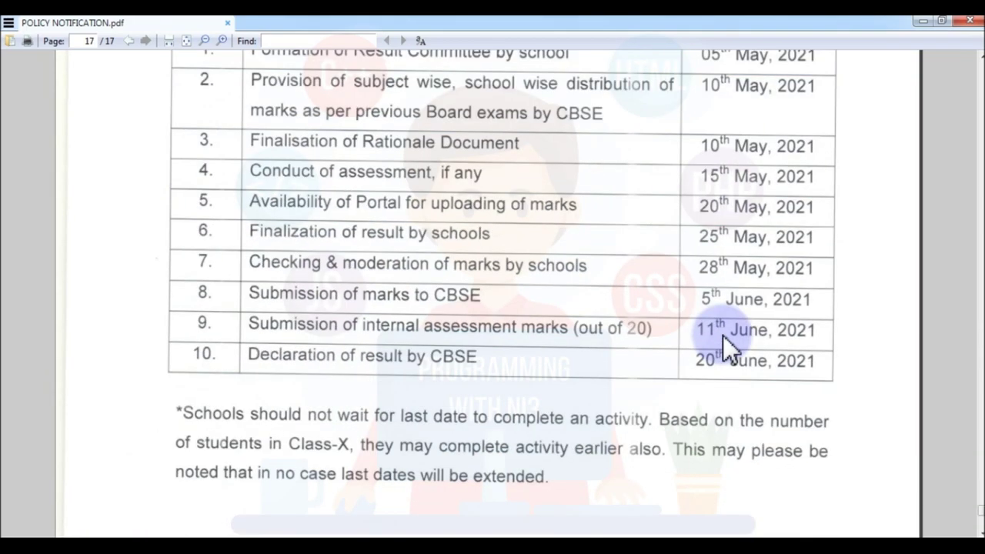
{"action": "scroll", "coordinate": [722, 335], "scroll_direction": "up", "scroll_amount": 20}
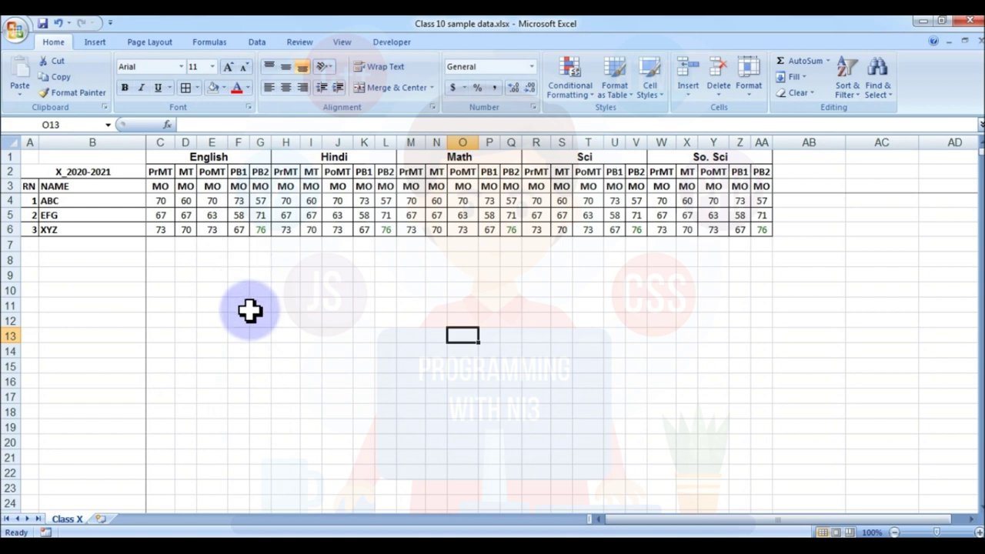
Step: Resize the NAME column so the X_2020-2021 heading fits with some spare room on both sides
{"action": "left_click_drag", "start_coordinate": [157, 142], "coordinate": [145, 143]}
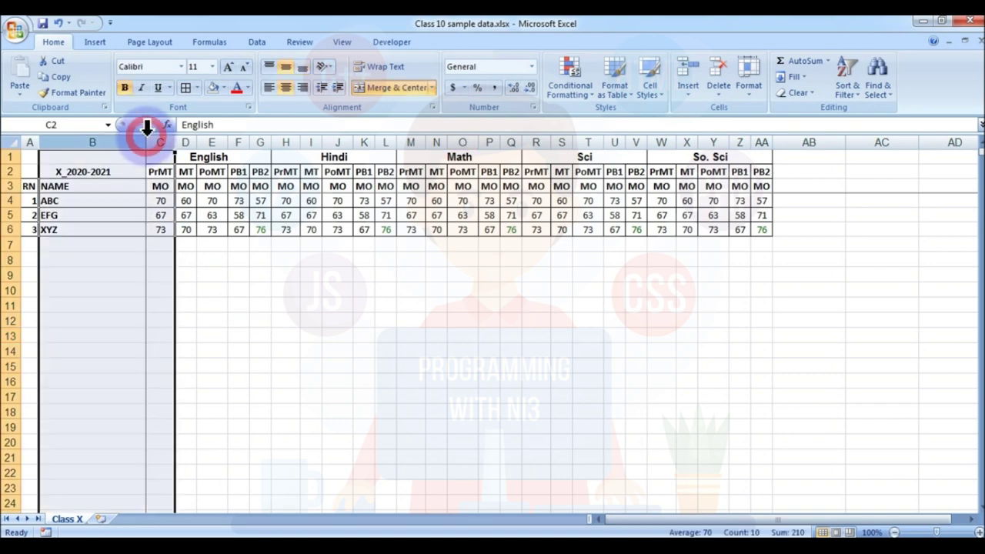
{"action": "double_click", "coordinate": [146, 143]}
{"action": "left_click", "coordinate": [137, 274]}
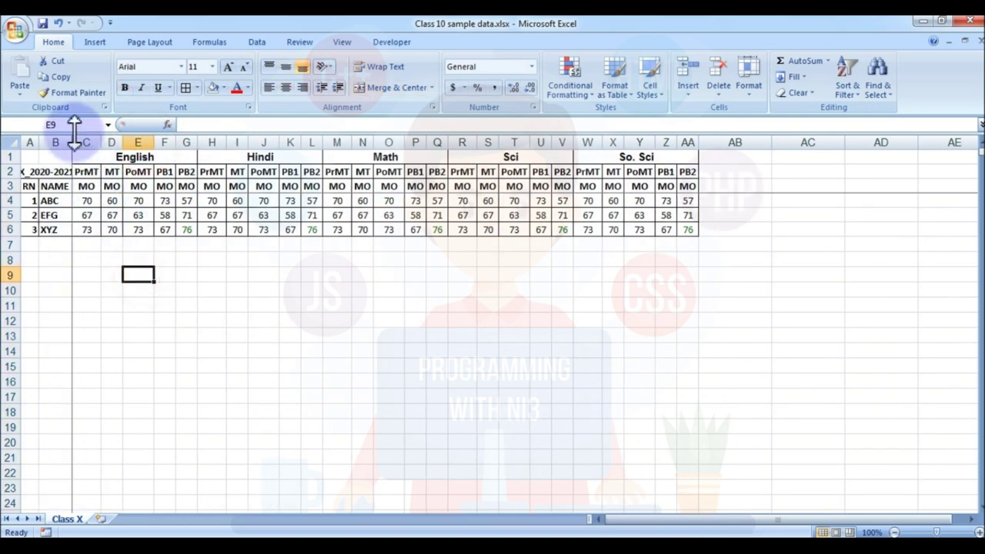
{"action": "left_click_drag", "start_coordinate": [75, 136], "coordinate": [127, 143]}
{"action": "left_click", "coordinate": [112, 336]}
{"action": "left_click", "coordinate": [267, 335]}
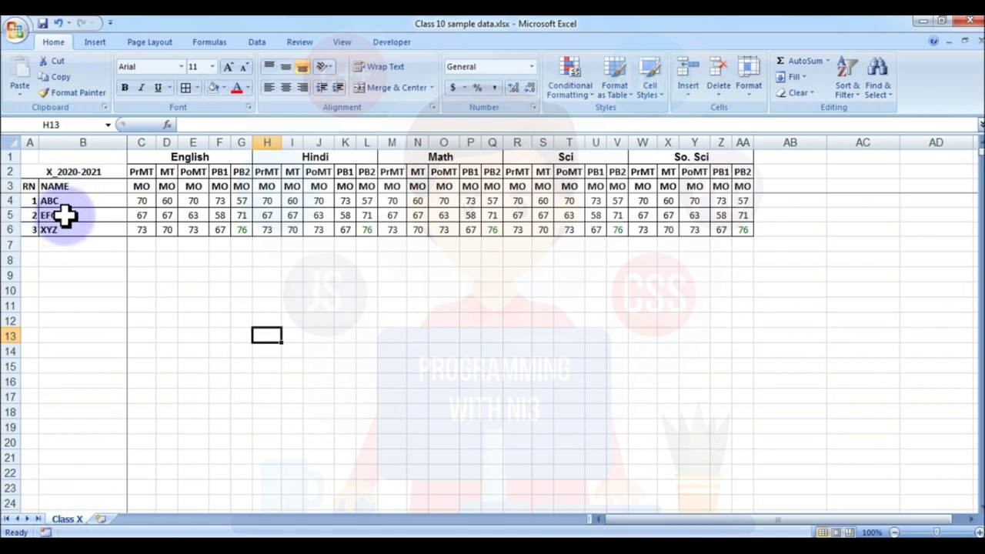
Step: Collapse the ribbon and enlarge the Class X sheet view to 115%
{"action": "left_click", "coordinate": [170, 276]}
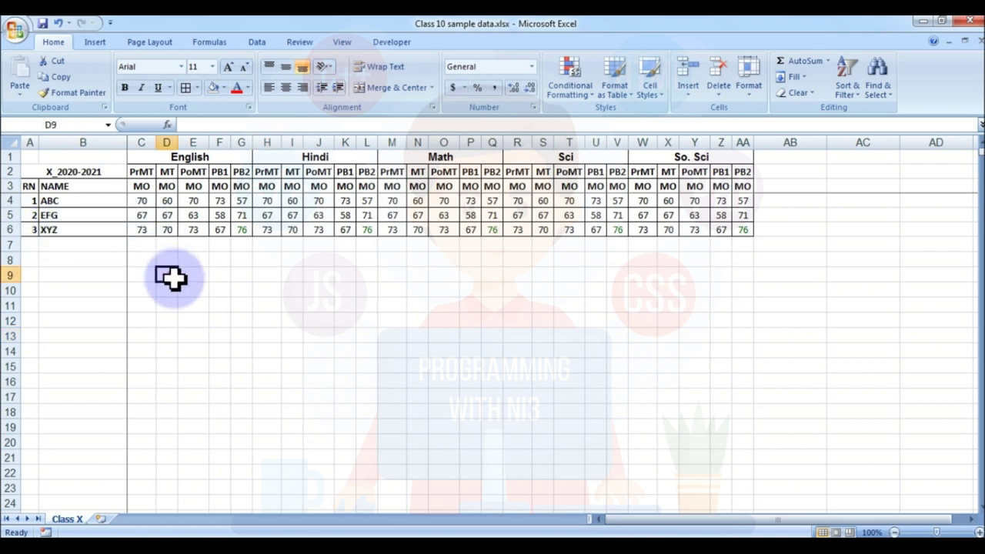
{"action": "left_click", "coordinate": [141, 173]}
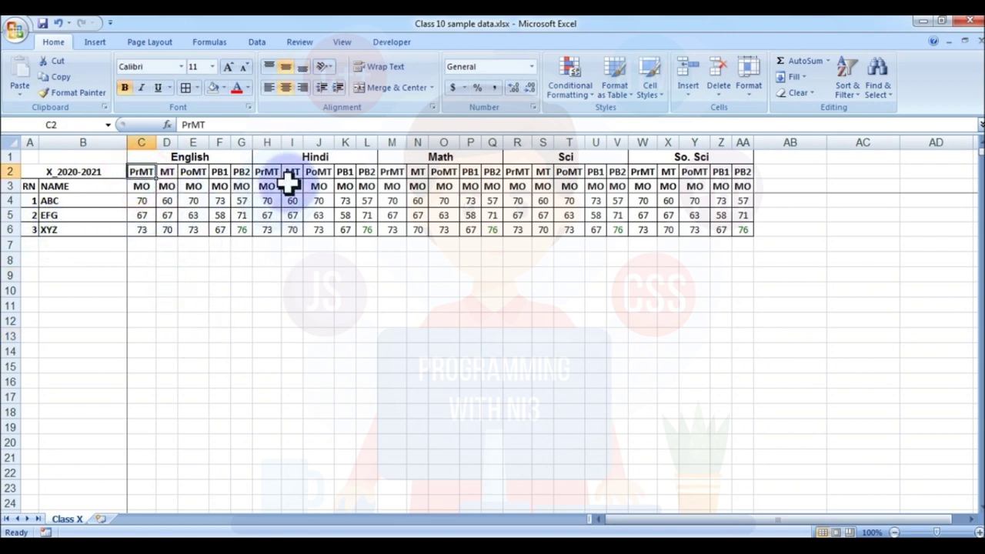
{"action": "double_click", "coordinate": [51, 41]}
{"action": "scroll", "coordinate": [157, 168], "scroll_direction": "up", "scroll_amount": 2, "text": "ctrl"}
{"action": "scroll", "coordinate": [157, 168], "scroll_direction": "down", "scroll_amount": 1, "text": "ctrl"}
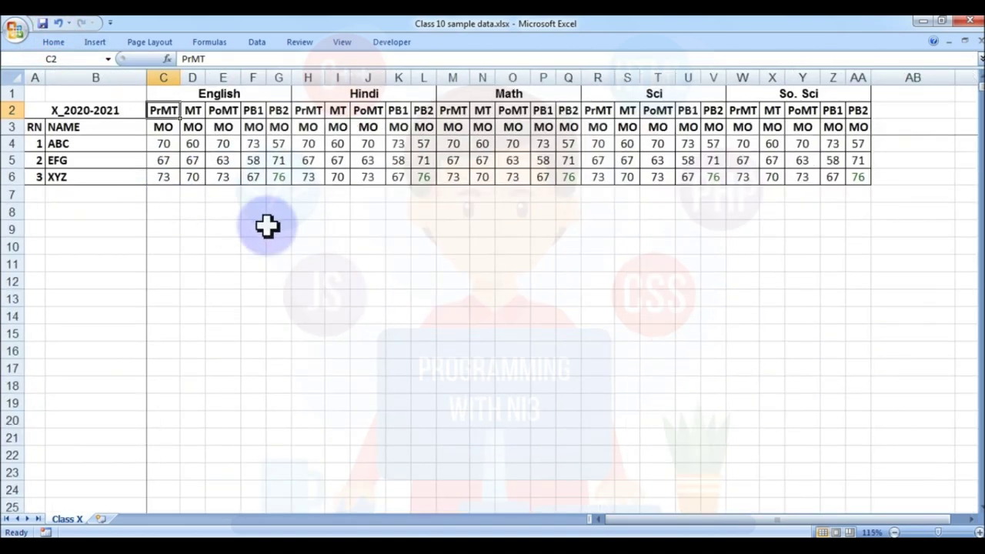
{"action": "left_click", "coordinate": [212, 228]}
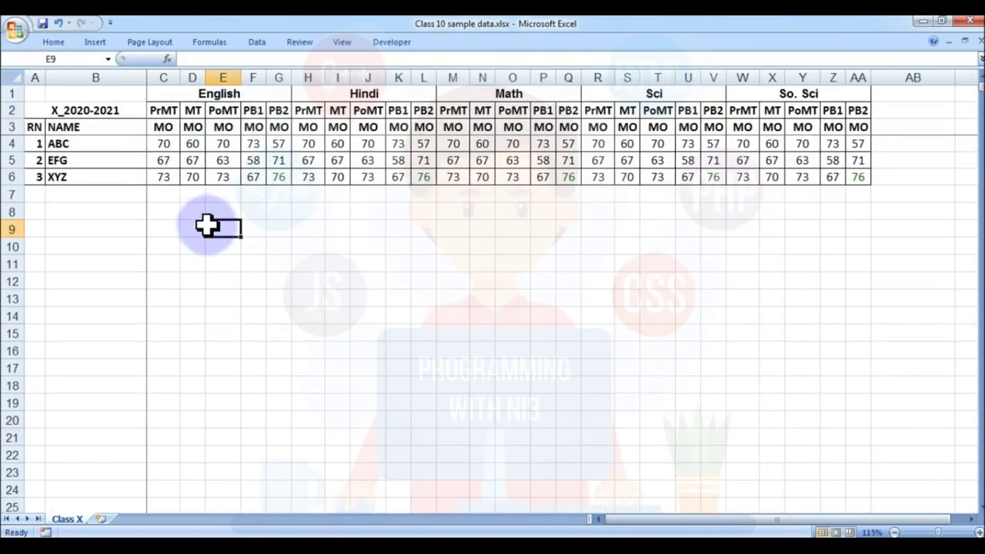
{"action": "left_click", "coordinate": [167, 106]}
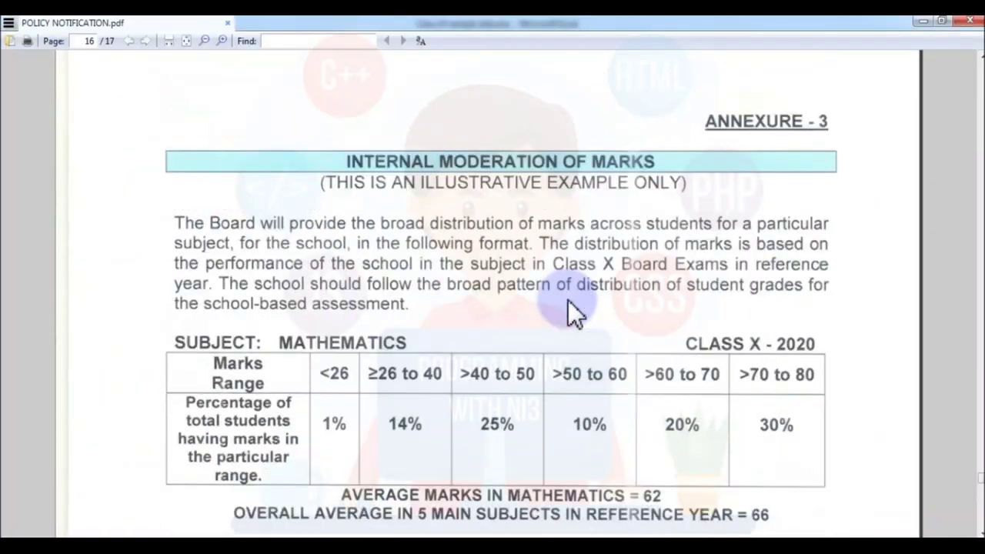
Step: Switch to POLICY NOTIFICATION.pdf and look up the maximum marks for each test category in point 9 on page 3
{"action": "left_click_drag", "start_coordinate": [979, 477], "coordinate": [979, 179]}
{"action": "scroll", "coordinate": [689, 360], "scroll_direction": "down", "scroll_amount": 20}
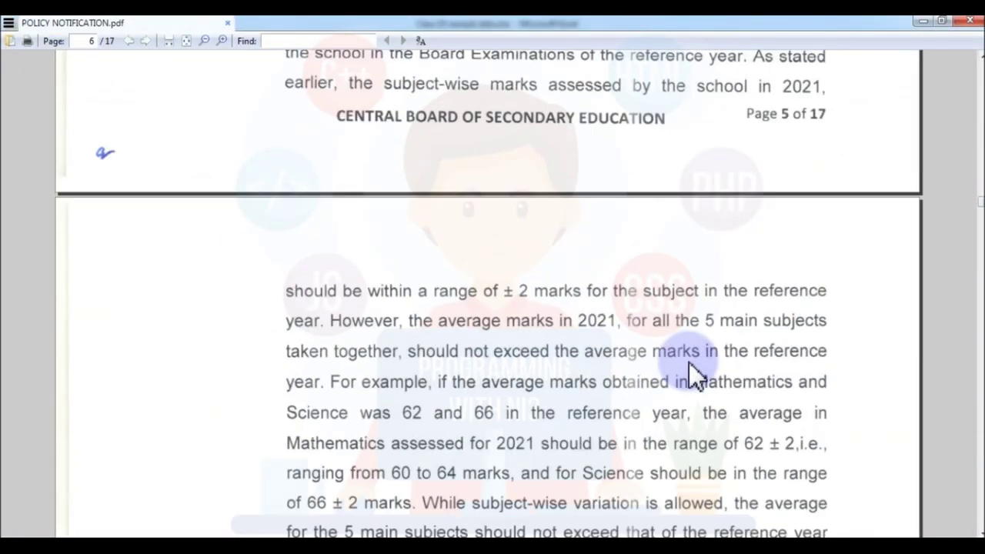
{"action": "scroll", "coordinate": [689, 362], "scroll_direction": "up", "scroll_amount": 8}
{"action": "scroll", "coordinate": [689, 362], "scroll_direction": "up", "scroll_amount": 20}
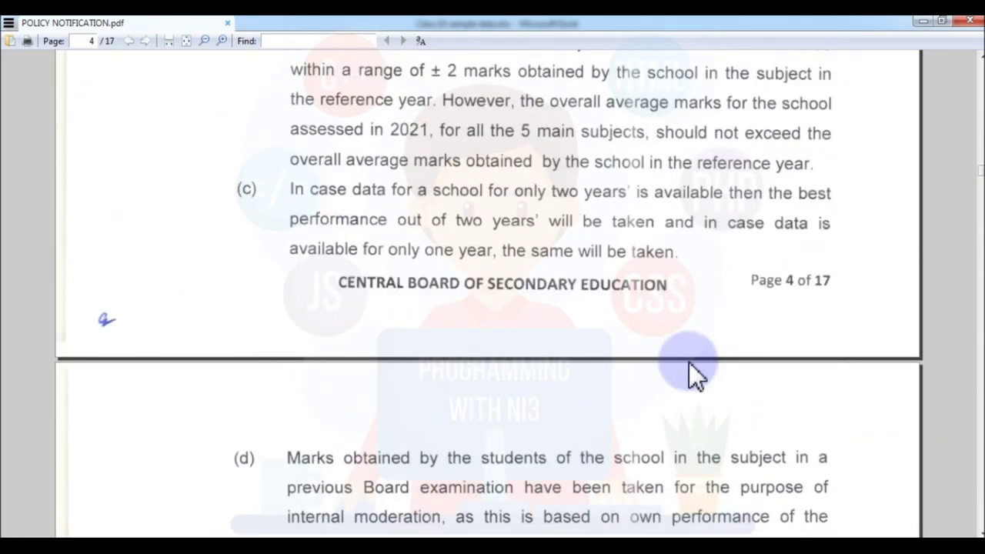
{"action": "scroll", "coordinate": [688, 363], "scroll_direction": "up", "scroll_amount": 10}
{"action": "scroll", "coordinate": [689, 363], "scroll_direction": "down", "scroll_amount": 8}
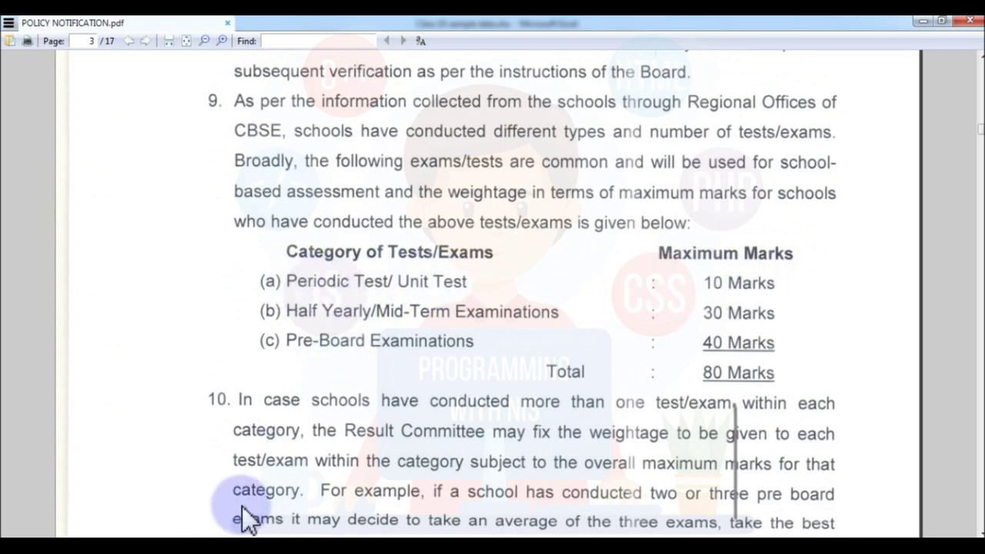
Step: Switch back to the Class 10 sample data workbook in Excel, make row 2 taller and add 80 on a second line under English PrMT
{"action": "key", "text": "alt+Tab"}
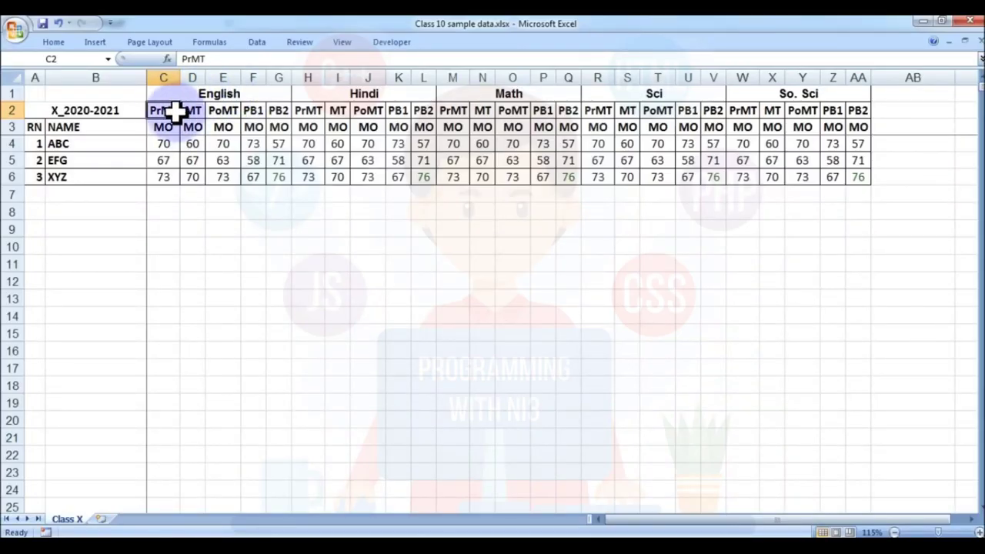
{"action": "left_click_drag", "start_coordinate": [20, 119], "coordinate": [30, 146]}
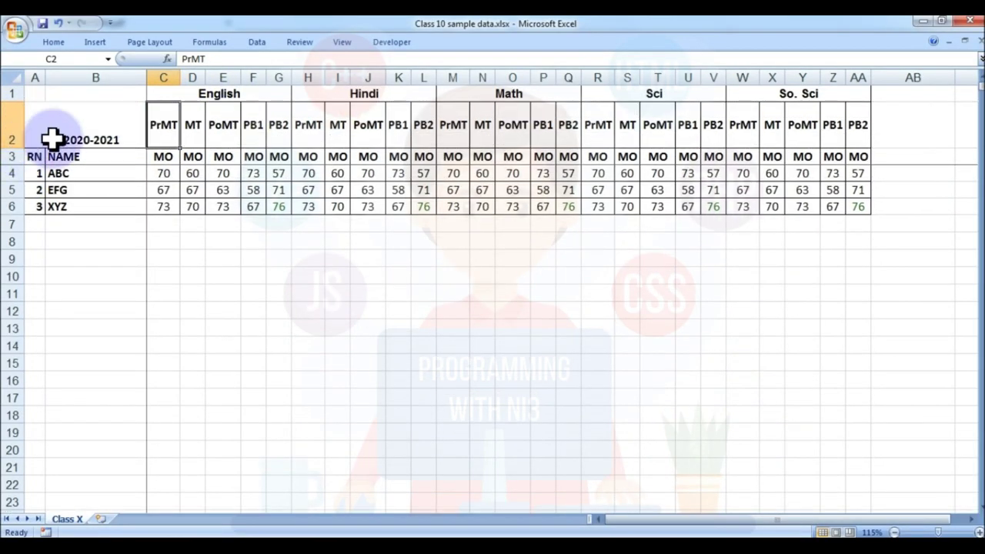
{"action": "double_click", "coordinate": [169, 135]}
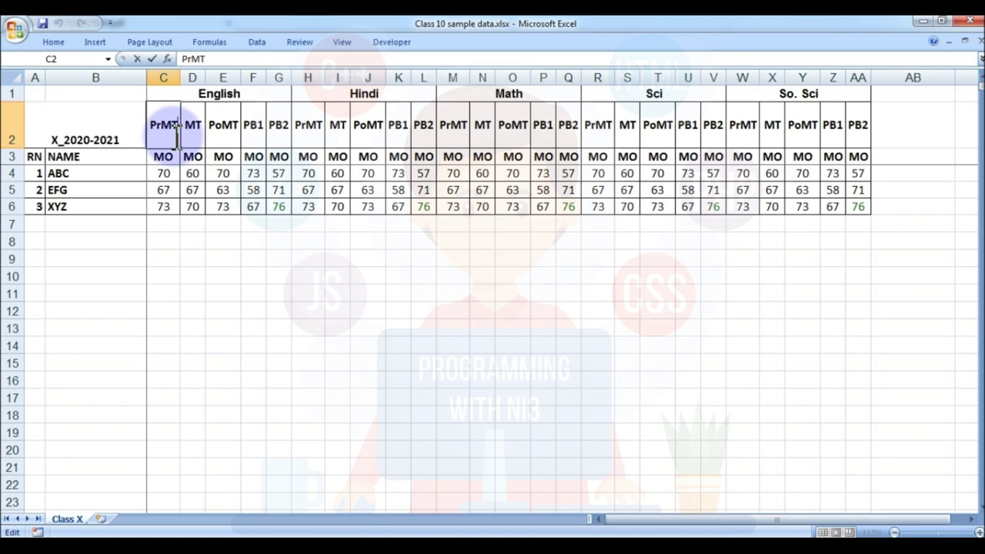
{"action": "key", "text": "alt+Return"}
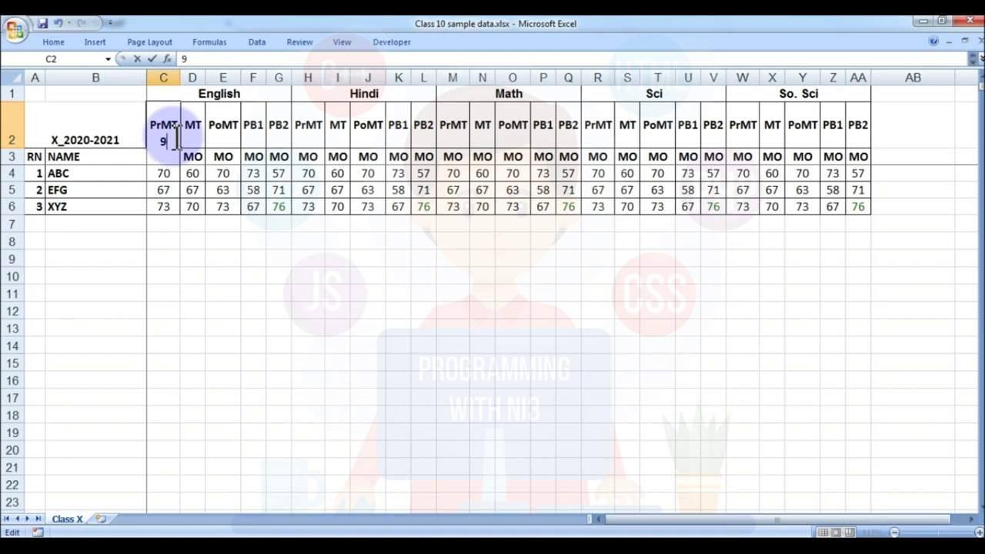
{"action": "type", "text": "80"}
{"action": "key", "text": "Return"}
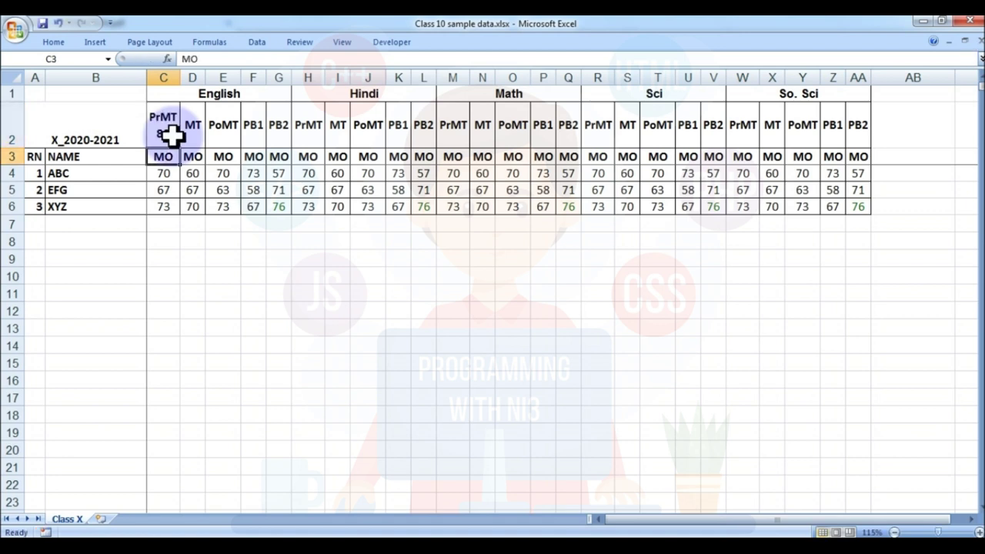
Step: Add 80 as a second line in the English MT and PoMT headings of row 2
{"action": "key", "text": "Up"}
{"action": "key", "text": "Right"}
{"action": "left_click", "coordinate": [222, 137]}
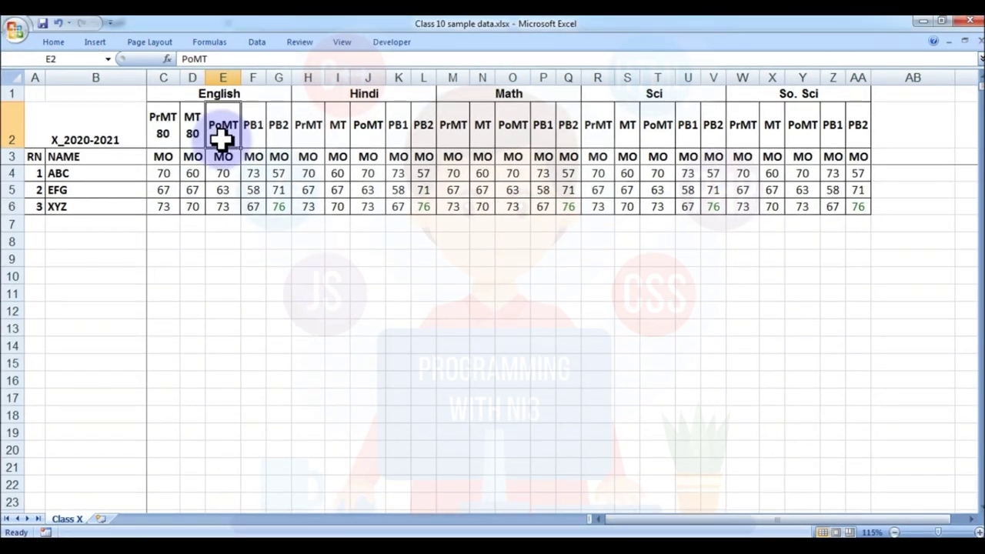
{"action": "double_click", "coordinate": [221, 137]}
{"action": "key", "text": "alt+Return"}
{"action": "type", "text": "80"}
{"action": "key", "text": "Return"}
{"action": "key", "text": "Up"}
{"action": "key", "text": "Right"}
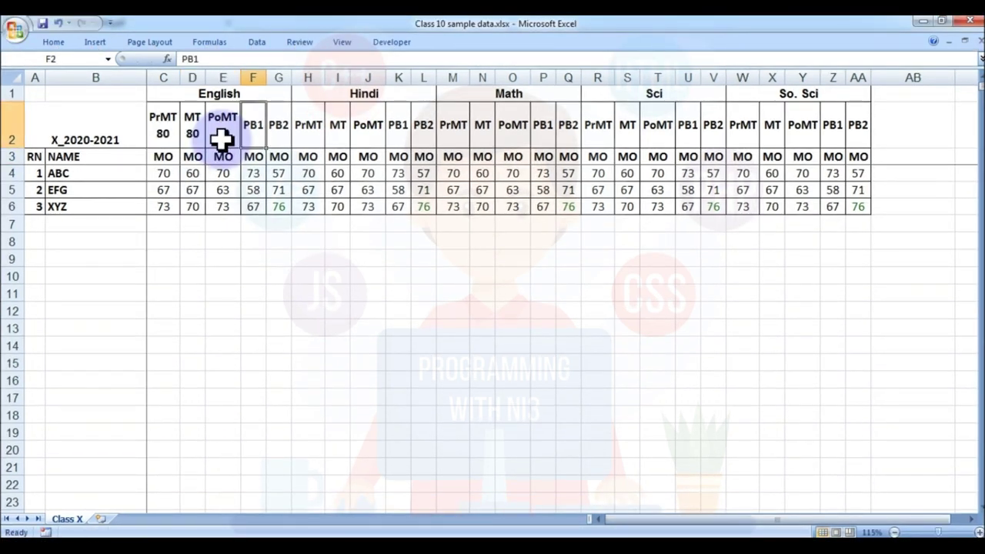
Step: Add 80 as a second line in the English PB1 heading in F2
{"action": "double_click", "coordinate": [253, 133]}
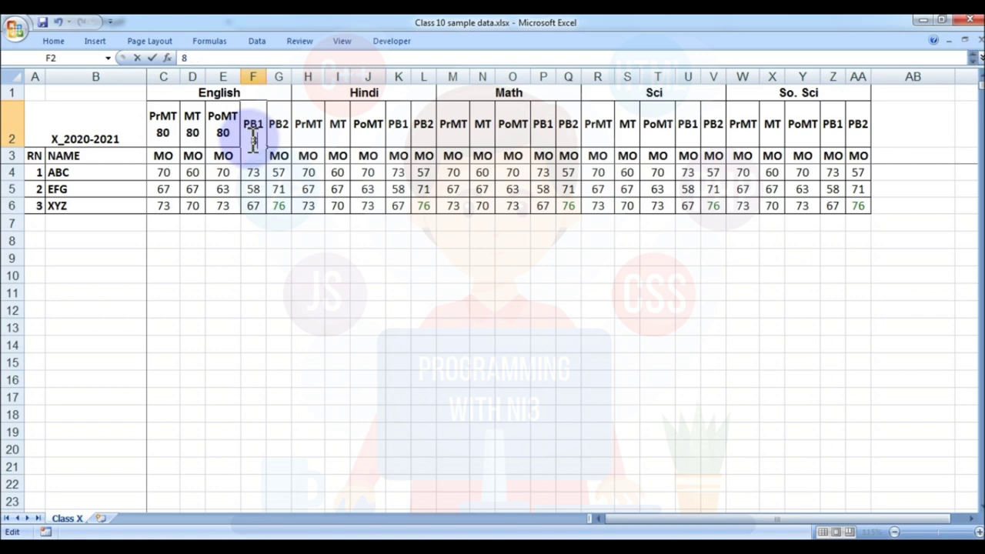
{"action": "key", "text": "Return"}
{"action": "key", "text": "Up"}
{"action": "key", "text": "Right"}
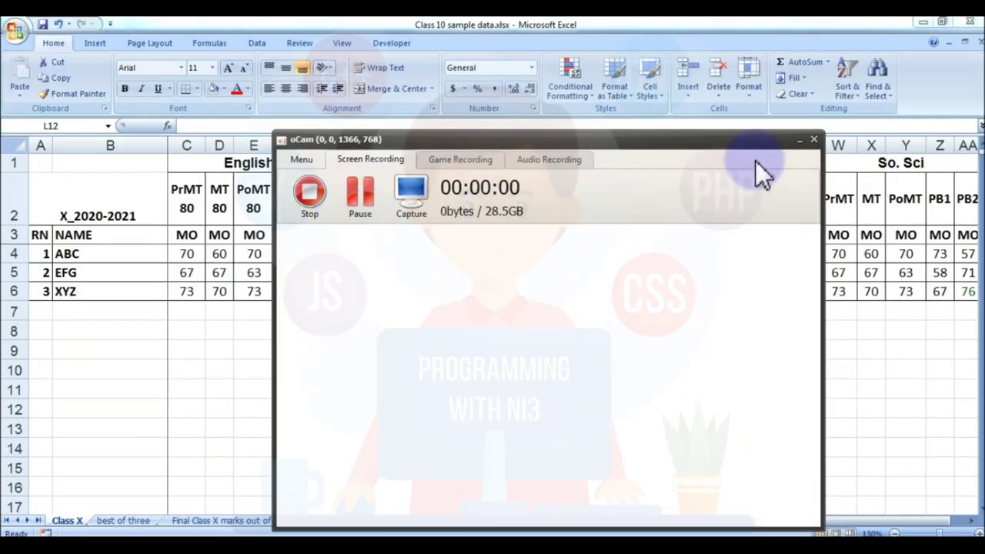
Step: Minimize the oCam window and add 80 as a second line in the English PB2 heading in G2
{"action": "left_click", "coordinate": [805, 141]}
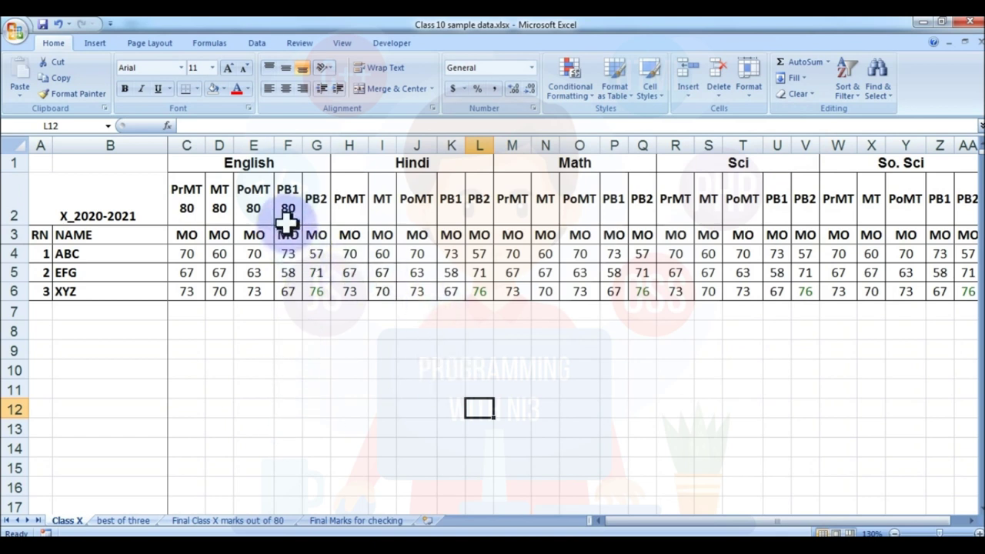
{"action": "left_click", "coordinate": [315, 206]}
{"action": "double_click", "coordinate": [323, 198]}
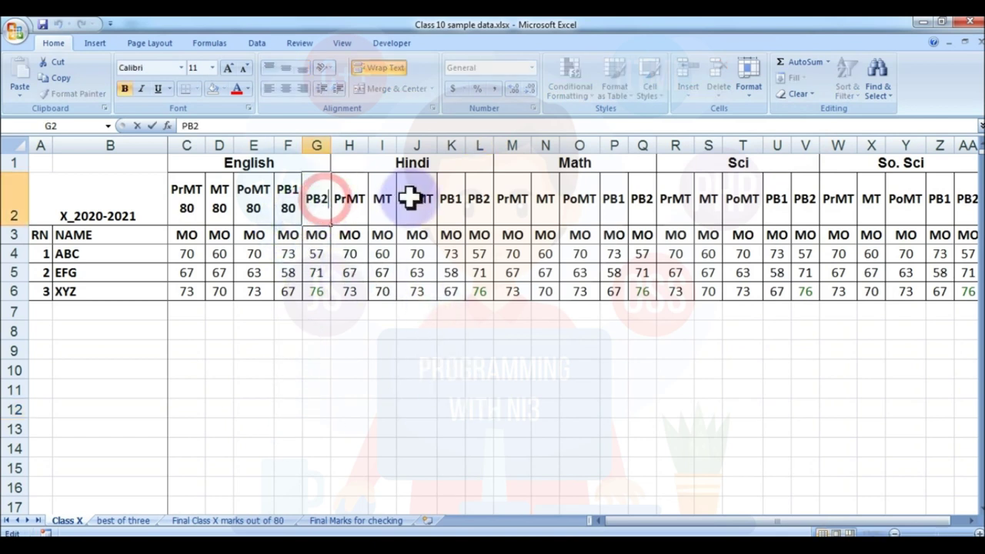
{"action": "key", "text": "alt+Return"}
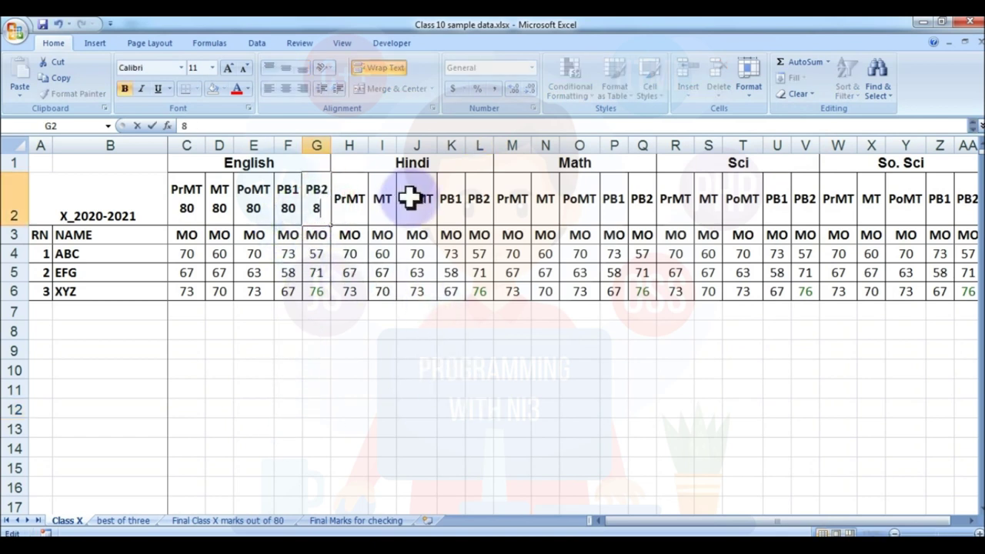
{"action": "key", "text": "Return"}
{"action": "key", "text": "Up"}
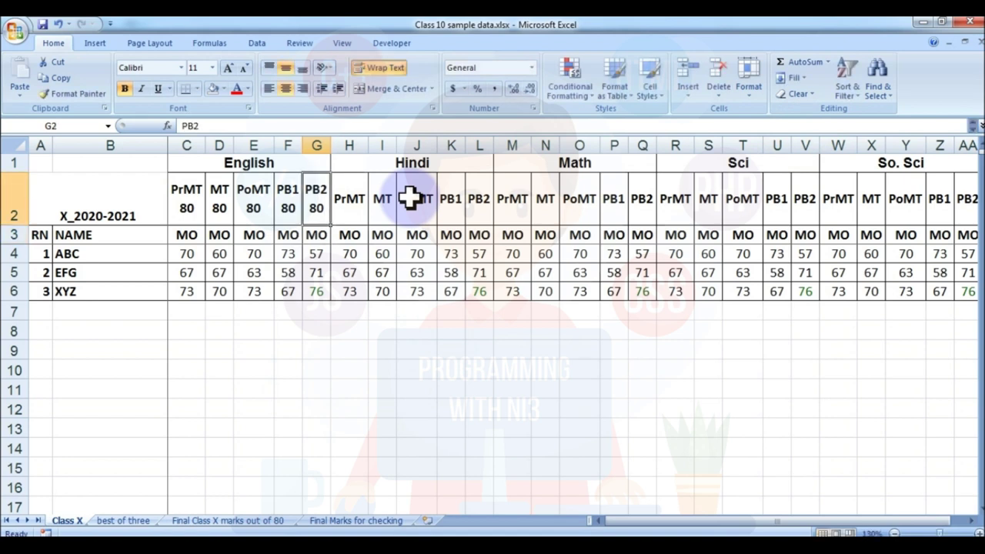
Step: Copy the English test headings with their 80 marks from C2:G2 onto the Hindi headings in H2:L2
{"action": "key", "text": "Left"}
{"action": "key", "text": "Left"}
{"action": "key", "text": "Left"}
{"action": "key", "text": "Left"}
{"action": "key", "text": "shift+Right"}
{"action": "key", "text": "shift+Right"}
{"action": "key", "text": "shift+Right"}
{"action": "key", "text": "shift+Right"}
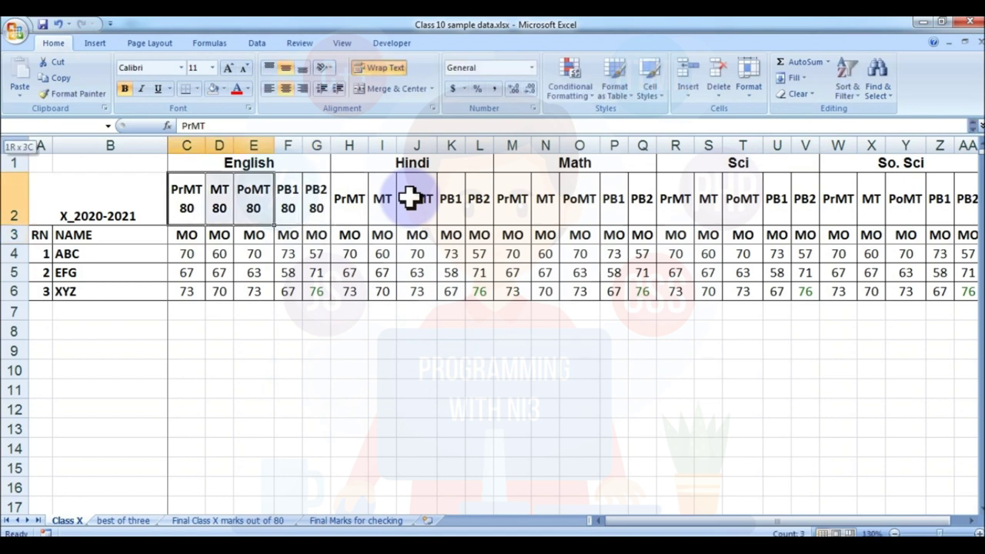
{"action": "key", "text": "ctrl+c"}
{"action": "key", "text": "Right"}
{"action": "key", "text": "Right"}
{"action": "key", "text": "Right"}
{"action": "key", "text": "Right"}
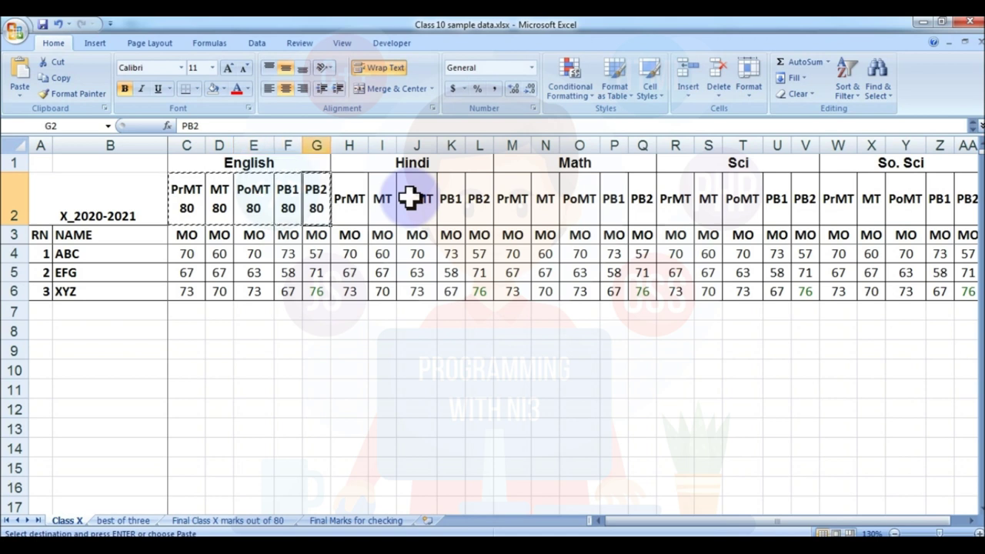
{"action": "key", "text": "shift+Right"}
{"action": "key", "text": "shift+Right"}
{"action": "key", "text": "shift+Right"}
{"action": "key", "text": "shift+Left"}
{"action": "key", "text": "shift+Left"}
{"action": "key", "text": "shift+Left"}
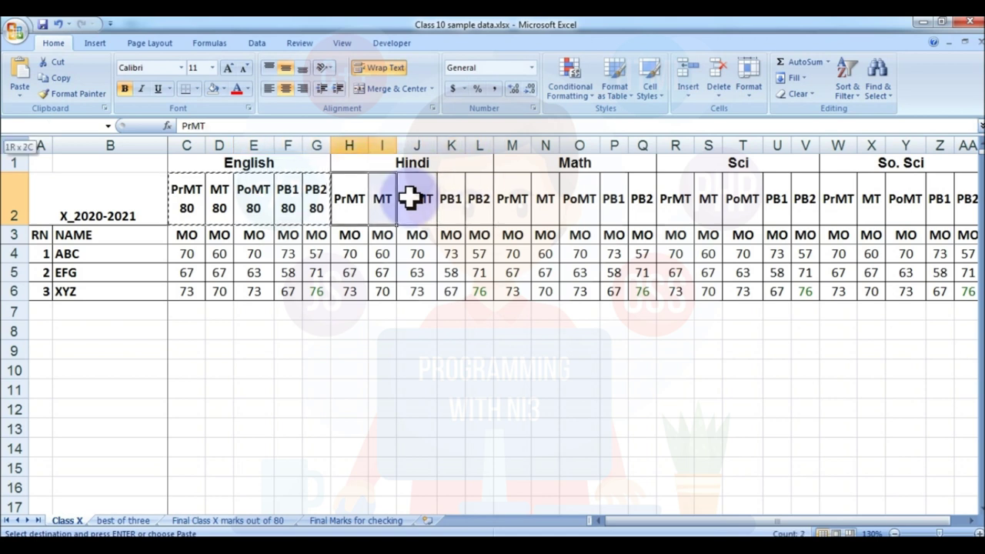
{"action": "key", "text": "ctrl+v"}
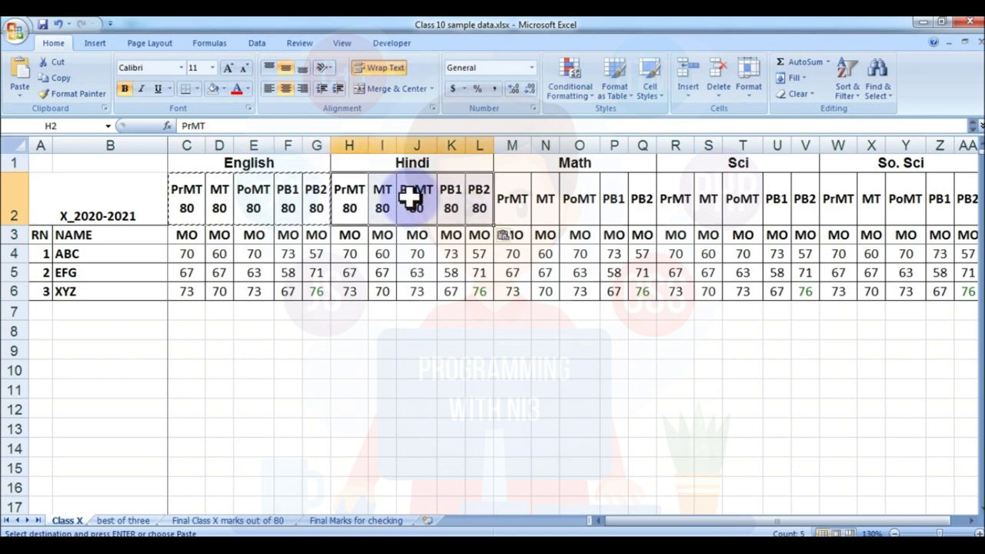
Step: Paste the copied test headings with 80 over the Math headings in M2:Q2
{"action": "key", "text": "Right"}
{"action": "key", "text": "Right"}
{"action": "key", "text": "Right"}
{"action": "key", "text": "Right"}
{"action": "key", "text": "Right"}
{"action": "key", "text": "ctrl+v"}
Step: Paste the copied test headings with 80 over the Sci headings in R2:V2
{"action": "key", "text": "Right"}
{"action": "key", "text": "Right"}
{"action": "key", "text": "Right"}
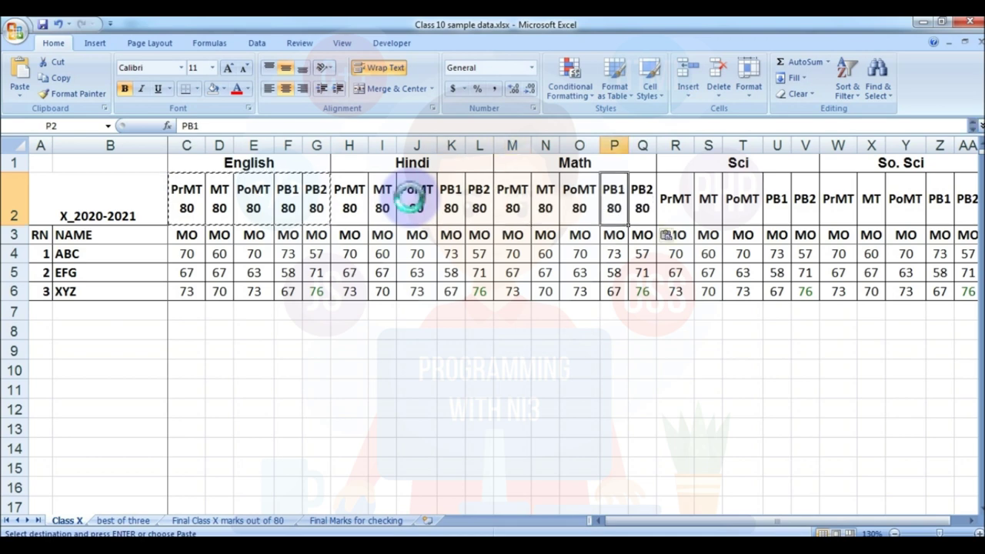
{"action": "key", "text": "Right"}
{"action": "key", "text": "Right"}
{"action": "key", "text": "ctrl+v"}
Step: Paste the copied test headings with 80 over the So. Sci headings in W2:AA2 and end the copy mode
{"action": "key", "text": "Right"}
{"action": "key", "text": "Right"}
{"action": "key", "text": "Right"}
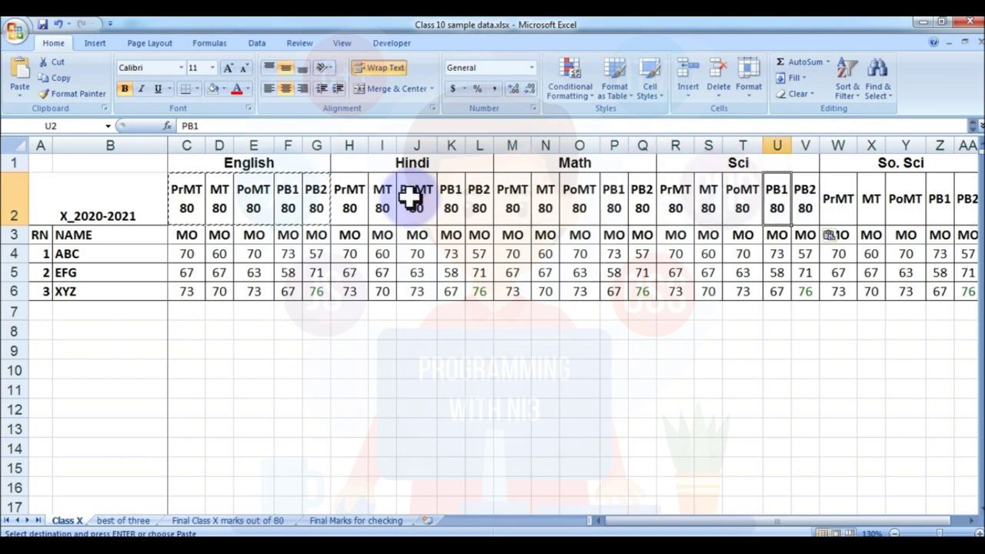
{"action": "key", "text": "Right"}
{"action": "key", "text": "Right"}
{"action": "key", "text": "ctrl+v"}
{"action": "key", "text": "Right"}
{"action": "key", "text": "Right"}
{"action": "key", "text": "Right"}
{"action": "key", "text": "Right"}
{"action": "key", "text": "Right"}
{"action": "key", "text": "Right"}
{"action": "key", "text": "Left"}
{"action": "key", "text": "Left"}
{"action": "key", "text": "Left"}
{"action": "key", "text": "Escape"}
Step: Return to the English block and examine the PrMT and MT columns in C2:D6
{"action": "key", "text": "Left"}
{"action": "key", "text": "Left"}
{"action": "key", "text": "Left"}
{"action": "key", "text": "Left"}
{"action": "key", "text": "Left"}
{"action": "key", "text": "Left"}
{"action": "key", "text": "Left"}
{"action": "key", "text": "Left"}
{"action": "key", "text": "Left"}
{"action": "key", "text": "Left"}
{"action": "key", "text": "Left"}
{"action": "key", "text": "Left"}
{"action": "key", "text": "Left"}
{"action": "key", "text": "Left"}
{"action": "key", "text": "Left"}
{"action": "key", "text": "Left"}
{"action": "key", "text": "Left"}
{"action": "key", "text": "Left"}
{"action": "key", "text": "Left"}
{"action": "key", "text": "Left"}
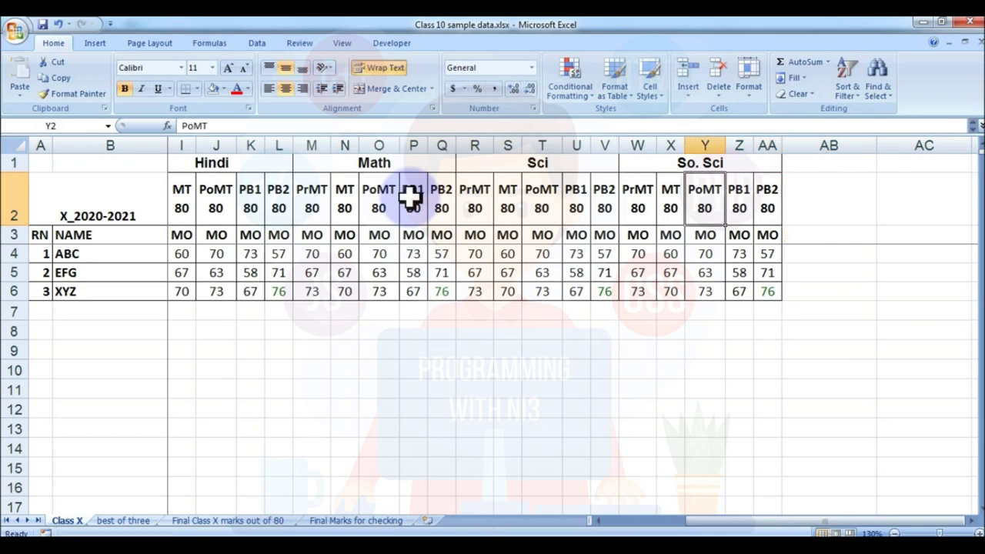
{"action": "key", "text": "Right"}
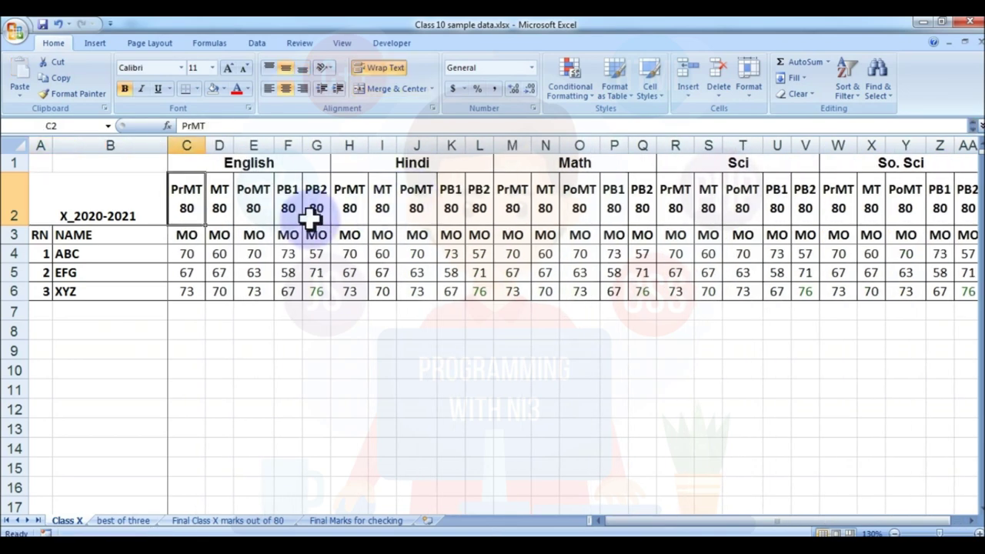
{"action": "left_click_drag", "start_coordinate": [186, 192], "coordinate": [193, 292]}
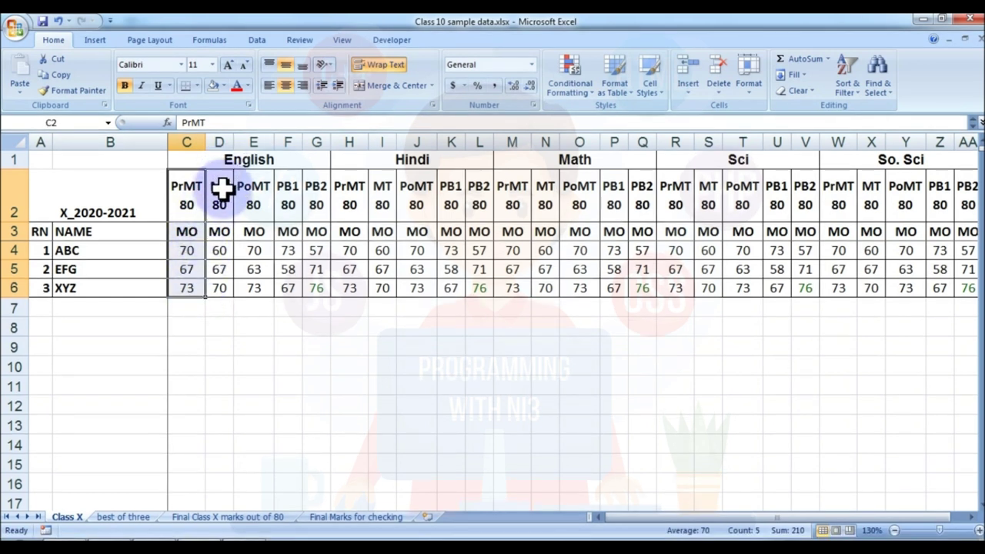
{"action": "left_click_drag", "start_coordinate": [222, 188], "coordinate": [222, 289]}
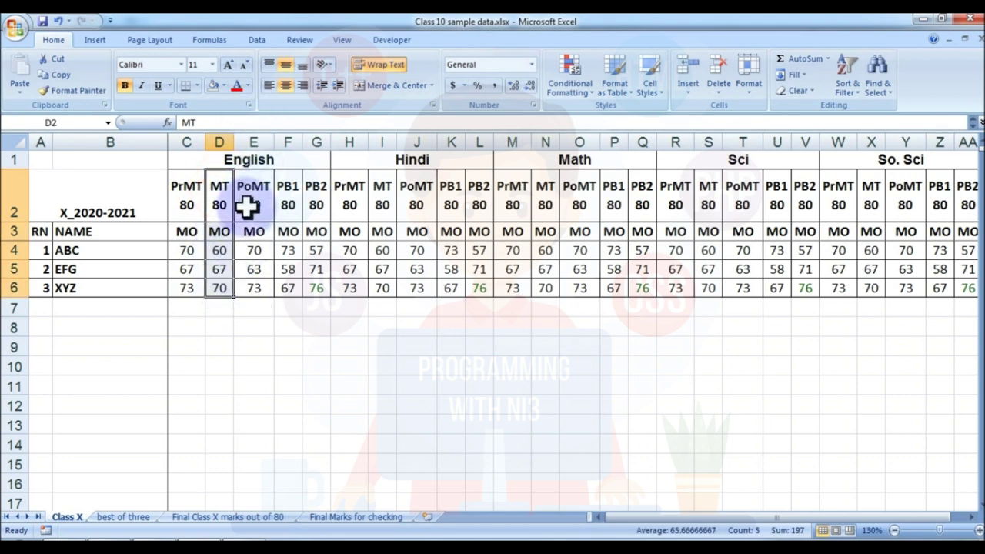
Step: Examine the English PoMT, PB1 and PB2 columns in E2:G6 as the three tests to compare
{"action": "left_click_drag", "start_coordinate": [259, 183], "coordinate": [315, 286]}
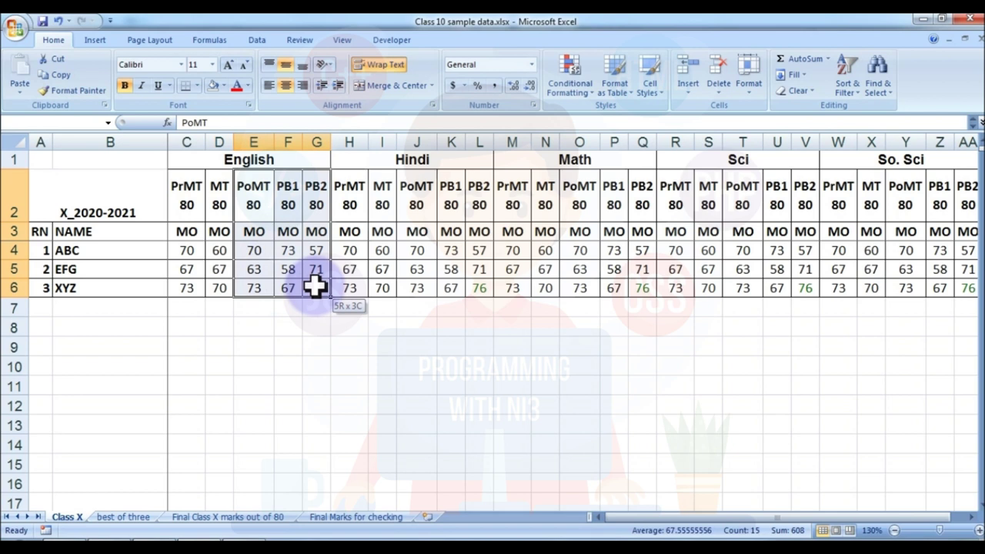
{"action": "left_click_drag", "start_coordinate": [246, 176], "coordinate": [314, 294]}
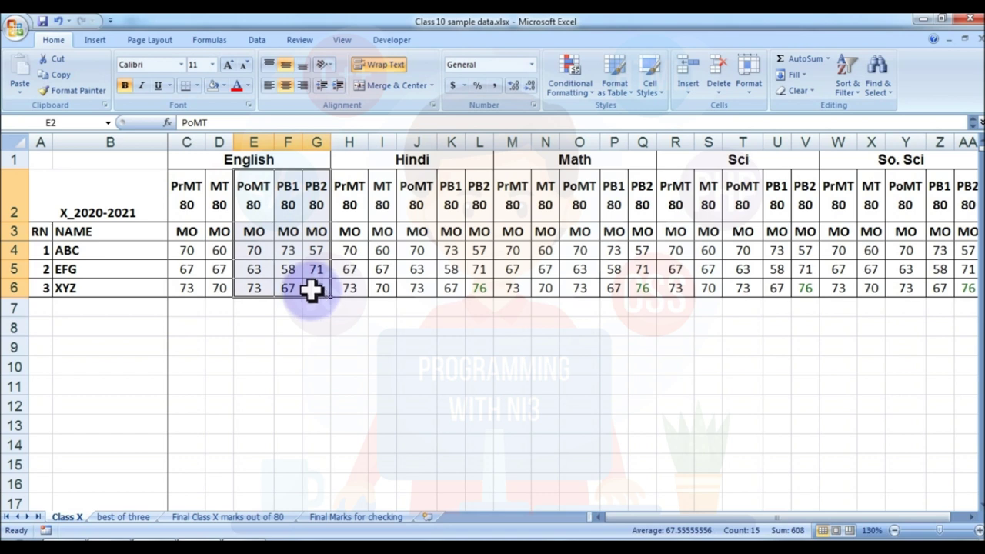
{"action": "left_click", "coordinate": [254, 184]}
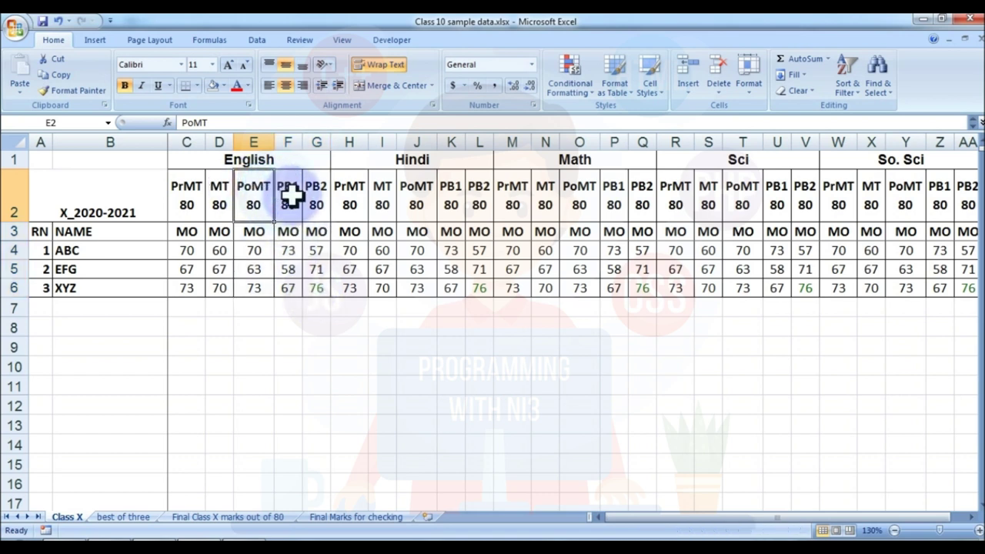
{"action": "left_click", "coordinate": [292, 192]}
{"action": "left_click", "coordinate": [314, 193]}
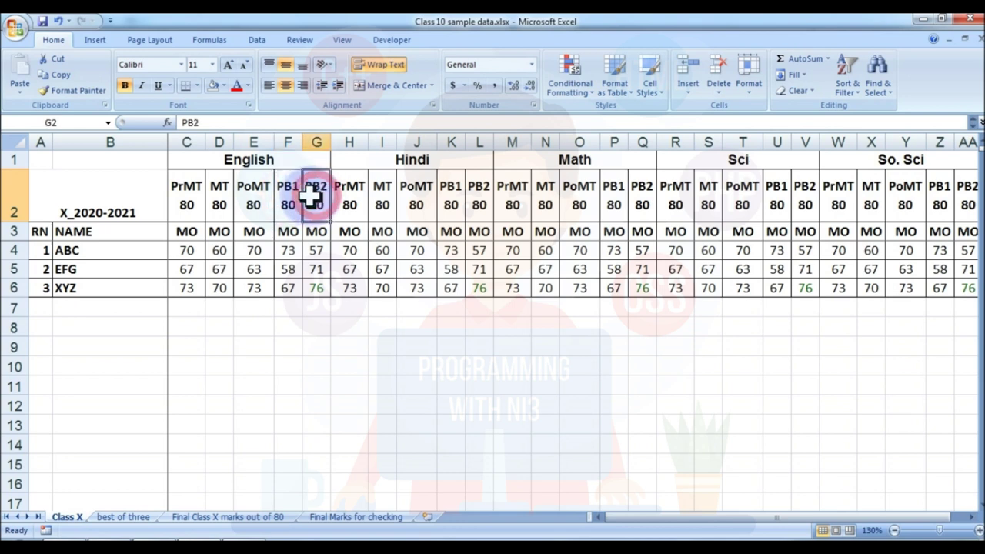
{"action": "left_click", "coordinate": [258, 188]}
{"action": "left_click_drag", "start_coordinate": [257, 187], "coordinate": [320, 291]}
{"action": "left_click", "coordinate": [250, 197]}
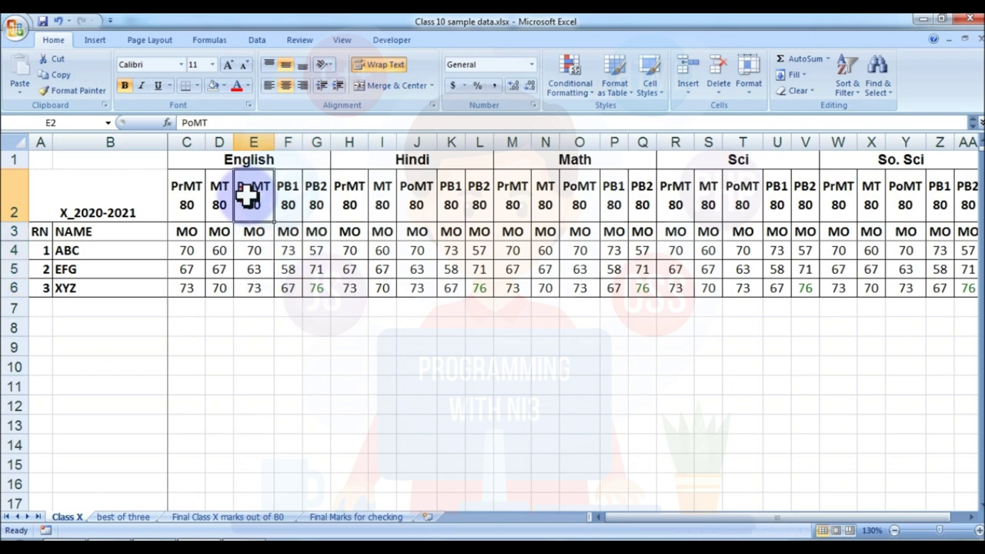
{"action": "left_click_drag", "start_coordinate": [247, 184], "coordinate": [315, 284]}
{"action": "left_click_drag", "start_coordinate": [259, 198], "coordinate": [313, 289]}
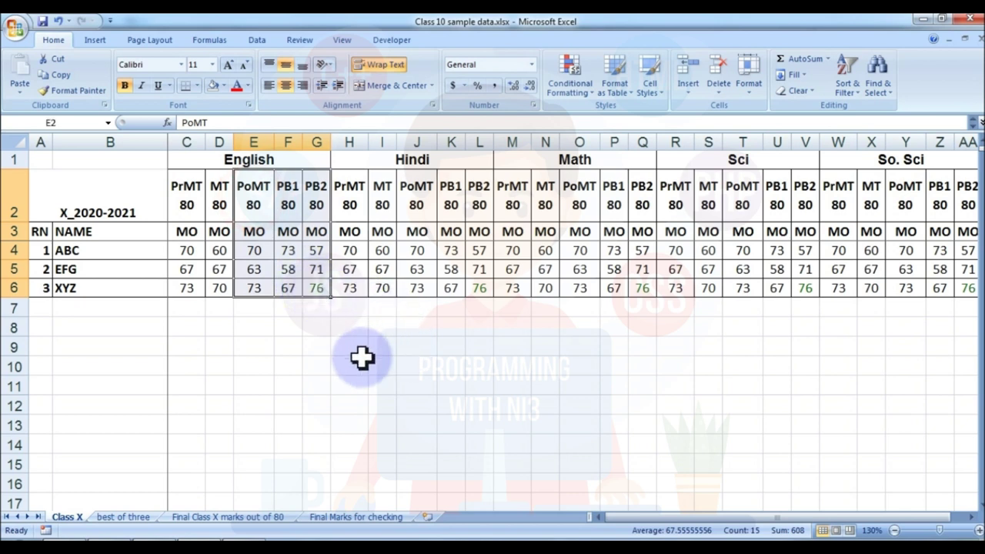
{"action": "left_click_drag", "start_coordinate": [253, 188], "coordinate": [320, 287]}
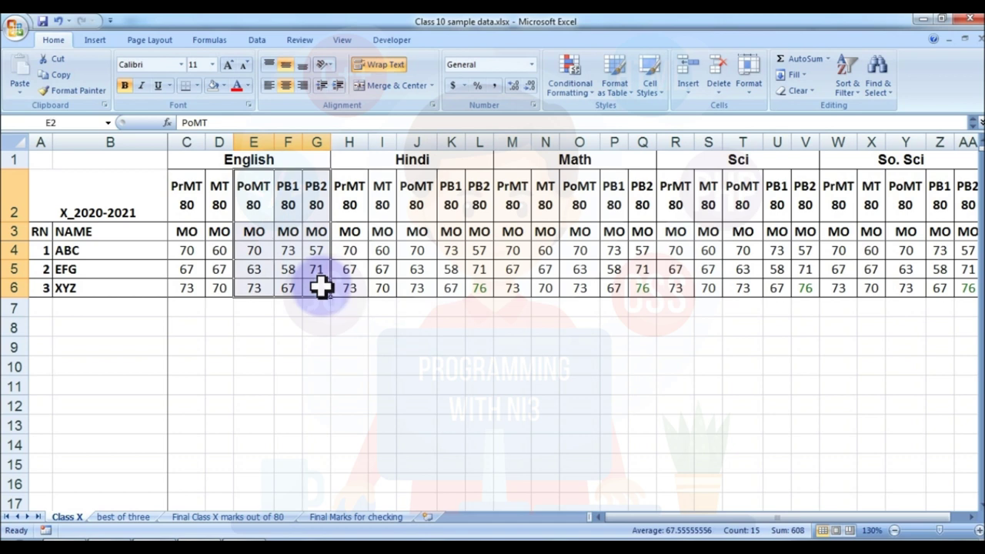
{"action": "left_click_drag", "start_coordinate": [244, 191], "coordinate": [313, 284]}
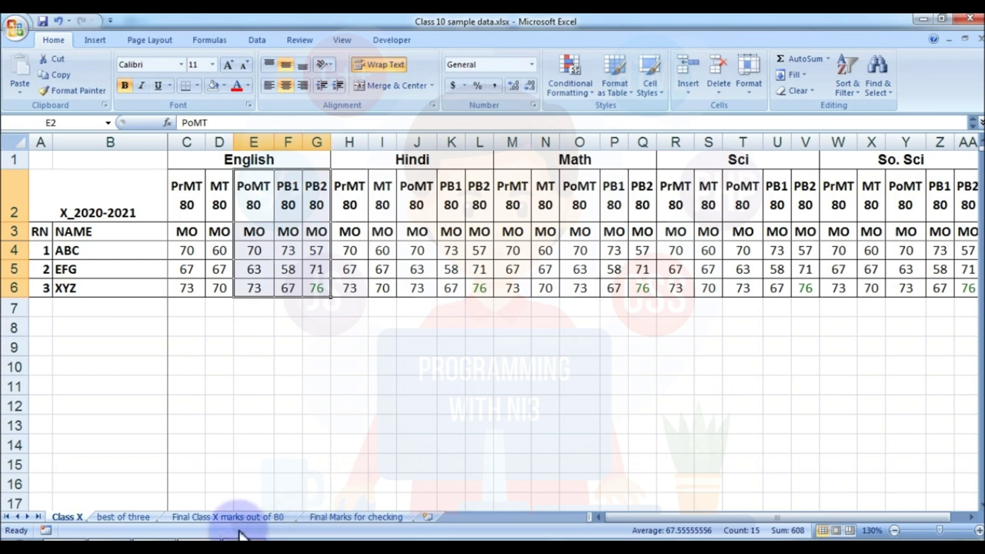
{"action": "left_click", "coordinate": [251, 196]}
{"action": "left_click_drag", "start_coordinate": [254, 197], "coordinate": [306, 286]}
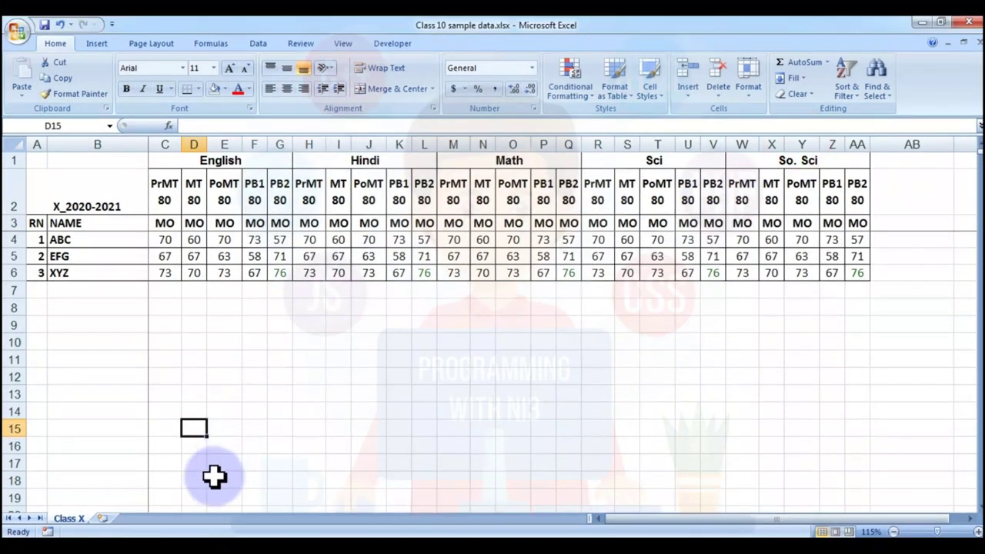
Step: Add a new worksheet after Class X and name it best of three
{"action": "left_click", "coordinate": [110, 518]}
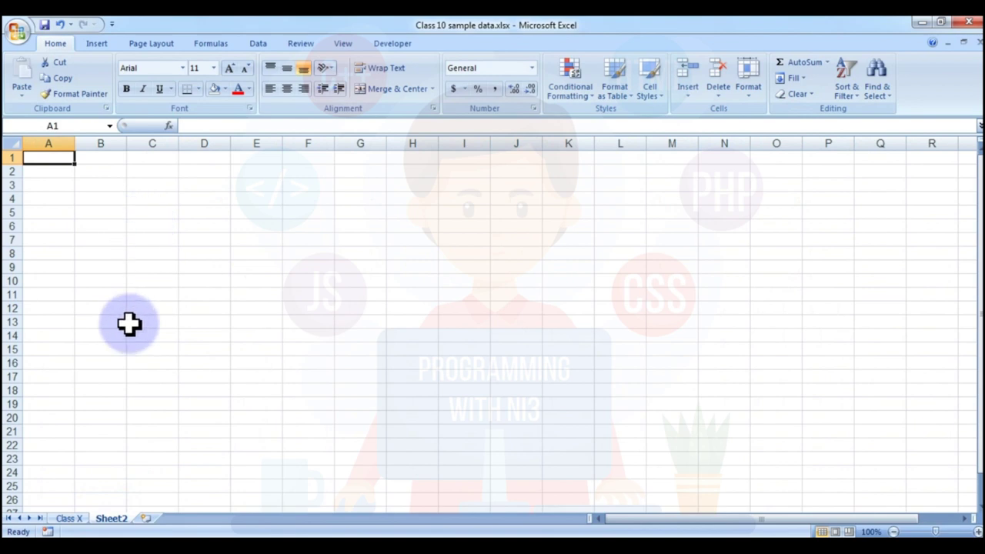
{"action": "double_click", "coordinate": [111, 517]}
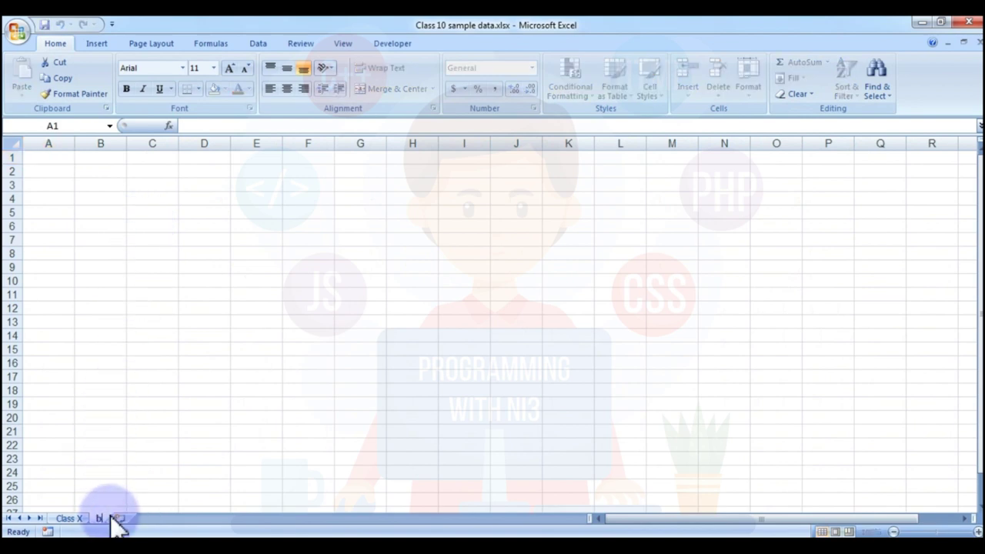
{"action": "type", "text": "best of three"}
{"action": "key", "text": "Return"}
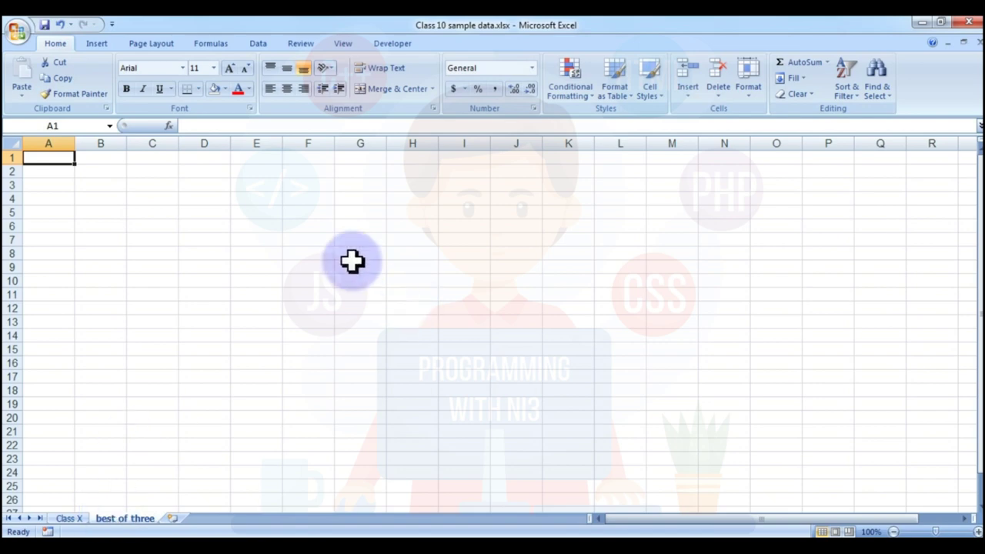
Step: Copy the class title, RN and NAME block A2:B6 from Class X to A1 of the best of three sheet
{"action": "left_click", "coordinate": [68, 519]}
{"action": "left_click_drag", "start_coordinate": [56, 192], "coordinate": [74, 264]}
{"action": "key", "text": "ctrl+c"}
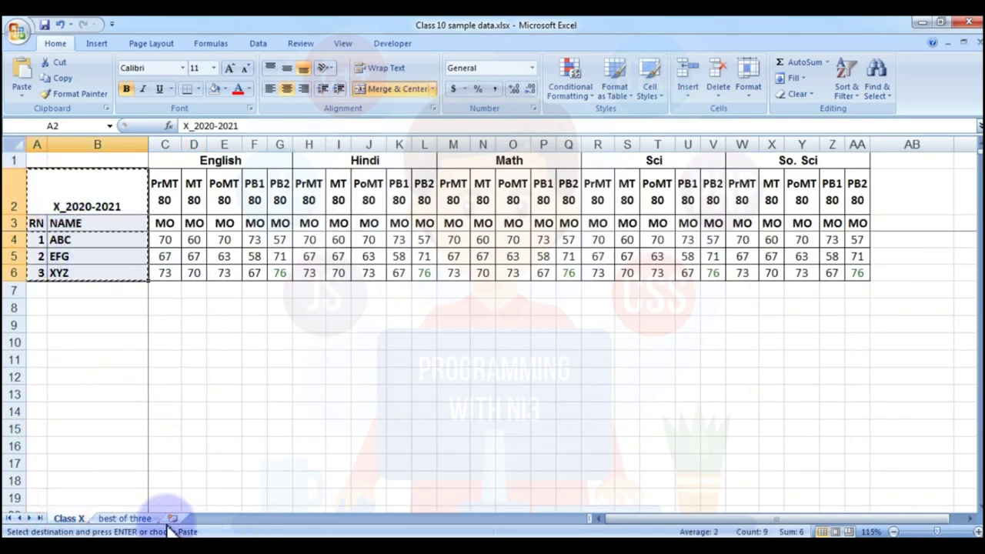
{"action": "left_click", "coordinate": [127, 519]}
{"action": "key", "text": "ctrl+v"}
{"action": "left_click", "coordinate": [223, 213]}
{"action": "left_click", "coordinate": [154, 161]}
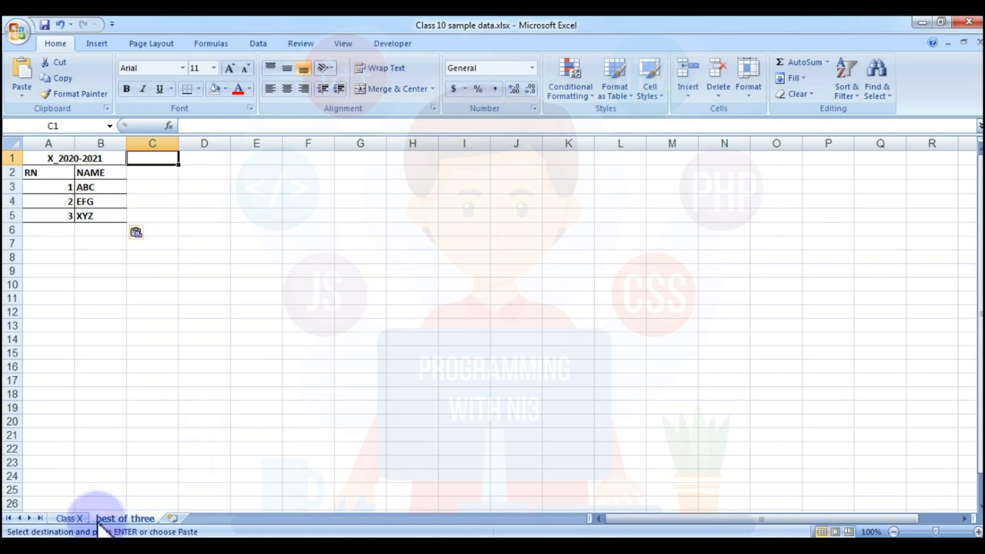
Step: Copy the English PoMT, PB1 and PB2 headings E2:G2 from Class X into C1:E1 of the best of three sheet
{"action": "left_click", "coordinate": [68, 518]}
{"action": "left_click_drag", "start_coordinate": [223, 192], "coordinate": [283, 194]}
{"action": "key", "text": "ctrl+c"}
{"action": "left_click", "coordinate": [125, 518]}
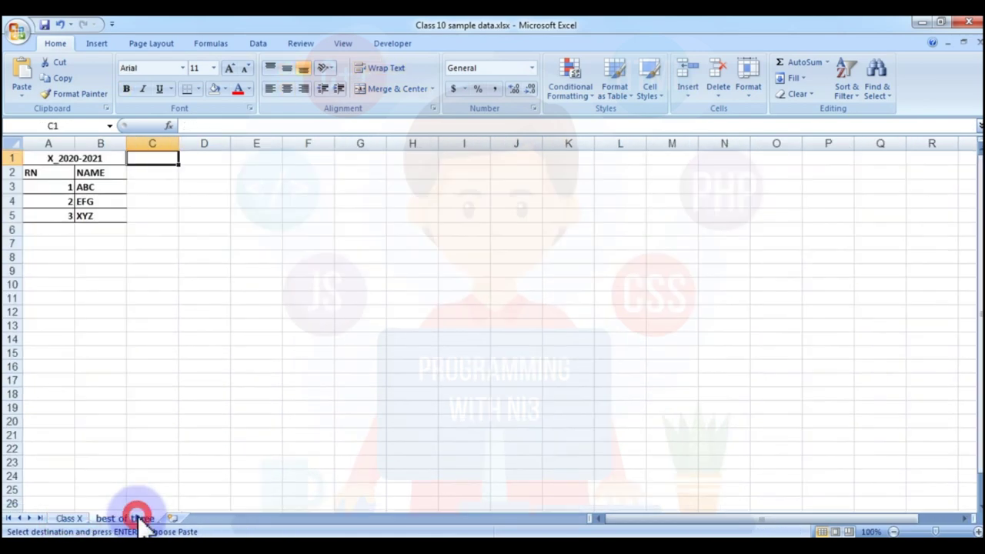
{"action": "key", "text": "ctrl+v"}
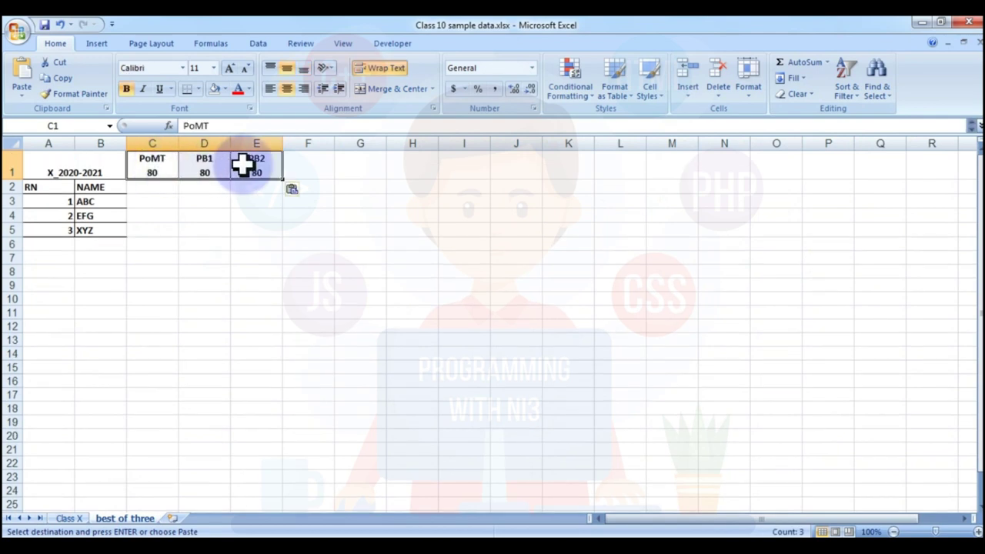
Step: Insert a blank row above row 1 of the best of three sheet
{"action": "right_click", "coordinate": [12, 165]}
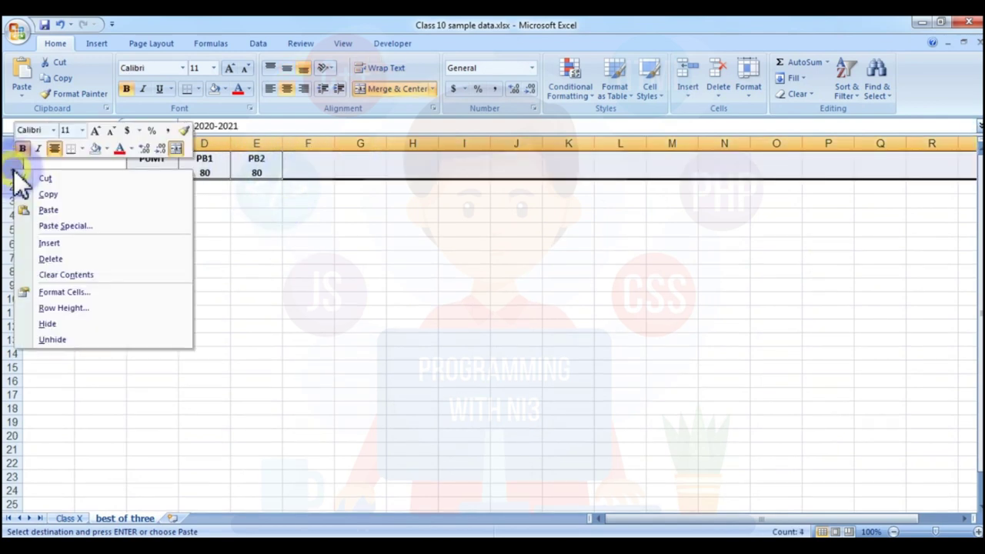
{"action": "left_click", "coordinate": [54, 244]}
{"action": "left_click_drag", "start_coordinate": [147, 157], "coordinate": [264, 157]}
{"action": "left_click", "coordinate": [205, 287]}
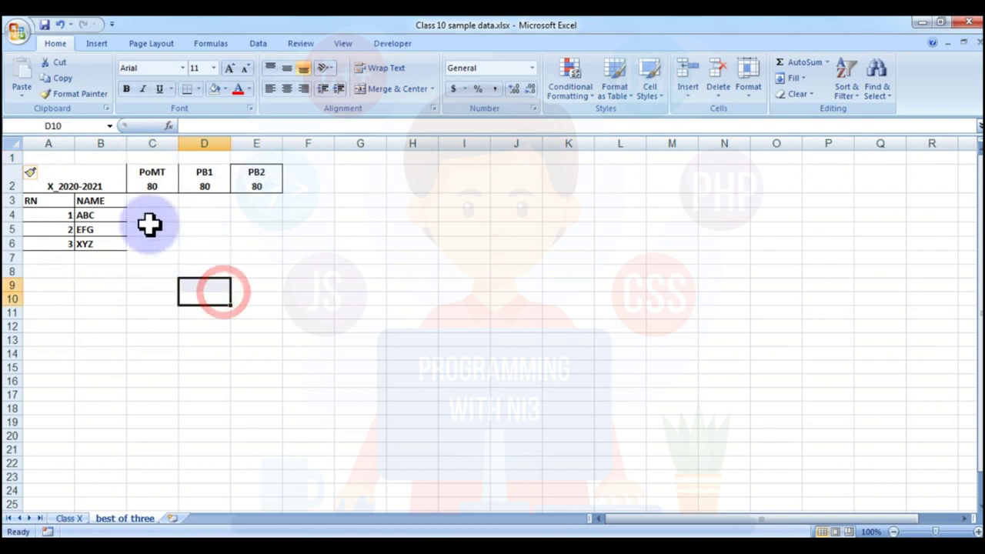
Step: Move the class title, RN and NAME block from A2:B6 up one row to start in A1
{"action": "left_click", "coordinate": [55, 179]}
{"action": "left_click_drag", "start_coordinate": [56, 180], "coordinate": [100, 251]}
{"action": "left_click", "coordinate": [101, 255]}
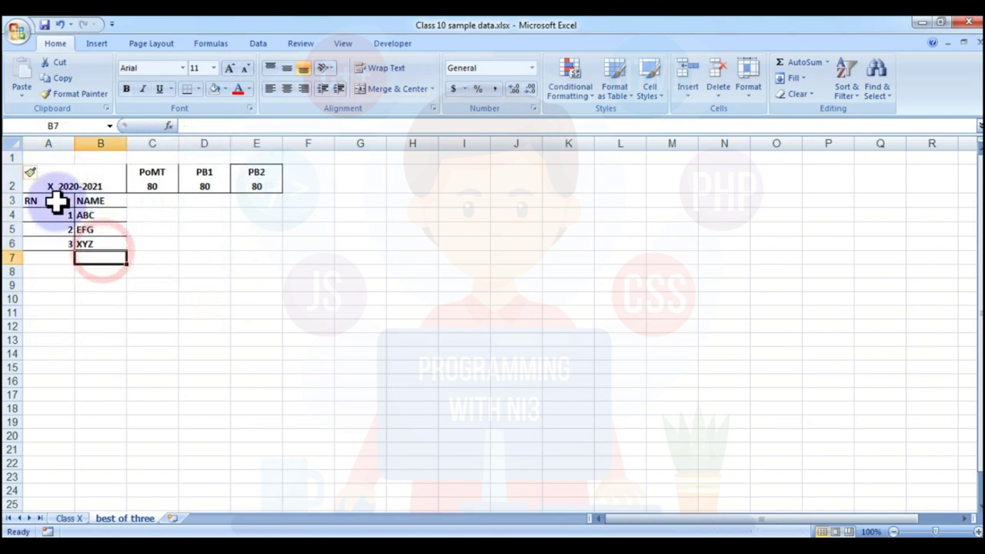
{"action": "left_click", "coordinate": [259, 268]}
{"action": "left_click_drag", "start_coordinate": [77, 185], "coordinate": [100, 238]}
{"action": "key", "text": "ctrl+c"}
{"action": "left_click", "coordinate": [54, 156]}
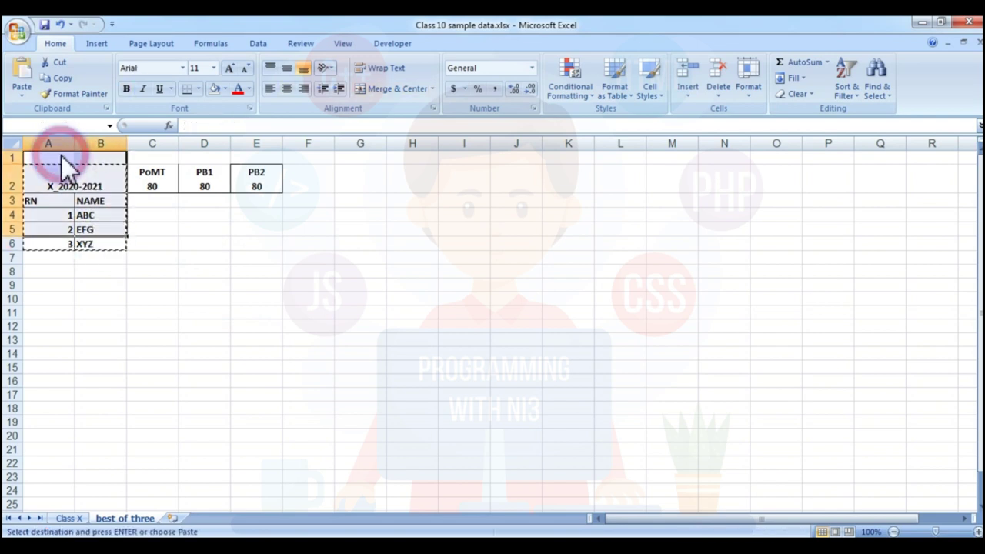
{"action": "key", "text": "ctrl+v"}
{"action": "left_click", "coordinate": [462, 317]}
{"action": "left_click", "coordinate": [206, 285]}
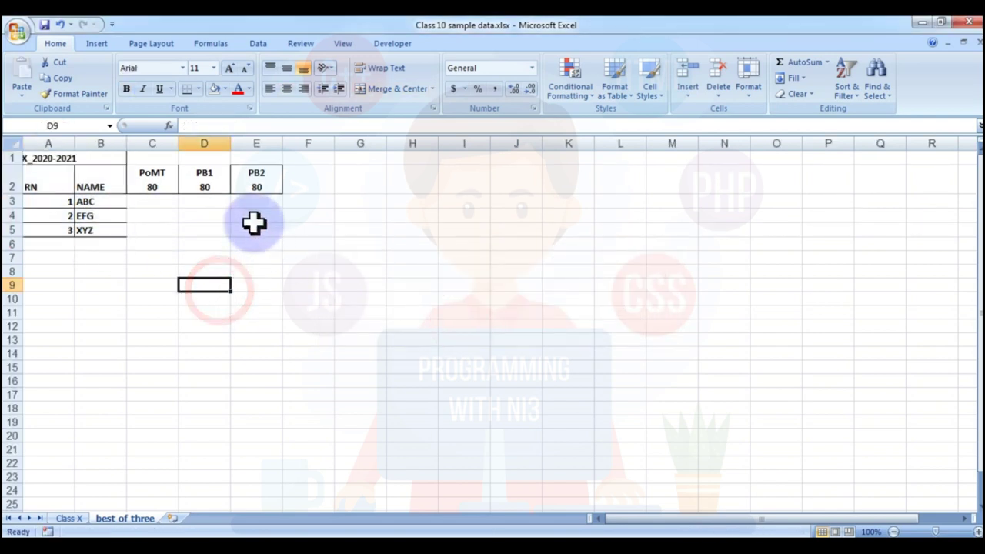
Step: Merge and center the X_2020-2021 title across A1:B1 and fit columns A and B to their contents
{"action": "left_click", "coordinate": [70, 139]}
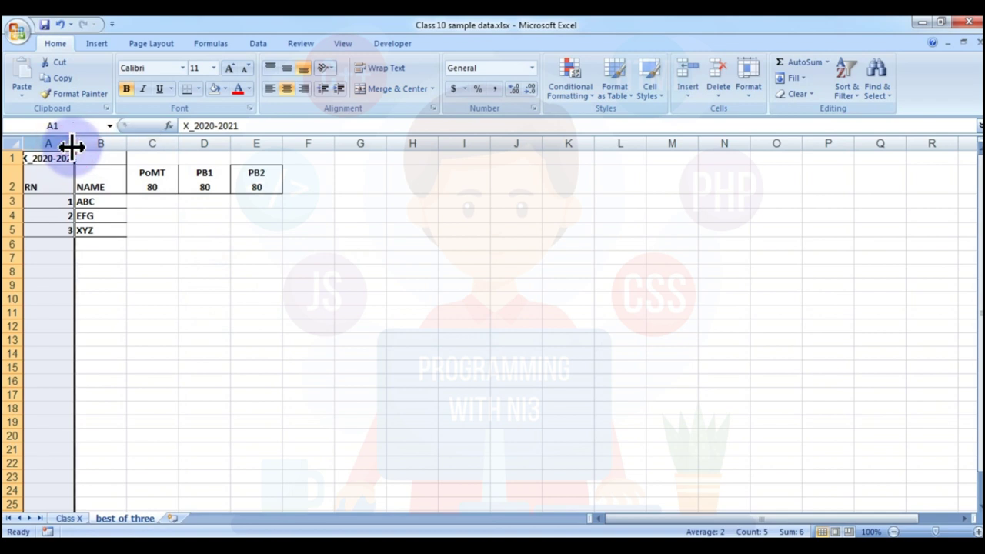
{"action": "double_click", "coordinate": [75, 143]}
{"action": "left_click_drag", "start_coordinate": [73, 158], "coordinate": [107, 158]}
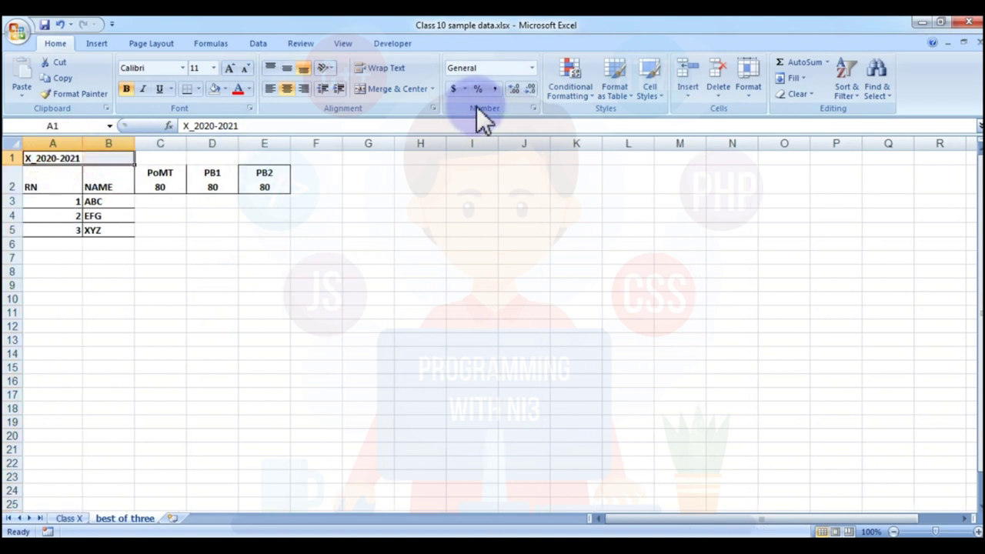
{"action": "double_click", "coordinate": [133, 138]}
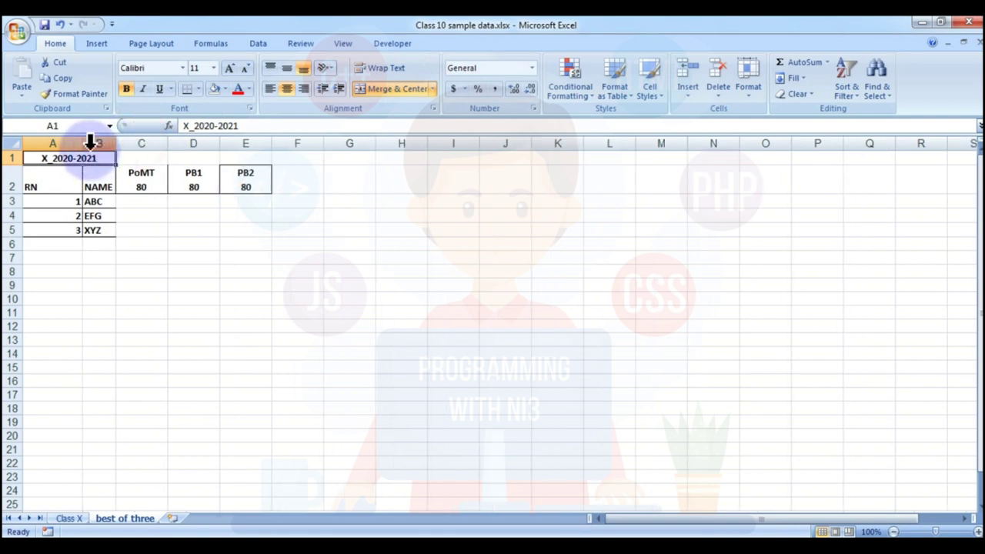
{"action": "double_click", "coordinate": [82, 138]}
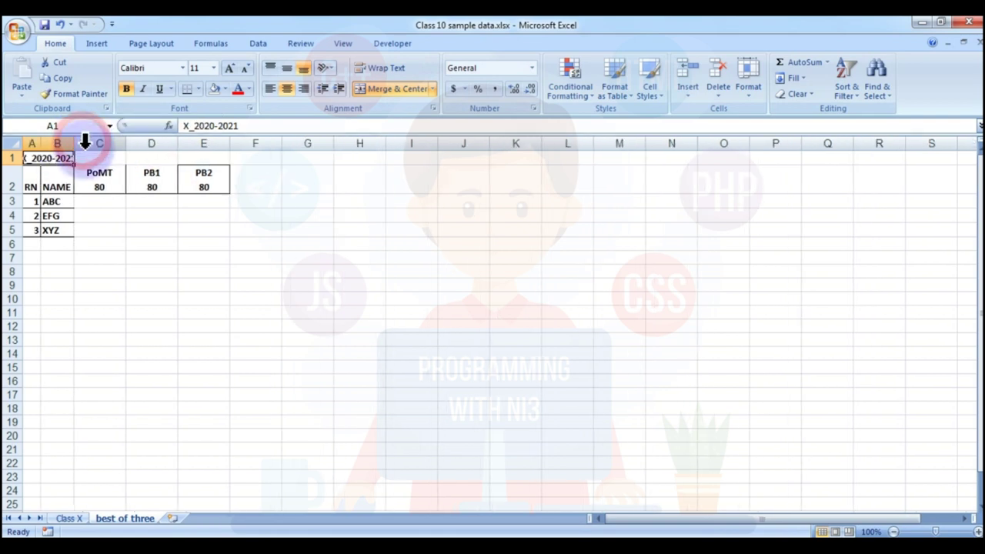
Step: Widen column B to show the full class title and enter English as the heading over C1:H1
{"action": "left_click_drag", "start_coordinate": [74, 143], "coordinate": [375, 160]}
{"action": "left_click", "coordinate": [275, 271]}
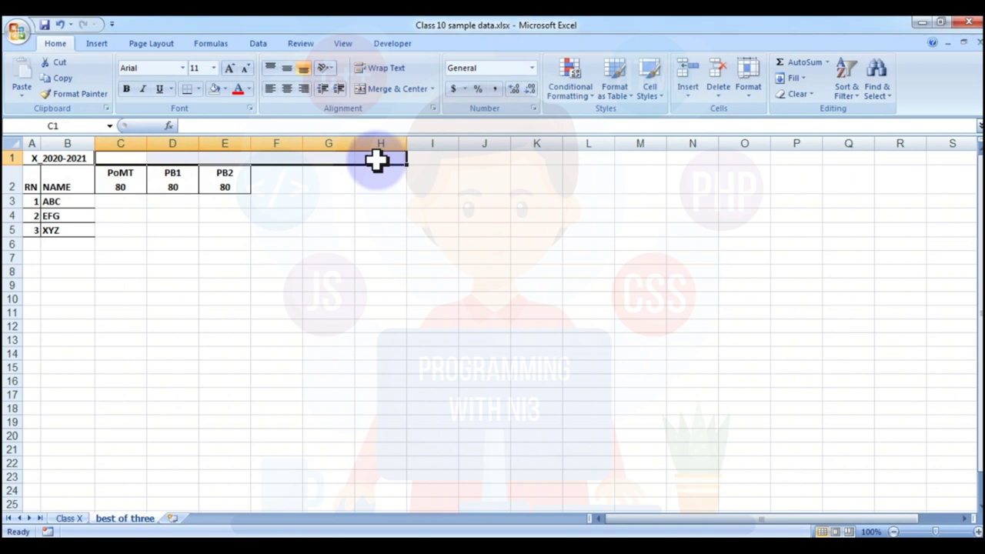
{"action": "type", "text": "English"}
Step: Add the column headings Best in F2 and Average in G2
{"action": "left_click", "coordinate": [290, 179]}
{"action": "type", "text": "Best"}
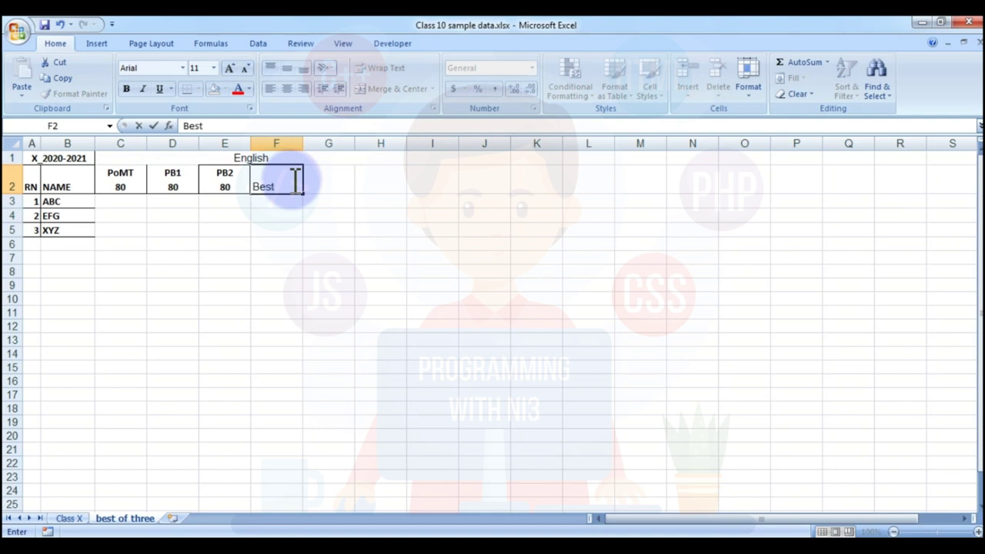
{"action": "key", "text": "Return"}
{"action": "left_click", "coordinate": [290, 180]}
{"action": "key", "text": "Right"}
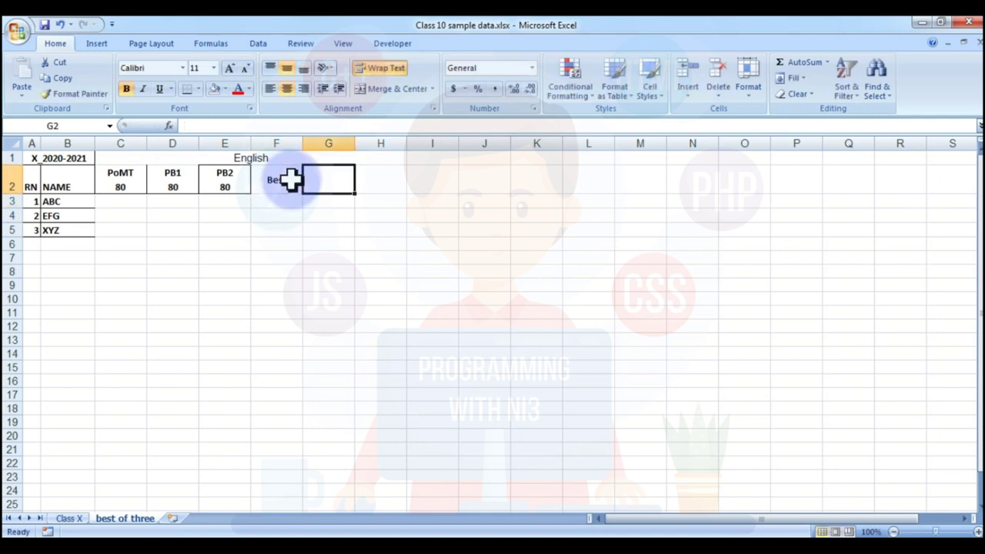
{"action": "type", "text": "Ave"}
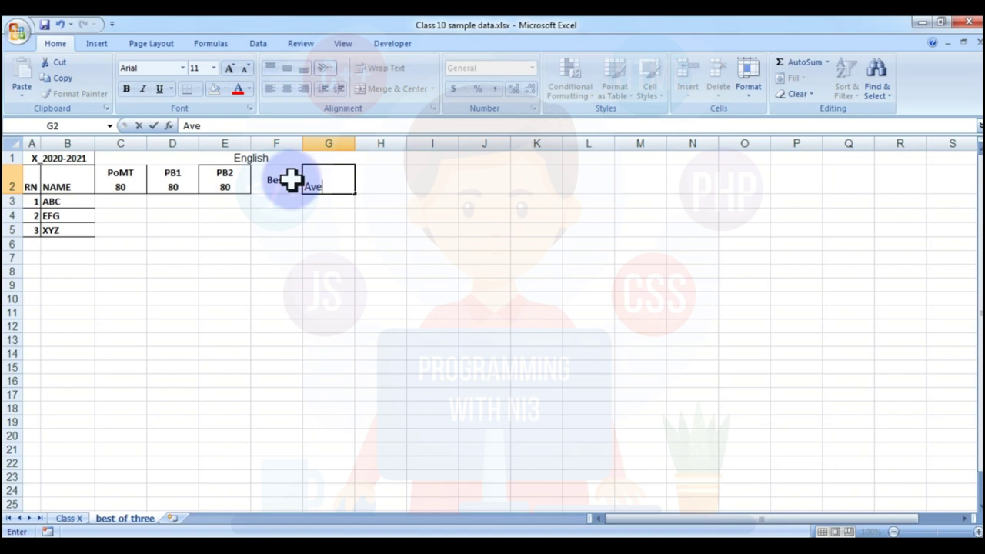
{"action": "key", "text": "Return"}
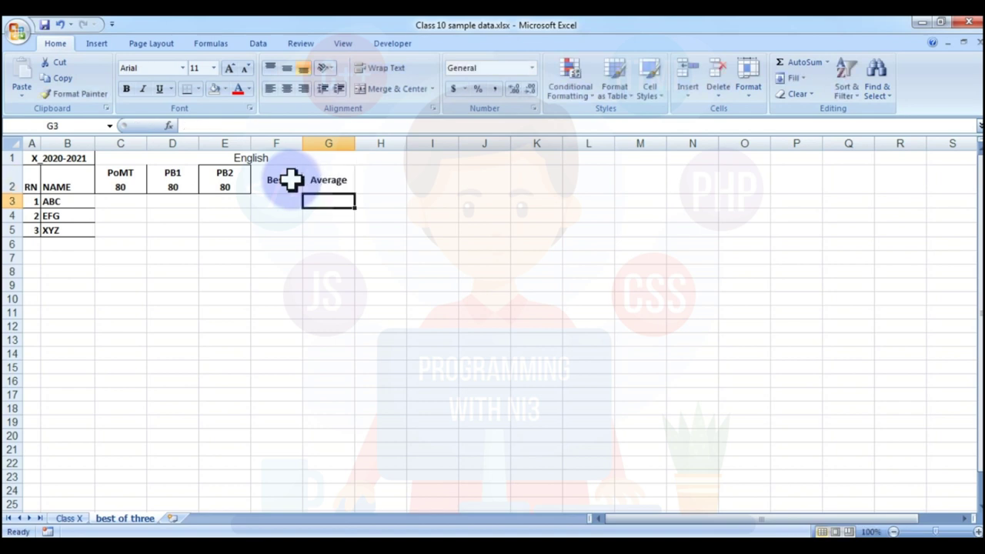
Step: Enter the heading Best>Average in H2 and widen column H so it fits on one line
{"action": "key", "text": "Up"}
{"action": "key", "text": "Right"}
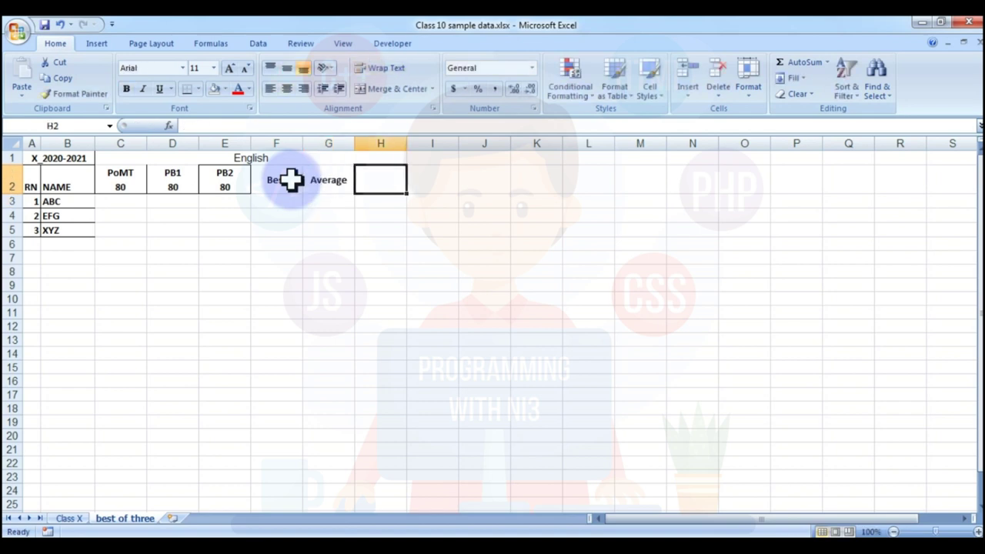
{"action": "type", "text": "Best>Av"}
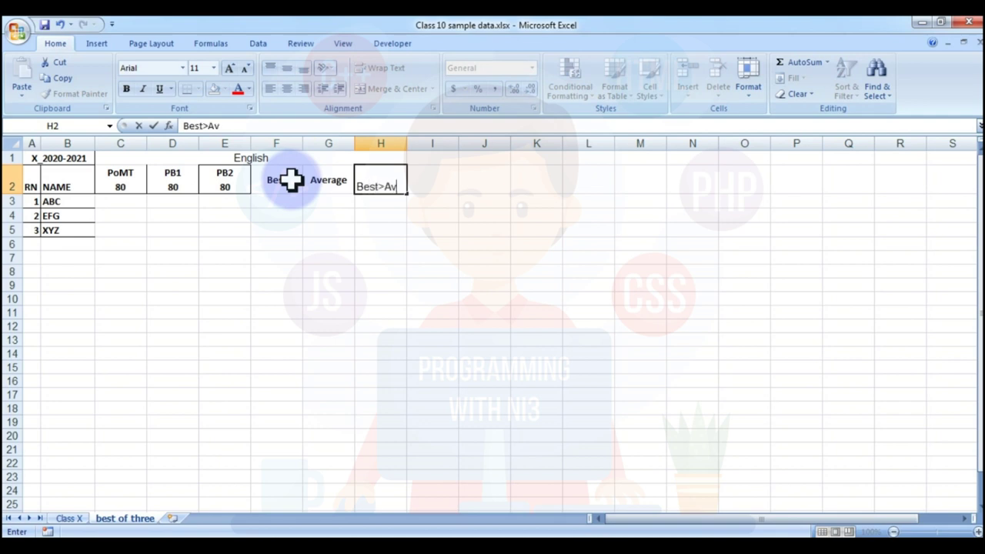
{"action": "type", "text": "erage"}
{"action": "key", "text": "Return"}
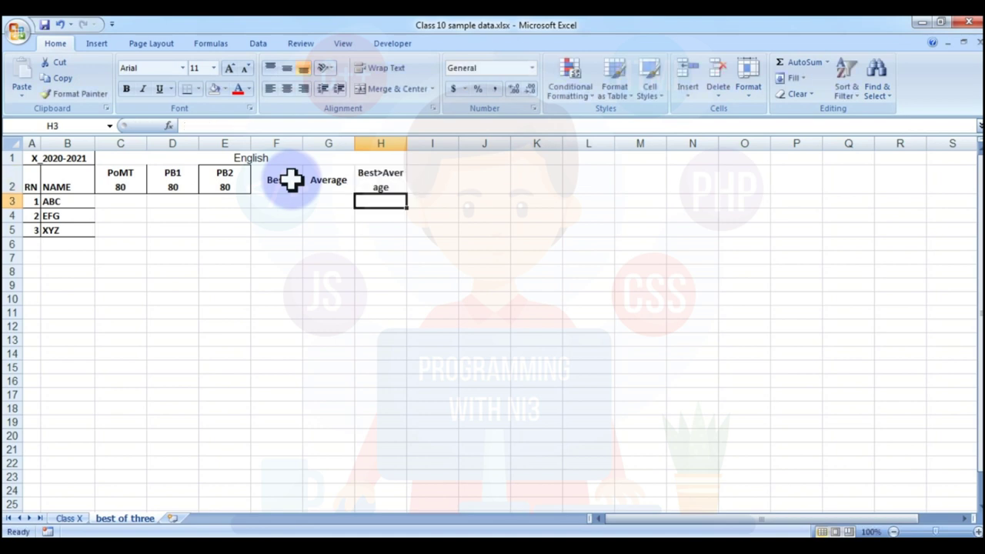
{"action": "key", "text": "Up"}
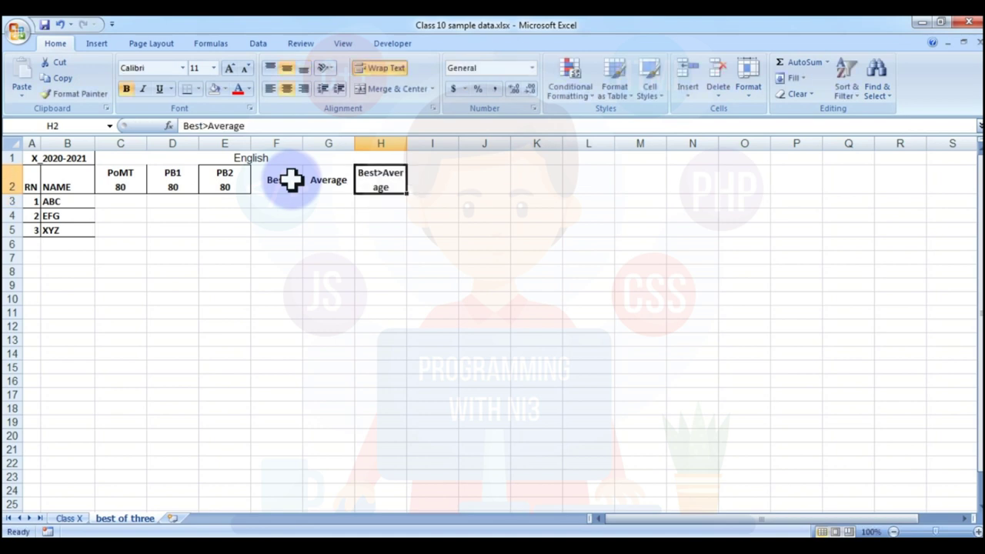
{"action": "left_click_drag", "start_coordinate": [407, 147], "coordinate": [422, 146]}
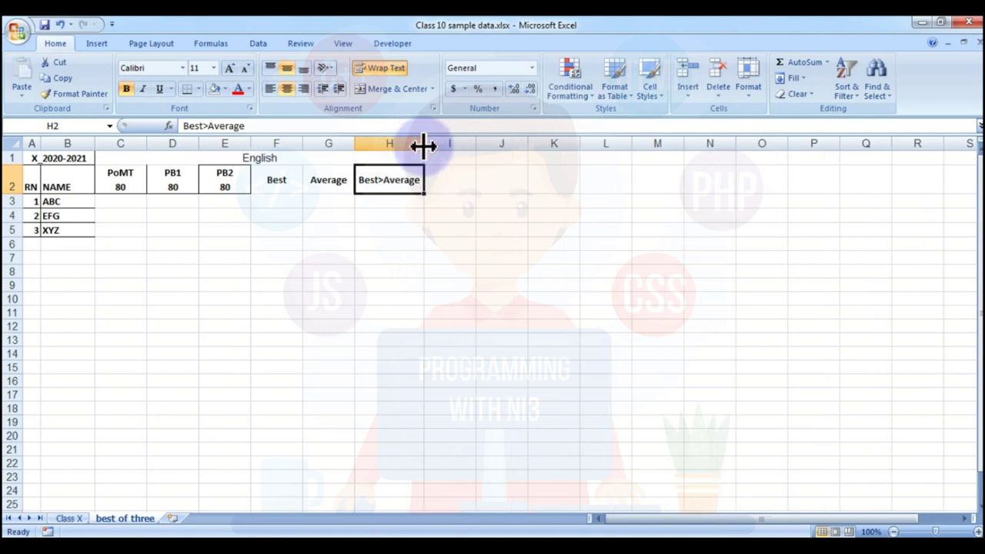
{"action": "left_click", "coordinate": [425, 229]}
Step: Apply all borders to the English header block C1:H2 and to the student table B2:H5
{"action": "left_click", "coordinate": [264, 180]}
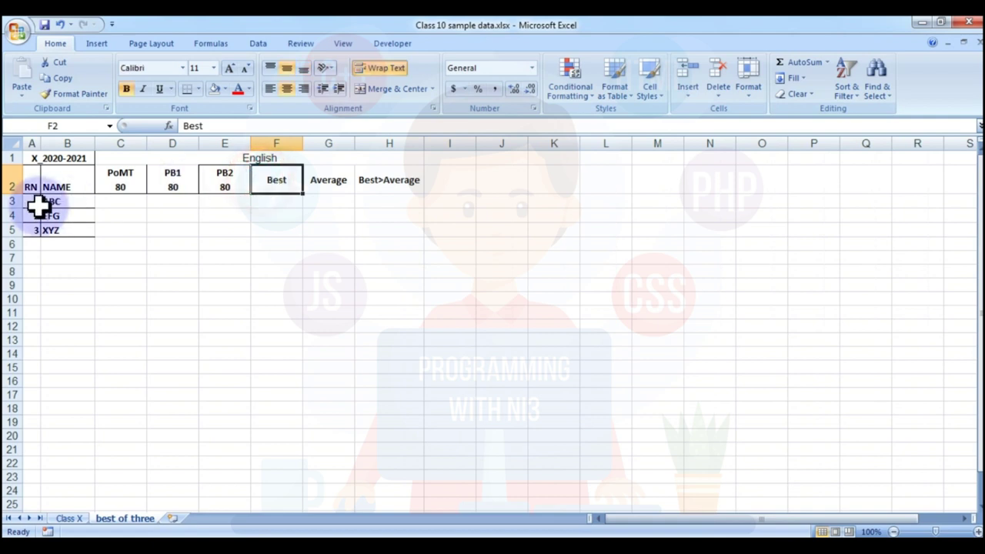
{"action": "left_click_drag", "start_coordinate": [119, 155], "coordinate": [346, 180]}
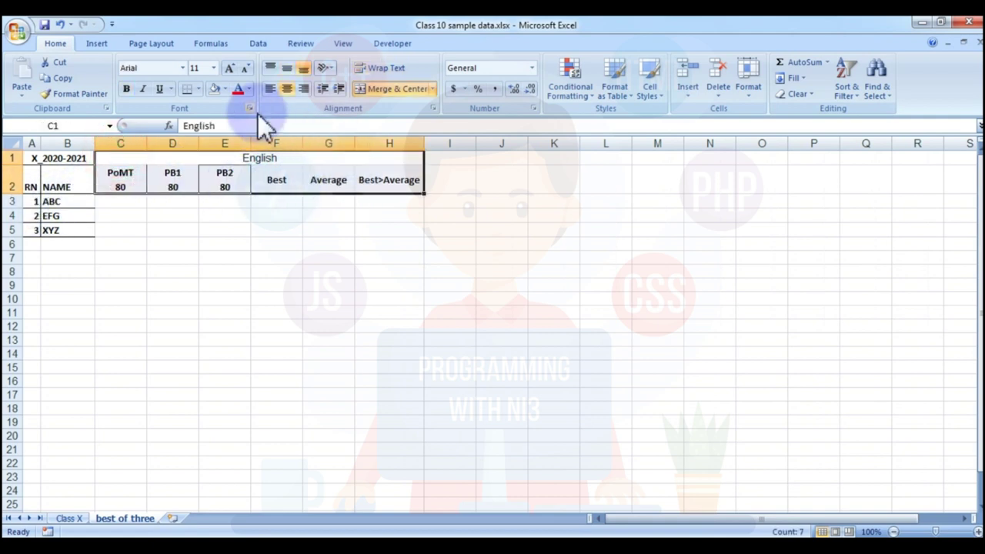
{"action": "left_click", "coordinate": [197, 91]}
{"action": "left_click", "coordinate": [219, 205]}
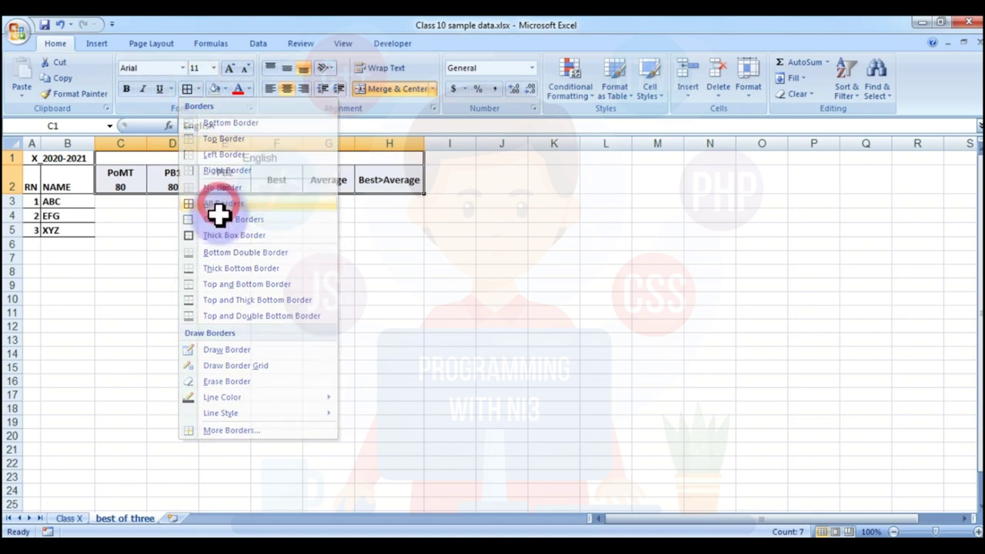
{"action": "left_click", "coordinate": [180, 243]}
{"action": "left_click_drag", "start_coordinate": [68, 184], "coordinate": [365, 226]}
{"action": "left_click", "coordinate": [189, 87]}
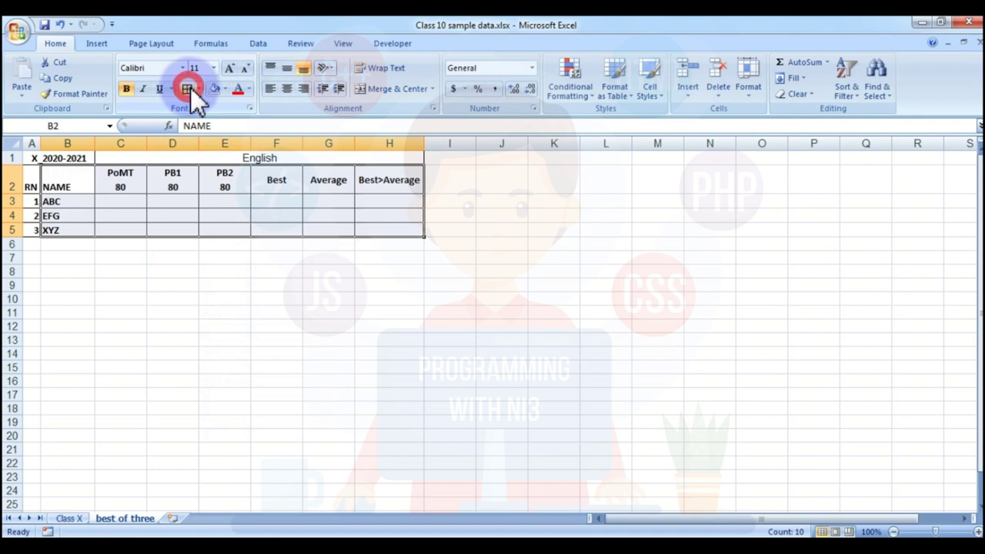
{"action": "left_click", "coordinate": [450, 284]}
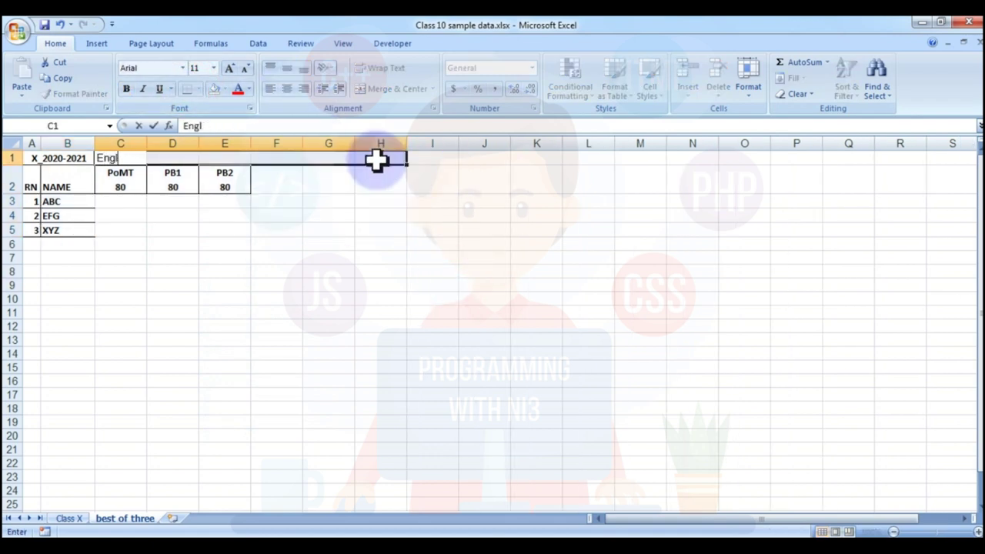
Step: Merge and center the English heading across C1:H1
{"action": "left_click_drag", "start_coordinate": [376, 159], "coordinate": [376, 159]}
{"action": "left_click", "coordinate": [393, 88]}
{"action": "left_click", "coordinate": [287, 180]}
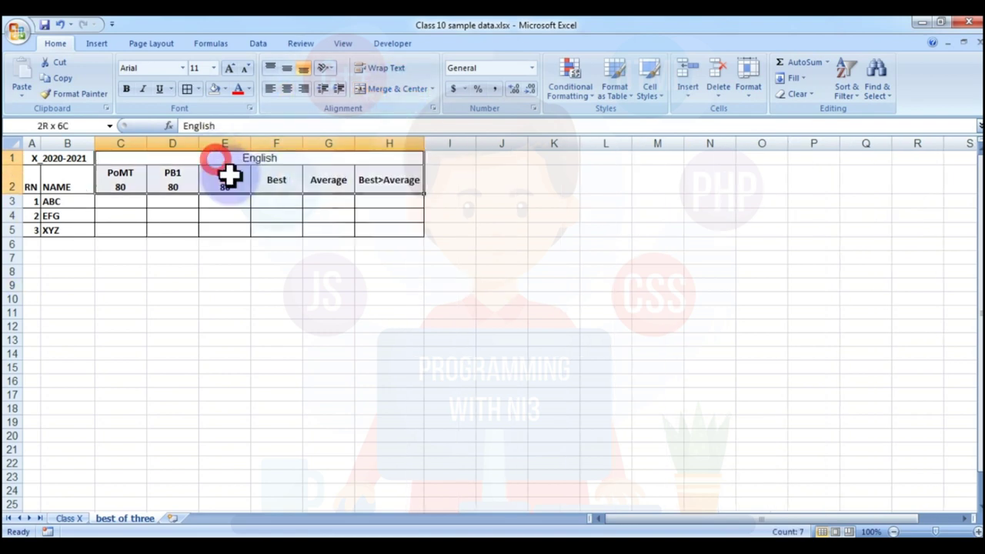
Step: Make the English heading in C1 bold
{"action": "left_click_drag", "start_coordinate": [228, 176], "coordinate": [264, 228]}
{"action": "key", "text": "ctrl+c"}
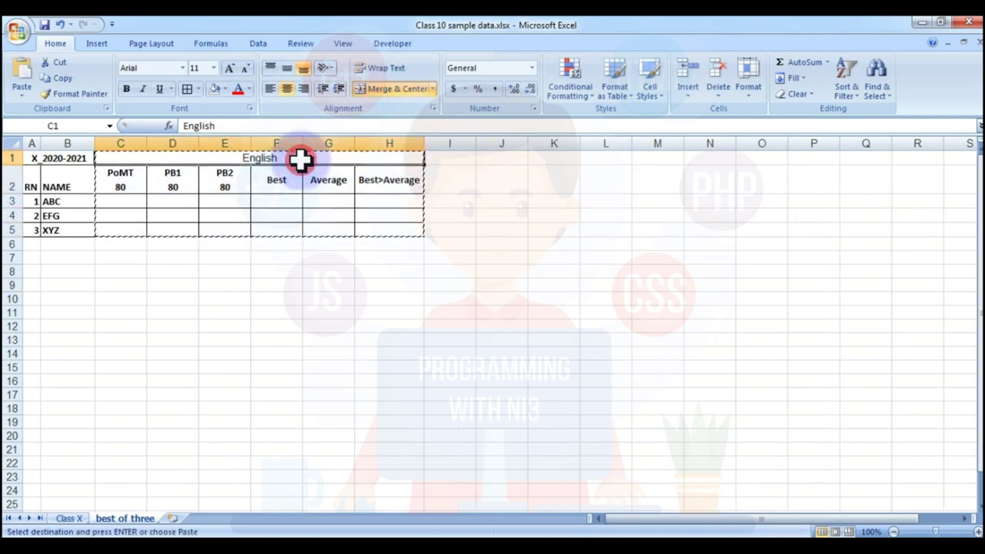
{"action": "key", "text": "ctrl+b"}
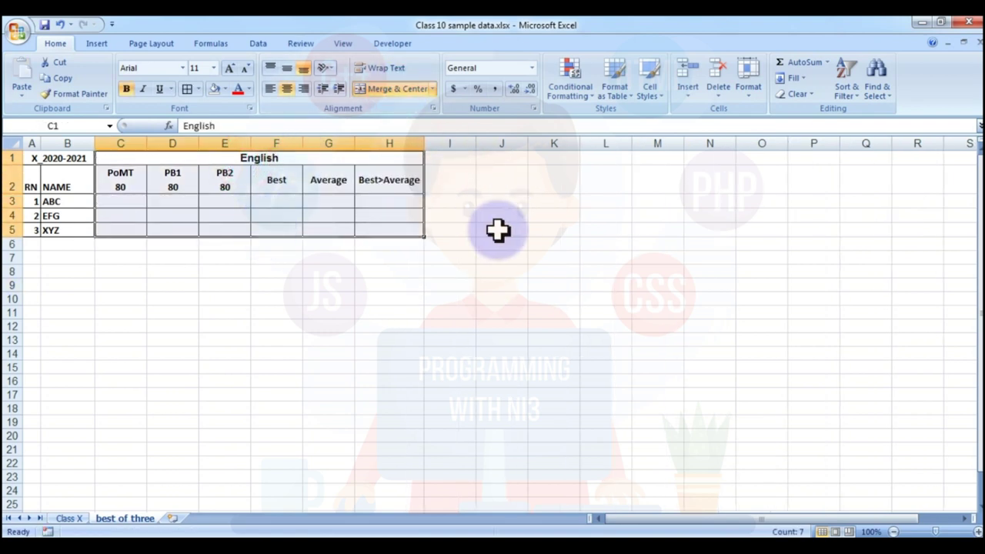
{"action": "left_click", "coordinate": [455, 158]}
{"action": "key", "text": "Escape"}
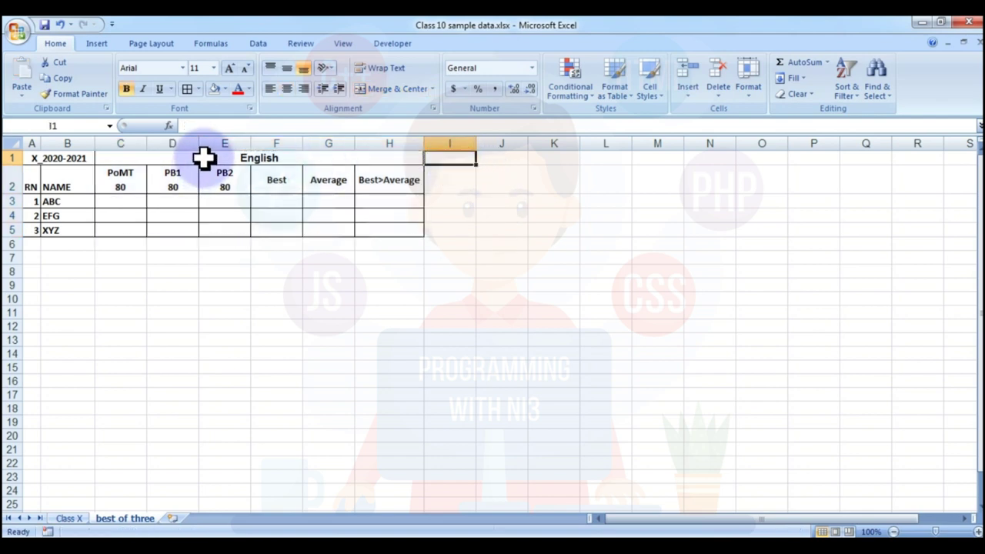
{"action": "left_click_drag", "start_coordinate": [202, 159], "coordinate": [237, 231]}
{"action": "key", "text": "ctrl+c"}
{"action": "left_click", "coordinate": [448, 159]}
{"action": "key", "text": "Escape"}
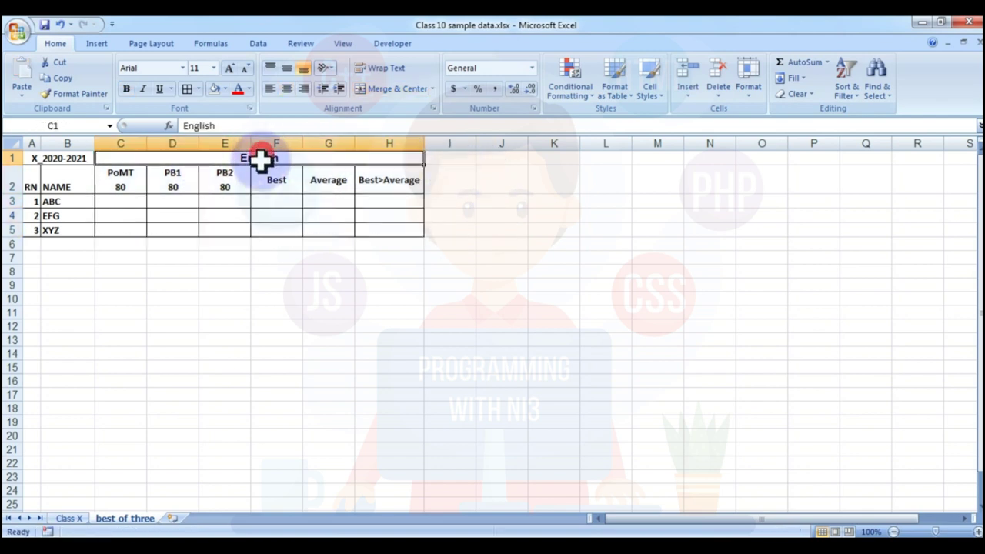
Step: Copy the English block C1:H5 and paste it four times side by side, starting at I1, O1, U1 and AA1
{"action": "left_click_drag", "start_coordinate": [259, 153], "coordinate": [267, 226]}
{"action": "key", "text": "ctrl+c"}
{"action": "left_click", "coordinate": [449, 159]}
{"action": "key", "text": "ctrl+v"}
{"action": "left_click", "coordinate": [769, 159]}
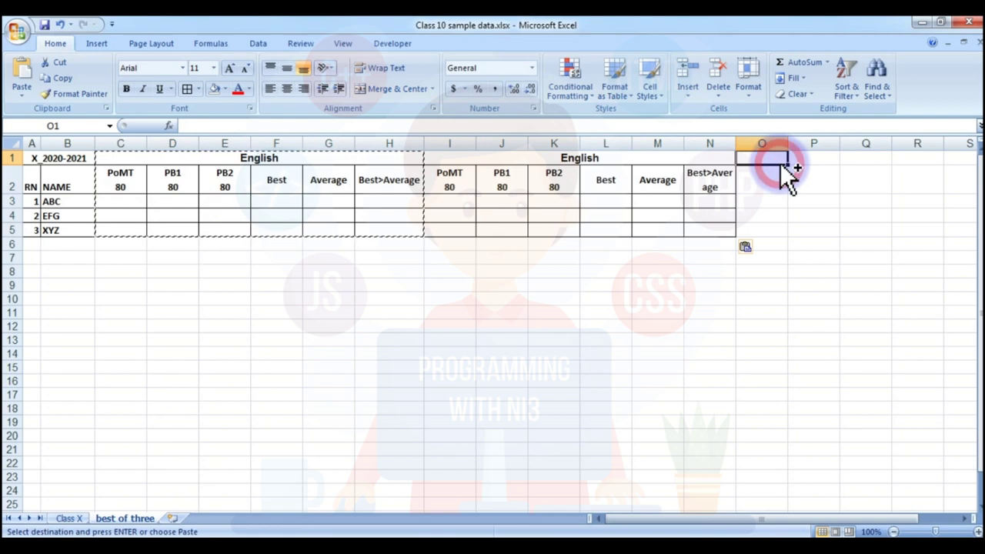
{"action": "key", "text": "ctrl+v"}
{"action": "key", "text": "Right"}
{"action": "key", "text": "ctrl+v"}
{"action": "key", "text": "Right"}
{"action": "key", "text": "ctrl+v"}
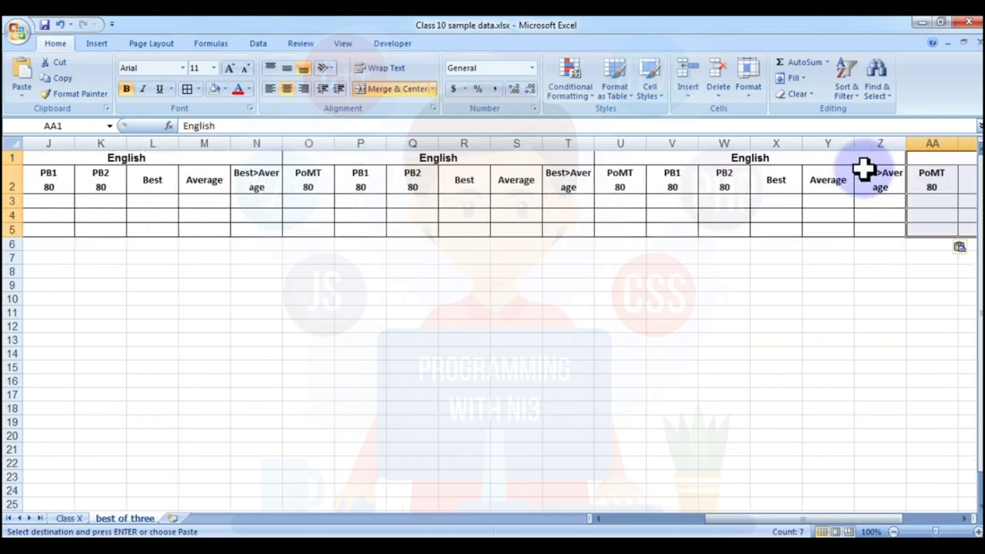
Step: Change the second and third subject headings, in I1 and O1, to Hindi and Math
{"action": "left_click", "coordinate": [181, 153]}
{"action": "key", "text": "Home"}
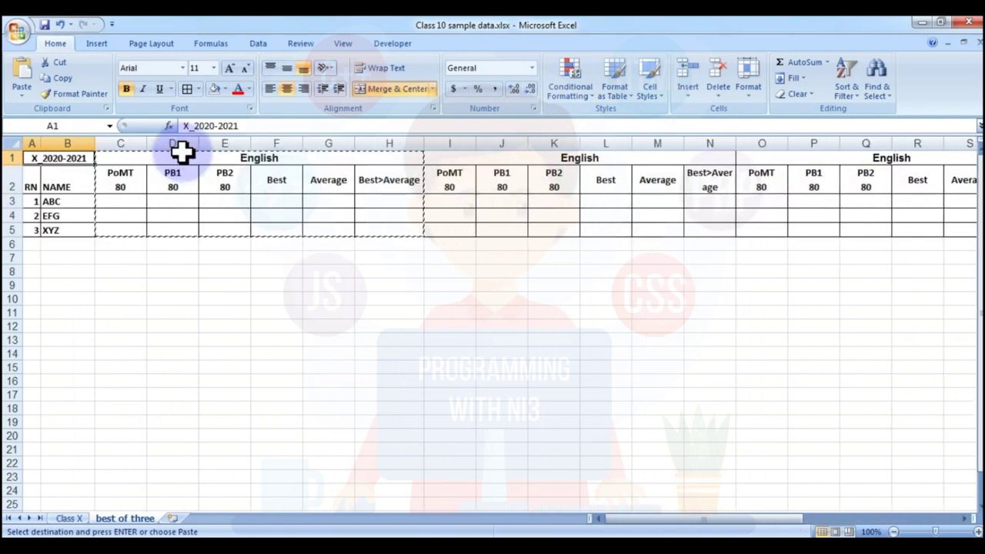
{"action": "key", "text": "Right"}
{"action": "key", "text": "Right"}
{"action": "key", "text": "Right"}
{"action": "type", "text": "Hindi"}
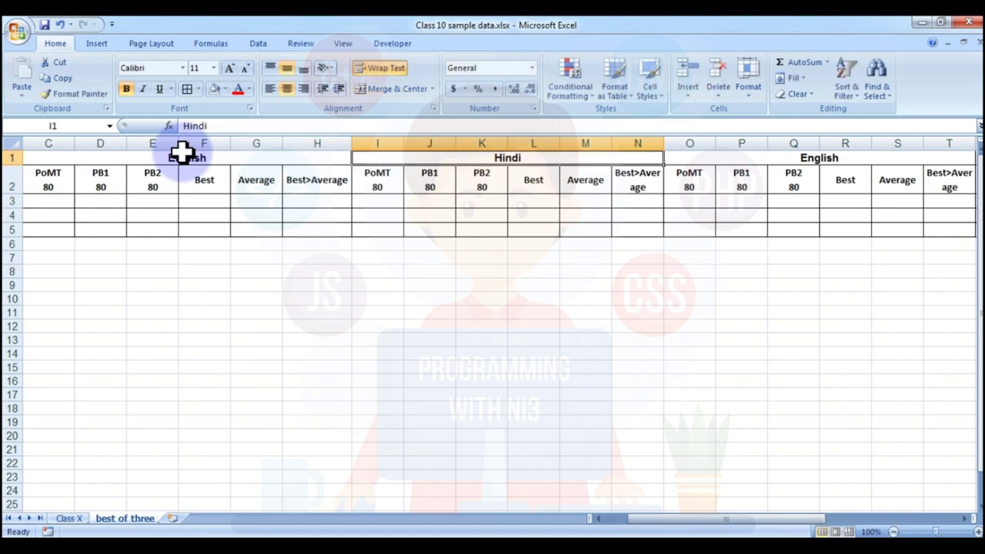
{"action": "key", "text": "Right"}
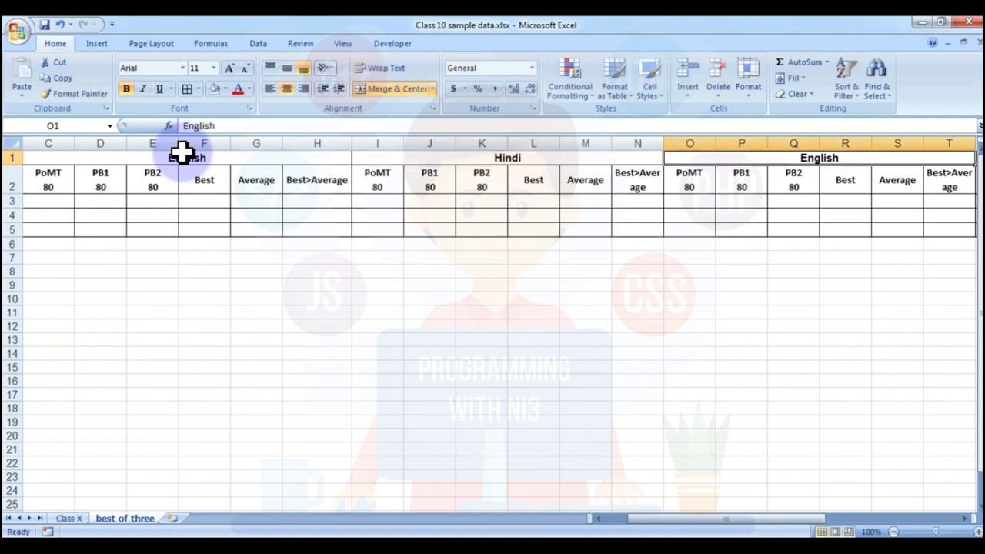
{"action": "type", "text": "Math"}
{"action": "key", "text": "Return"}
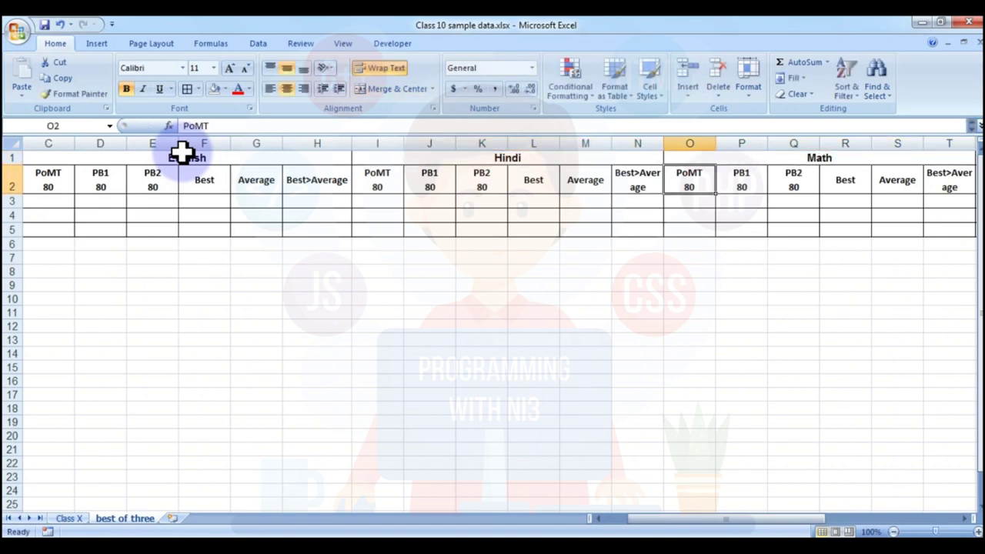
Step: Change the fourth subject heading, in U1, to Sci
{"action": "key", "text": "Up"}
{"action": "key", "text": "Right"}
{"action": "key", "text": "Right"}
{"action": "key", "text": "Right"}
{"action": "key", "text": "Left"}
{"action": "key", "text": "Left"}
{"action": "type", "text": "Sci"}
{"action": "key", "text": "Return"}
Step: Change the last subject heading, in AA1, to So. Sci
{"action": "key", "text": "Right"}
{"action": "key", "text": "Right"}
{"action": "key", "text": "Right"}
{"action": "key", "text": "Right"}
{"action": "key", "text": "Right"}
{"action": "key", "text": "Up"}
{"action": "key", "text": "Right"}
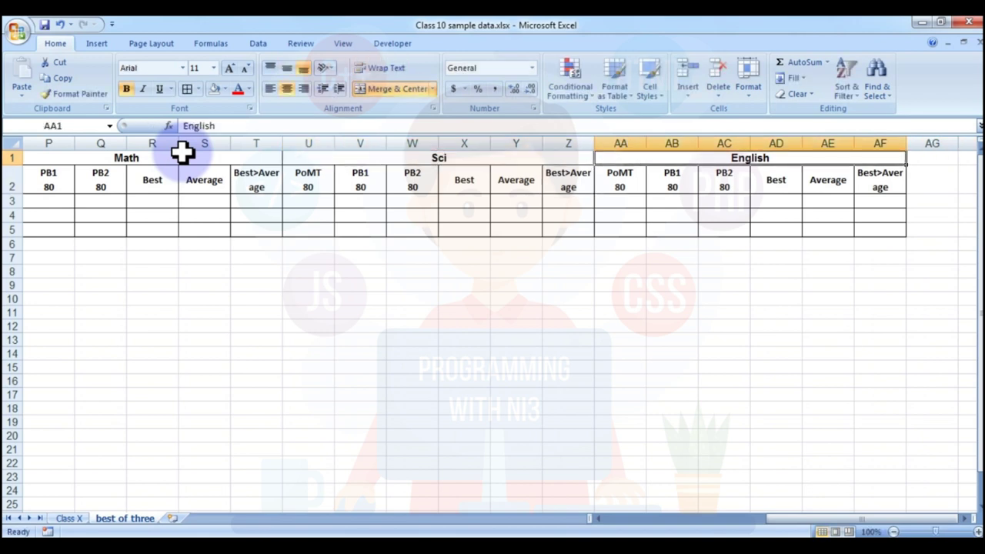
{"action": "type", "text": "Sp. Sci"}
{"action": "key", "text": "Return"}
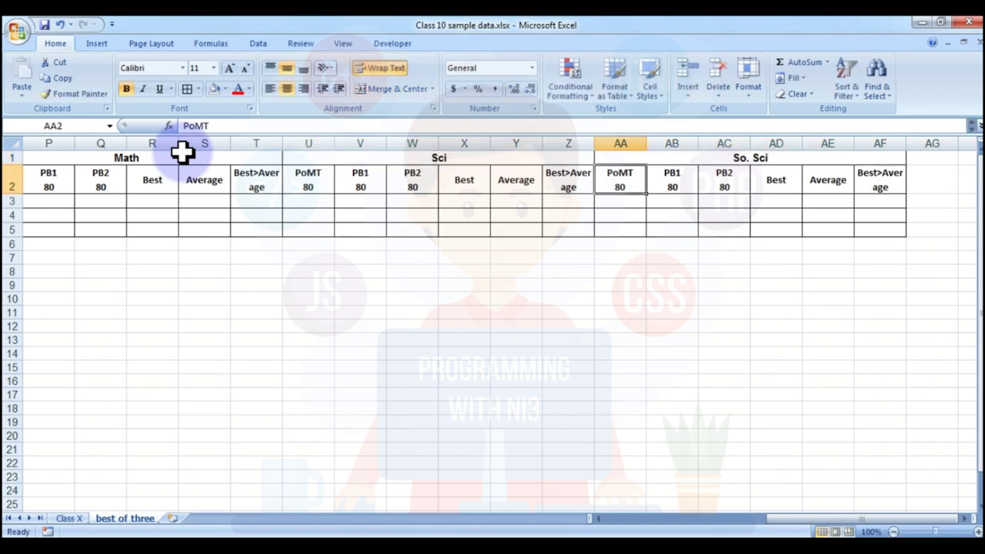
Step: Link the first student's English PoMT cell C3 to the Class X sheet with the formula ='Class X'!E4
{"action": "key", "text": "ctrl+Home"}
{"action": "left_click", "coordinate": [121, 201]}
{"action": "type", "text": "="}
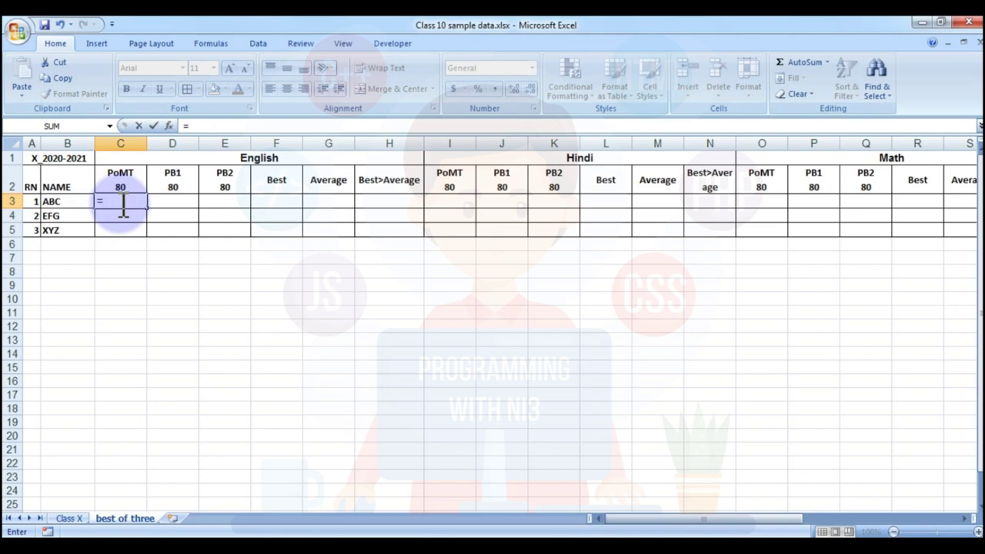
{"action": "left_click", "coordinate": [69, 520]}
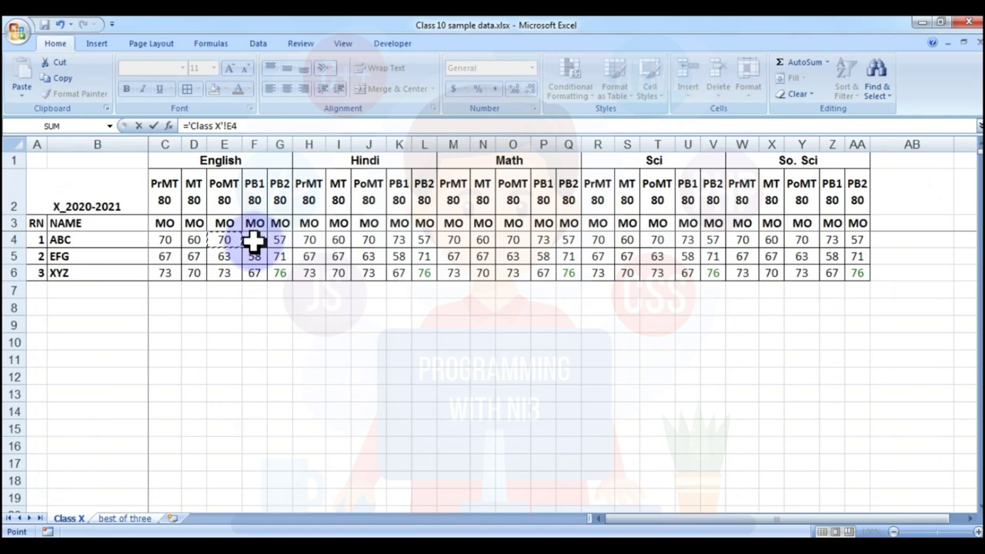
{"action": "key", "text": "Return"}
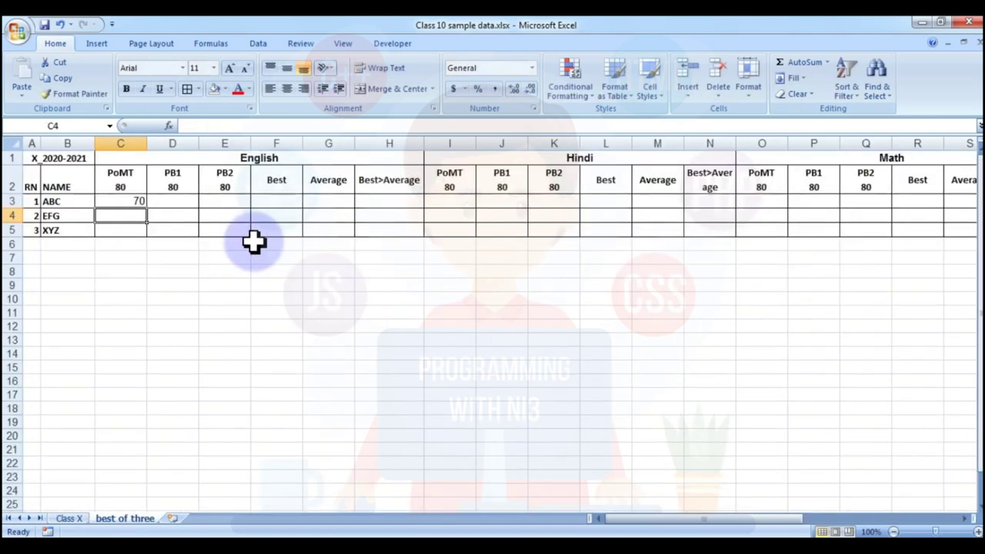
Step: Fill the English PoMT formula from C3 across PB1 and PB2 and down to all three students, C3:E5
{"action": "left_click", "coordinate": [107, 198]}
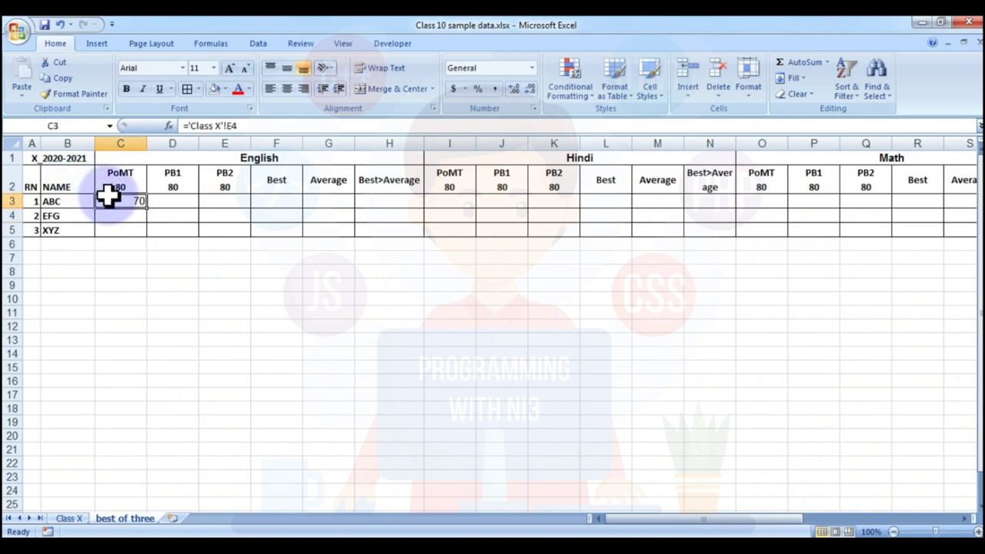
{"action": "left_click", "coordinate": [148, 212]}
{"action": "left_click_drag", "start_coordinate": [149, 211], "coordinate": [253, 240]}
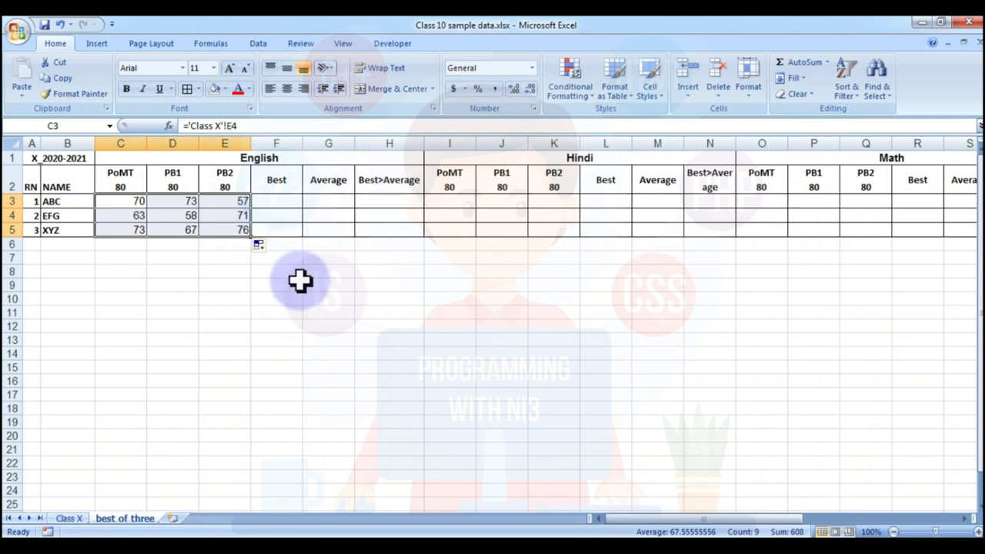
Step: Link the first student's Hindi PoMT cell I3 with ='Class X'!J4 and fill the formula across I3:K5
{"action": "left_click", "coordinate": [460, 202]}
{"action": "type", "text": "="}
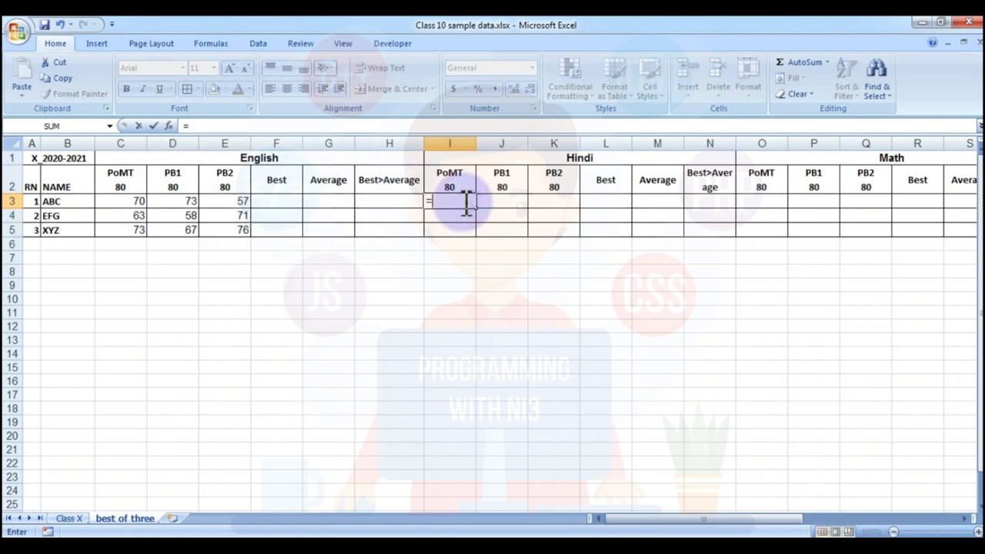
{"action": "left_click", "coordinate": [71, 519]}
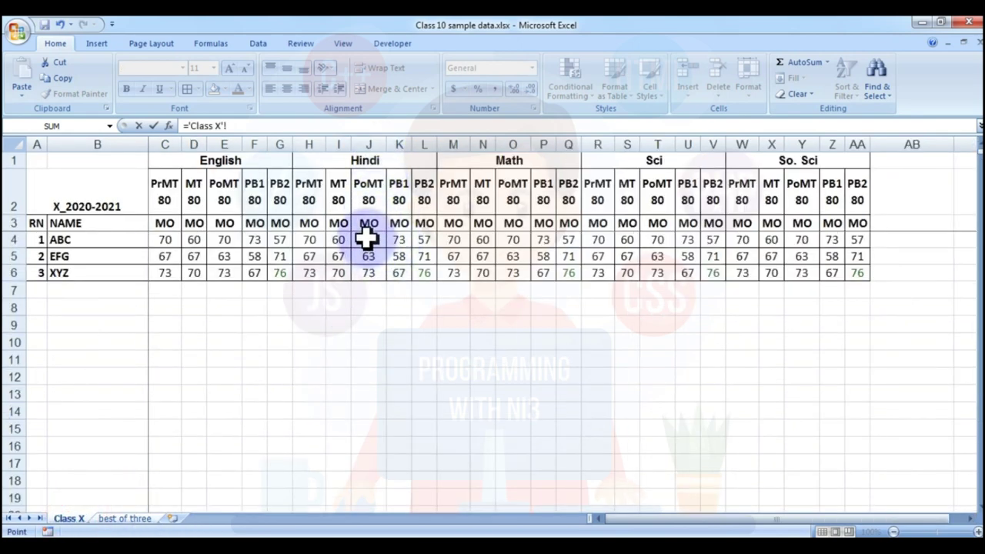
{"action": "key", "text": "Return"}
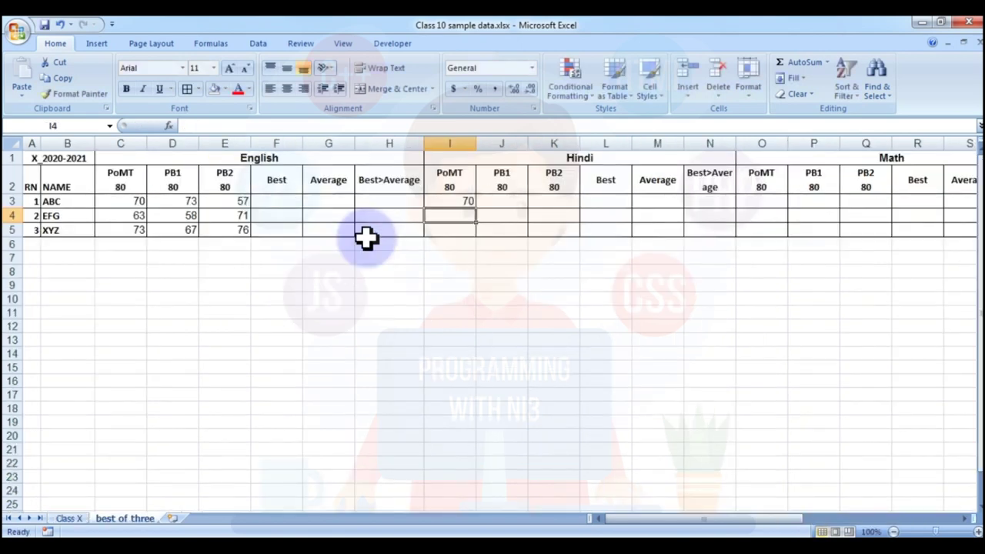
{"action": "left_click", "coordinate": [432, 202]}
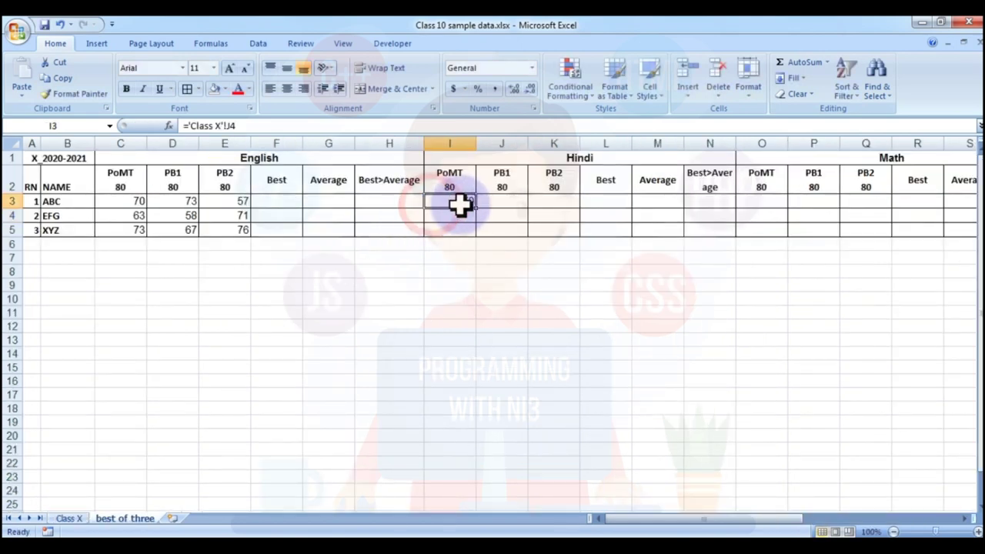
{"action": "left_click_drag", "start_coordinate": [475, 207], "coordinate": [582, 231]}
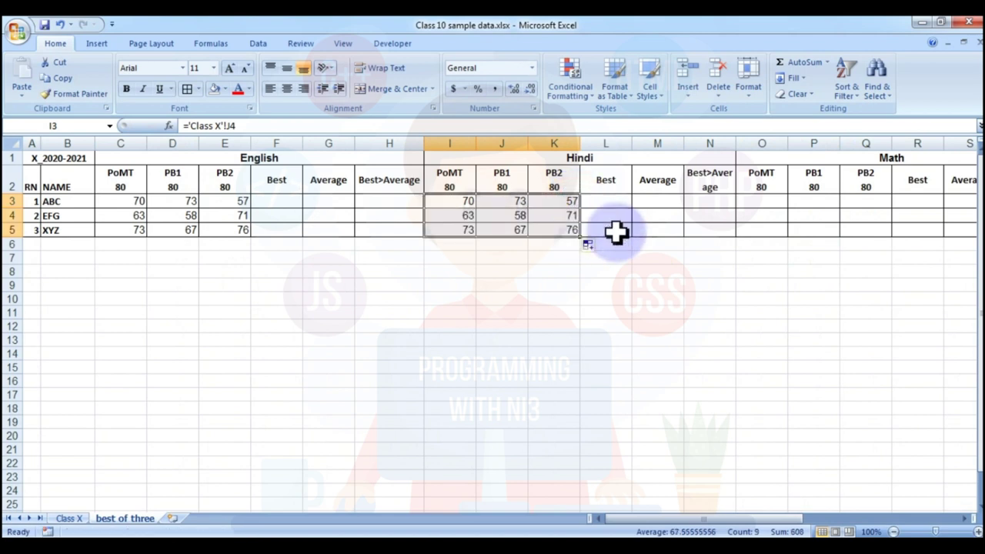
Step: Link the first student's Math PoMT cell O3 with ='Class X'!O4 and fill the formula across O3:Q5
{"action": "left_click", "coordinate": [757, 200]}
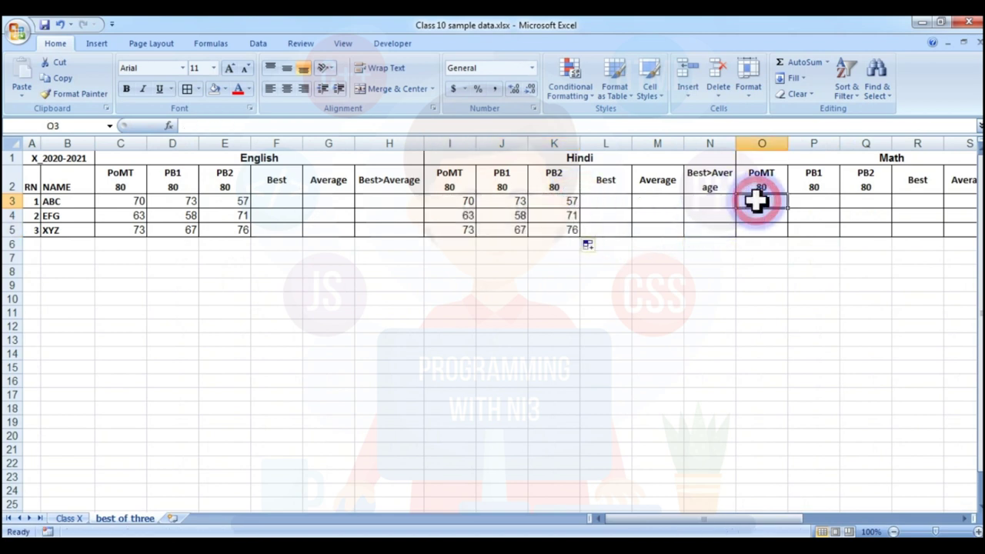
{"action": "type", "text": "="}
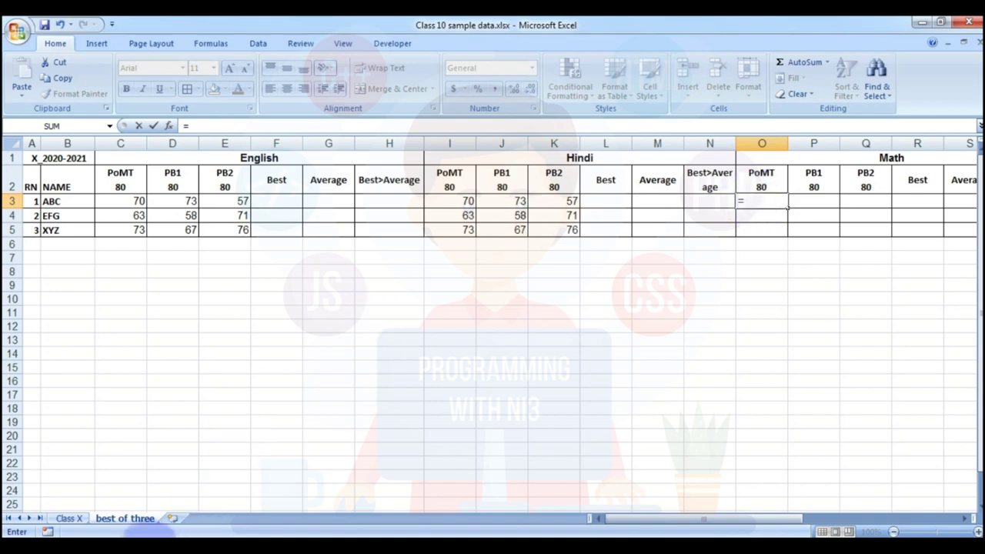
{"action": "left_click", "coordinate": [68, 517]}
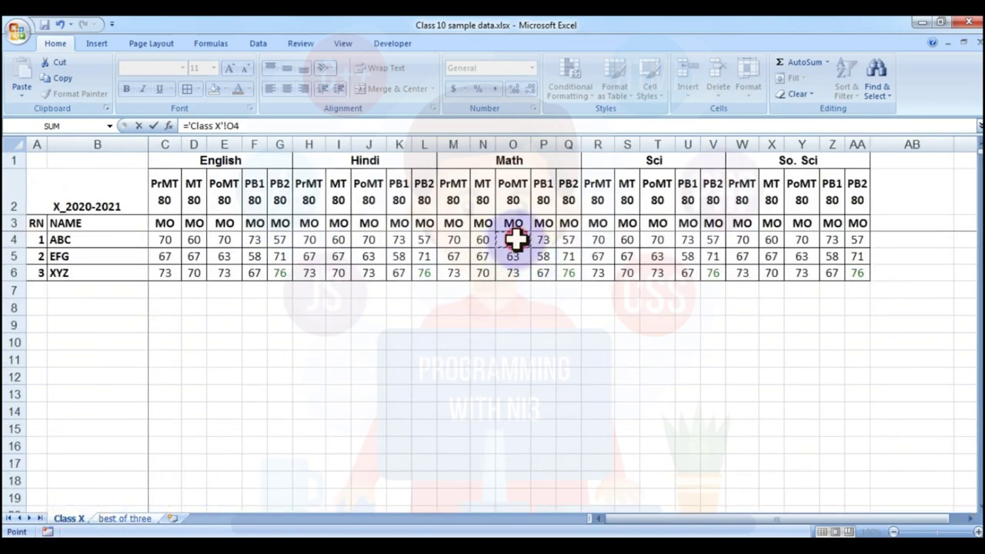
{"action": "key", "text": "Return"}
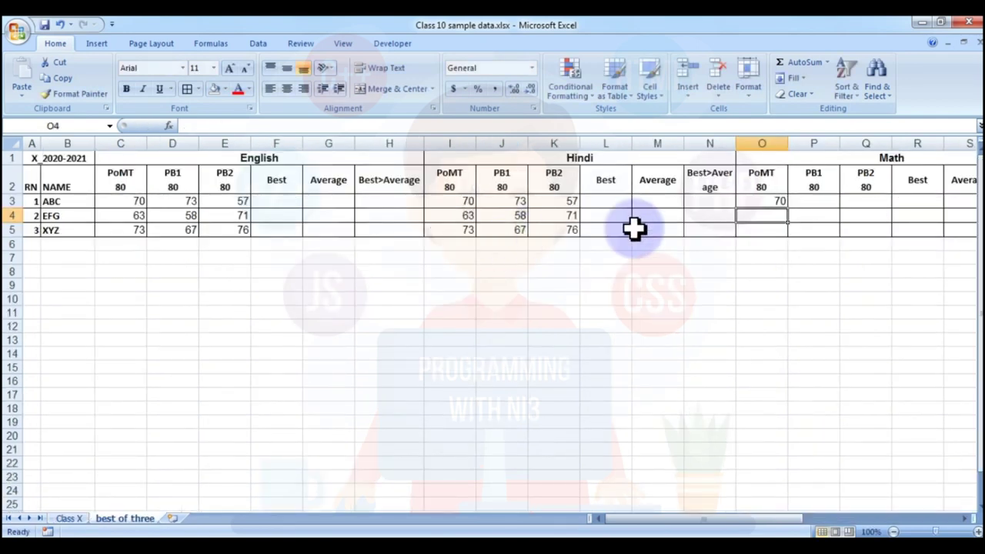
{"action": "left_click_drag", "start_coordinate": [770, 200], "coordinate": [837, 204]}
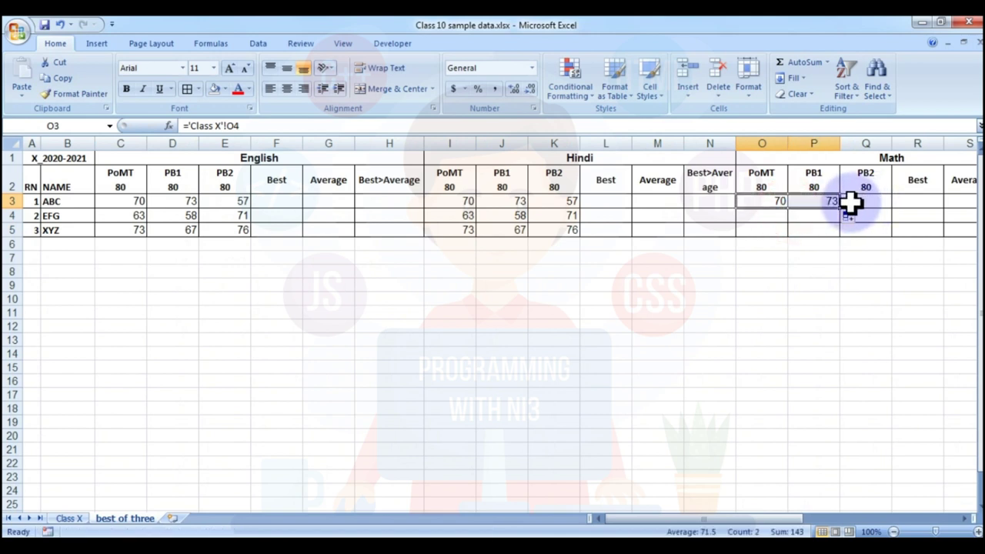
{"action": "left_click_drag", "start_coordinate": [844, 209], "coordinate": [894, 239]}
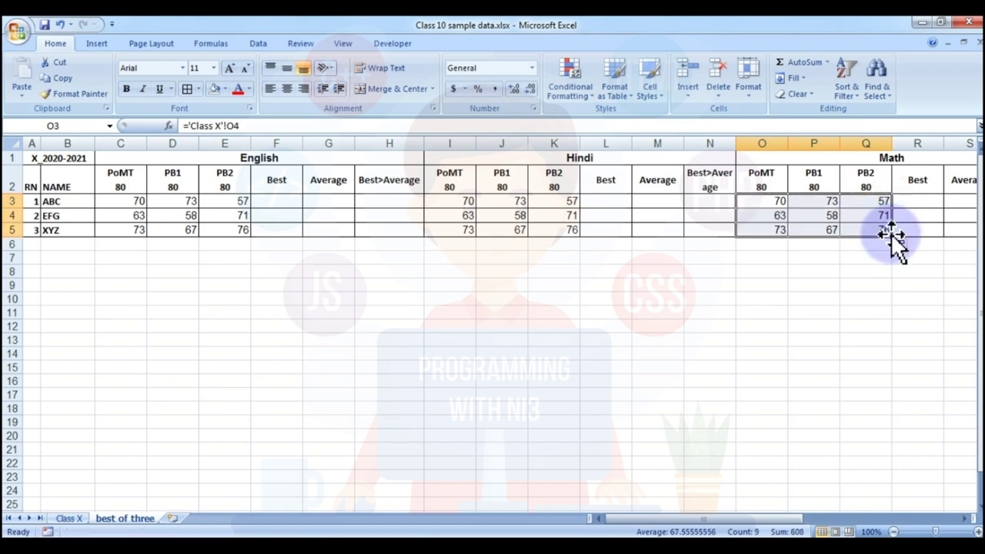
Step: Link the first student's Sci PoMT cell U3 with ='Class X'!T4 and fill the formula across U3:W5
{"action": "key", "text": "Up"}
{"action": "key", "text": "Right"}
{"action": "key", "text": "Right"}
{"action": "key", "text": "Right"}
{"action": "key", "text": "Right"}
{"action": "key", "text": "Right"}
{"action": "key", "text": "Right"}
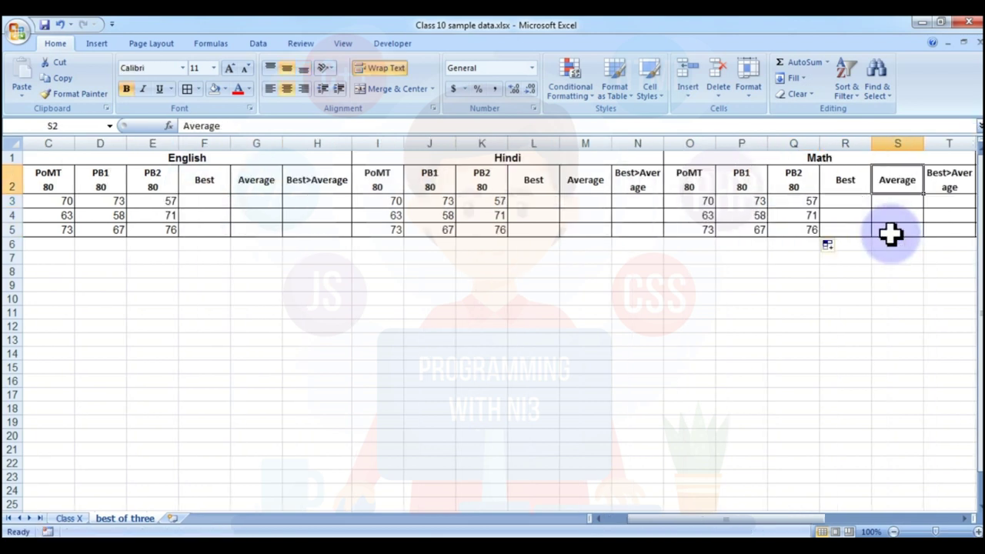
{"action": "key", "text": "Right"}
{"action": "key", "text": "Right"}
{"action": "key", "text": "Right"}
{"action": "key", "text": "Right"}
{"action": "key", "text": "Right"}
{"action": "key", "text": "Right"}
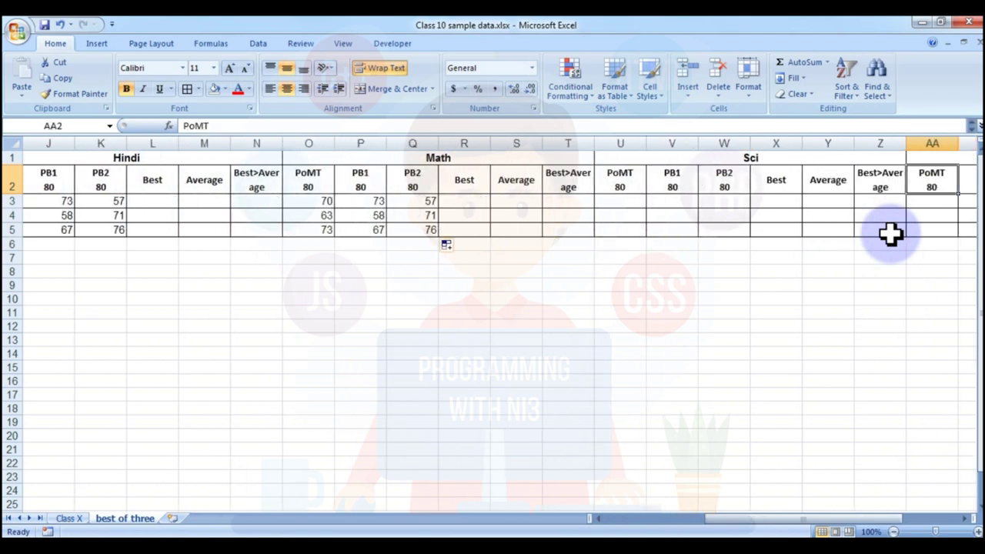
{"action": "key", "text": "Left"}
{"action": "key", "text": "Left"}
{"action": "key", "text": "Left"}
{"action": "key", "text": "Left"}
{"action": "key", "text": "Left"}
{"action": "key", "text": "Left"}
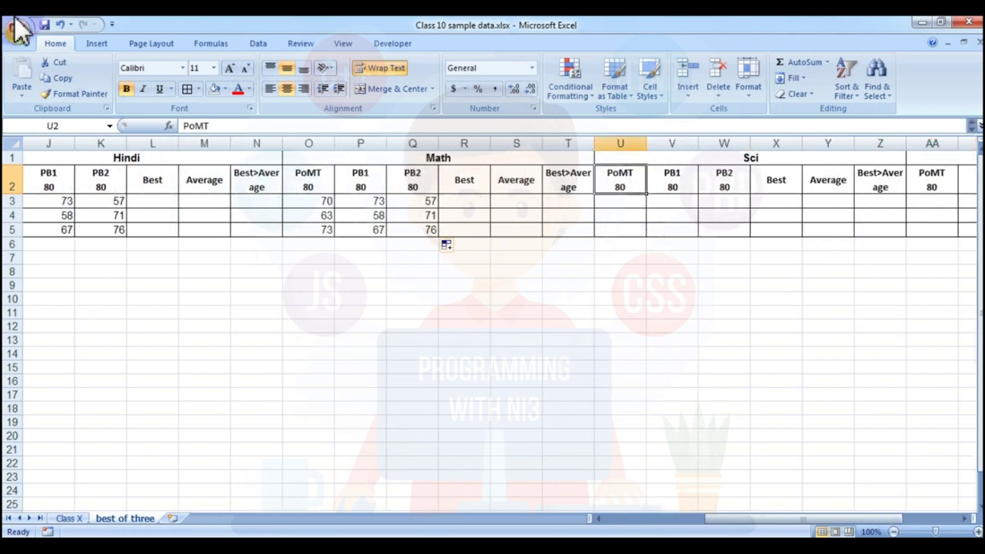
{"action": "left_click", "coordinate": [603, 206]}
{"action": "type", "text": "="}
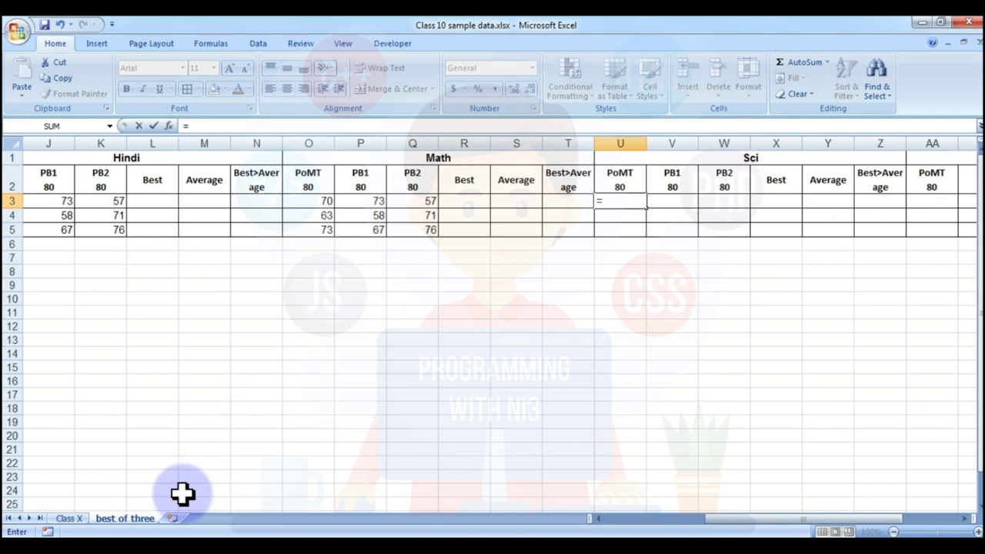
{"action": "left_click", "coordinate": [67, 519]}
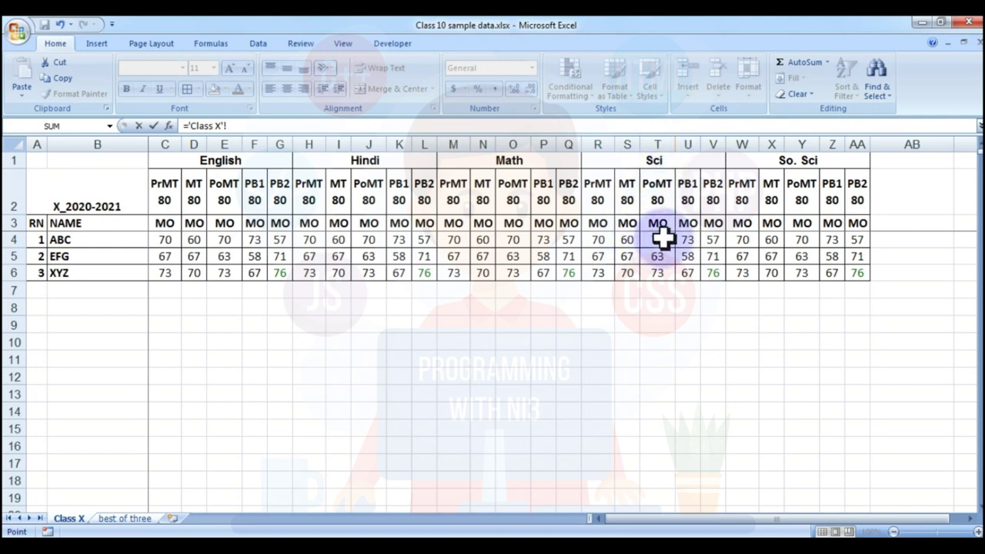
{"action": "key", "text": "Return"}
{"action": "left_click", "coordinate": [628, 204]}
{"action": "left_click_drag", "start_coordinate": [647, 208], "coordinate": [749, 234]}
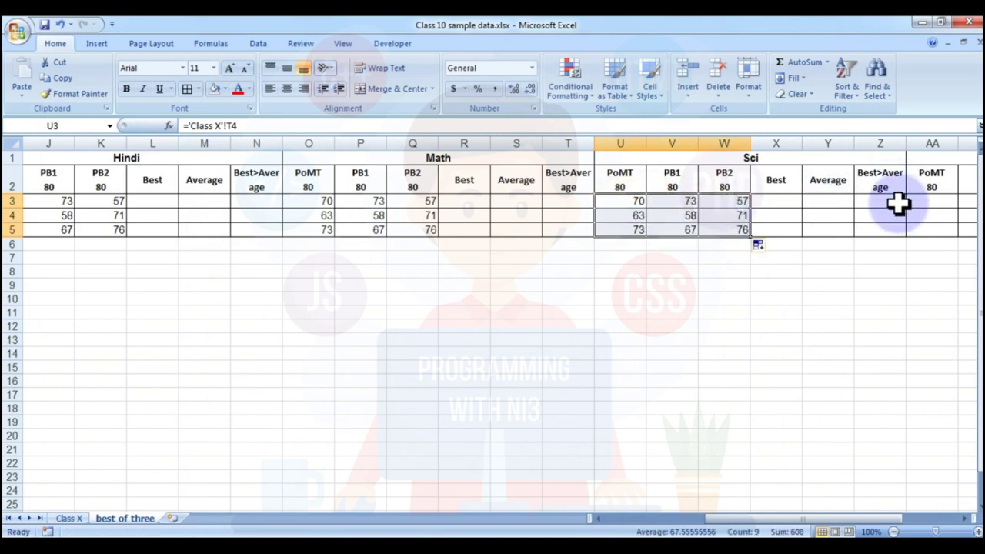
Step: Link the first student's So. Sci PoMT cell AA3 with ='Class X'!Y4 and fill the formula across AA3:AC5
{"action": "left_click", "coordinate": [915, 205]}
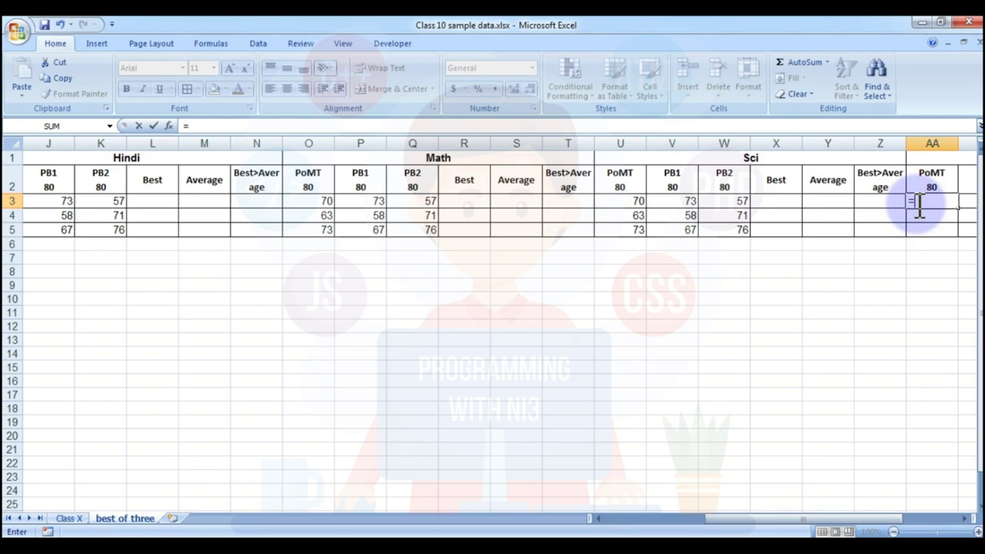
{"action": "type", "text": "="}
{"action": "left_click", "coordinate": [65, 518]}
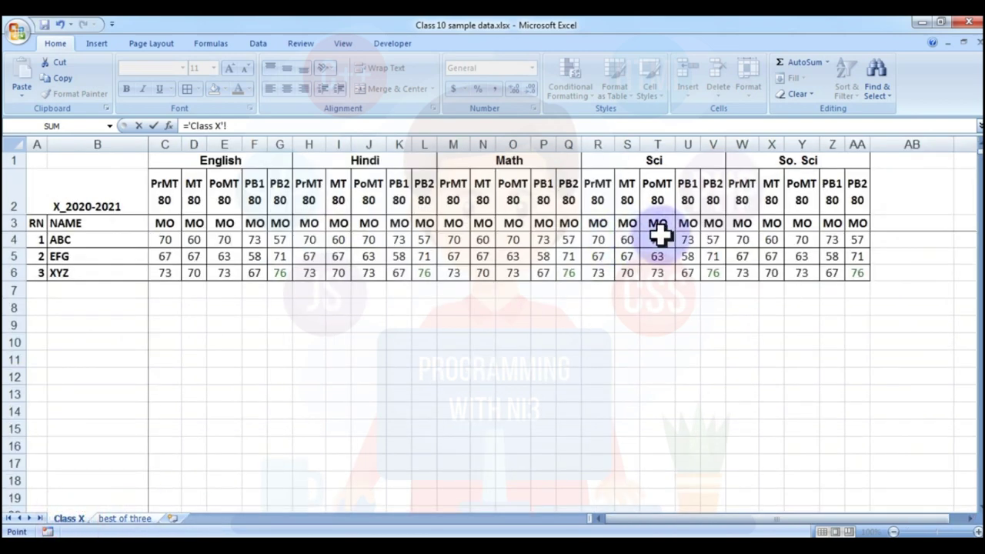
{"action": "left_click", "coordinate": [802, 241]}
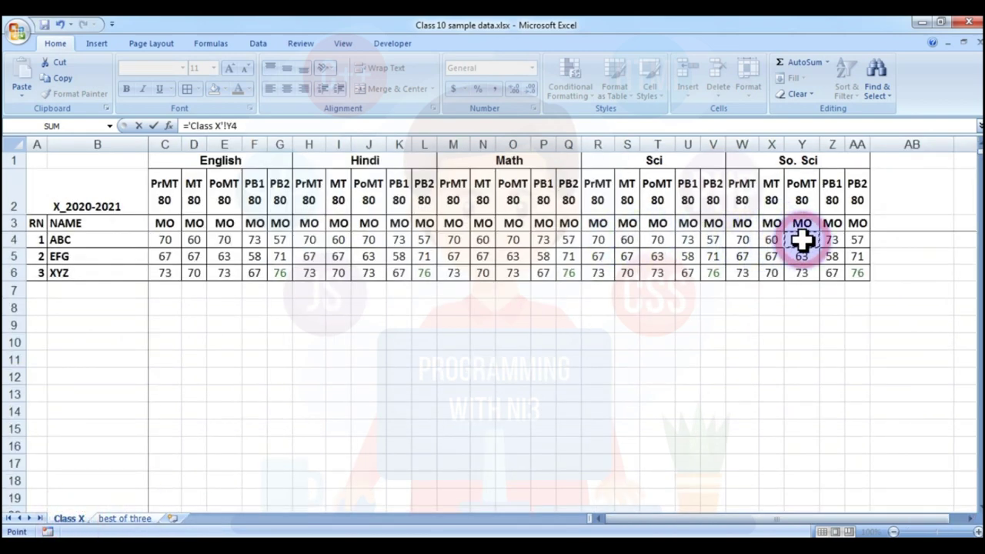
{"action": "key", "text": "Return"}
{"action": "left_click", "coordinate": [935, 203]}
{"action": "left_click_drag", "start_coordinate": [954, 207], "coordinate": [960, 235]}
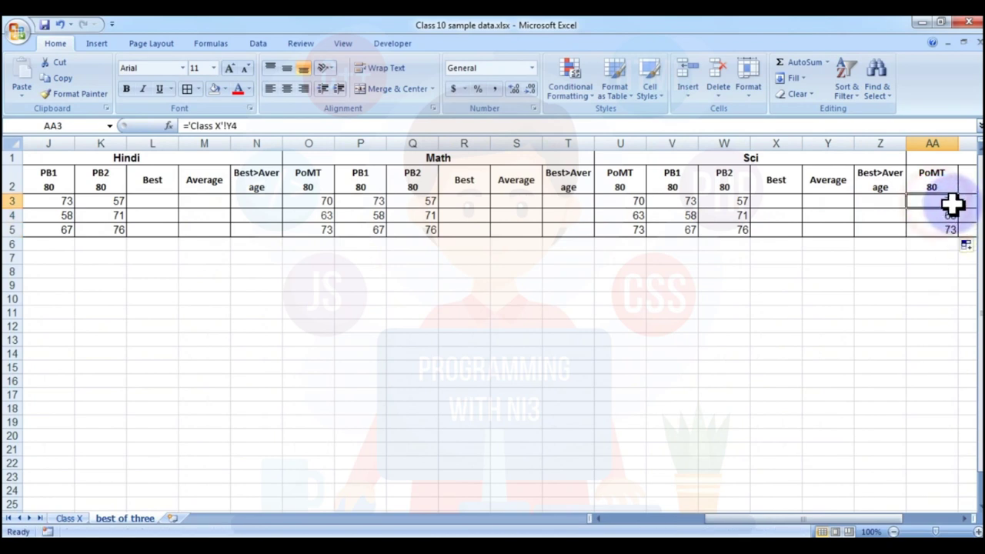
{"action": "left_click_drag", "start_coordinate": [959, 211], "coordinate": [907, 243]}
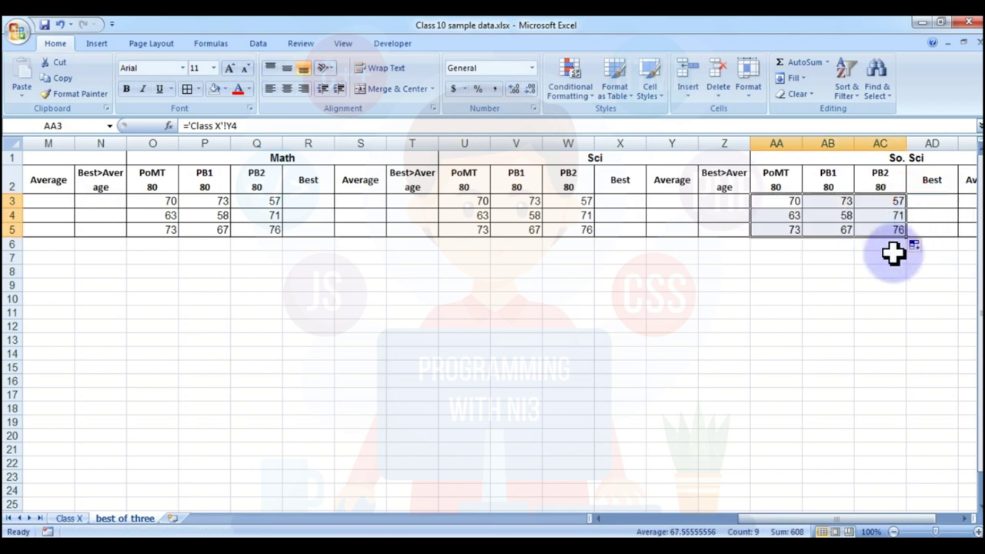
{"action": "left_click", "coordinate": [879, 284]}
Step: Enter the formula =LARGE(C3:E3,1) in the first student's English Best cell, F3
{"action": "left_click", "coordinate": [929, 203]}
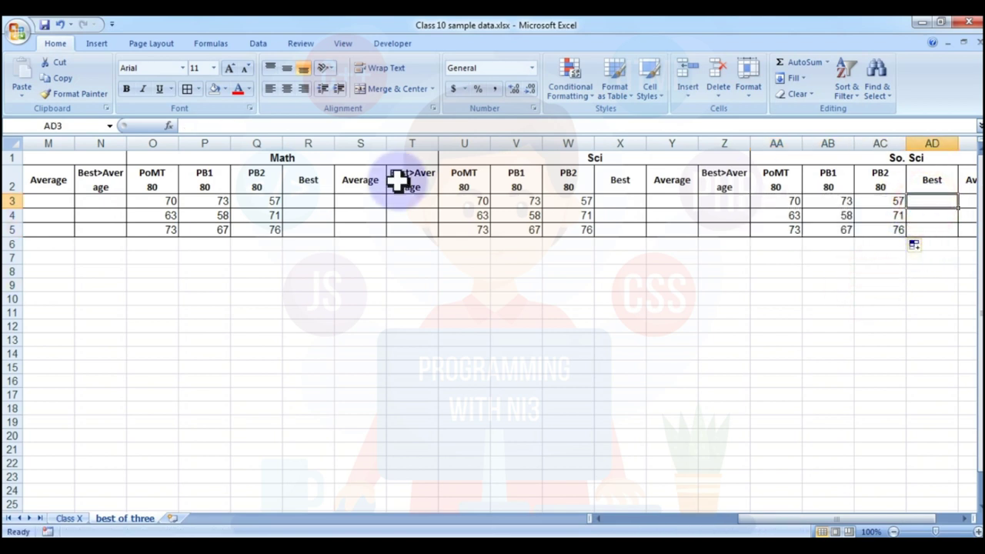
{"action": "left_click", "coordinate": [432, 206]}
{"action": "key", "text": "Left"}
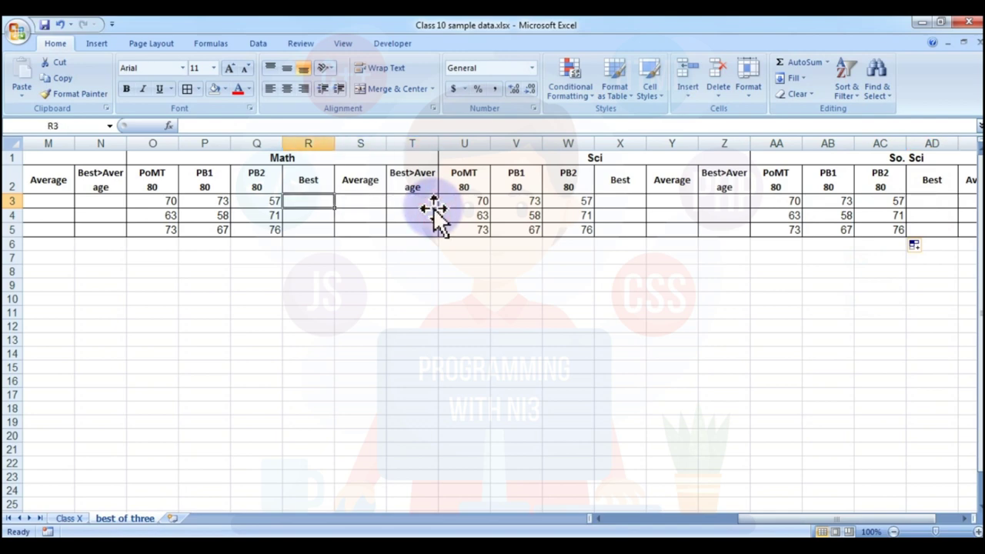
{"action": "key", "text": "Left"}
{"action": "key", "text": "Left"}
{"action": "key", "text": "Left"}
{"action": "key", "text": "Left"}
{"action": "key", "text": "Left"}
{"action": "key", "text": "Left"}
{"action": "key", "text": "Left"}
{"action": "key", "text": "Left"}
{"action": "key", "text": "Left"}
{"action": "key", "text": "Left"}
{"action": "key", "text": "Left"}
{"action": "key", "text": "Left"}
{"action": "key", "text": "Left"}
{"action": "key", "text": "Left"}
{"action": "key", "text": "Left"}
{"action": "key", "text": "Left"}
{"action": "key", "text": "Right"}
{"action": "key", "text": "Right"}
{"action": "key", "text": "Right"}
{"action": "key", "text": "Right"}
{"action": "key", "text": "Left"}
{"action": "type", "text": "="}
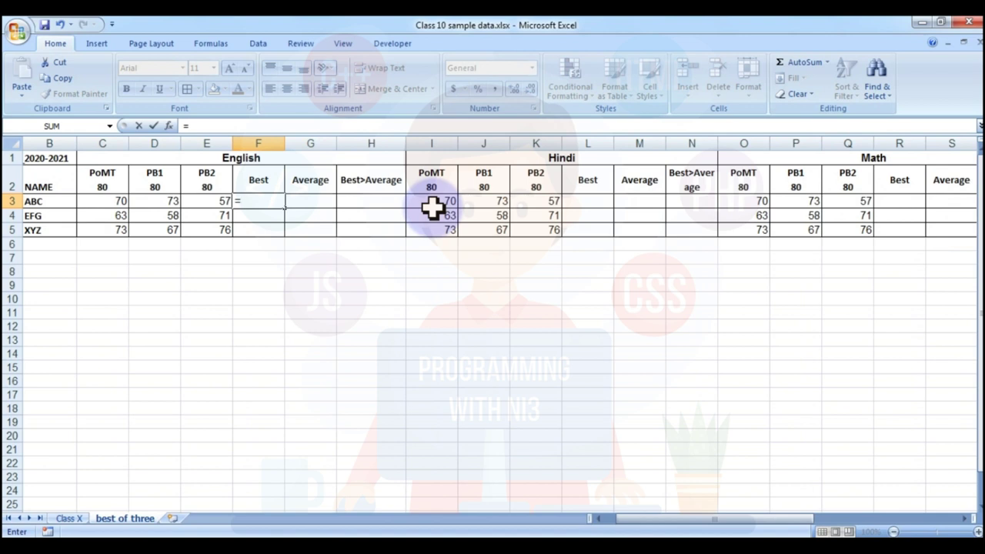
{"action": "type", "text": "Large("}
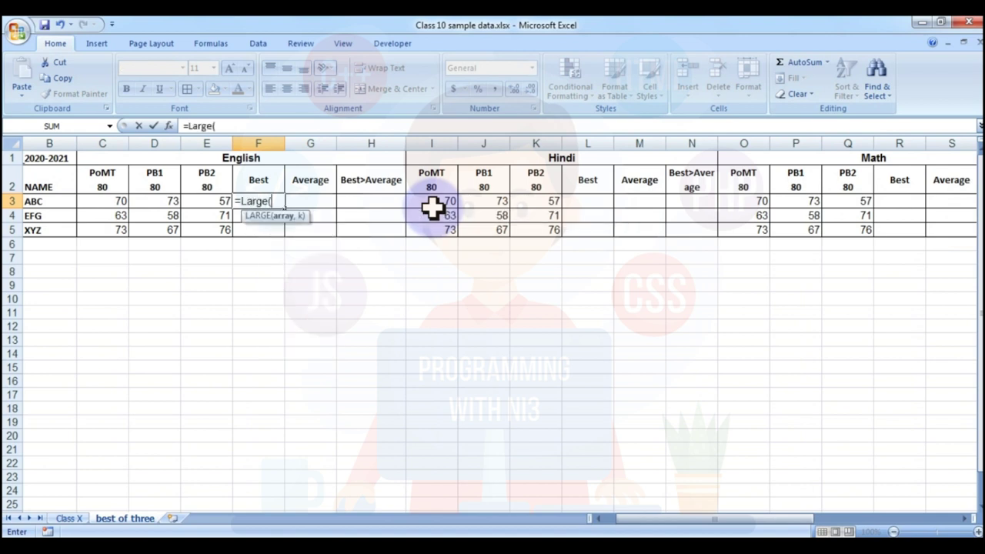
{"action": "left_click_drag", "start_coordinate": [101, 200], "coordinate": [206, 199]}
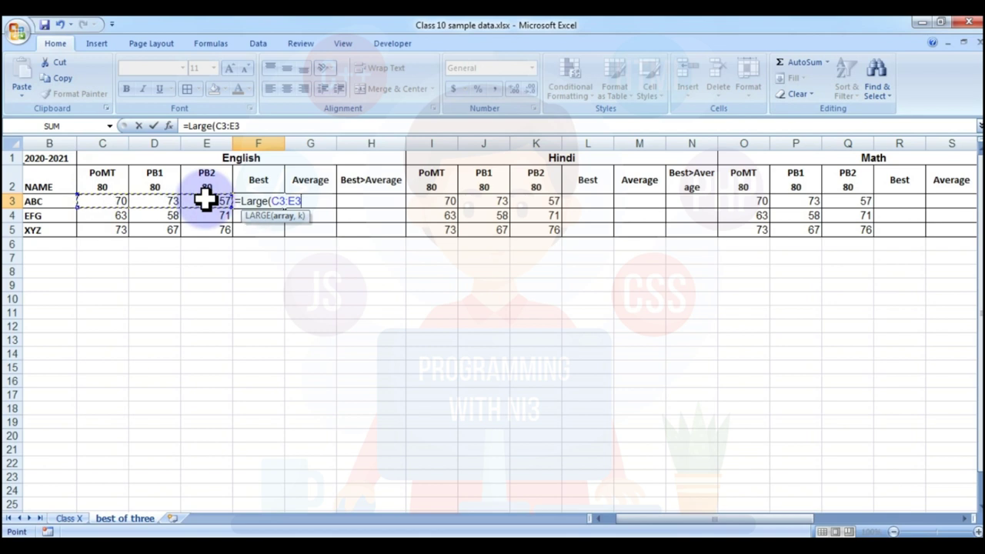
{"action": "type", "text": ",1)"}
{"action": "key", "text": "Return"}
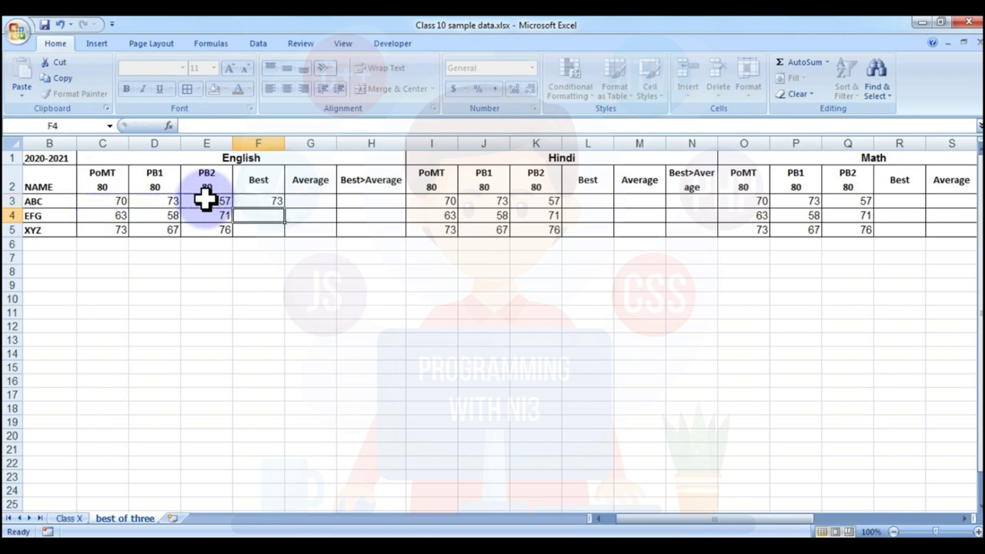
Step: Fill the English Best formula from F3 down to the other two students, through F5
{"action": "key", "text": "Up"}
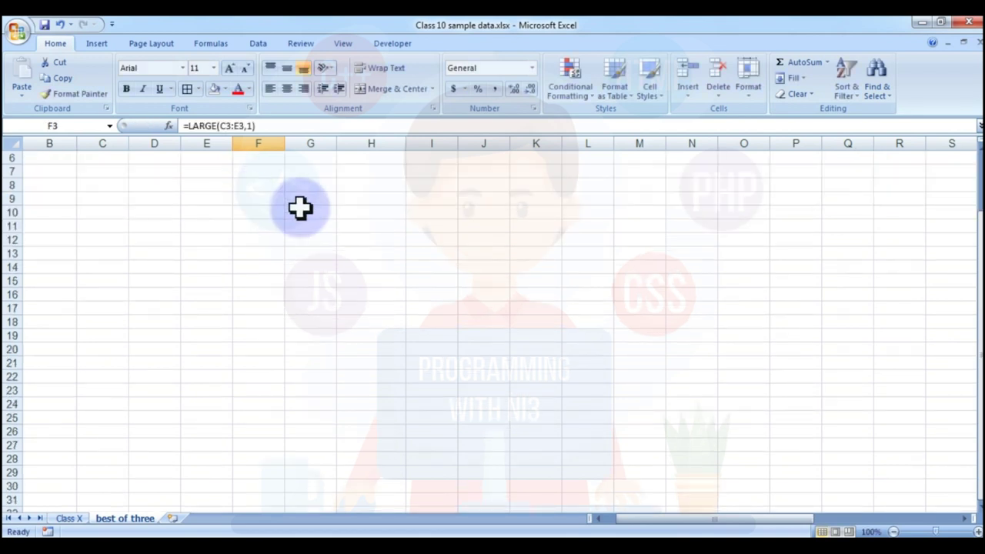
{"action": "left_click", "coordinate": [280, 213]}
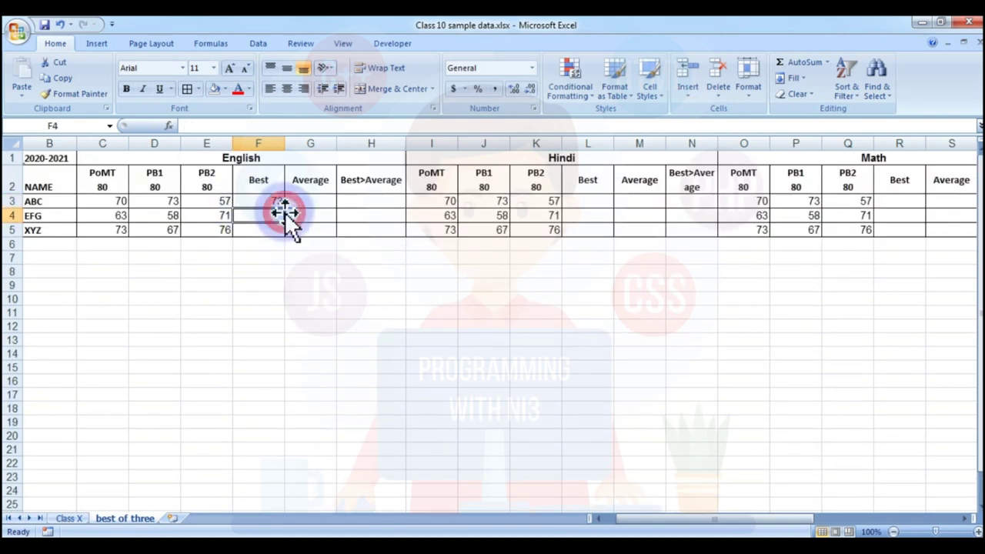
{"action": "left_click", "coordinate": [274, 202]}
{"action": "left_click_drag", "start_coordinate": [284, 207], "coordinate": [285, 233]}
Step: Enter the formula =AVERAGE(C3:E3) in the first student's English Average cell, G3
{"action": "left_click", "coordinate": [314, 201]}
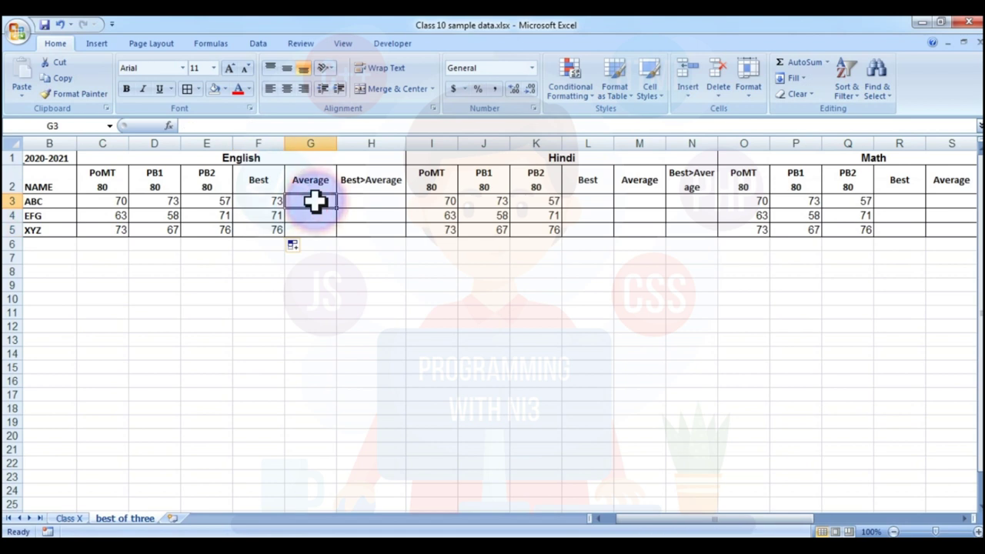
{"action": "type", "text": "=Av"}
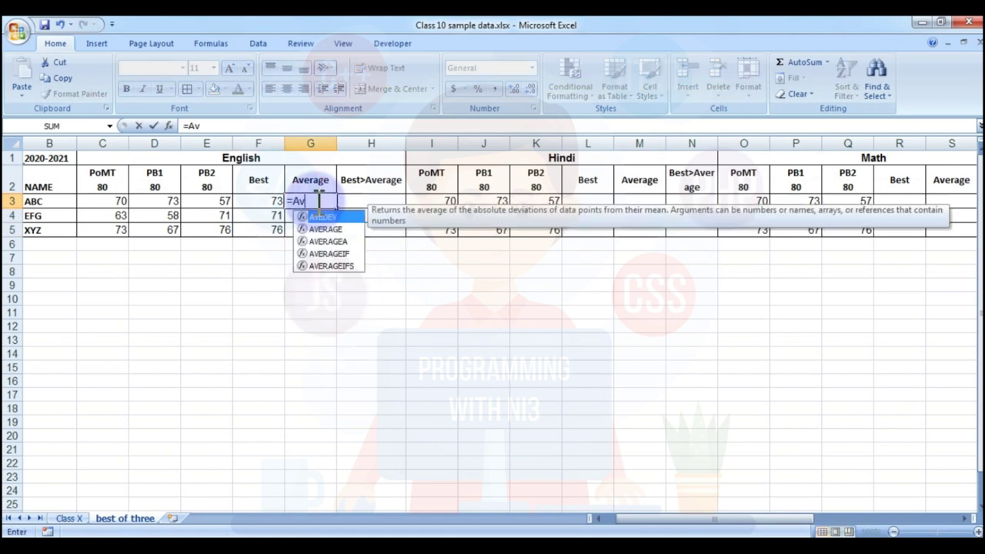
{"action": "type", "text": "erage("}
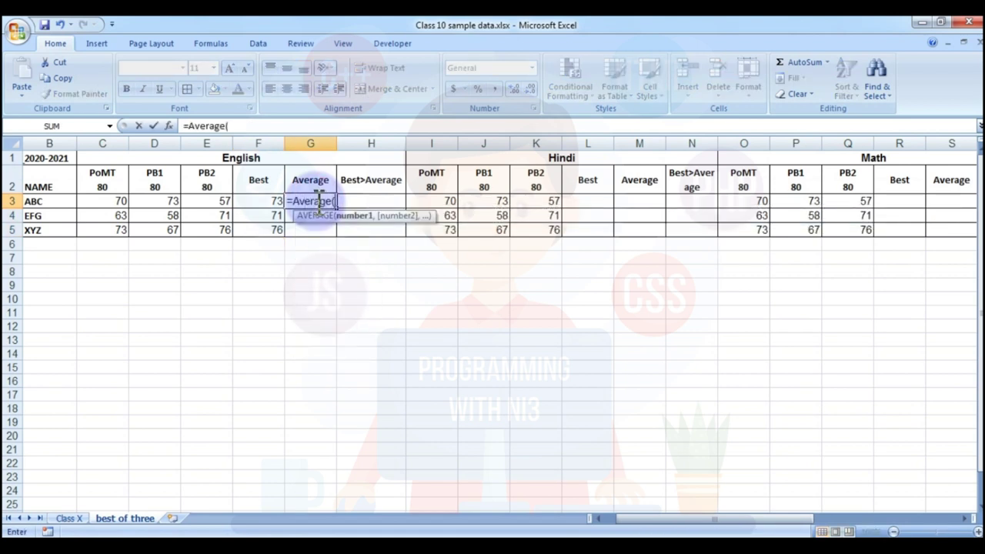
{"action": "left_click_drag", "start_coordinate": [97, 202], "coordinate": [209, 198]}
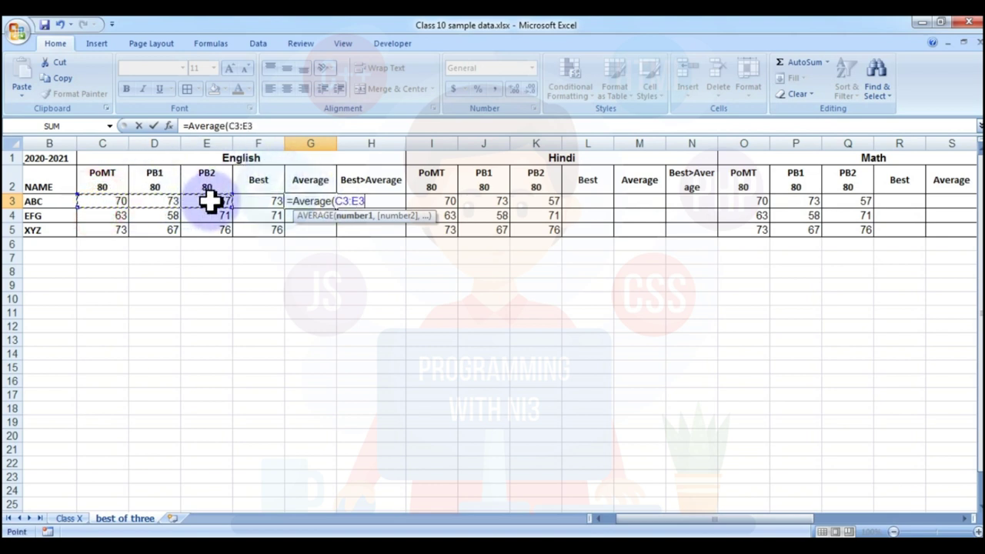
{"action": "key", "text": "Return"}
{"action": "key", "text": "Up"}
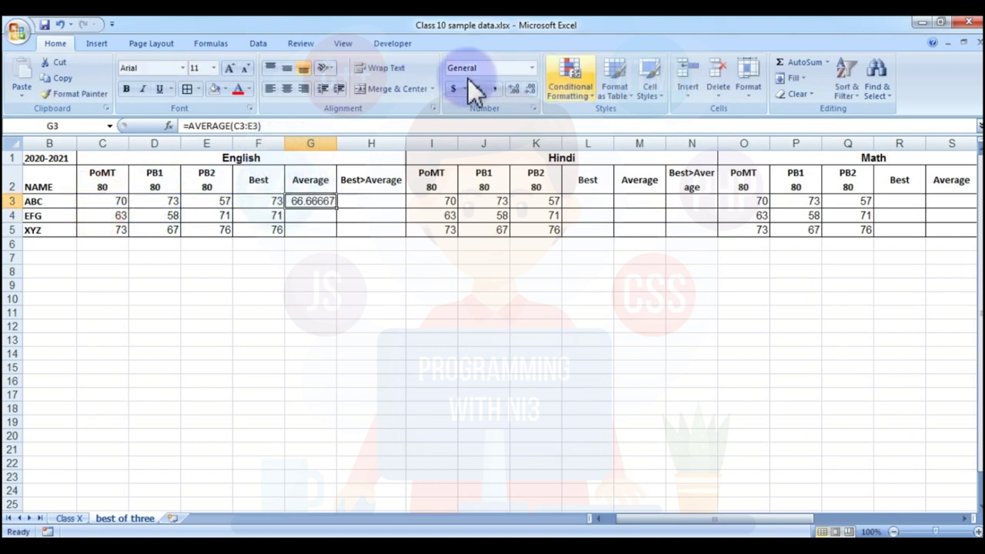
Step: Show the English Average in G3 without decimals and fill it down to the other students through G5
{"action": "left_click", "coordinate": [528, 88]}
{"action": "left_click", "coordinate": [528, 88]}
{"action": "left_click", "coordinate": [528, 87]}
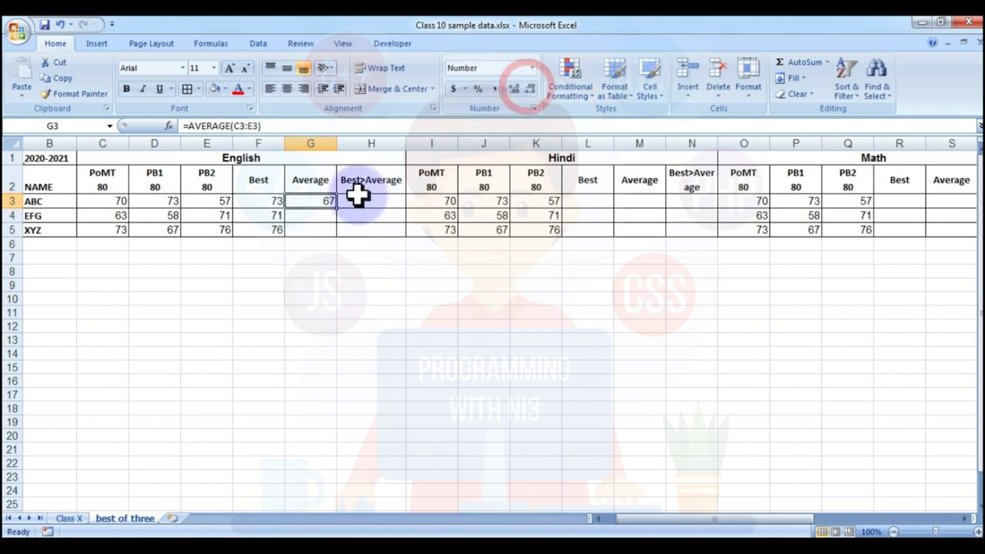
{"action": "left_click_drag", "start_coordinate": [339, 206], "coordinate": [340, 233]}
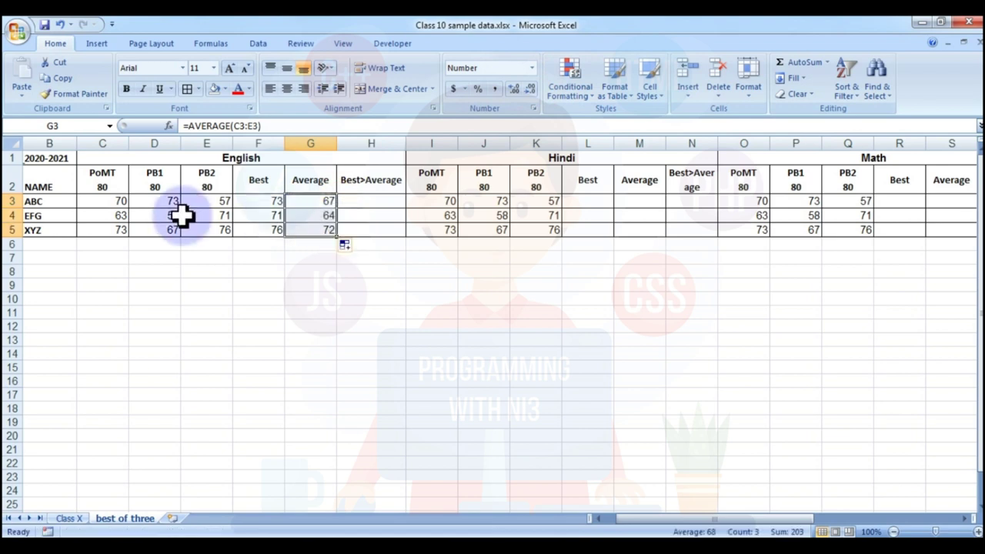
Step: Enter =F3>G3 in the first student's English Best>Average cell, H3, and fill it down through H5
{"action": "scroll", "coordinate": [103, 164], "scroll_direction": "left", "scroll_amount": 1}
{"action": "left_click", "coordinate": [373, 199]}
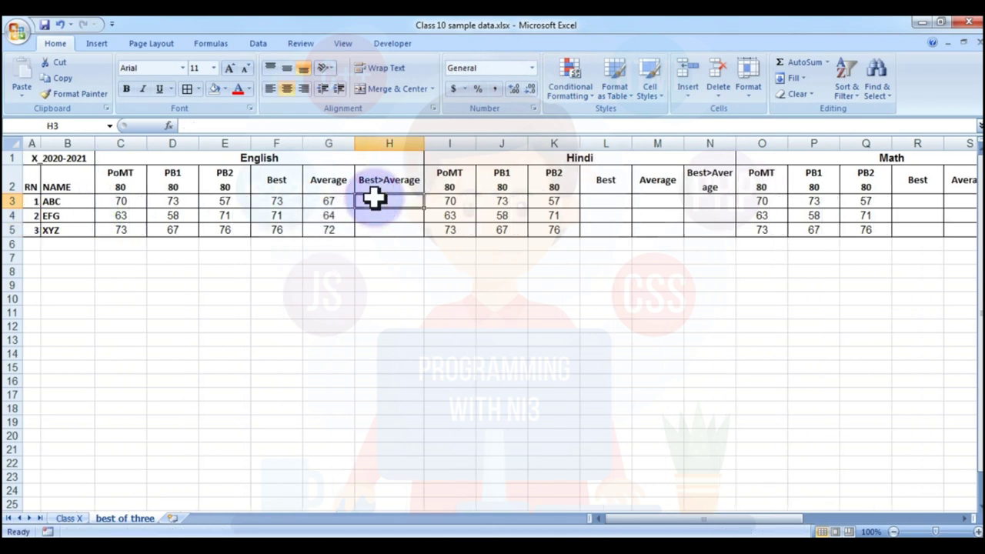
{"action": "type", "text": "="}
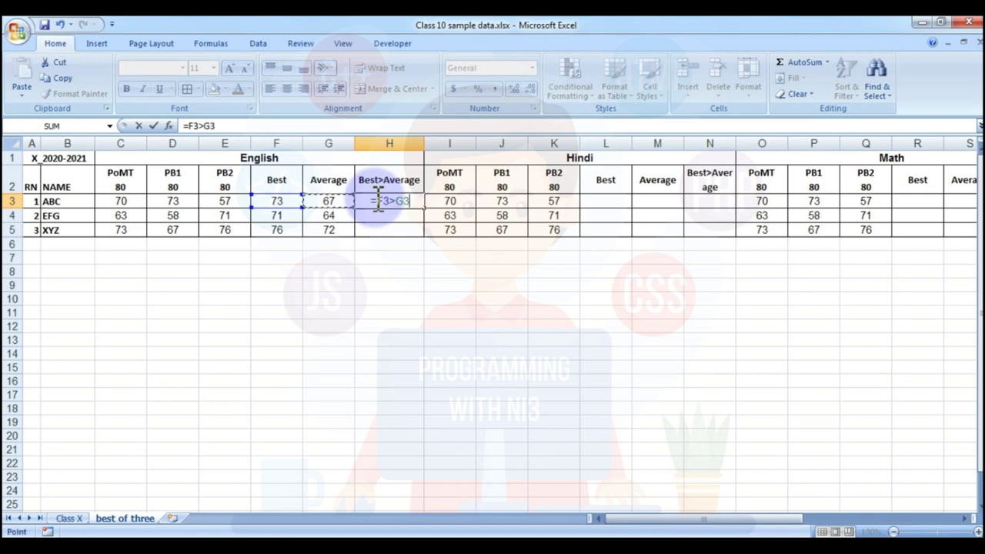
{"action": "key", "text": "Return"}
{"action": "left_click", "coordinate": [374, 198]}
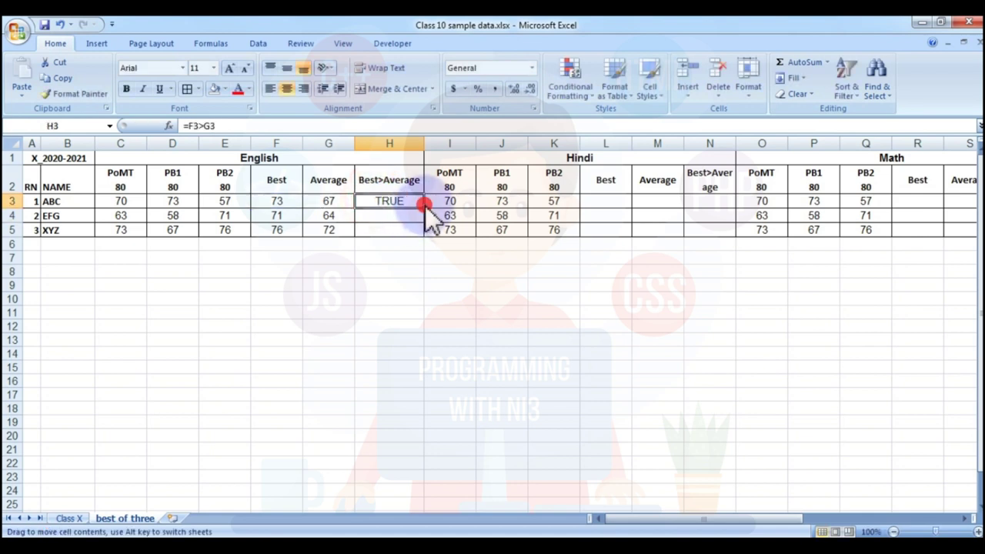
{"action": "left_click_drag", "start_coordinate": [425, 208], "coordinate": [422, 242]}
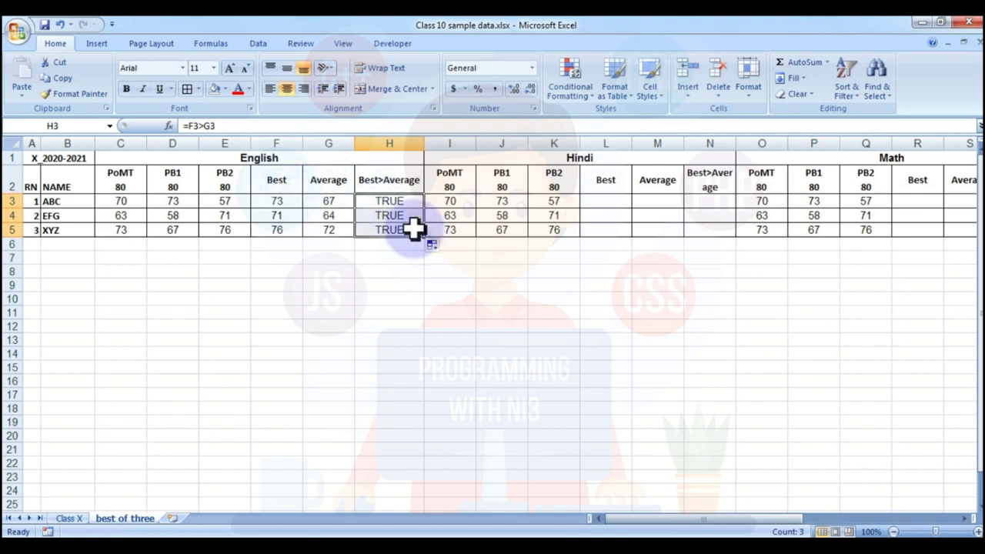
Step: Copy the English Best, Average and Best>Average formulas F3:H5 into the Hindi and Math blocks at L3 and R3
{"action": "left_click_drag", "start_coordinate": [275, 202], "coordinate": [402, 231]}
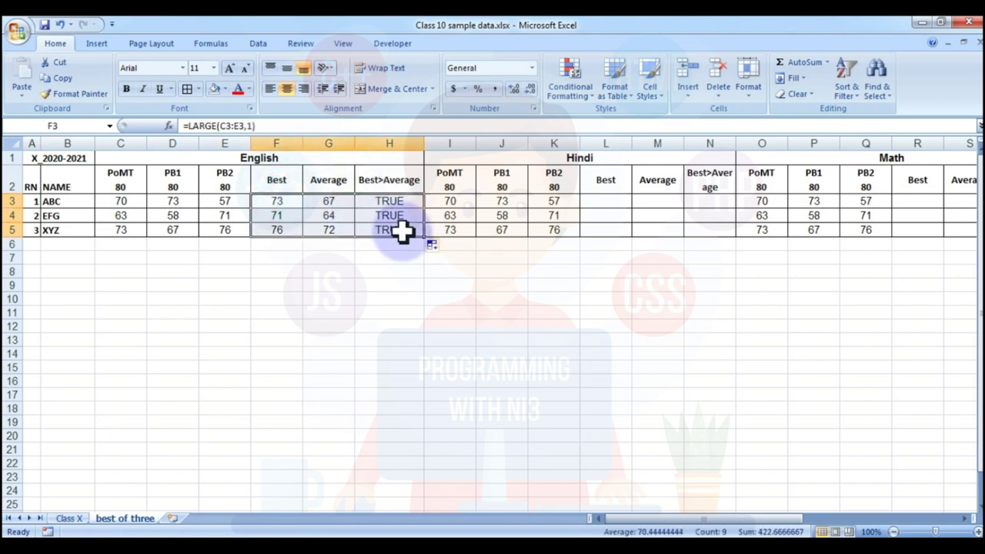
{"action": "left_click", "coordinate": [605, 201]}
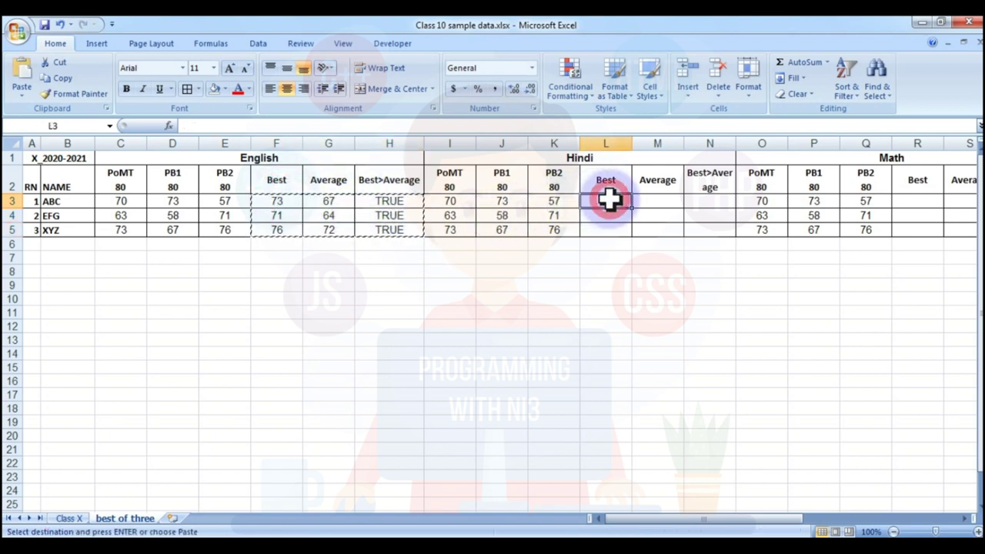
{"action": "key", "text": "ctrl+v"}
{"action": "left_click", "coordinate": [900, 200]}
{"action": "key", "text": "ctrl+v"}
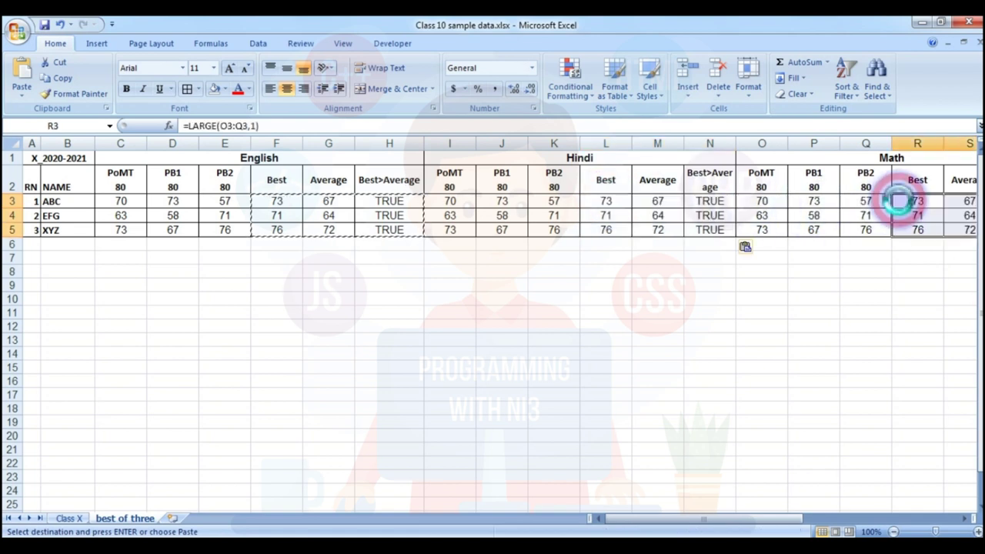
Step: Paste the copied Best, Average and Best>Average formulas into the Sci block starting at X3
{"action": "key", "text": "Right"}
{"action": "key", "text": "Right"}
{"action": "key", "text": "Right"}
{"action": "key", "text": "Right"}
{"action": "key", "text": "Right"}
{"action": "key", "text": "Right"}
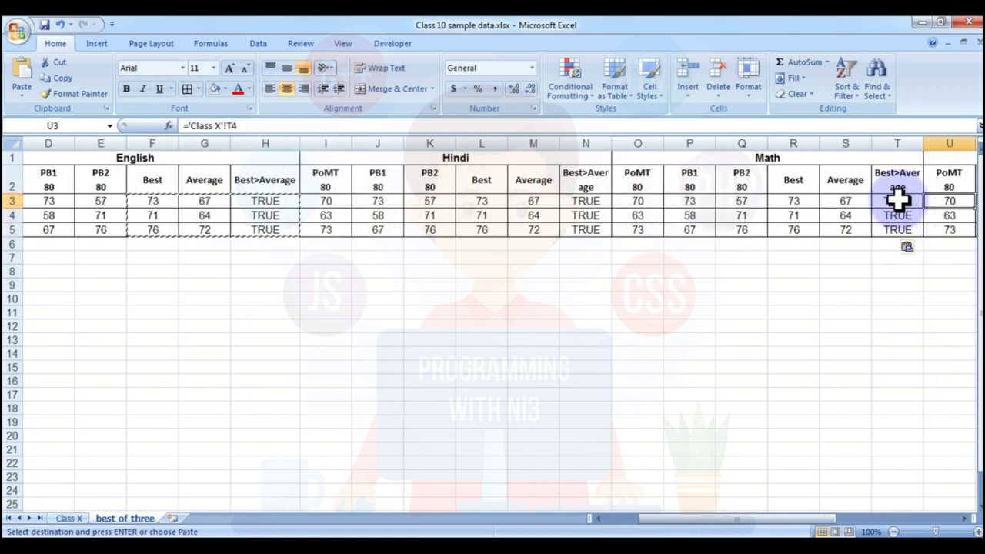
{"action": "key", "text": "Right"}
{"action": "key", "text": "Right"}
{"action": "key", "text": "Left"}
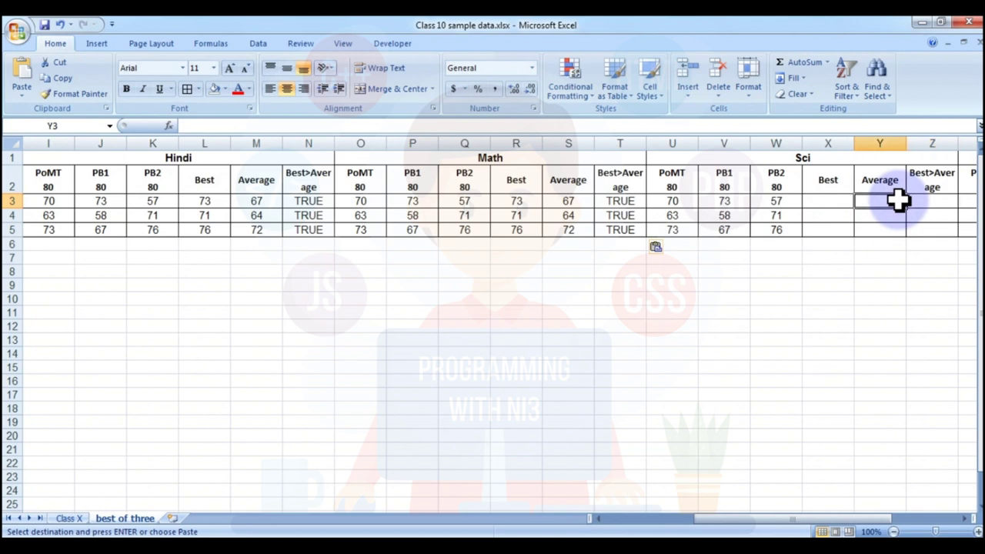
{"action": "key", "text": "Left"}
Step: Paste the copied Best, Average and Best>Average formulas into the So. Sci block starting at AD3
{"action": "key", "text": "Right"}
{"action": "key", "text": "Right"}
{"action": "key", "text": "Right"}
{"action": "key", "text": "Right"}
{"action": "key", "text": "Right"}
{"action": "key", "text": "Right"}
{"action": "key", "text": "Right"}
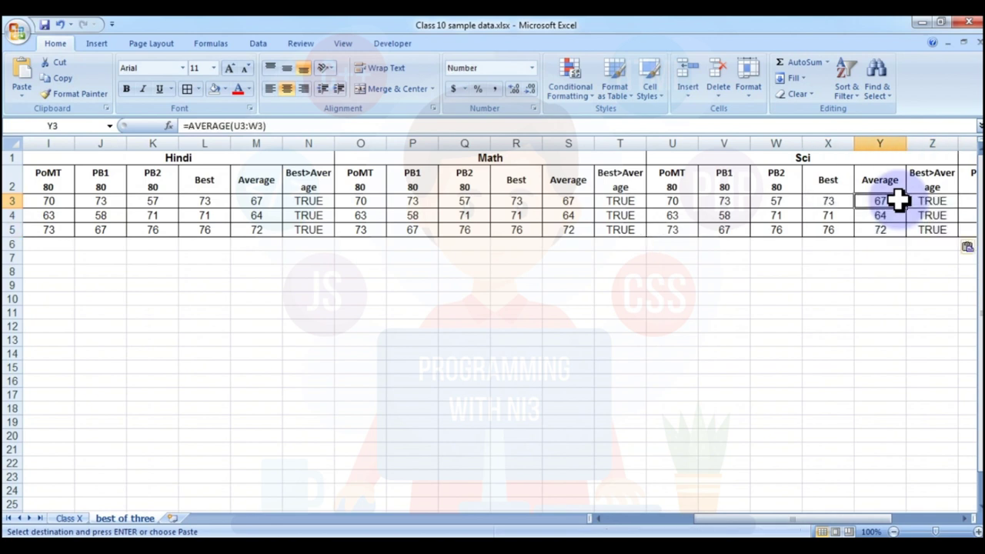
{"action": "key", "text": "Left"}
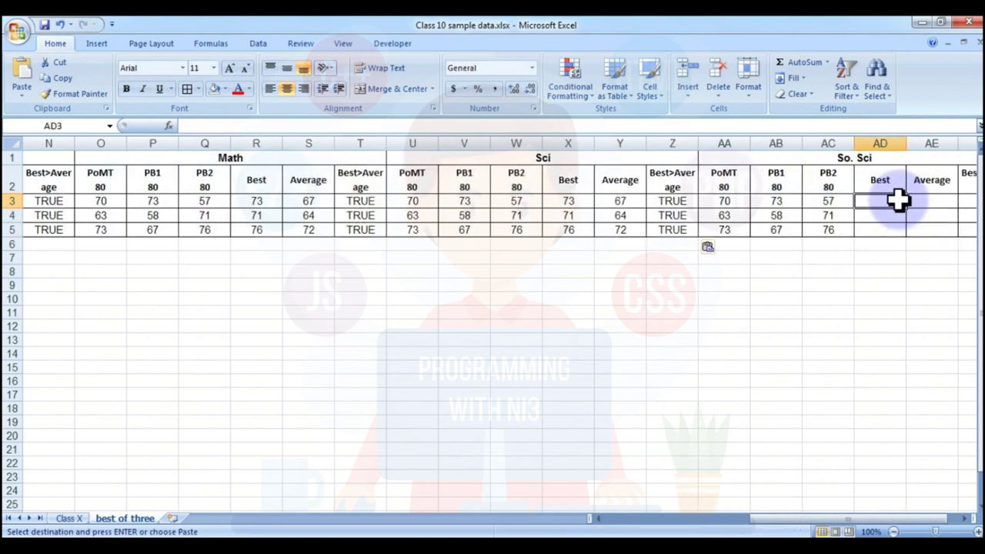
{"action": "key", "text": "ctrl+v"}
{"action": "key", "text": "Right"}
{"action": "key", "text": "Right"}
{"action": "left_click", "coordinate": [382, 296]}
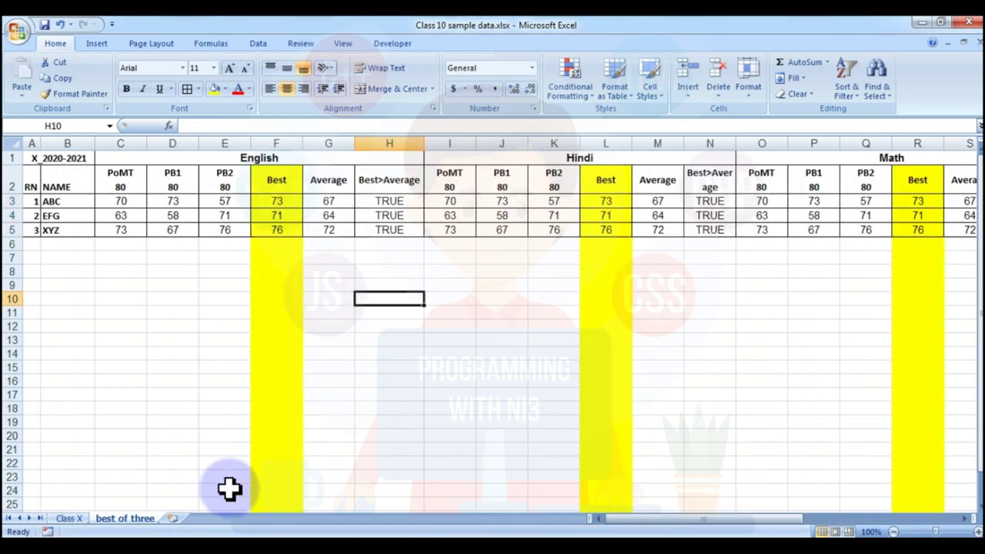
Step: Add a new worksheet and name it Final Class X marks out of 80
{"action": "left_click", "coordinate": [174, 521]}
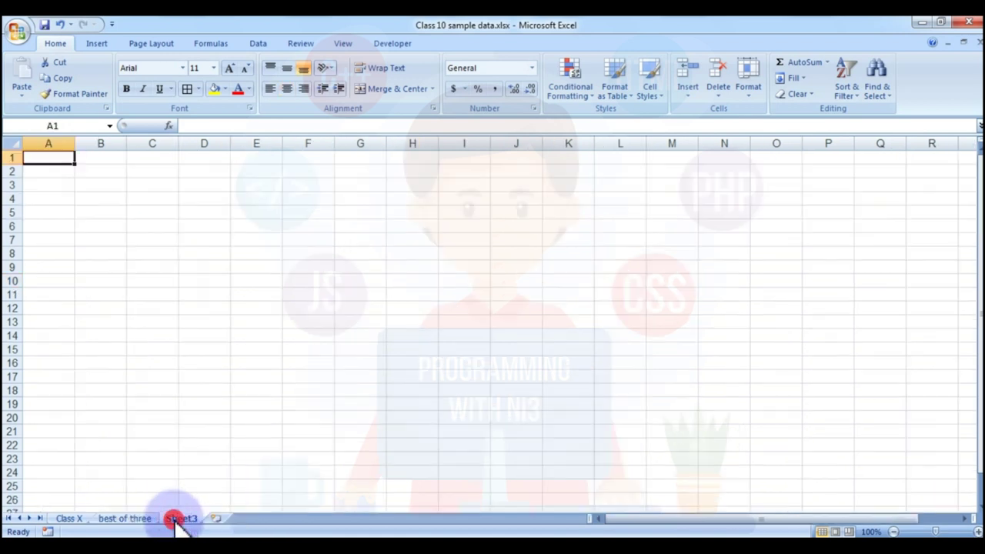
{"action": "double_click", "coordinate": [183, 518]}
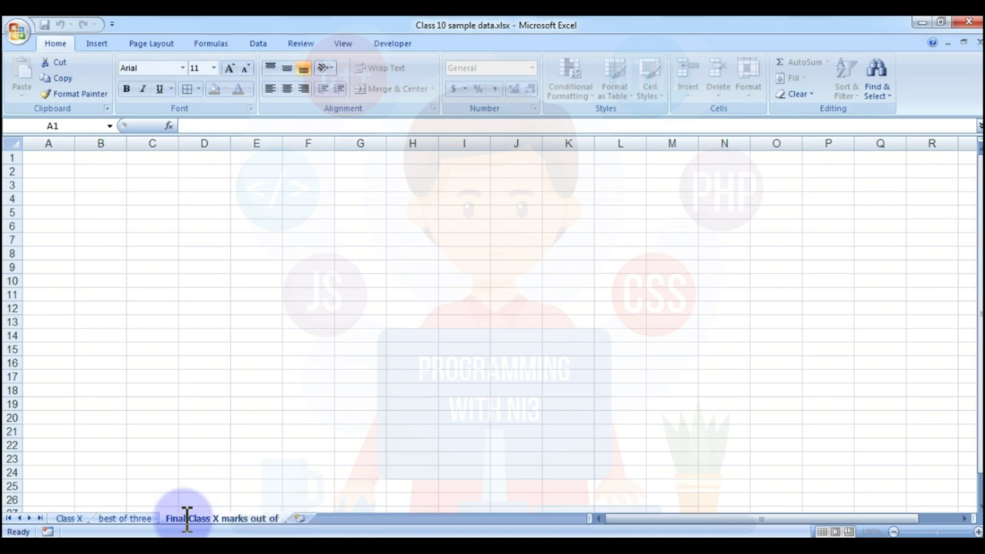
{"action": "key", "text": "Return"}
Step: Copy the roll number and name block A1:B5 from the best of three sheet to A1 of the Final Class X marks out of 80 sheet
{"action": "left_click", "coordinate": [129, 519]}
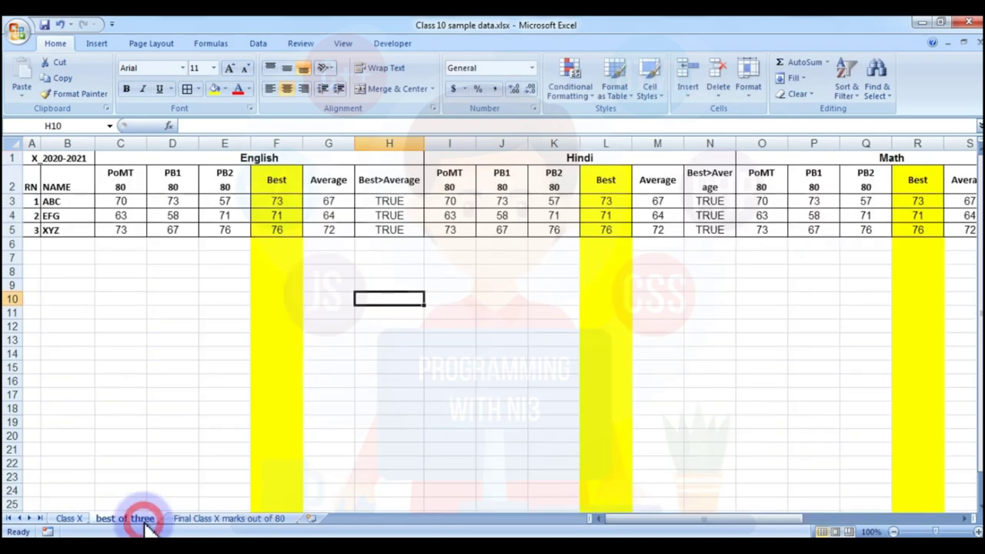
{"action": "left_click_drag", "start_coordinate": [27, 157], "coordinate": [68, 226]}
{"action": "key", "text": "ctrl+c"}
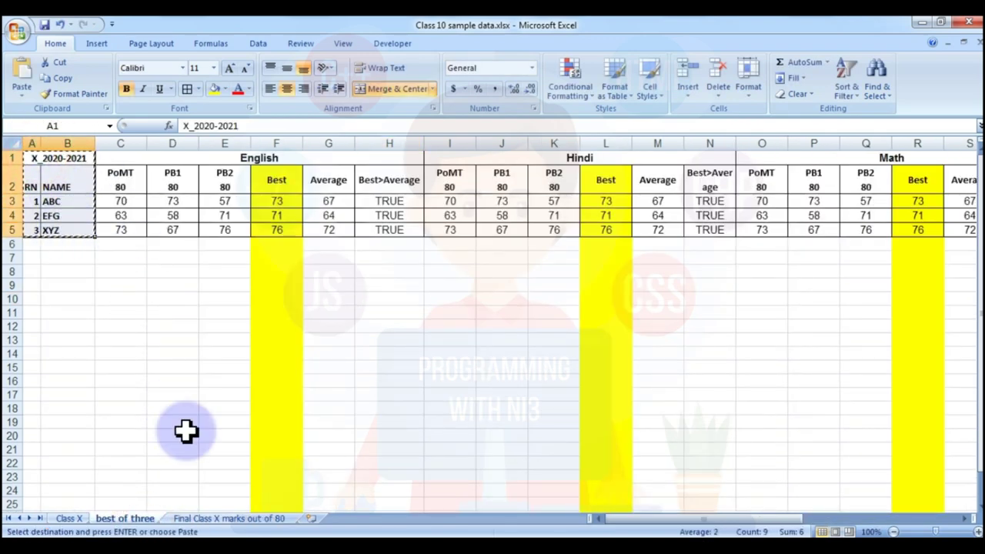
{"action": "left_click", "coordinate": [241, 516]}
{"action": "left_click", "coordinate": [40, 159]}
{"action": "key", "text": "ctrl+v"}
{"action": "left_click", "coordinate": [236, 228]}
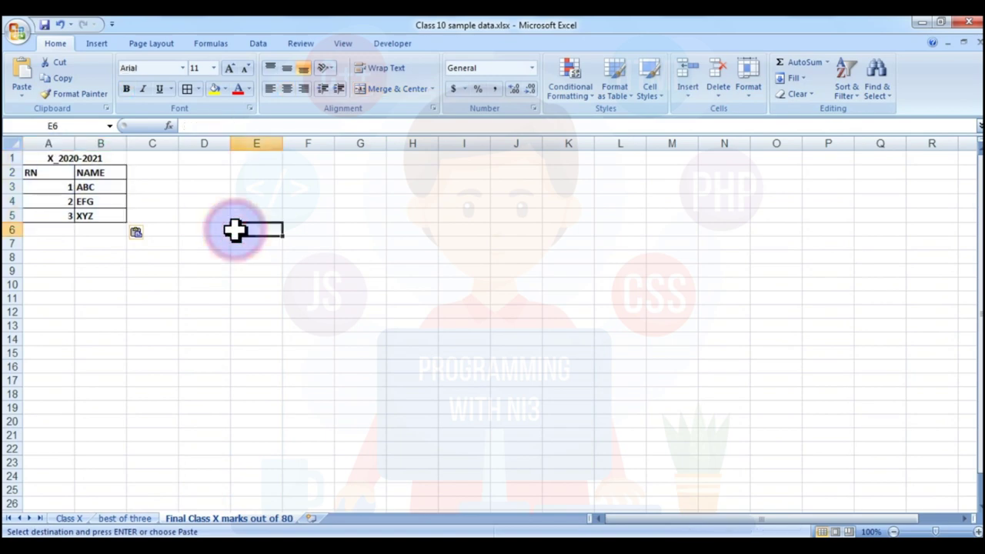
{"action": "left_click", "coordinate": [190, 197]}
{"action": "left_click", "coordinate": [191, 243]}
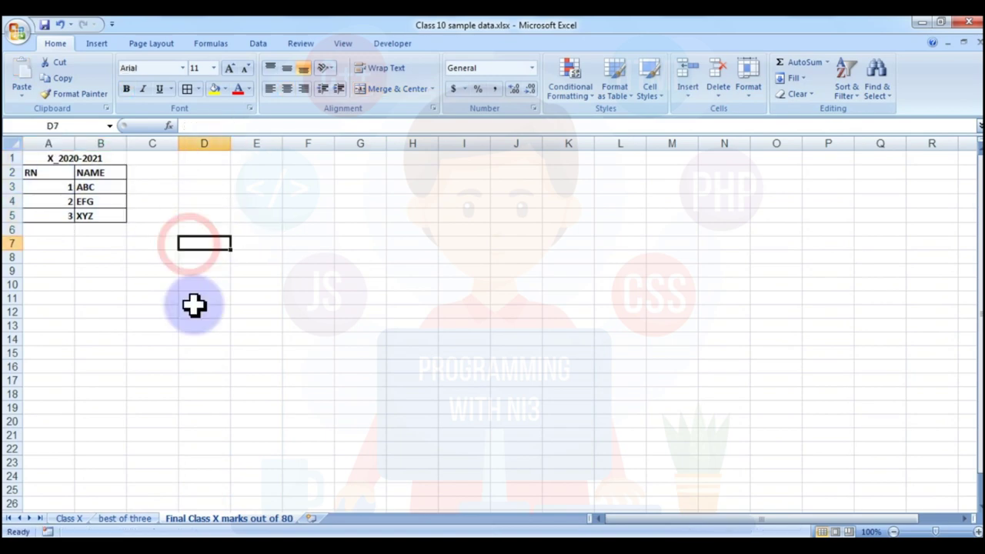
Step: Copy the merged English heading from the best of three sheet to C1 of the Final Class X marks out of 80 sheet
{"action": "left_click", "coordinate": [139, 517]}
{"action": "left_click", "coordinate": [156, 159]}
{"action": "key", "text": "ctrl+c"}
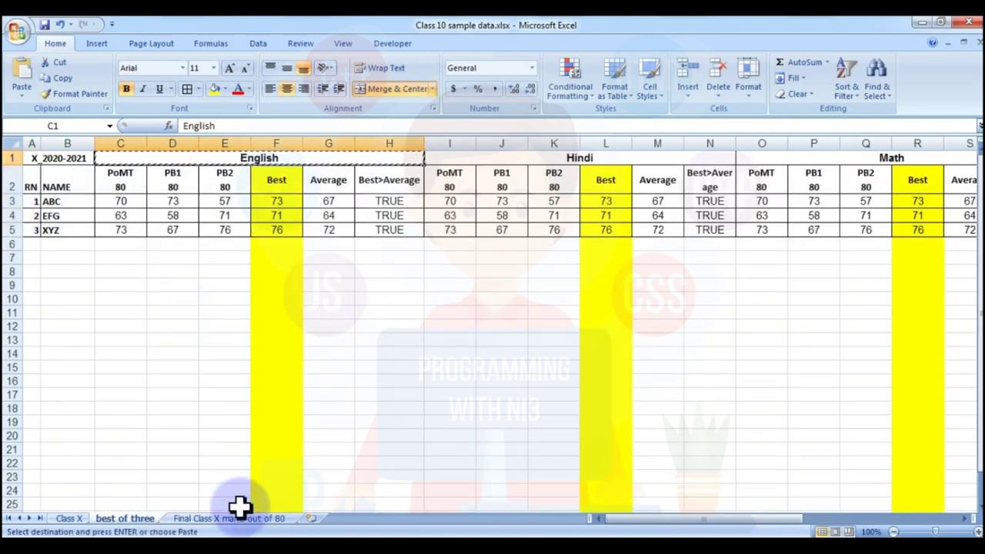
{"action": "left_click", "coordinate": [240, 517]}
{"action": "left_click", "coordinate": [158, 159]}
{"action": "key", "text": "ctrl+v"}
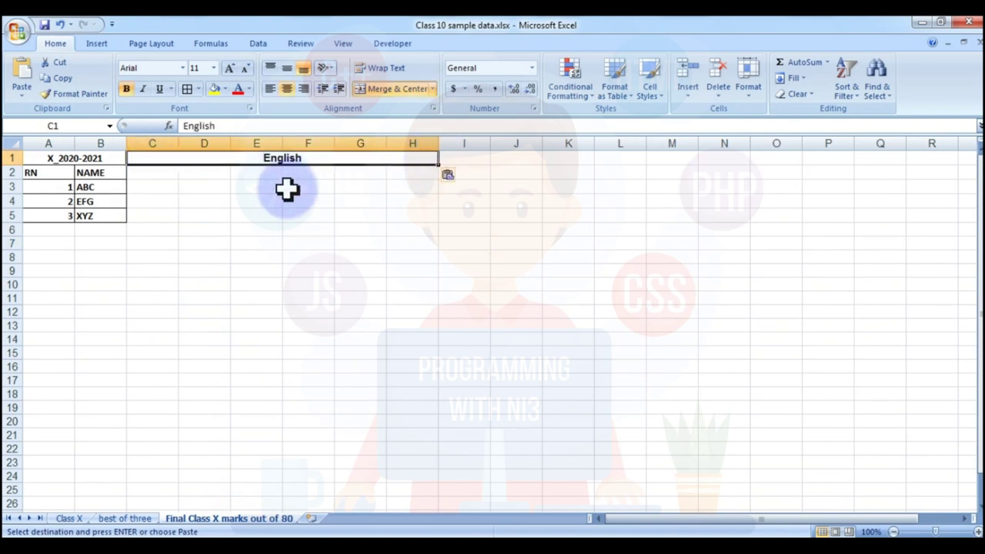
Step: Enter the column heading "Preiodic Test" with 10 on a new line in C2 under English
{"action": "left_click", "coordinate": [163, 172]}
{"action": "type", "text": "Preiodic Test"}
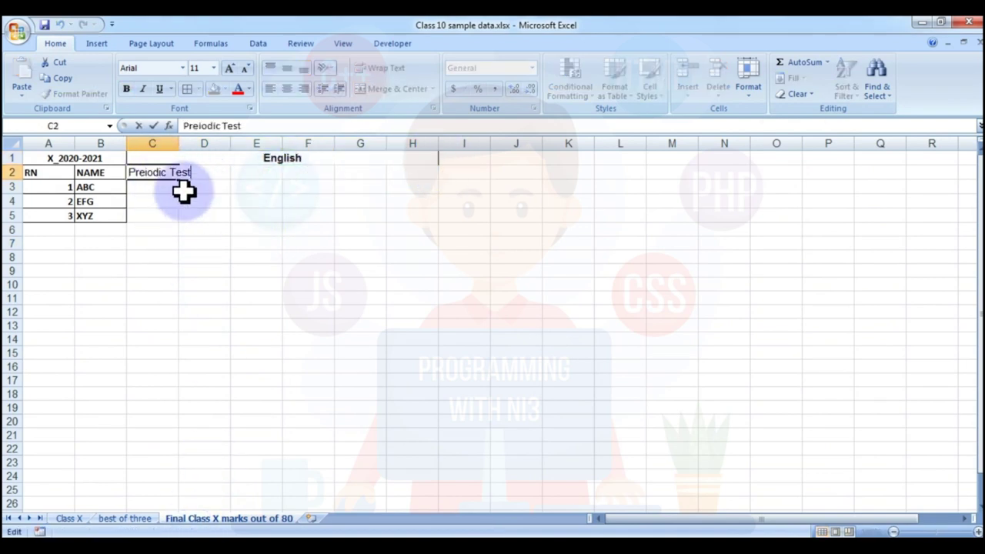
{"action": "key", "text": "alt+Return"}
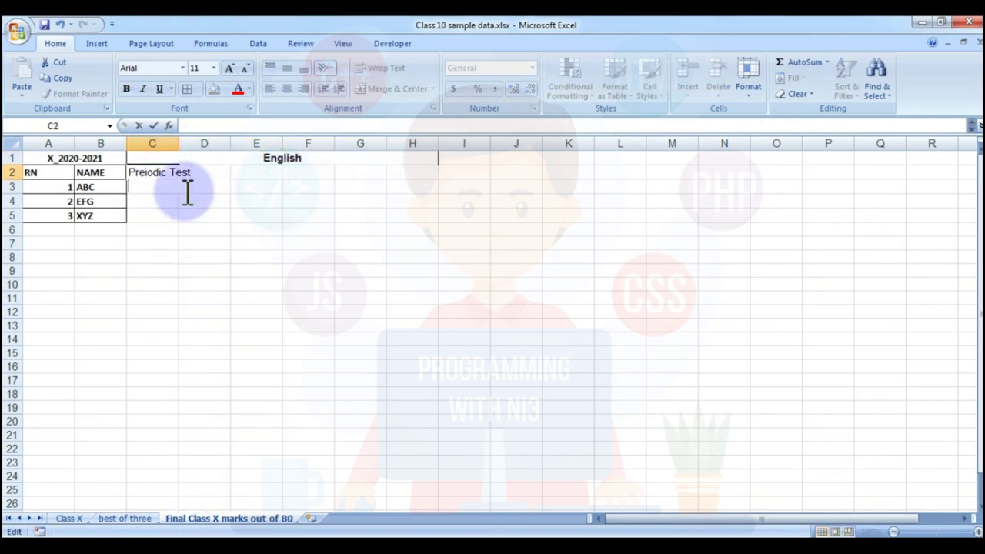
{"action": "key", "text": "Return"}
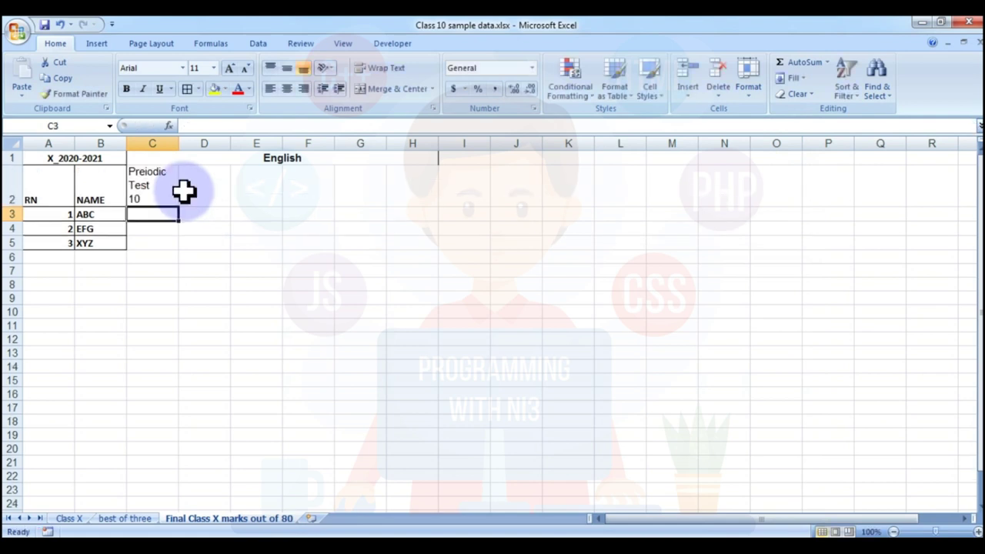
Step: Center and bold the heading in C2 and widen column C so the test name fits on one line
{"action": "key", "text": "Up"}
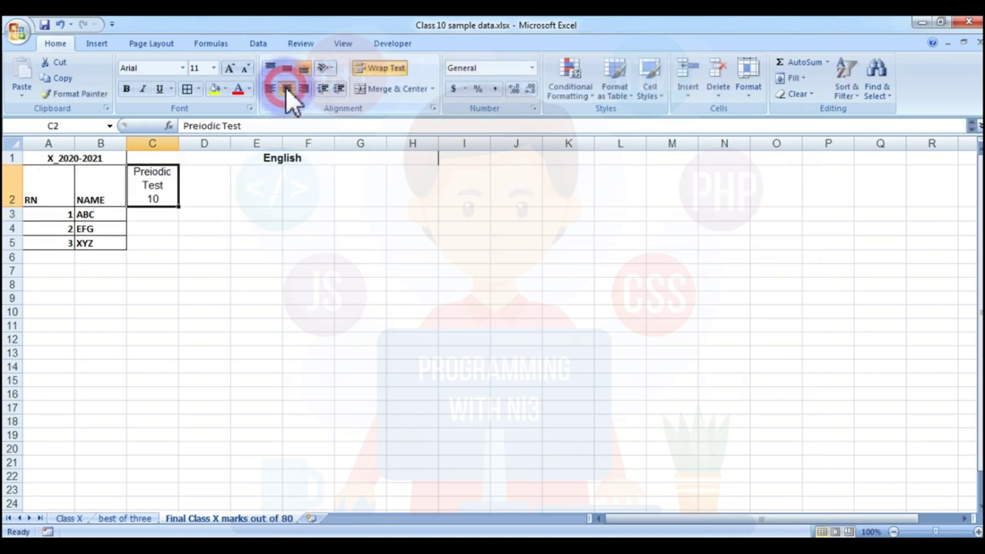
{"action": "left_click", "coordinate": [285, 87]}
{"action": "left_click_drag", "start_coordinate": [179, 144], "coordinate": [194, 145]}
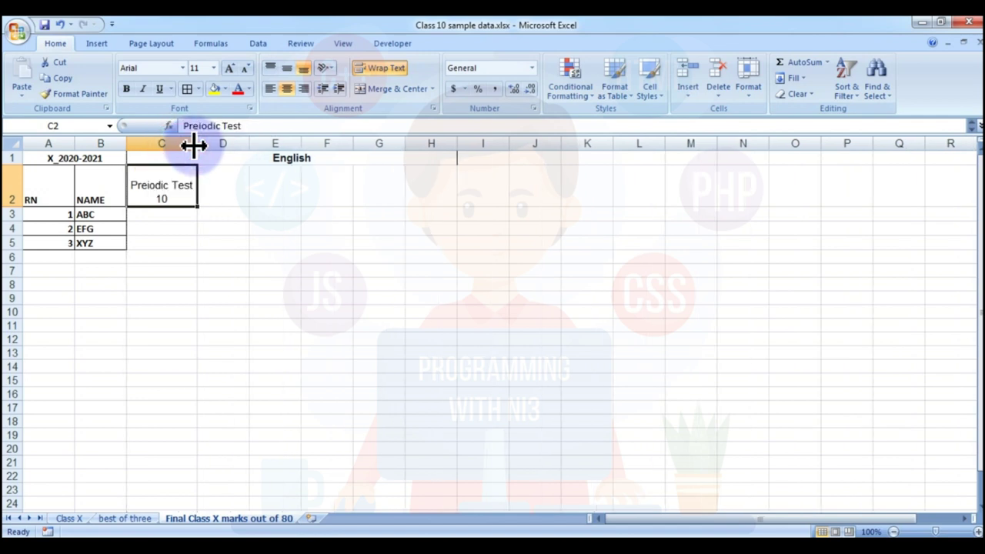
{"action": "key", "text": "ctrl+b"}
{"action": "left_click", "coordinate": [224, 193]}
{"action": "left_click_drag", "start_coordinate": [197, 138], "coordinate": [213, 138]}
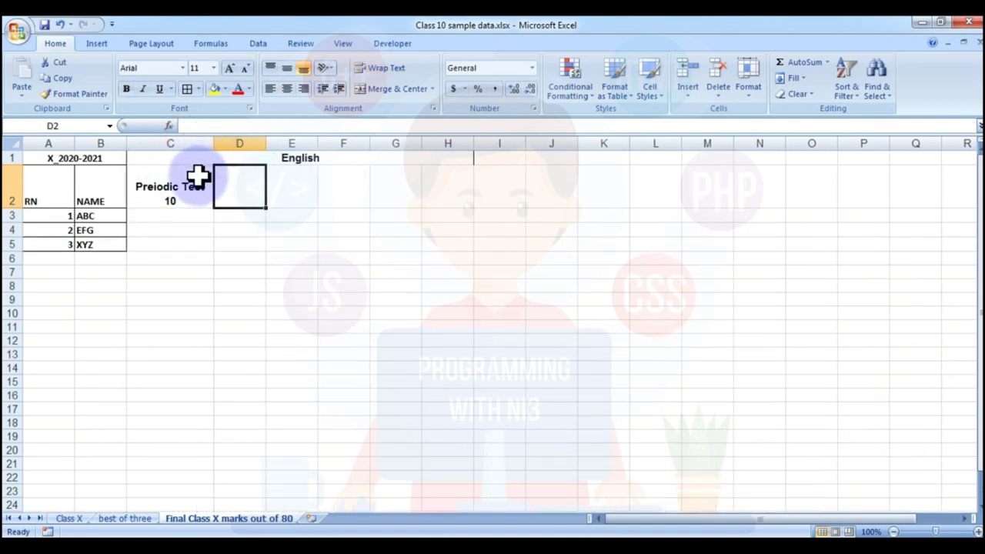
Step: Correct the spelling of the heading in C2 to "Periodic Test"
{"action": "left_click", "coordinate": [161, 187]}
{"action": "double_click", "coordinate": [164, 192]}
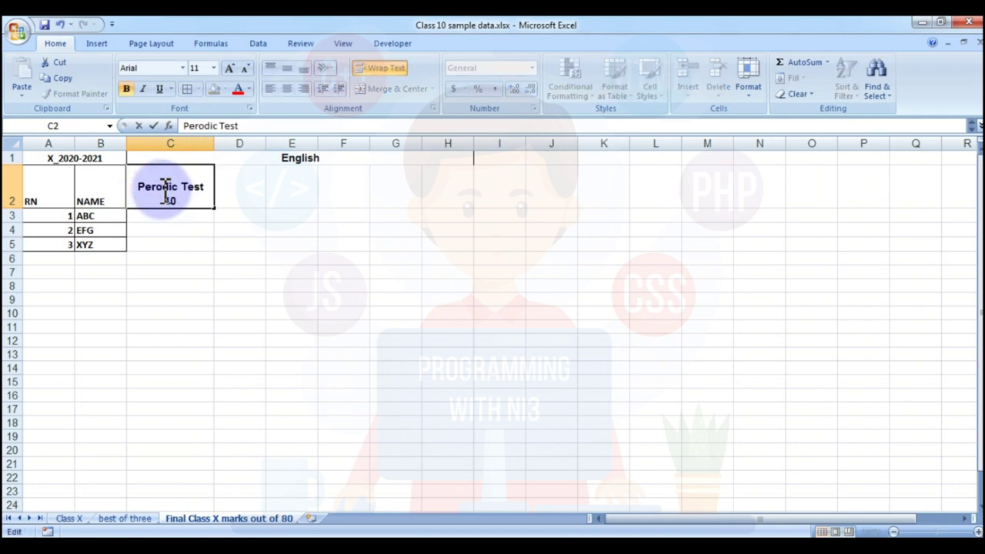
{"action": "key", "text": "BackSpace"}
{"action": "key", "text": "BackSpace"}
{"action": "key", "text": "BackSpace"}
{"action": "key", "text": "Return"}
{"action": "left_click", "coordinate": [160, 189]}
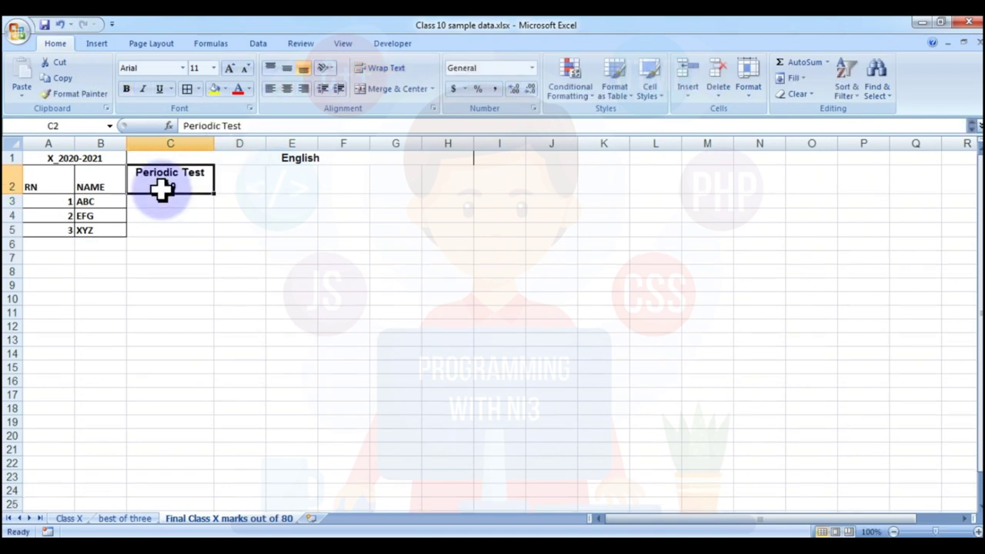
Step: Enter the column heading "Half Yearly" with 30 on a new line in D2
{"action": "left_click", "coordinate": [253, 187]}
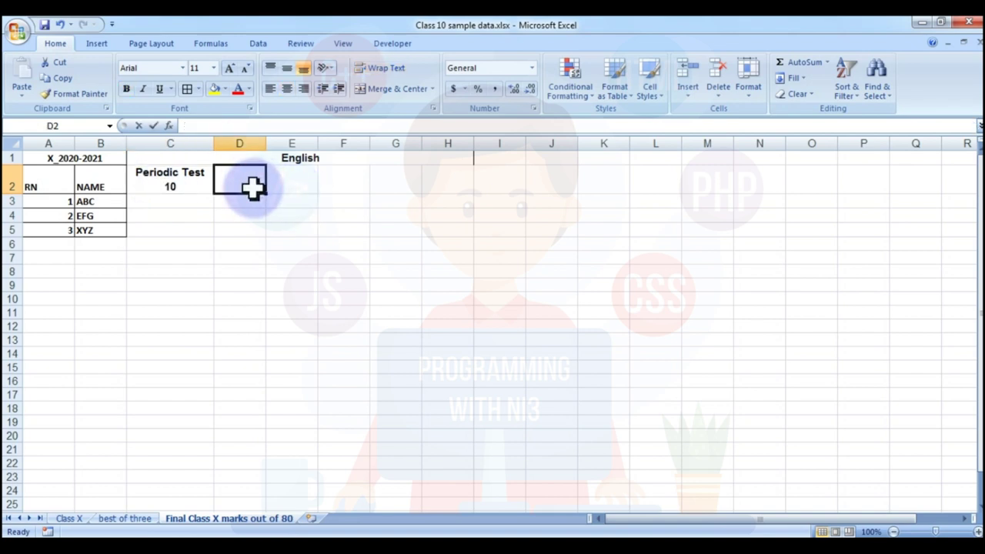
{"action": "type", "text": "H"}
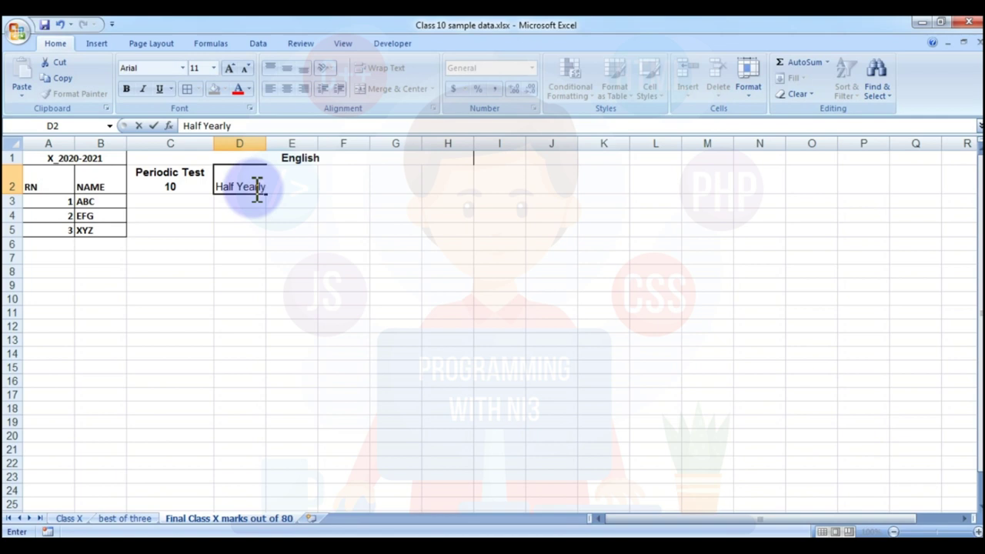
{"action": "type", "text": "alf Yearly "}
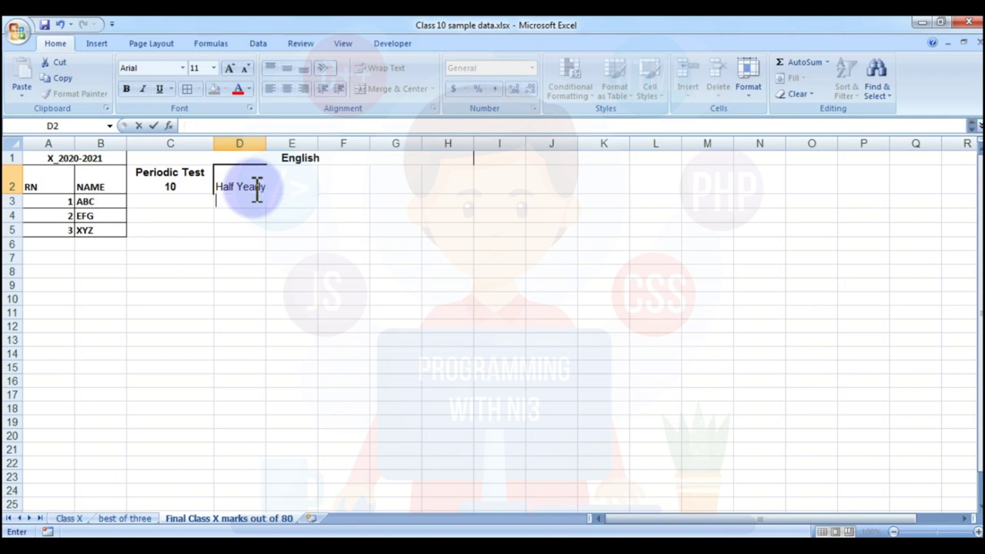
{"action": "type", "text": "30"}
{"action": "key", "text": "Return"}
Step: Center and bold the Half Yearly heading in D2
{"action": "left_click", "coordinate": [253, 187]}
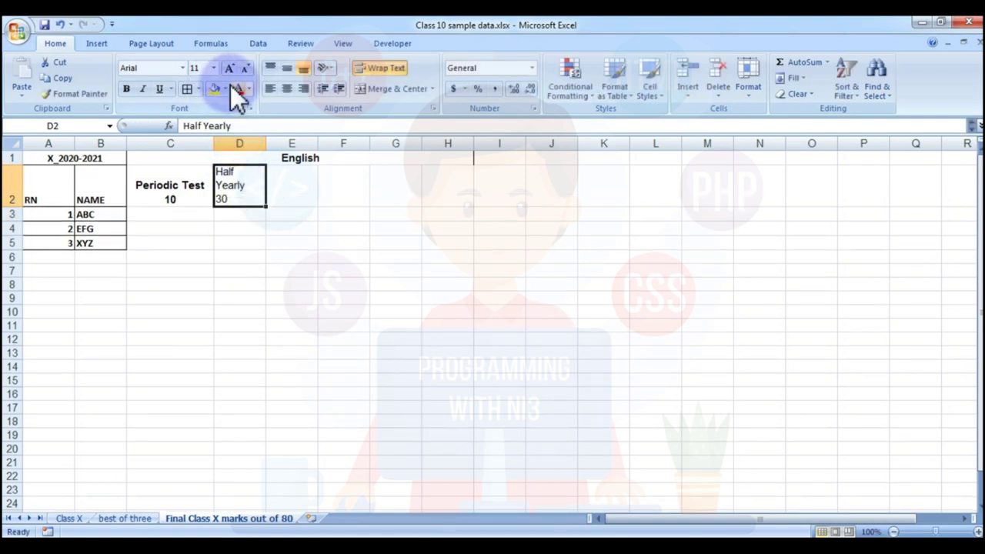
{"action": "left_click", "coordinate": [285, 90]}
{"action": "left_click", "coordinate": [126, 87]}
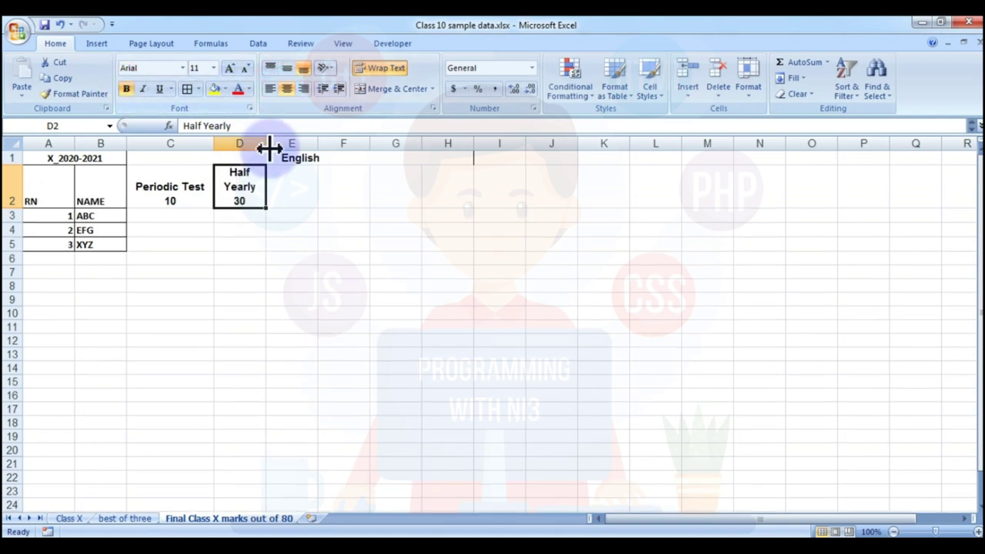
Step: Widen column D to fit "Half Yearly" on one line and enter the heading "Preboard" with 40 on a new line in E2
{"action": "left_click_drag", "start_coordinate": [263, 146], "coordinate": [276, 146]}
{"action": "left_click", "coordinate": [300, 187]}
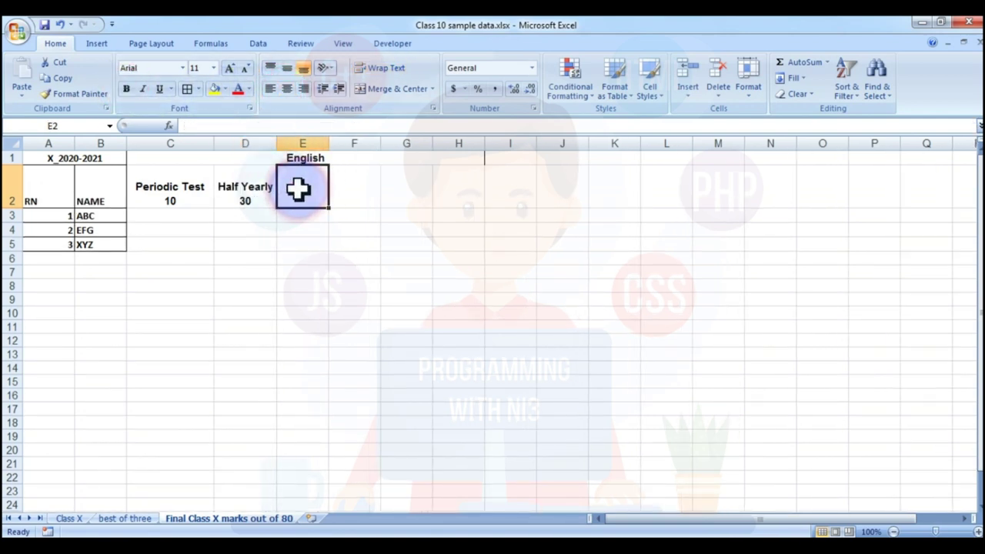
{"action": "type", "text": "Preboard"}
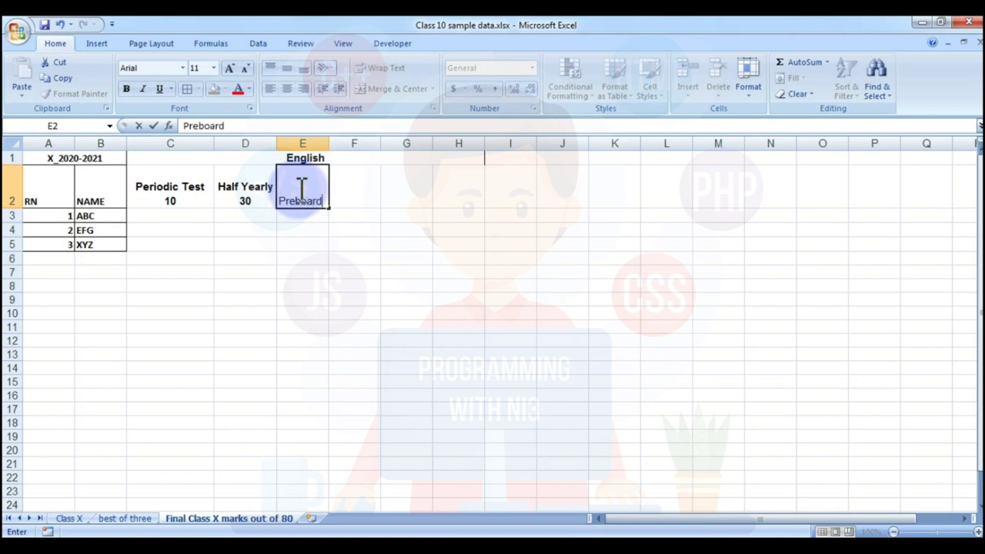
{"action": "key", "text": "Return"}
{"action": "left_click", "coordinate": [298, 188]}
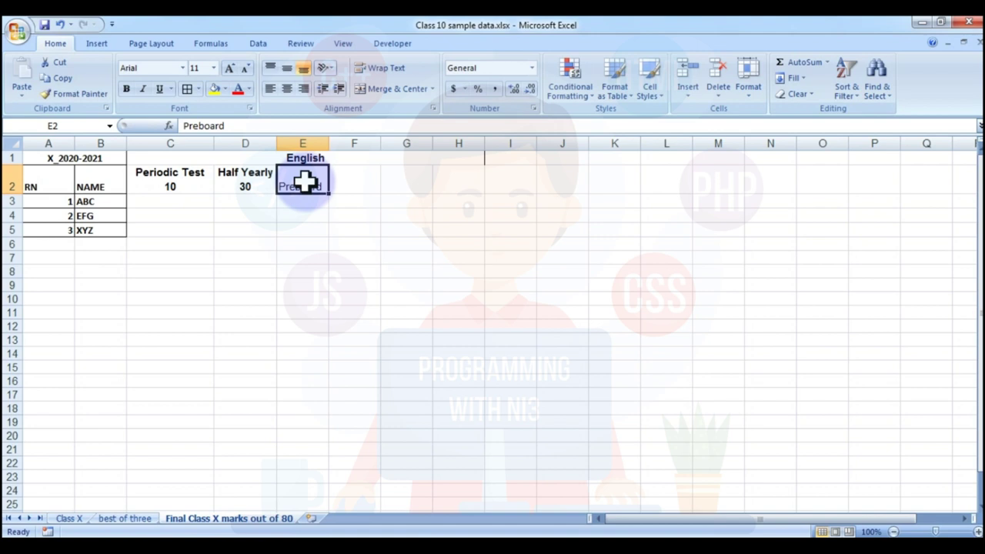
{"action": "double_click", "coordinate": [307, 181]}
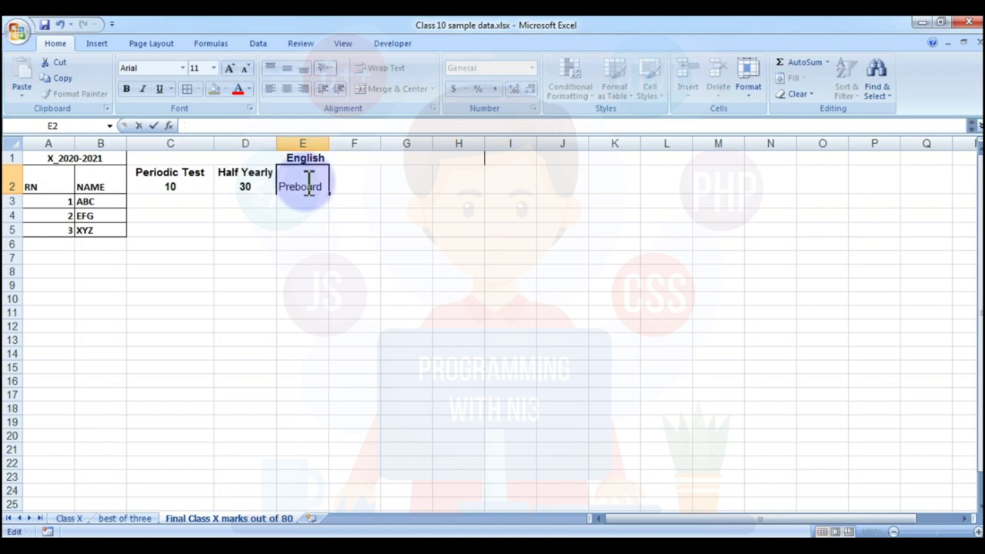
{"action": "type", "text": "40"}
{"action": "key", "text": "Return"}
Step: Center and bold the Preboard heading in E2
{"action": "left_click", "coordinate": [308, 182]}
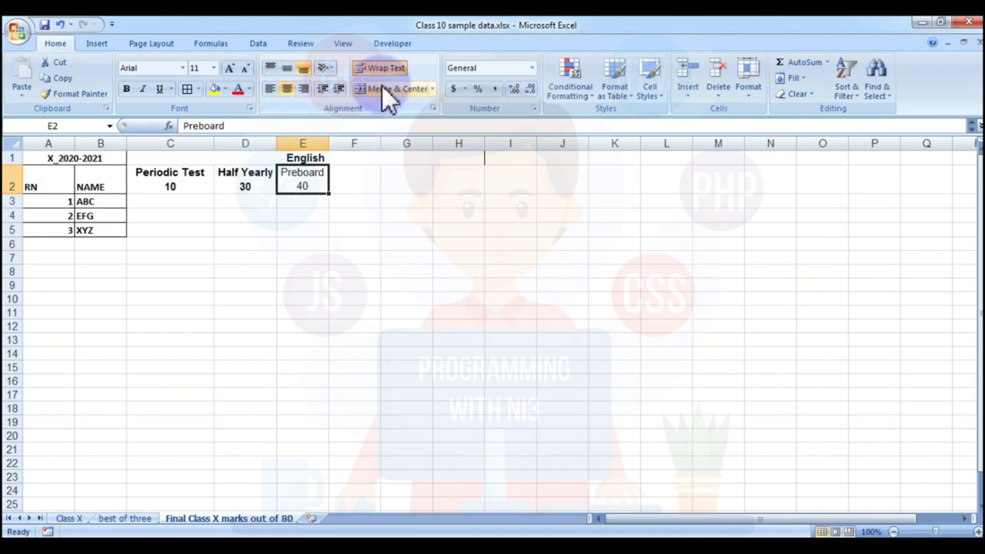
{"action": "key", "text": "ctrl+b"}
{"action": "left_click", "coordinate": [349, 233]}
{"action": "left_click_drag", "start_coordinate": [197, 186], "coordinate": [336, 185]}
Step: Enter the heading "Total" with 80 on a new line in F2, centered and bold
{"action": "left_click", "coordinate": [356, 192]}
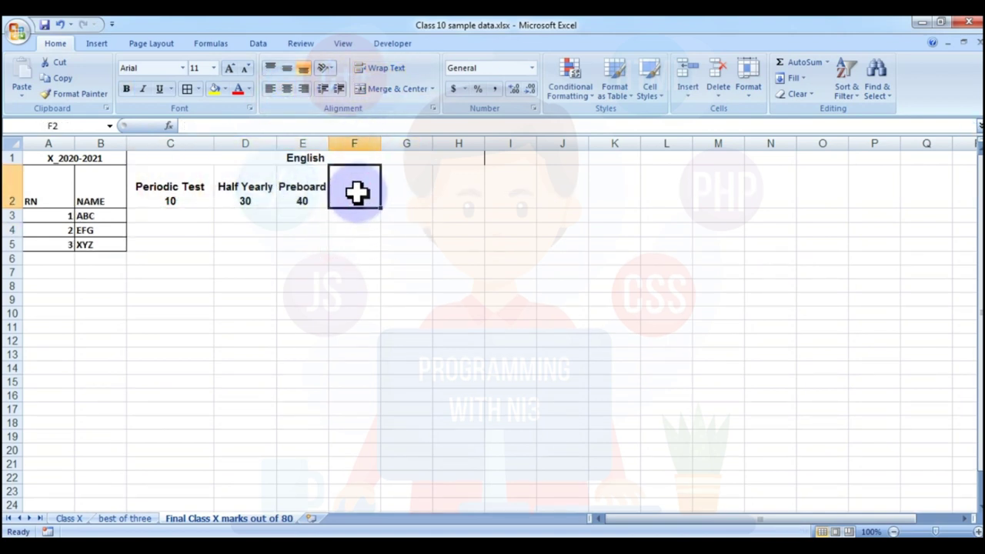
{"action": "type", "text": "Total"}
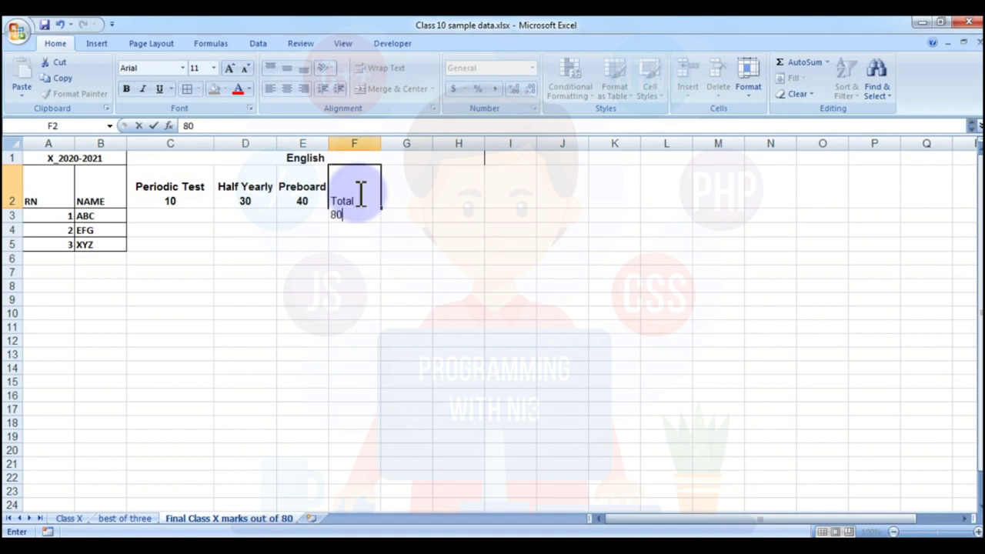
{"action": "key", "text": "Return"}
{"action": "left_click", "coordinate": [356, 192]}
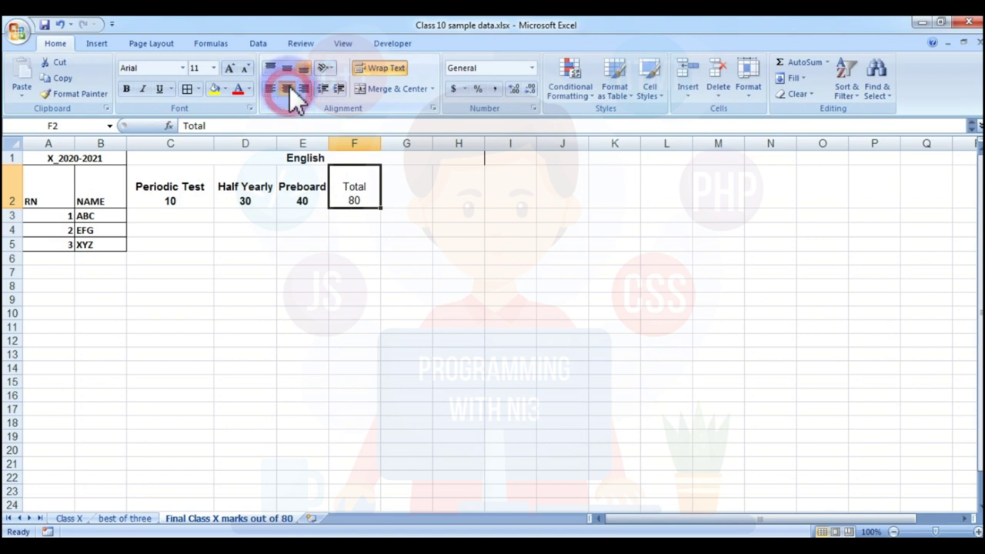
{"action": "left_click", "coordinate": [363, 271]}
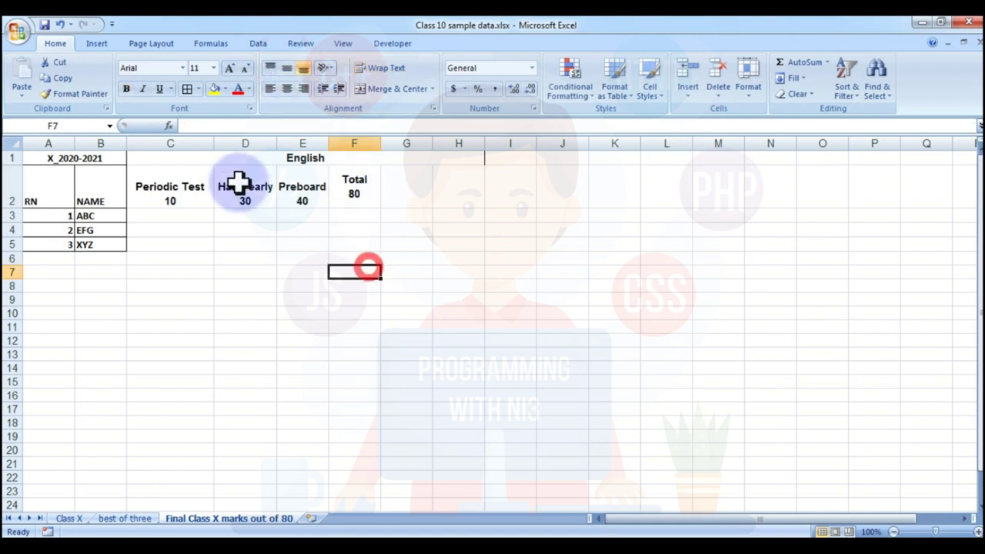
Step: Add all borders to the English block from row 1 through row 5, columns C to H
{"action": "left_click", "coordinate": [156, 145]}
{"action": "left_click_drag", "start_coordinate": [159, 157], "coordinate": [331, 246]}
{"action": "left_click", "coordinate": [187, 87]}
{"action": "left_click", "coordinate": [402, 231]}
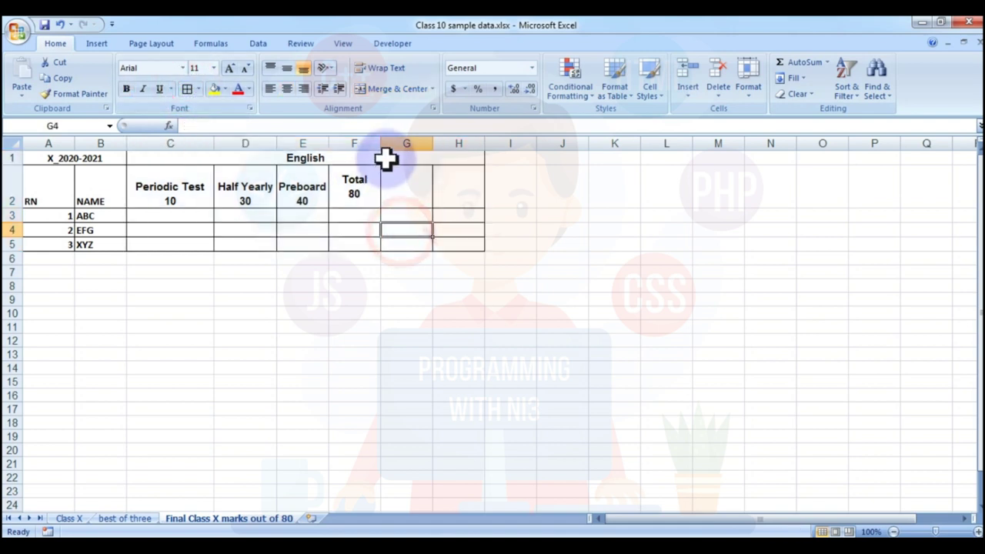
Step: Delete the unused columns G and H from the English block
{"action": "left_click_drag", "start_coordinate": [398, 145], "coordinate": [462, 144]}
{"action": "right_click", "coordinate": [460, 146]}
{"action": "left_click", "coordinate": [499, 235]}
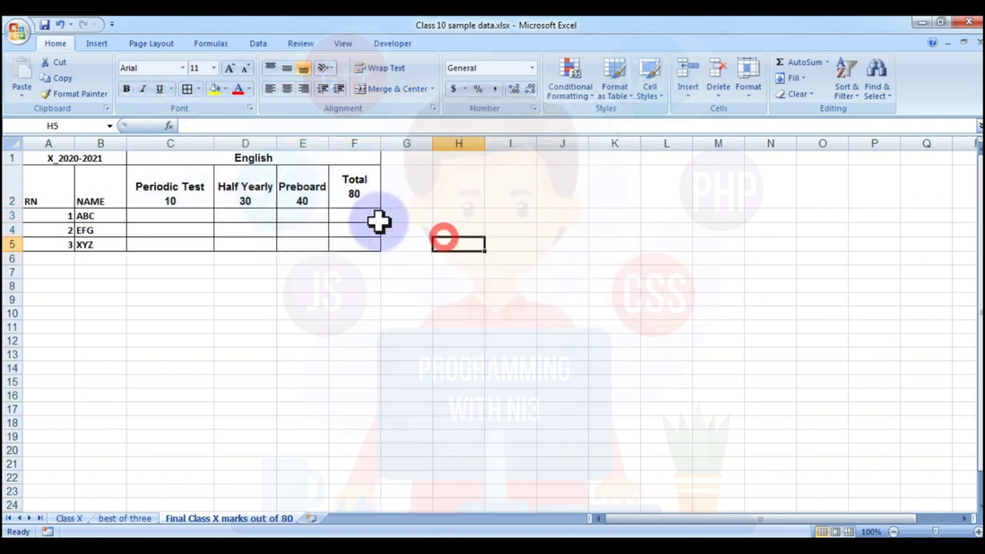
Step: Copy the exam headings and mark cells C2:F5 into the blocks starting at G2, K2 and O2
{"action": "left_click_drag", "start_coordinate": [154, 171], "coordinate": [343, 246]}
{"action": "key", "text": "ctrl+c"}
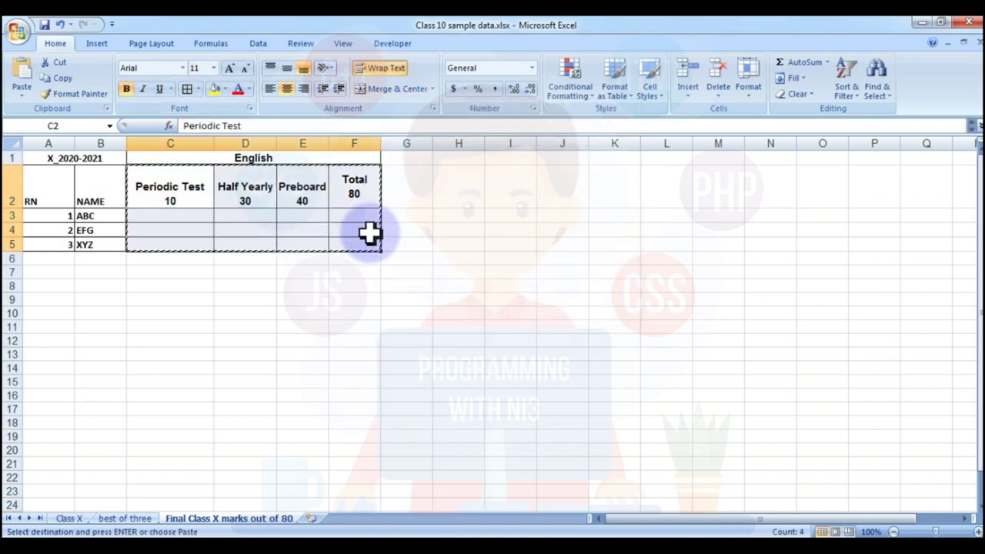
{"action": "left_click", "coordinate": [435, 175]}
{"action": "left_click", "coordinate": [407, 183]}
{"action": "key", "text": "ctrl+v"}
{"action": "left_click", "coordinate": [616, 184]}
{"action": "key", "text": "ctrl+v"}
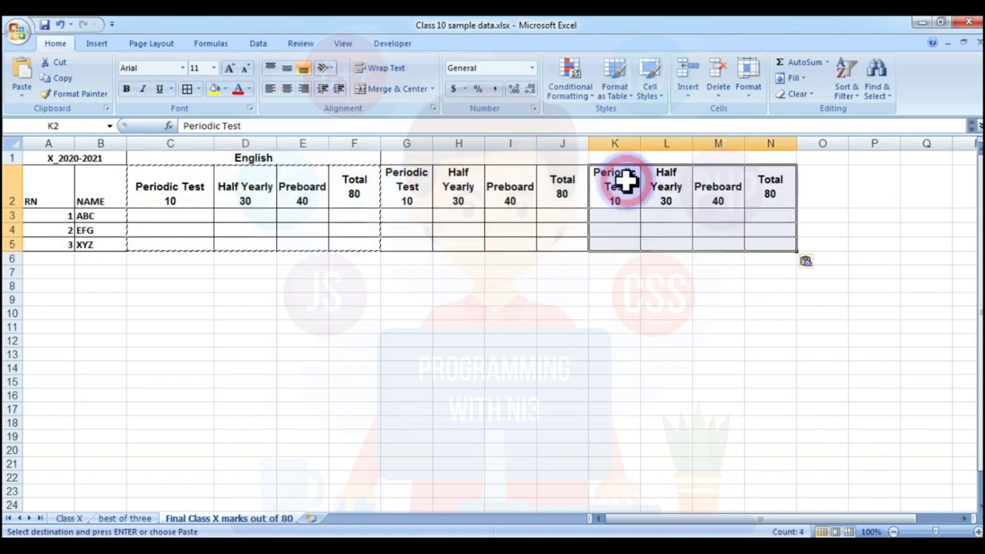
{"action": "left_click", "coordinate": [822, 184]}
{"action": "key", "text": "ctrl+v"}
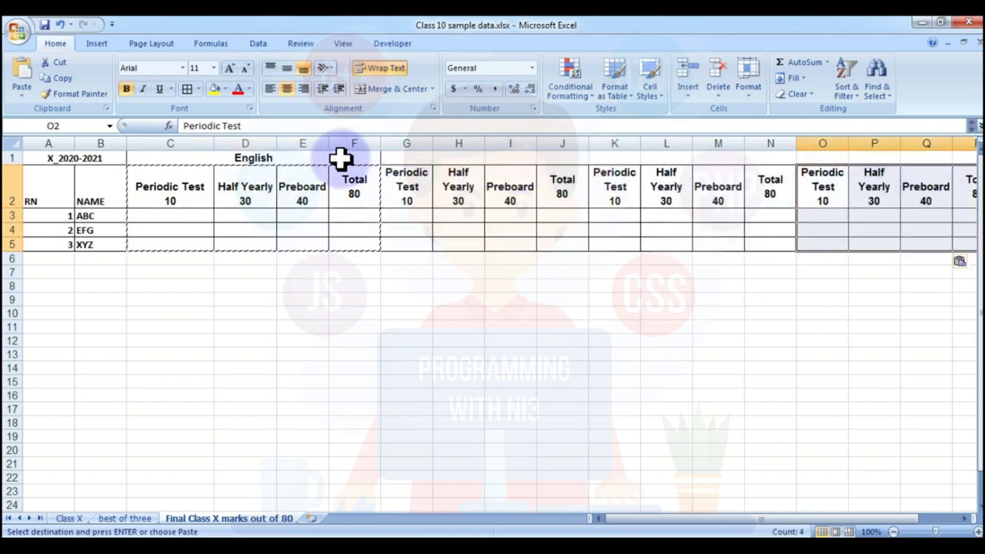
Step: Copy the merged English heading above the blocks starting at G1, K1 and O1
{"action": "left_click", "coordinate": [296, 158]}
{"action": "key", "text": "ctrl+c"}
{"action": "left_click", "coordinate": [423, 159]}
{"action": "key", "text": "ctrl+v"}
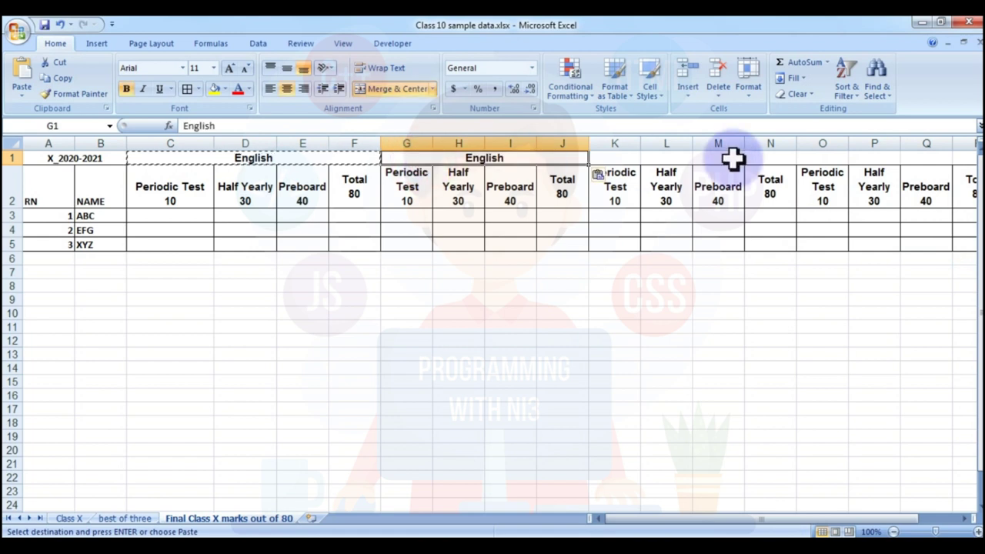
{"action": "left_click", "coordinate": [631, 158]}
{"action": "key", "text": "ctrl+v"}
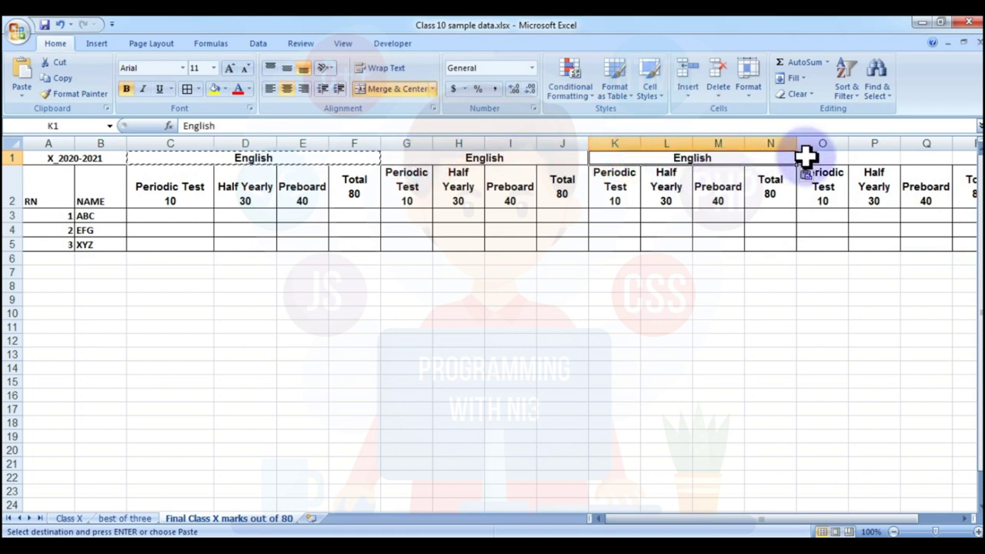
{"action": "left_click", "coordinate": [807, 158]}
{"action": "key", "text": "ctrl+v"}
Step: Duplicate the complete subject block O1:R5 into the columns starting at S1 as the fifth block
{"action": "key", "text": "Right"}
{"action": "left_click", "coordinate": [806, 157]}
{"action": "key", "text": "shift+Down"}
{"action": "key", "text": "shift+Down"}
{"action": "key", "text": "shift+Down"}
{"action": "key", "text": "shift+Down"}
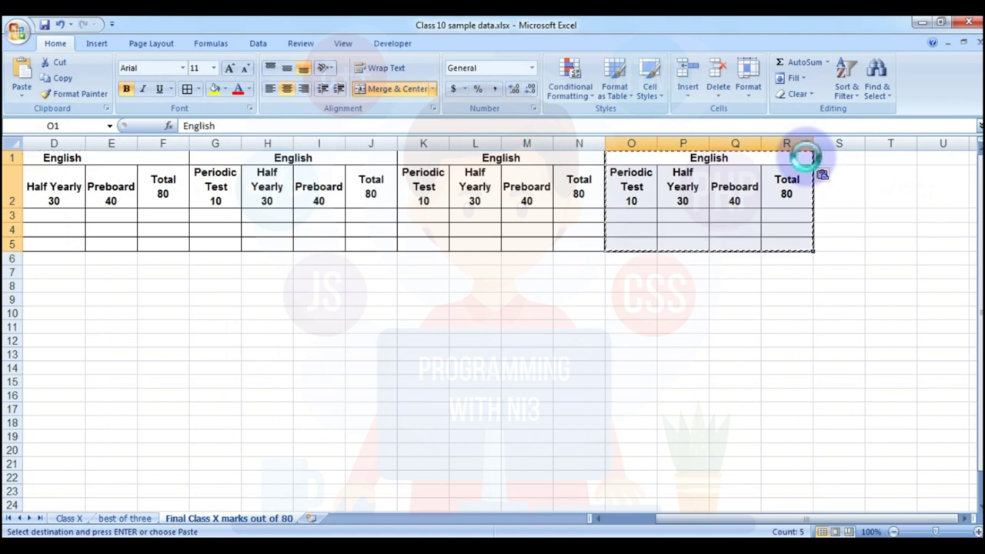
{"action": "key", "text": "ctrl+c"}
{"action": "key", "text": "Right"}
{"action": "key", "text": "Right"}
{"action": "key", "text": "Left"}
{"action": "key", "text": "ctrl+v"}
Step: Change the second subject heading in G1 to "Hindi"
{"action": "key", "text": "ctrl+Home"}
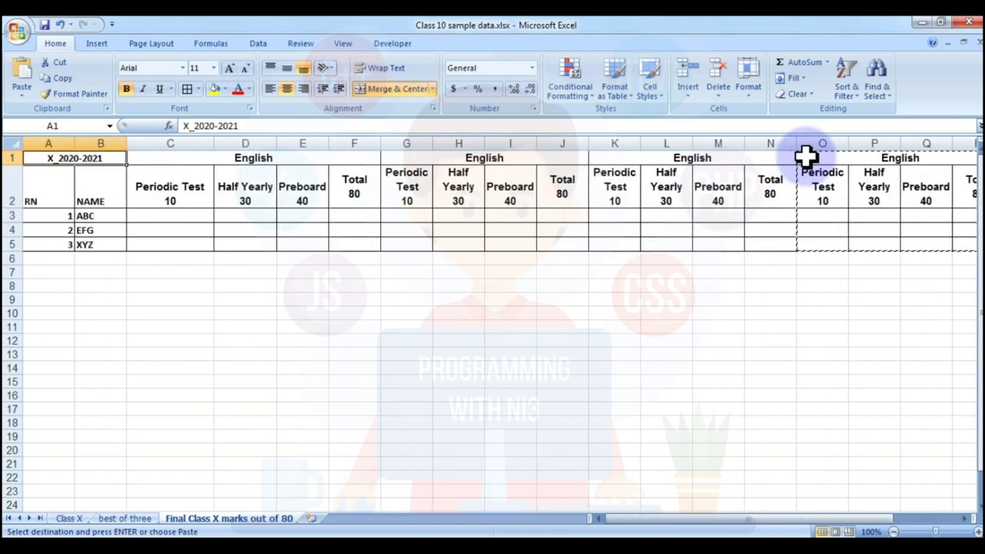
{"action": "key", "text": "Right"}
{"action": "key", "text": "Right"}
{"action": "key", "text": "Right"}
{"action": "key", "text": "Left"}
{"action": "key", "text": "BackSpace"}
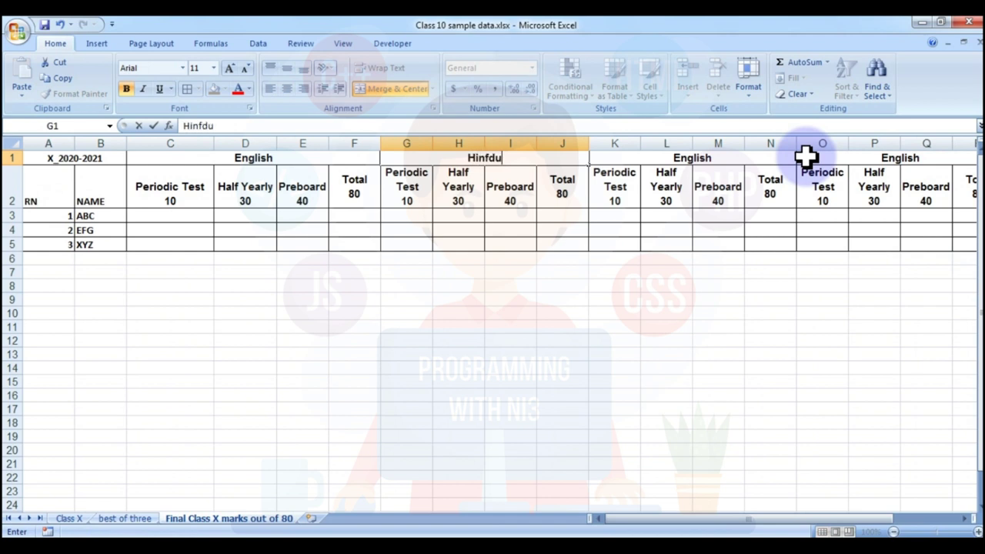
{"action": "type", "text": "Hindi"}
{"action": "key", "text": "Return"}
Step: Rename the remaining three subject headings in K1, O1 and S1 as "Math", "Sci" and "So.Sci"
{"action": "key", "text": "Right"}
{"action": "key", "text": "Right"}
{"action": "key", "text": "Right"}
{"action": "key", "text": "Up"}
{"action": "key", "text": "Right"}
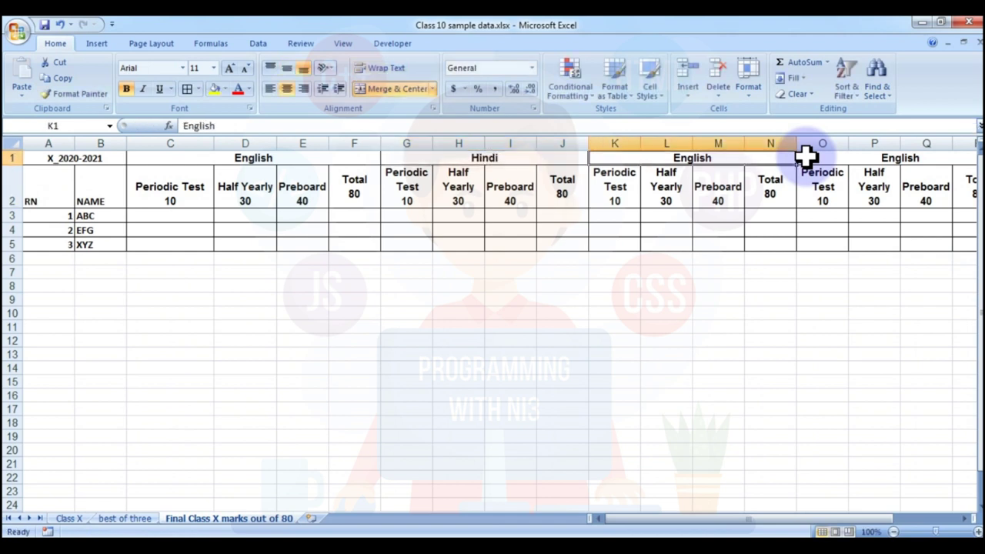
{"action": "type", "text": "Math"}
{"action": "key", "text": "Tab"}
{"action": "type", "text": "Sci"}
{"action": "key", "text": "Tab"}
{"action": "type", "text": "So"}
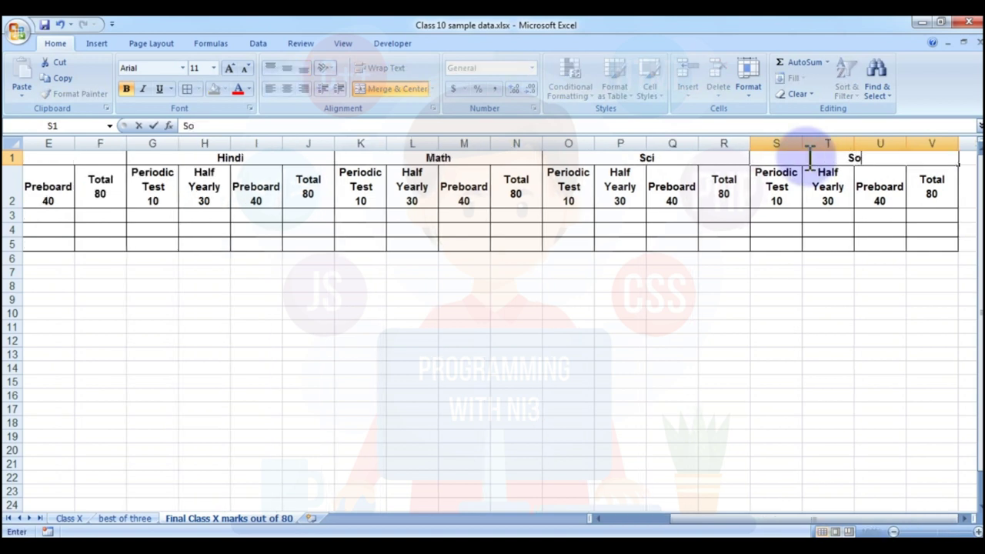
Step: Total the first student's English marks in F3 with =SUM(C3:E3)
{"action": "left_click", "coordinate": [354, 216]}
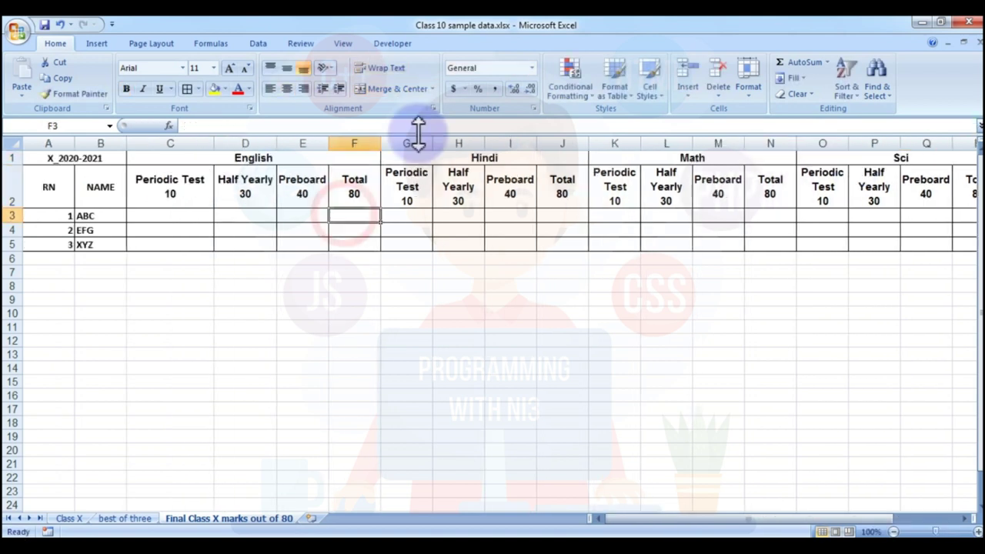
{"action": "left_click", "coordinate": [810, 64]}
{"action": "key", "text": "shift+Left"}
{"action": "key", "text": "shift+Left"}
{"action": "key", "text": "shift+Left"}
{"action": "key", "text": "shift+Left"}
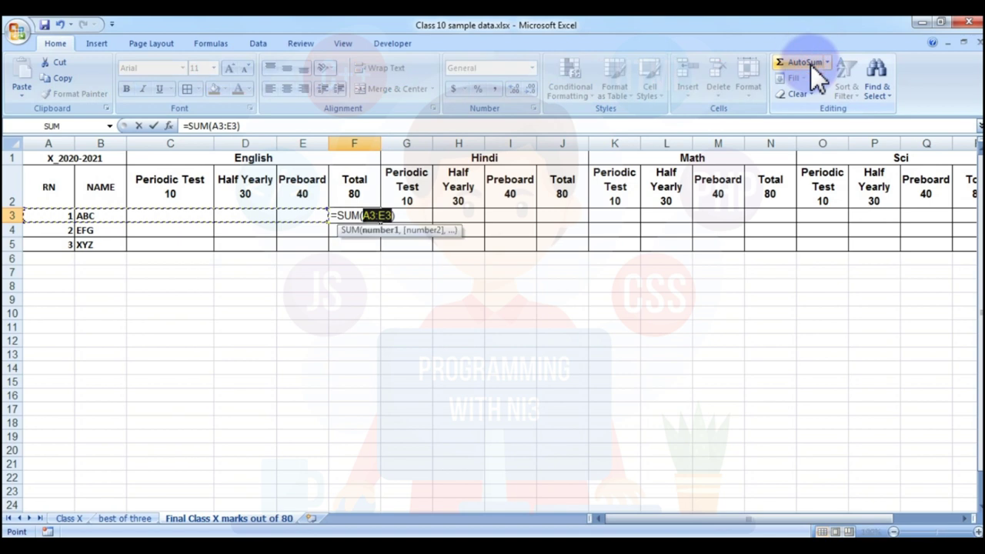
{"action": "key", "text": "shift+Right"}
{"action": "key", "text": "shift+Right"}
{"action": "key", "text": "Return"}
{"action": "key", "text": "Up"}
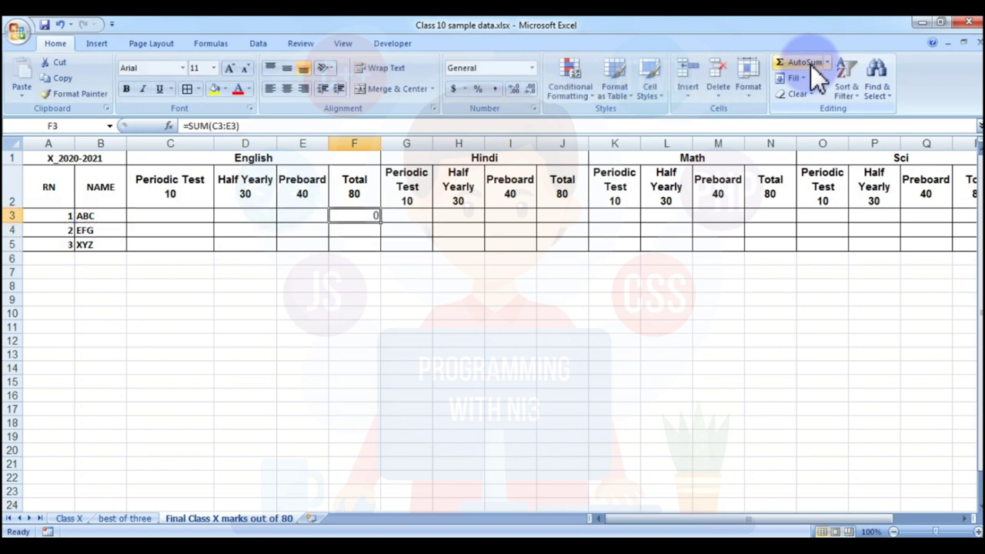
Step: Center the contents of all subject columns from column C onward
{"action": "left_click_drag", "start_coordinate": [170, 143], "coordinate": [976, 144]}
{"action": "left_click_drag", "start_coordinate": [907, 146], "coordinate": [885, 146]}
{"action": "left_click", "coordinate": [287, 89]}
{"action": "left_click", "coordinate": [290, 87]}
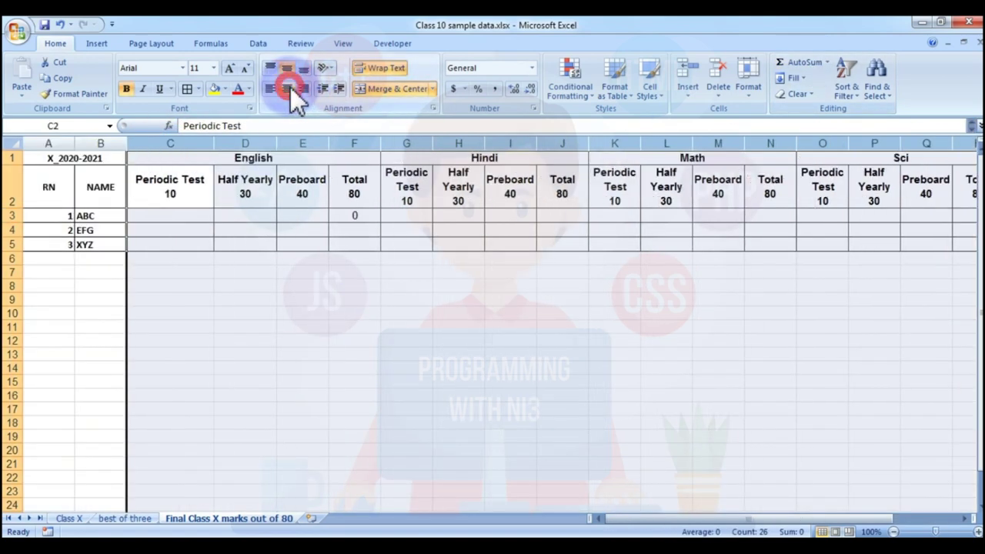
Step: Fill the English total formula from F3 down to F5
{"action": "left_click", "coordinate": [296, 230]}
{"action": "left_click", "coordinate": [350, 216]}
{"action": "left_click_drag", "start_coordinate": [382, 223], "coordinate": [380, 246]}
Step: Copy the English total formulas into the Total columns of Hindi, Math, Sci and So.Sci
{"action": "key", "text": "ctrl+c"}
{"action": "left_click", "coordinate": [567, 216]}
{"action": "key", "text": "ctrl+v"}
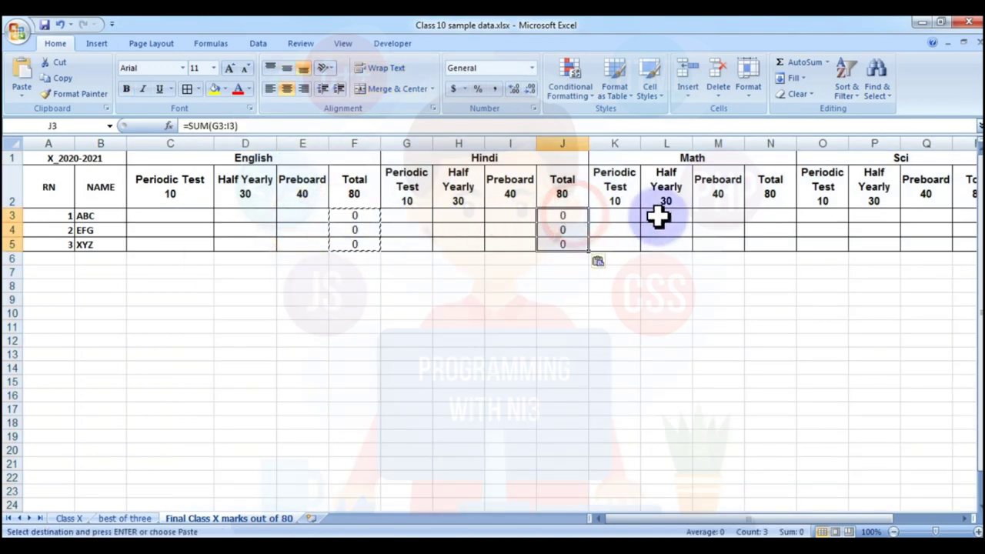
{"action": "left_click", "coordinate": [772, 217]}
{"action": "key", "text": "ctrl+v"}
{"action": "left_click", "coordinate": [968, 216]}
{"action": "key", "text": "ctrl+v"}
{"action": "left_click", "coordinate": [736, 216]}
{"action": "key", "text": "ctrl+v"}
{"action": "key", "text": "Escape"}
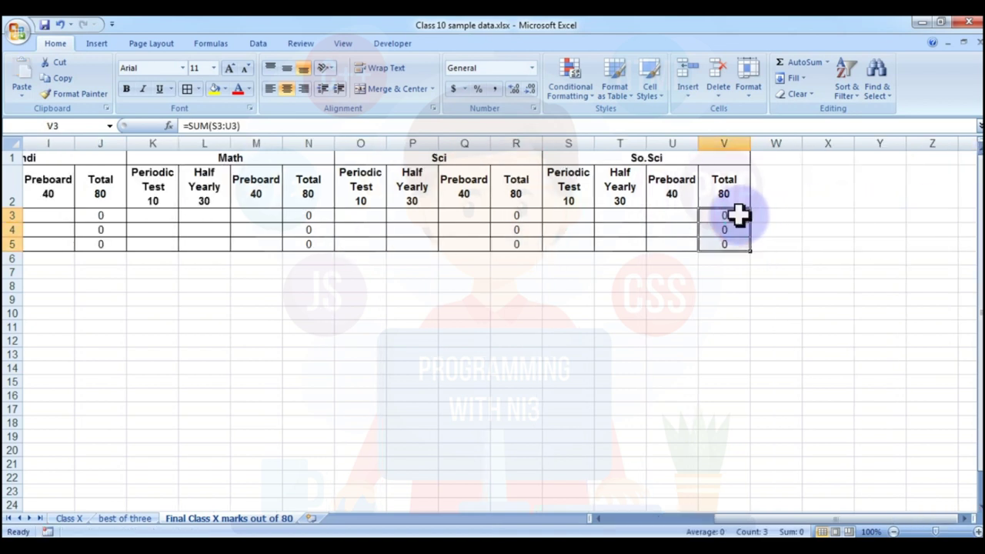
Step: Fill the Preboard columns of the subject blocks with yellow
{"action": "left_click", "coordinate": [672, 144]}
{"action": "left_click", "coordinate": [209, 88]}
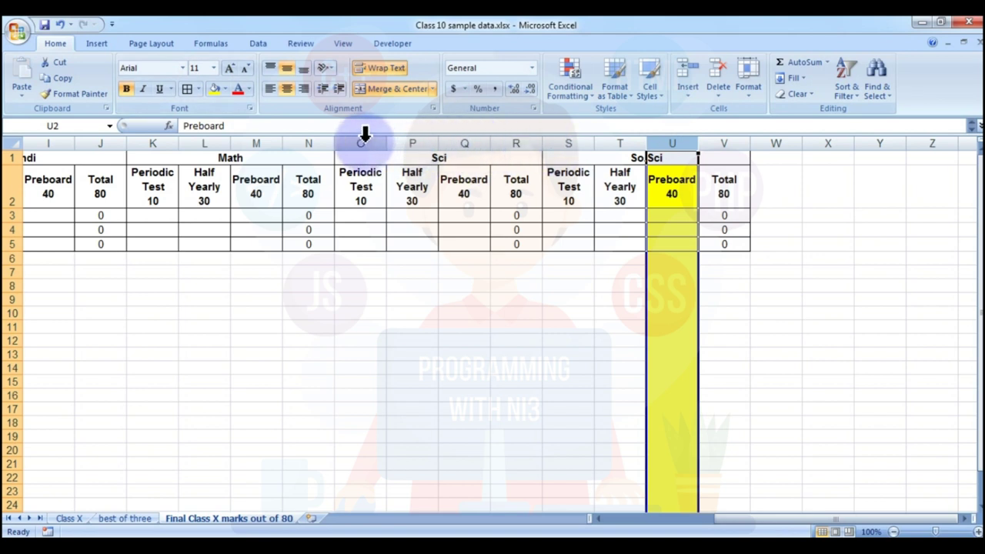
{"action": "left_click", "coordinate": [260, 143]}
{"action": "left_click", "coordinate": [211, 89]}
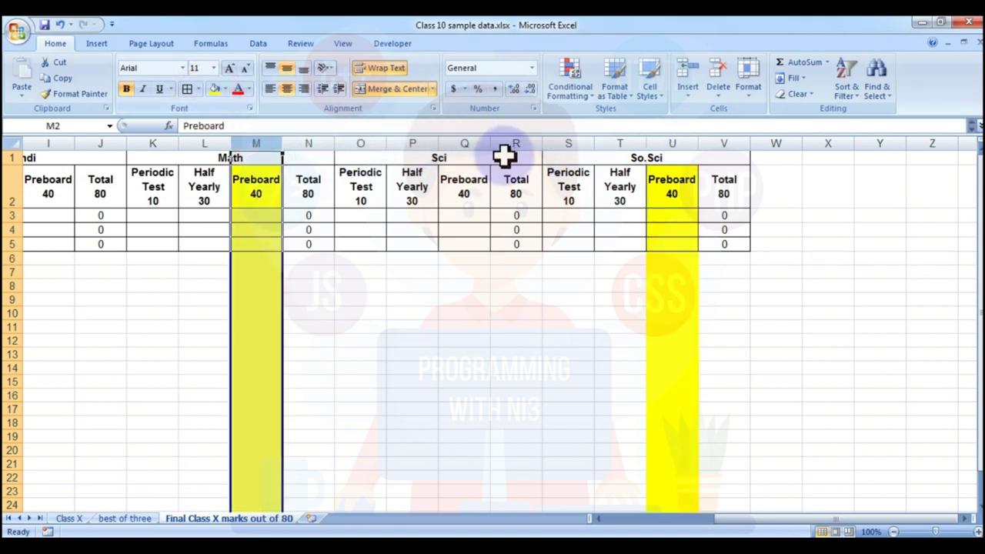
{"action": "left_click", "coordinate": [463, 143]}
{"action": "left_click", "coordinate": [214, 88]}
Step: Link the first student's English Periodic Test cell C3 to C4 on the Class X sheet
{"action": "key", "text": "ctrl+Home"}
{"action": "left_click", "coordinate": [170, 215]}
{"action": "type", "text": "="}
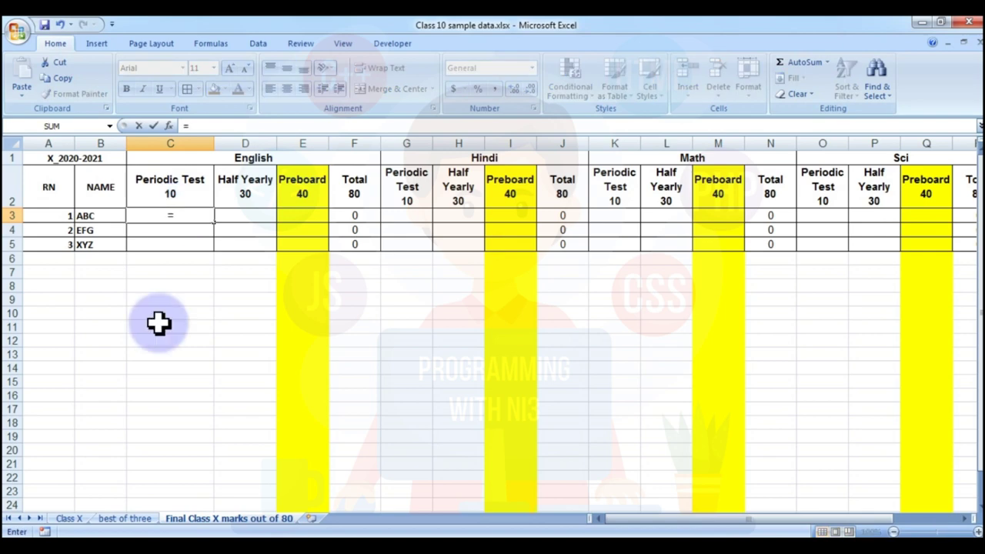
{"action": "left_click", "coordinate": [68, 517]}
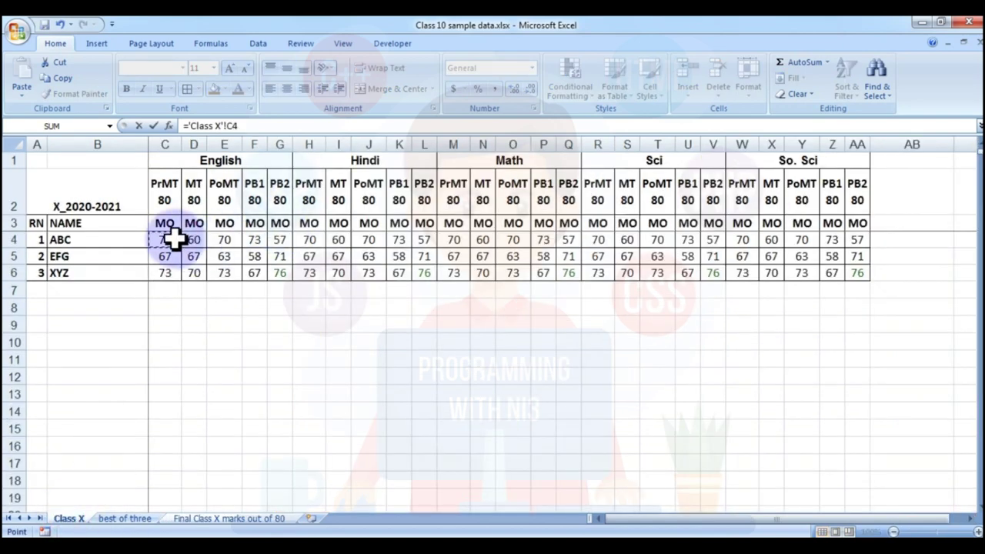
{"action": "key", "text": "Return"}
{"action": "left_click", "coordinate": [189, 215]}
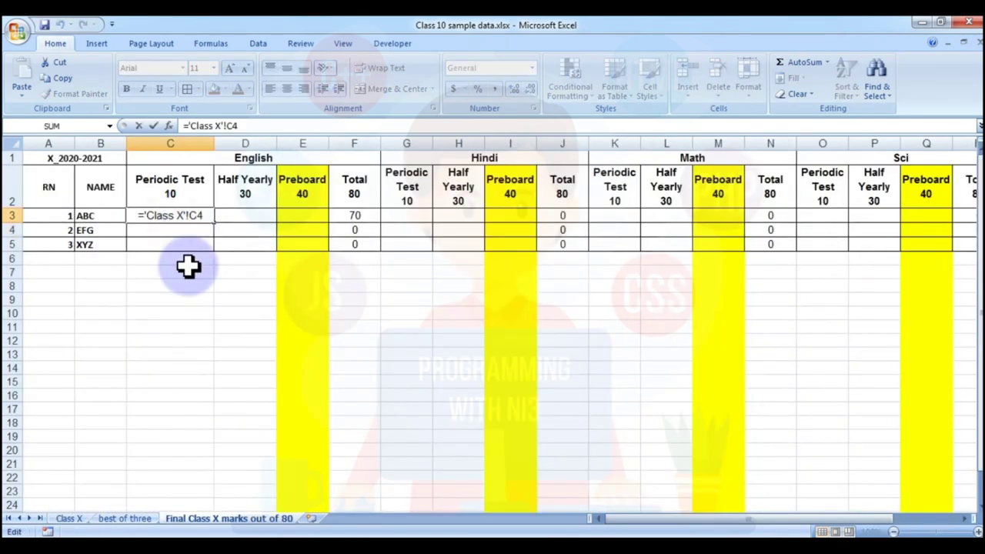
Step: On the Class X sheet, fill the English PrMT column C with orange
{"action": "left_click", "coordinate": [68, 517]}
{"action": "left_click", "coordinate": [165, 144]}
{"action": "left_click", "coordinate": [224, 88]}
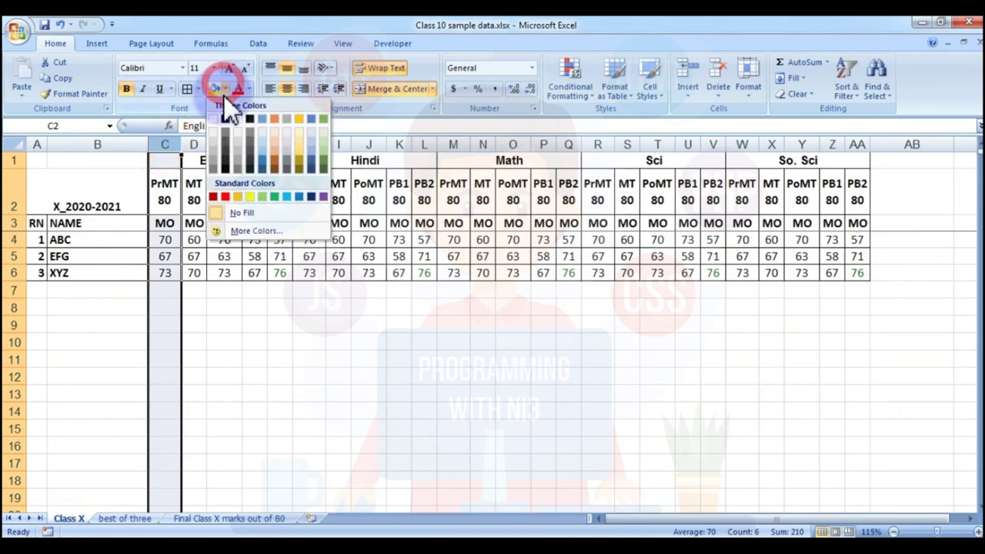
{"action": "left_click", "coordinate": [237, 197]}
Step: Fill the MT columns of English, Hindi, Math, Sci and So. Sci with green
{"action": "left_click", "coordinate": [194, 144]}
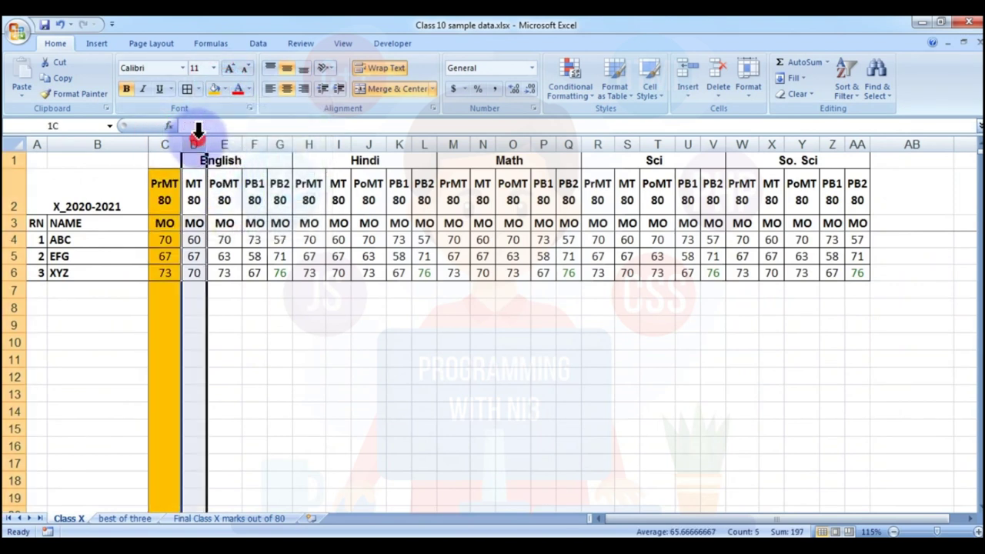
{"action": "left_click", "coordinate": [223, 88]}
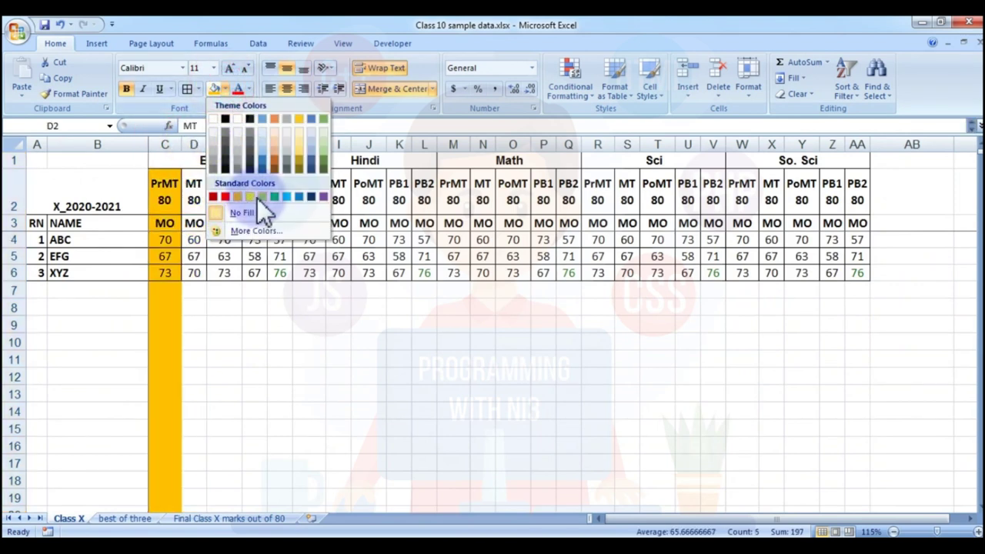
{"action": "left_click", "coordinate": [274, 197]}
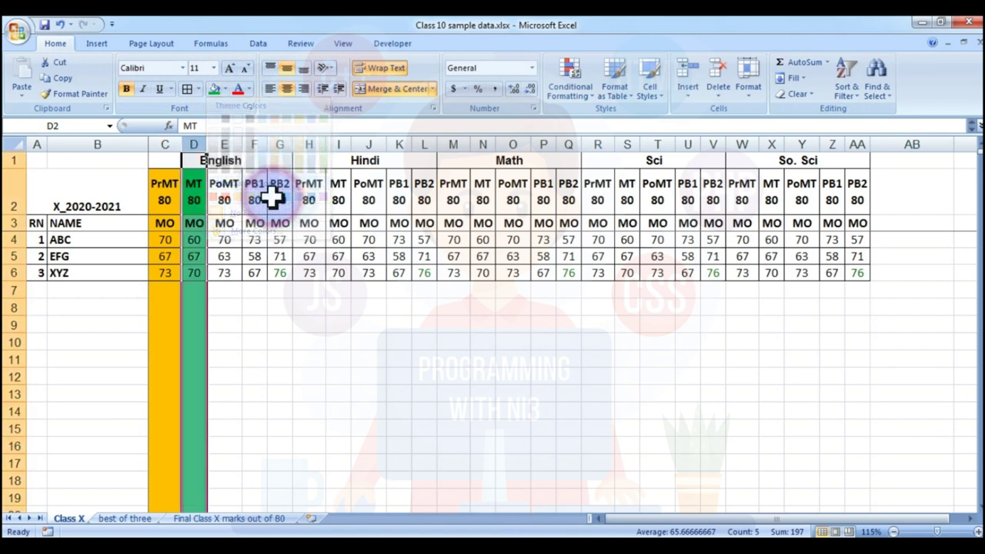
{"action": "left_click", "coordinate": [278, 308]}
{"action": "left_click", "coordinate": [336, 144]}
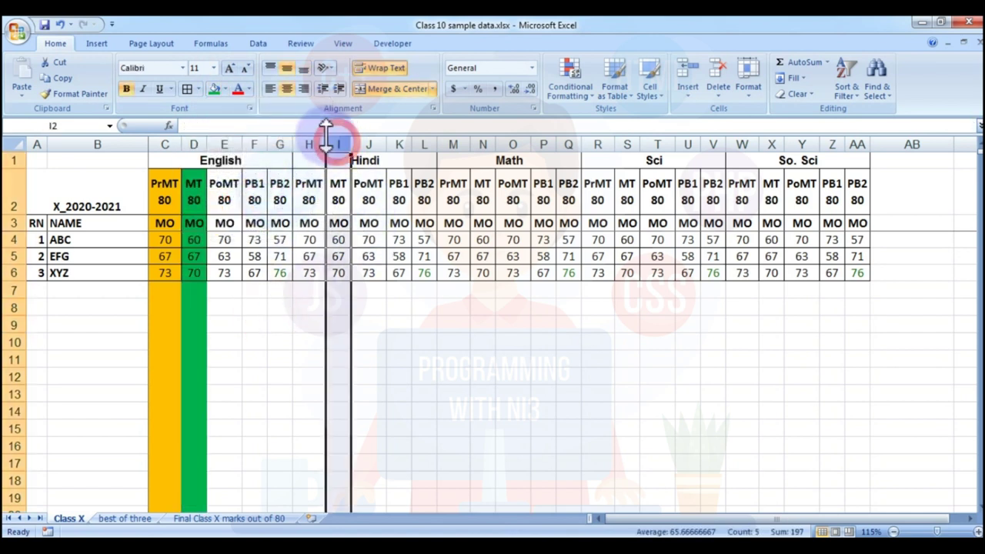
{"action": "left_click", "coordinate": [217, 89]}
{"action": "left_click", "coordinate": [480, 144]}
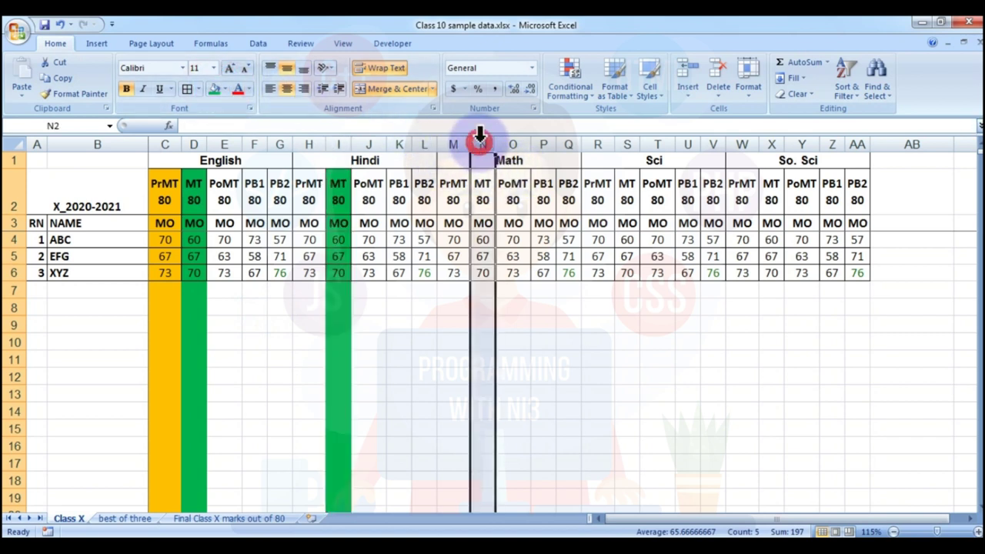
{"action": "left_click", "coordinate": [216, 89]}
{"action": "left_click", "coordinate": [627, 141]}
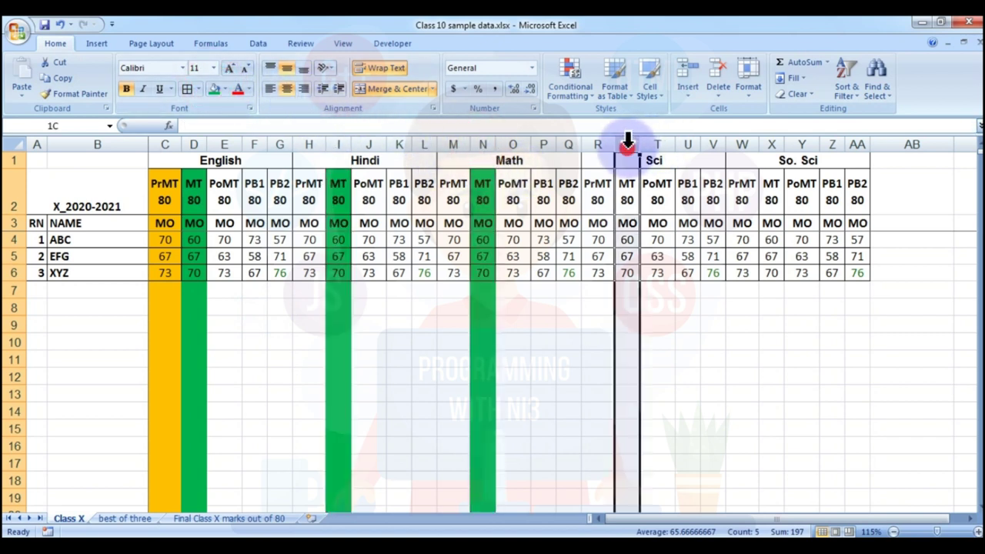
{"action": "left_click", "coordinate": [217, 90]}
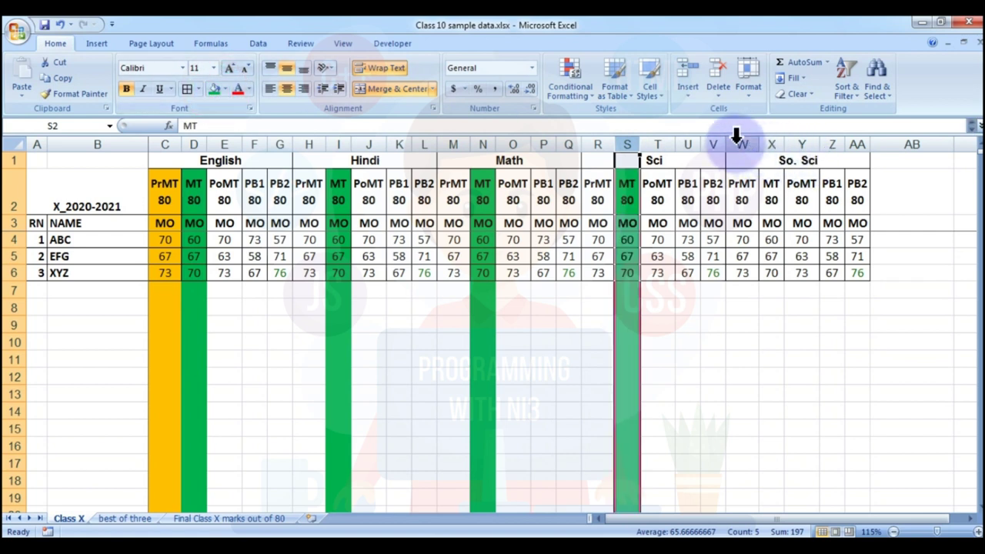
{"action": "left_click", "coordinate": [772, 144]}
{"action": "left_click", "coordinate": [215, 88]}
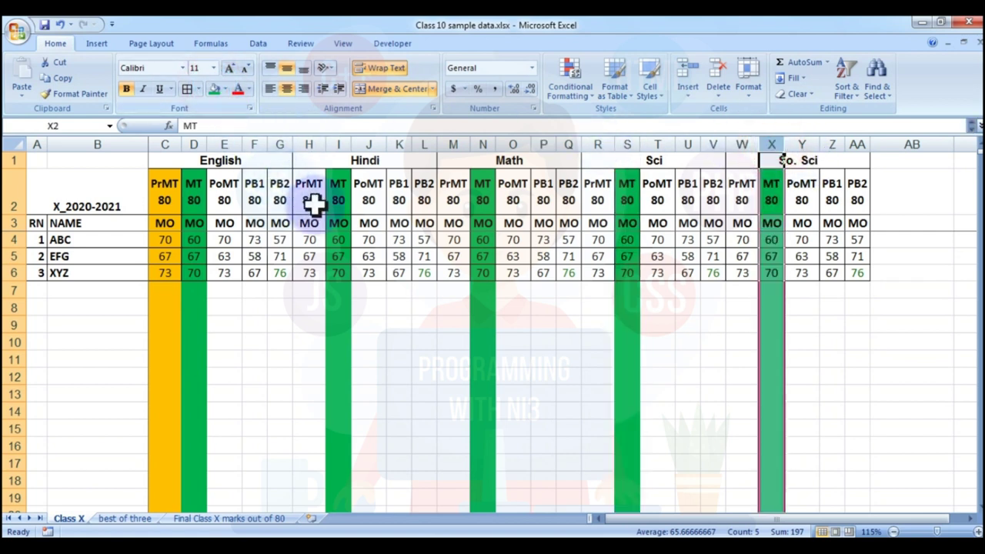
Step: Fill the PrMT columns of Hindi, Math, Sci and So. Sci with orange
{"action": "left_click", "coordinate": [312, 143]}
{"action": "left_click", "coordinate": [223, 89]}
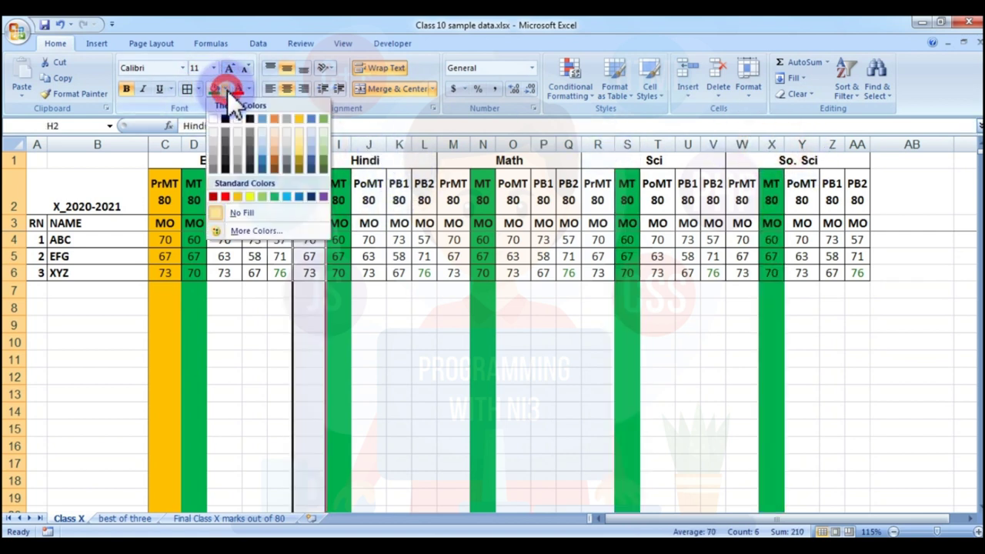
{"action": "left_click", "coordinate": [246, 197]}
{"action": "left_click", "coordinate": [453, 144]}
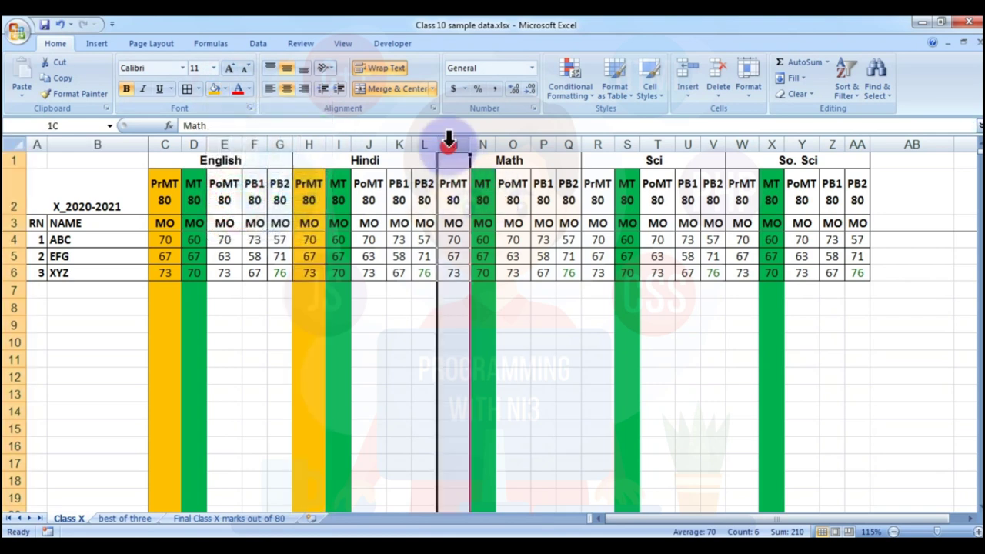
{"action": "left_click", "coordinate": [216, 89]}
{"action": "left_click", "coordinate": [597, 144]}
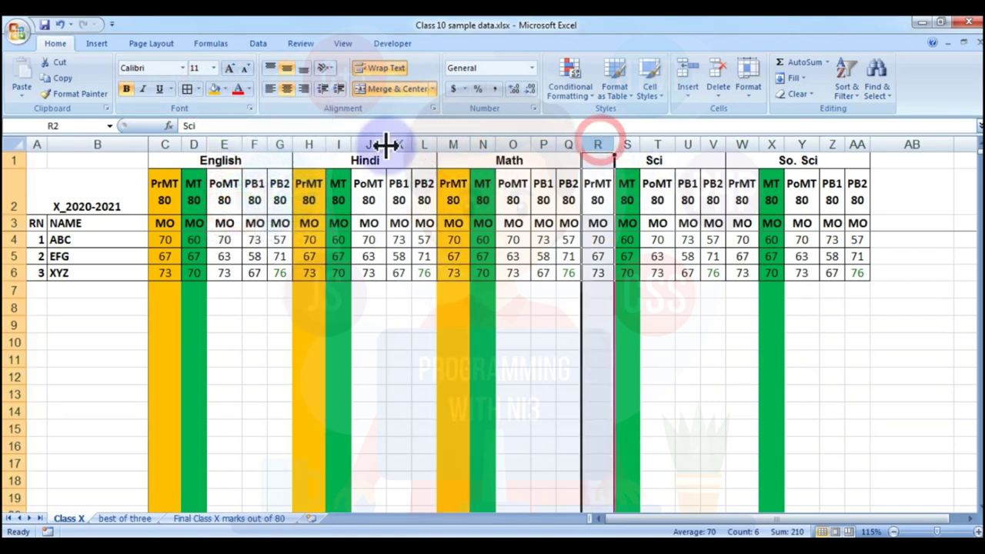
{"action": "left_click", "coordinate": [216, 88]}
{"action": "left_click", "coordinate": [740, 144]}
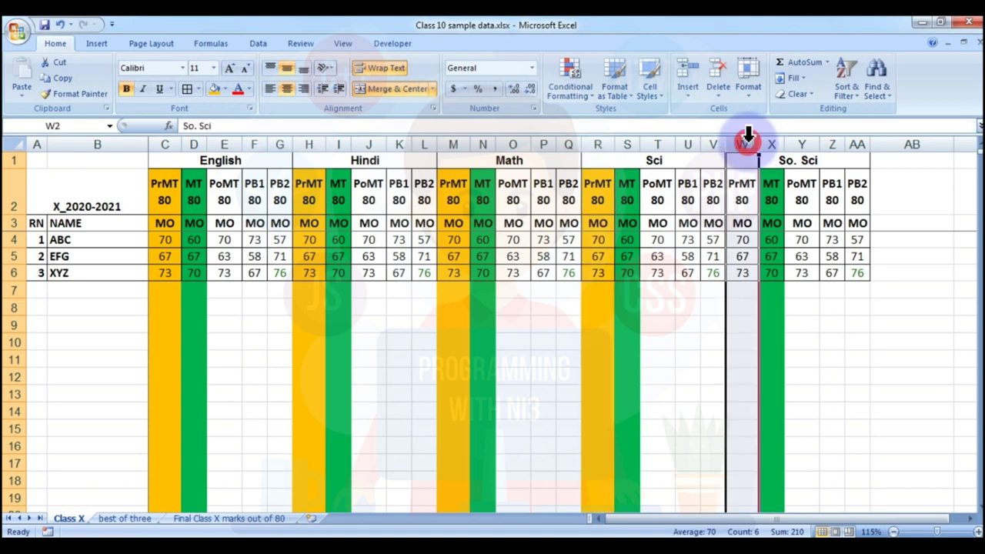
{"action": "left_click", "coordinate": [216, 88]}
{"action": "left_click", "coordinate": [814, 358]}
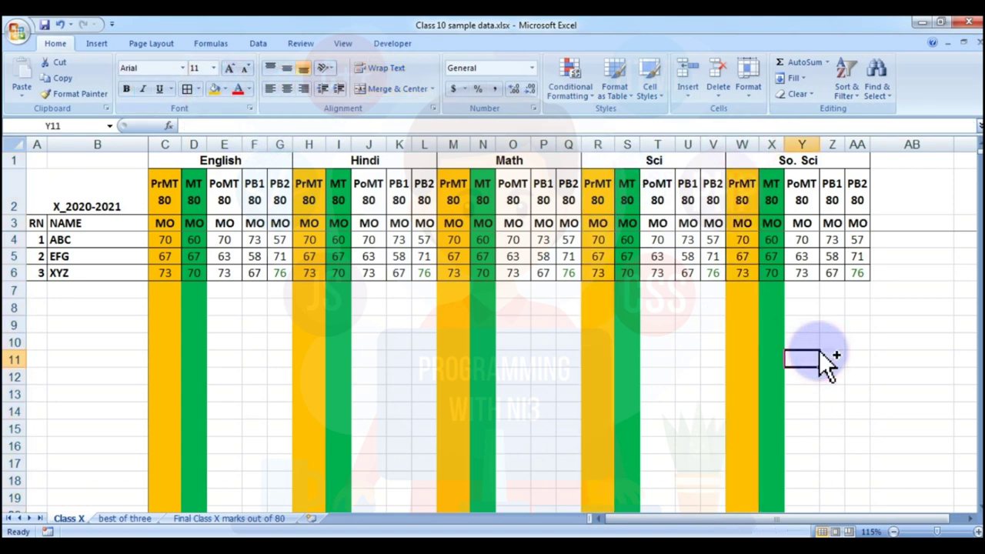
Step: On the Final Class X marks out of 80 sheet, clear the reference in C3 and link it again to C4 on the Class X sheet
{"action": "left_click", "coordinate": [204, 518]}
{"action": "double_click", "coordinate": [193, 215]}
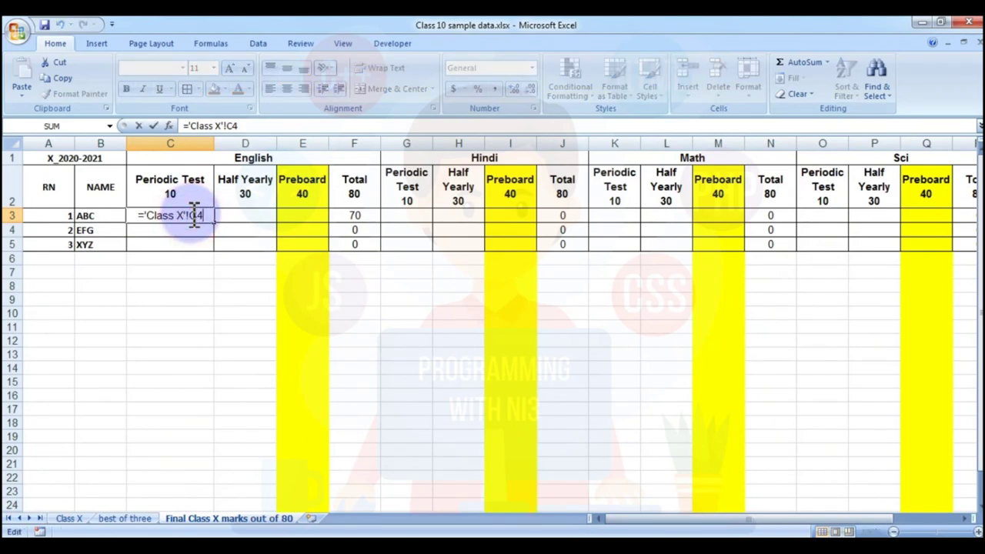
{"action": "key", "text": "BackSpace"}
{"action": "key", "text": "BackSpace"}
{"action": "key", "text": "BackSpace"}
{"action": "key", "text": "BackSpace"}
{"action": "key", "text": "BackSpace"}
{"action": "key", "text": "BackSpace"}
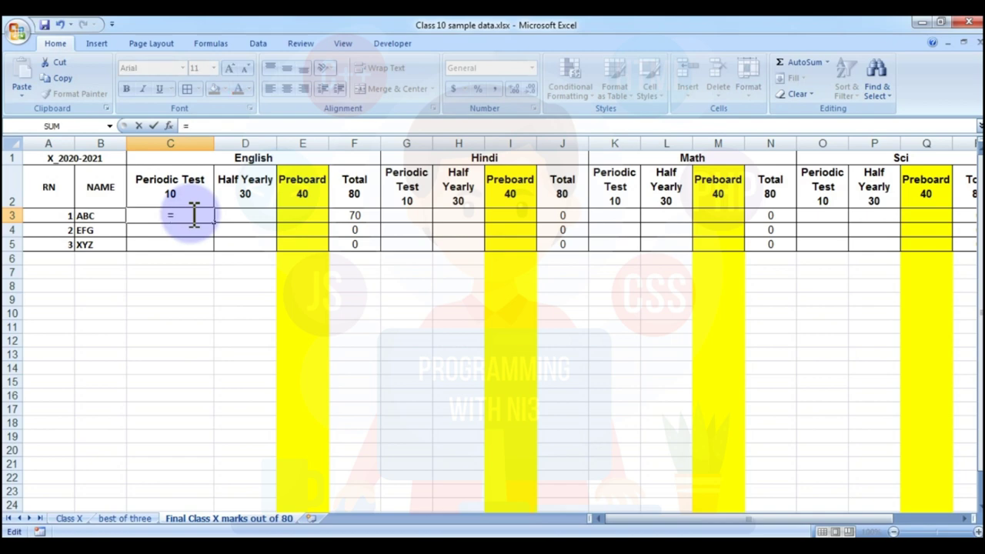
{"action": "left_click", "coordinate": [69, 519]}
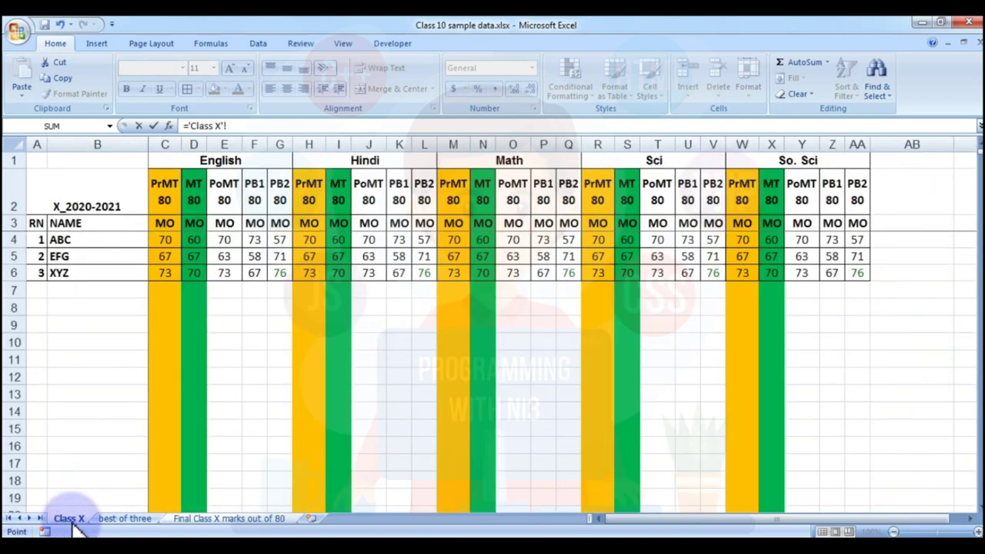
{"action": "left_click", "coordinate": [167, 243]}
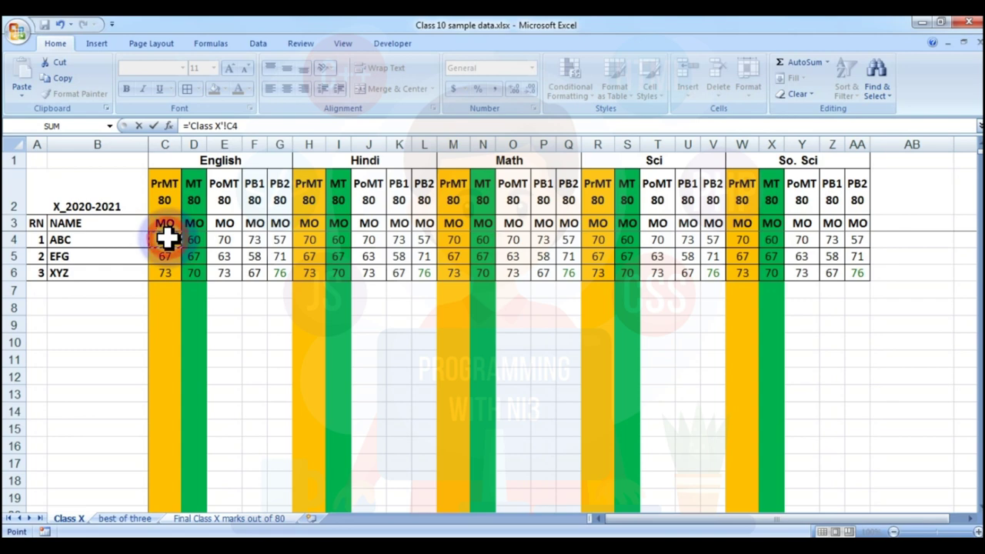
{"action": "key", "text": "Return"}
{"action": "key", "text": "Up"}
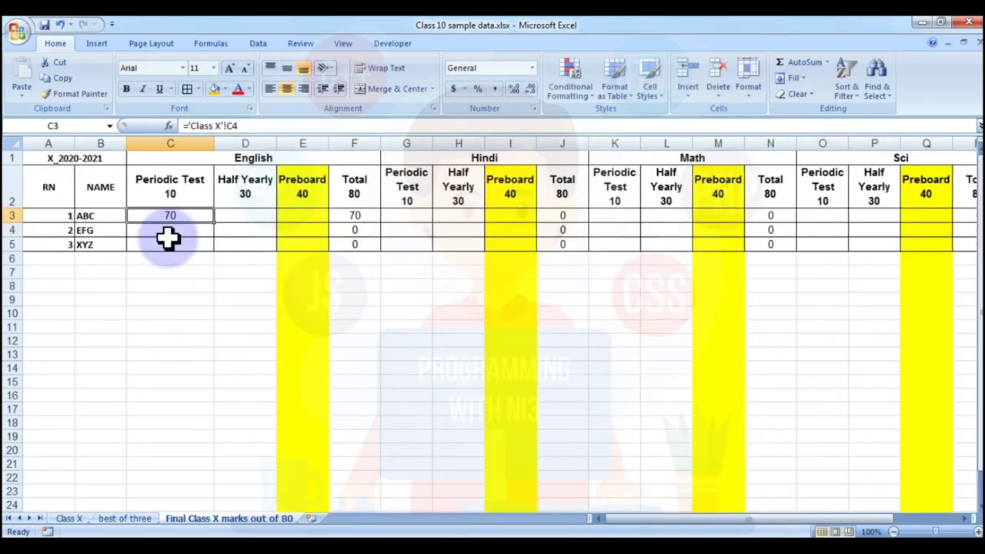
Step: Extend the Periodic Test formula in C3 to ='Class X'!C4*10/80
{"action": "key", "text": "F2"}
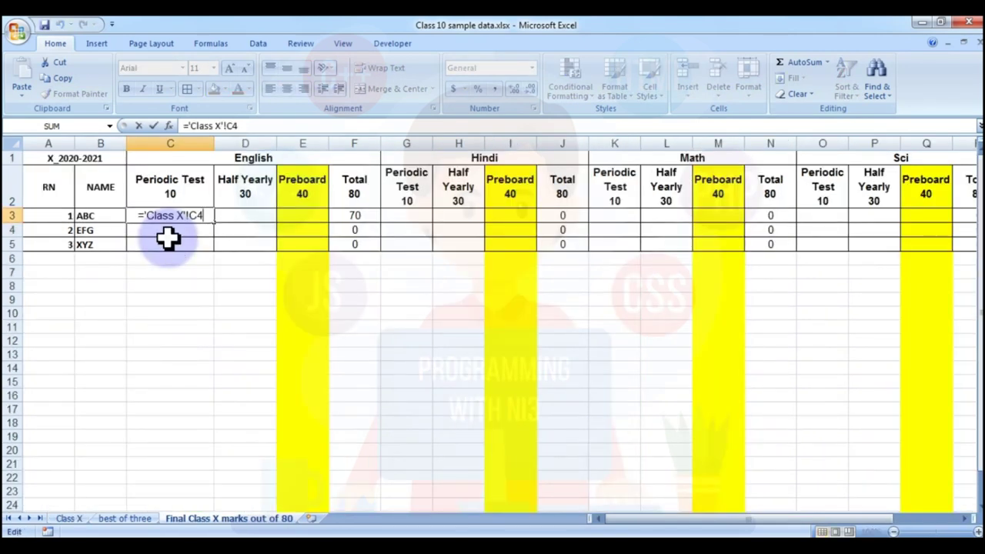
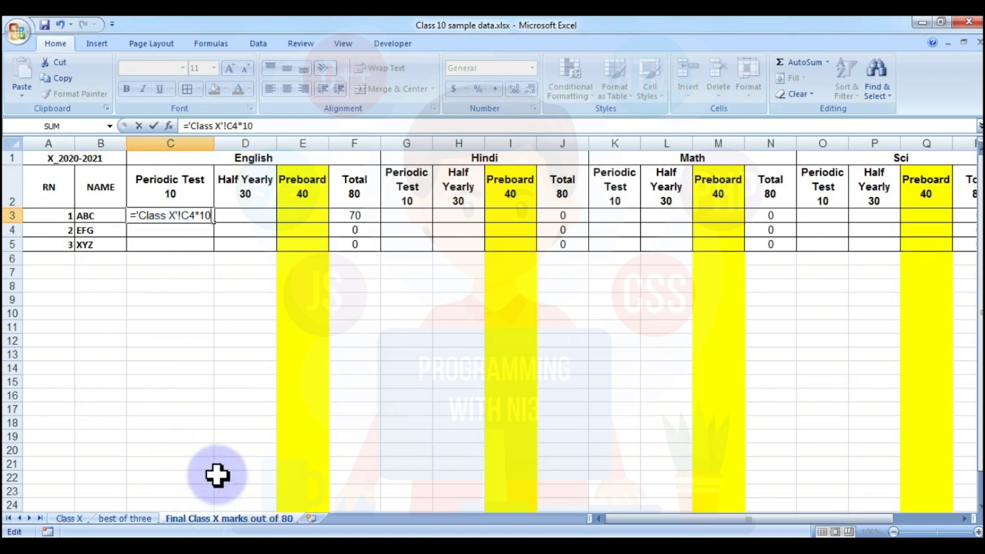
{"action": "left_click", "coordinate": [638, 405]}
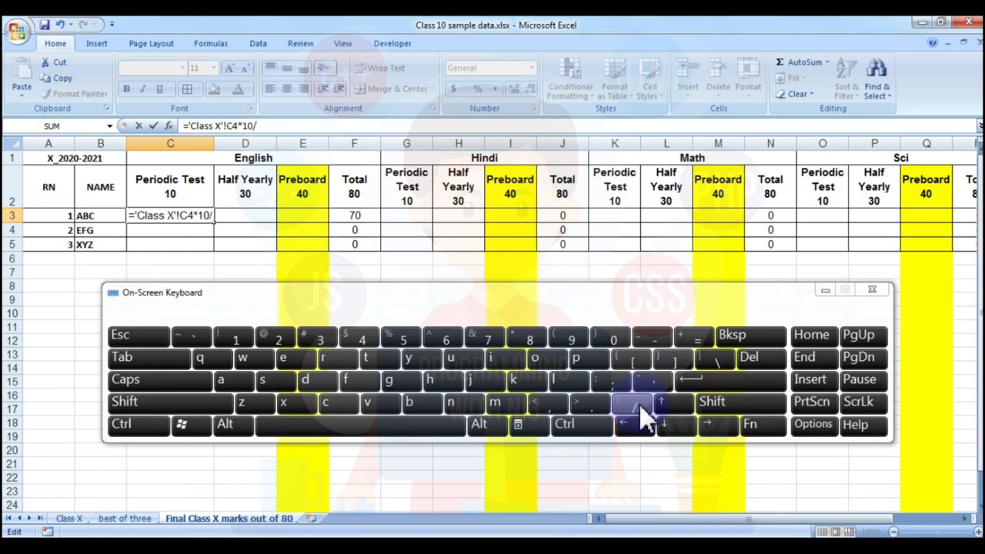
{"action": "key", "text": "Return"}
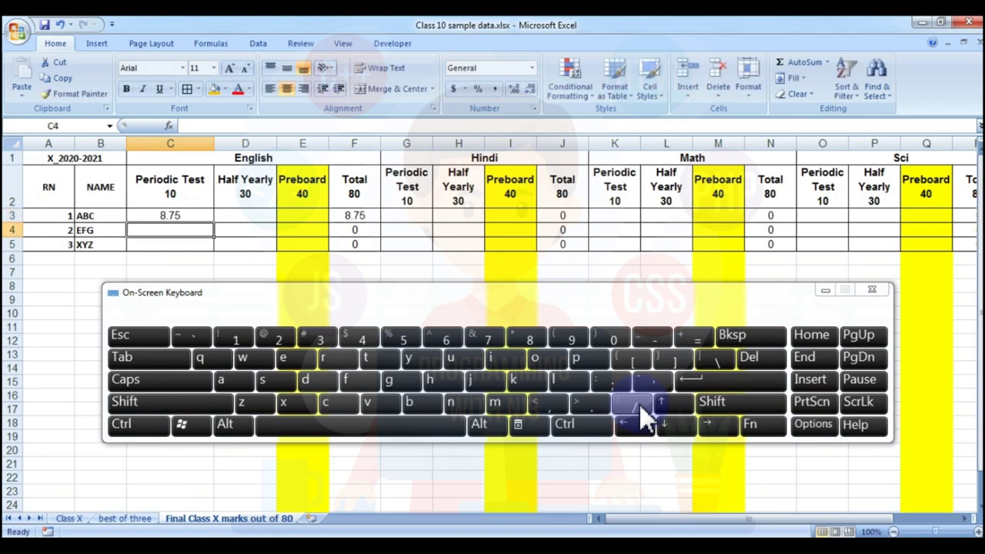
Step: Format C3 to show no decimal places and fill its formula down to C5
{"action": "left_click", "coordinate": [166, 218]}
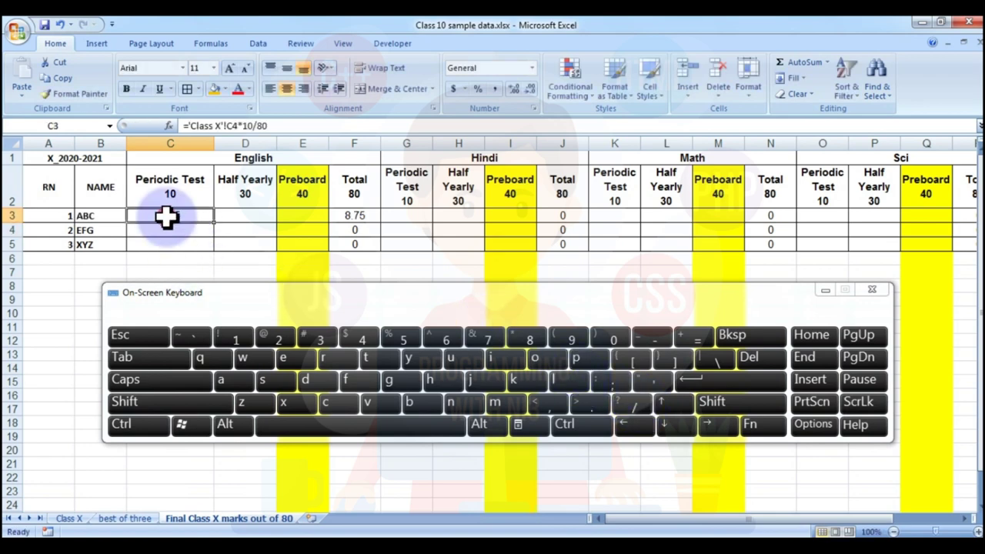
{"action": "left_click", "coordinate": [530, 89]}
{"action": "left_click", "coordinate": [530, 90]}
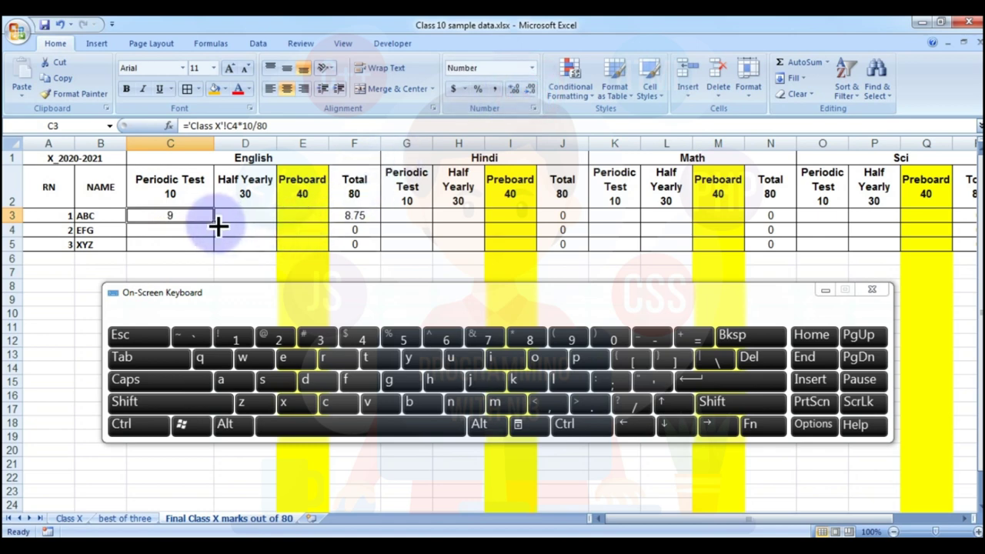
{"action": "left_click_drag", "start_coordinate": [217, 225], "coordinate": [216, 248]}
Step: Enter the English Half Yearly formula ='Class X'!D4*30/80 in D3, taking the mark from the Class X sheet
{"action": "left_click", "coordinate": [254, 217]}
{"action": "type", "text": "="}
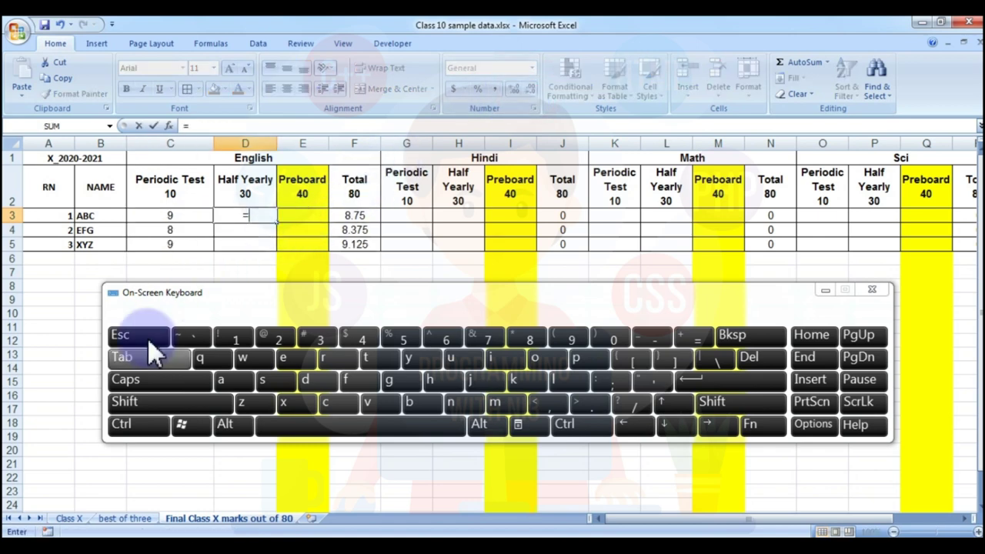
{"action": "left_click", "coordinate": [68, 518]}
{"action": "left_click", "coordinate": [195, 240]}
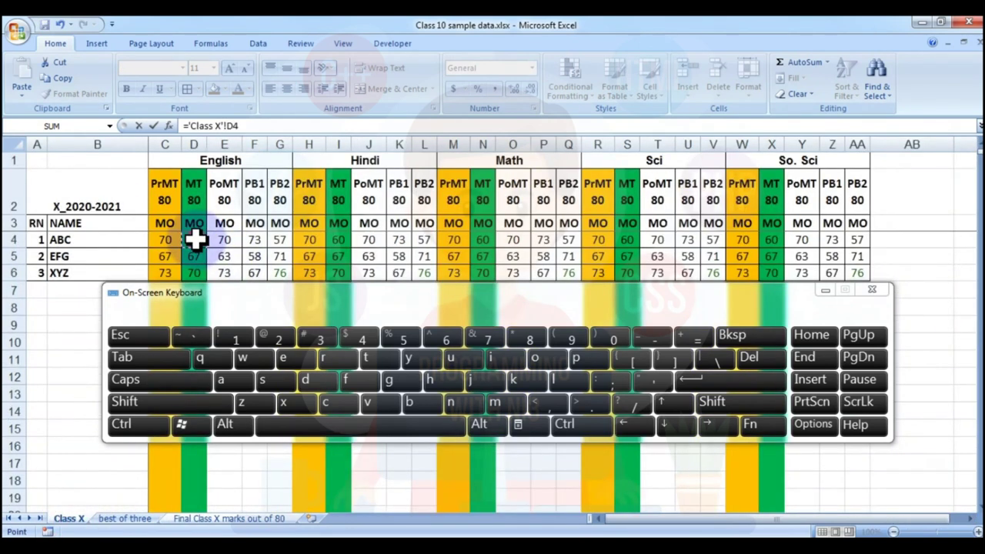
{"action": "key", "text": "Return"}
{"action": "double_click", "coordinate": [253, 215]}
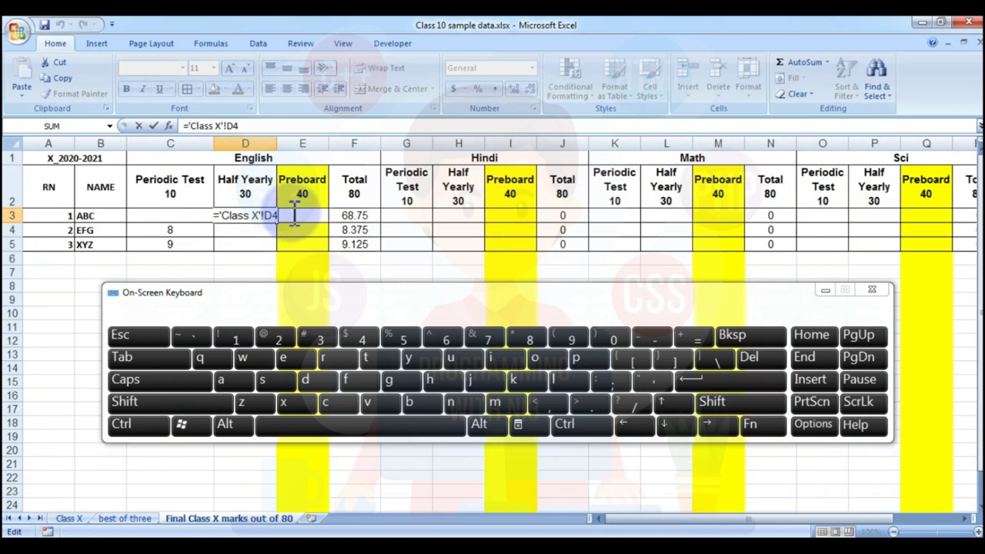
{"action": "key", "text": "shift"}
{"action": "type", "text": "*30/80"}
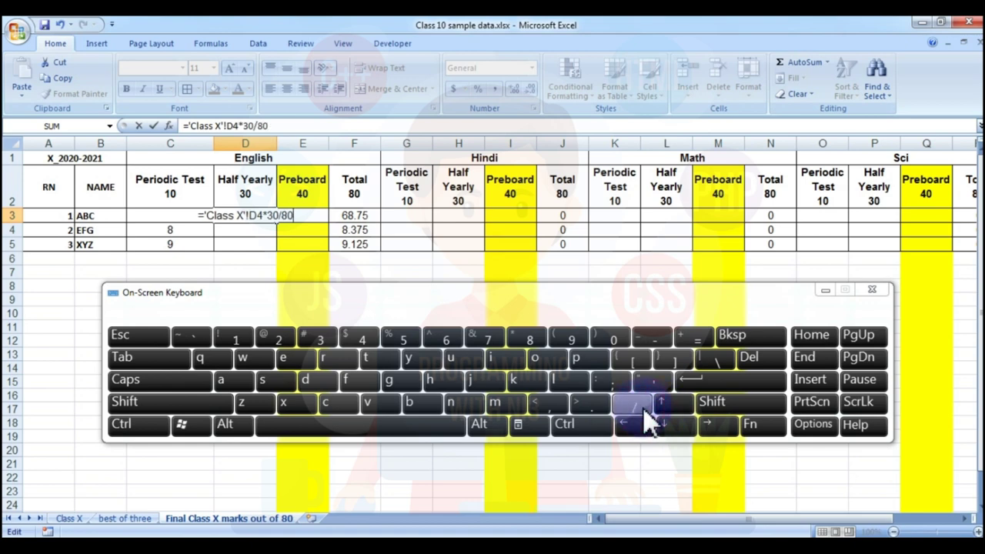
{"action": "key", "text": "Return"}
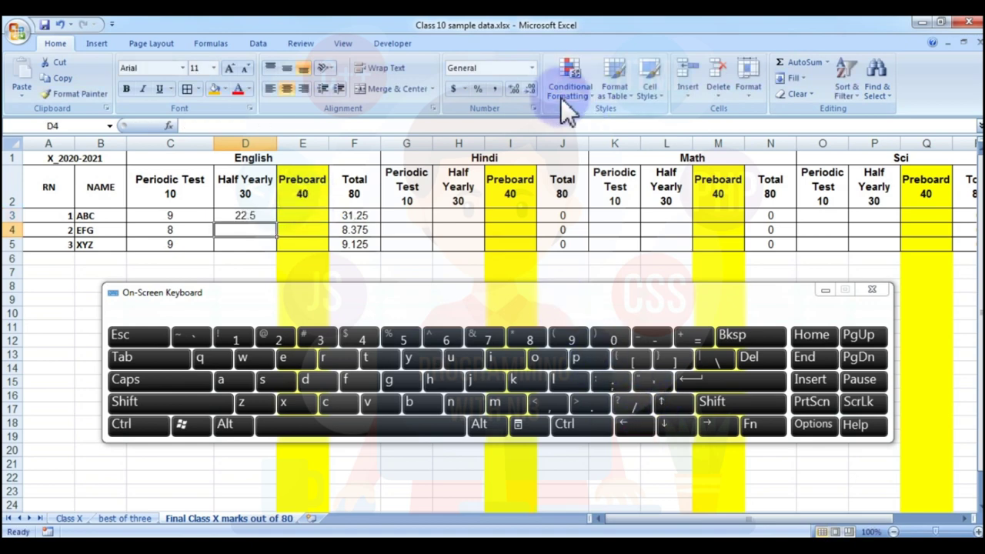
Step: Fill the Half Yearly formula from D3 down to D5 and format the cells with no decimal places
{"action": "left_click", "coordinate": [261, 214]}
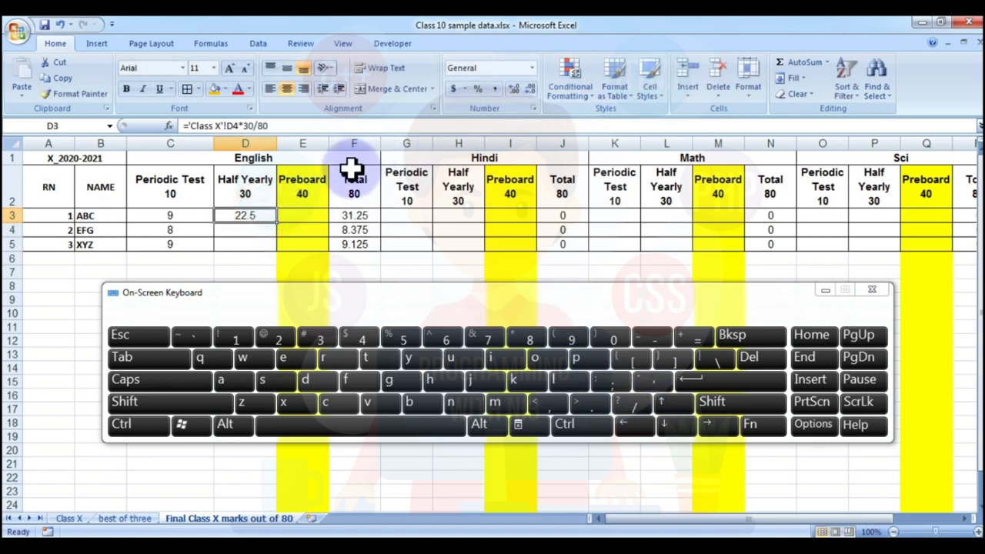
{"action": "left_click_drag", "start_coordinate": [275, 222], "coordinate": [254, 245]}
{"action": "left_click", "coordinate": [528, 87]}
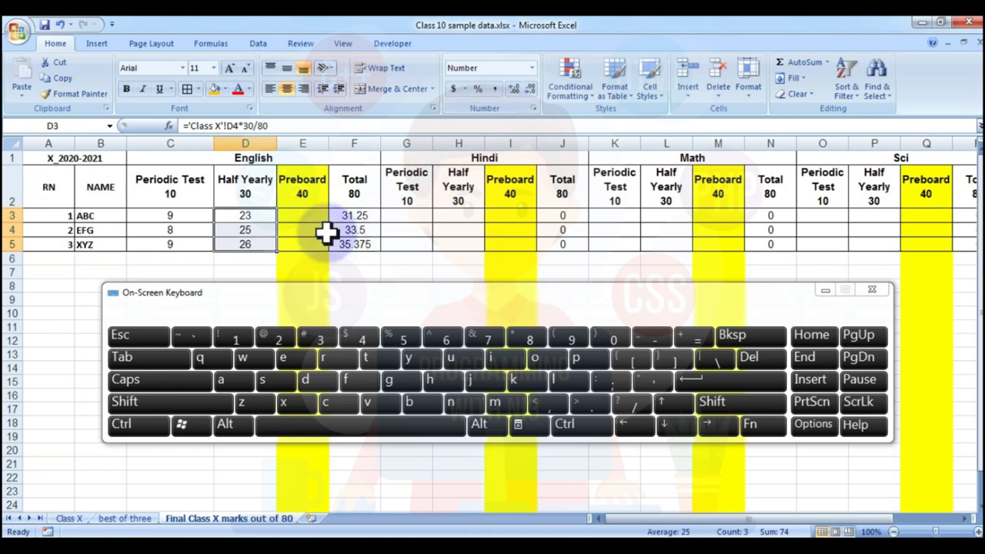
{"action": "left_click", "coordinate": [528, 86]}
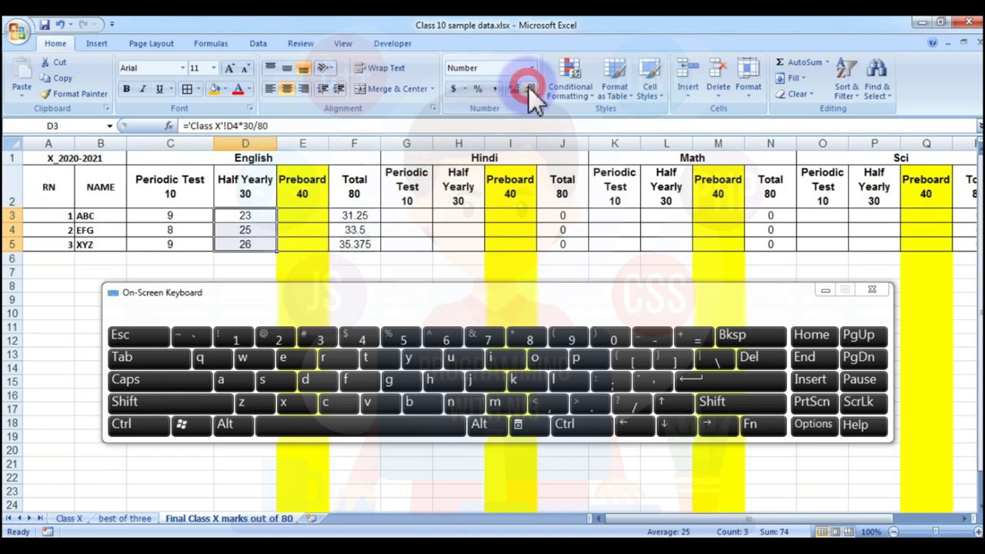
{"action": "left_click", "coordinate": [528, 86]}
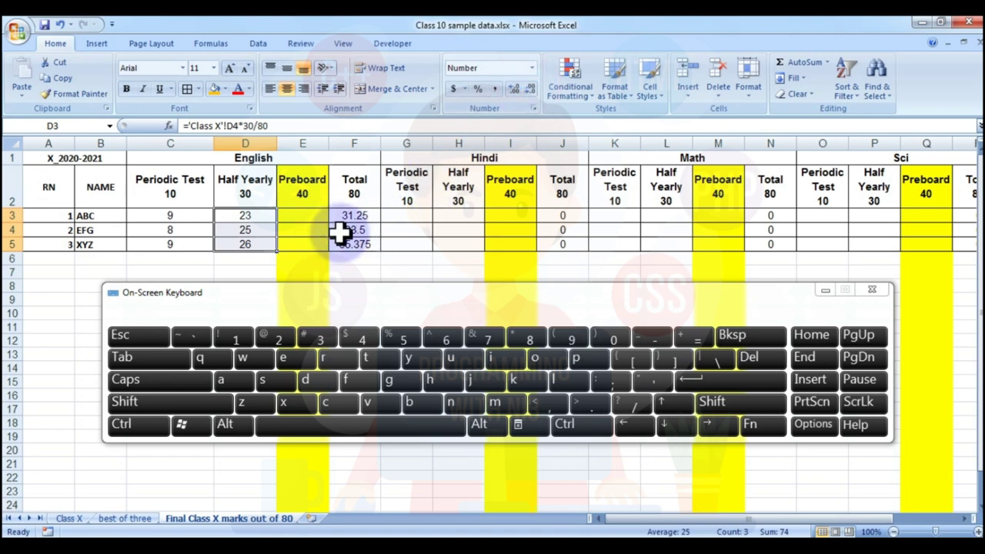
Step: Fill the English Periodic Test column C with orange
{"action": "left_click", "coordinate": [215, 88]}
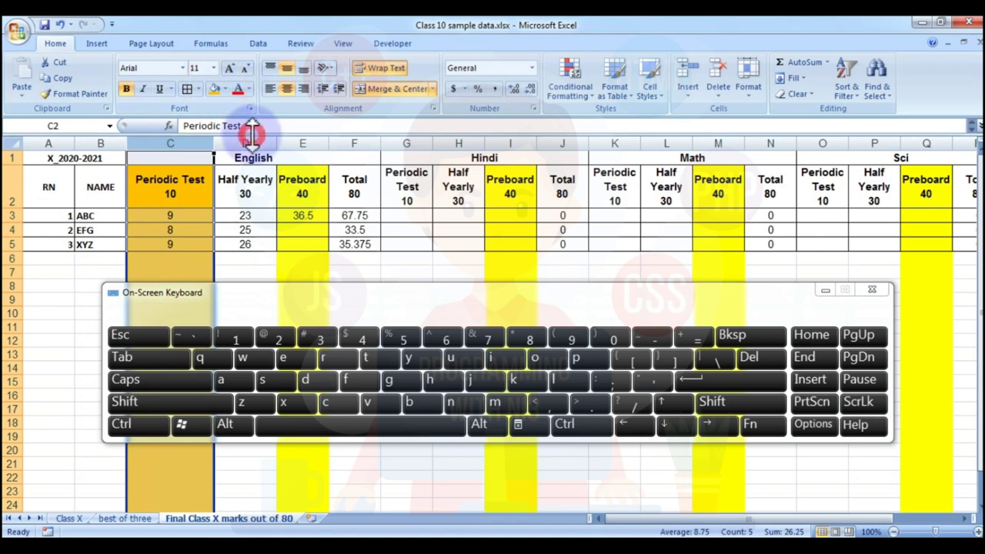
Step: Fill the English Half Yearly column D with green
{"action": "left_click", "coordinate": [252, 143]}
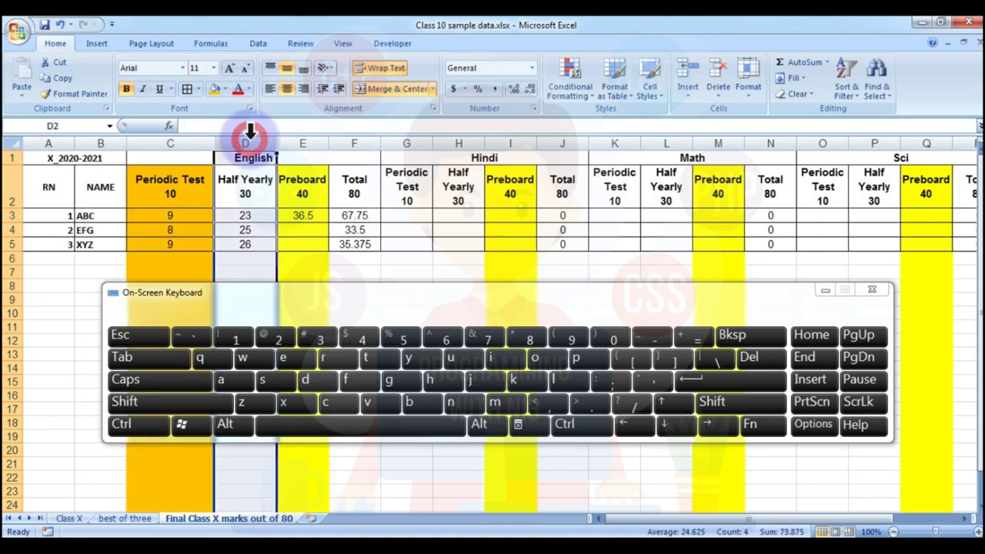
{"action": "left_click", "coordinate": [224, 89]}
{"action": "left_click", "coordinate": [275, 197]}
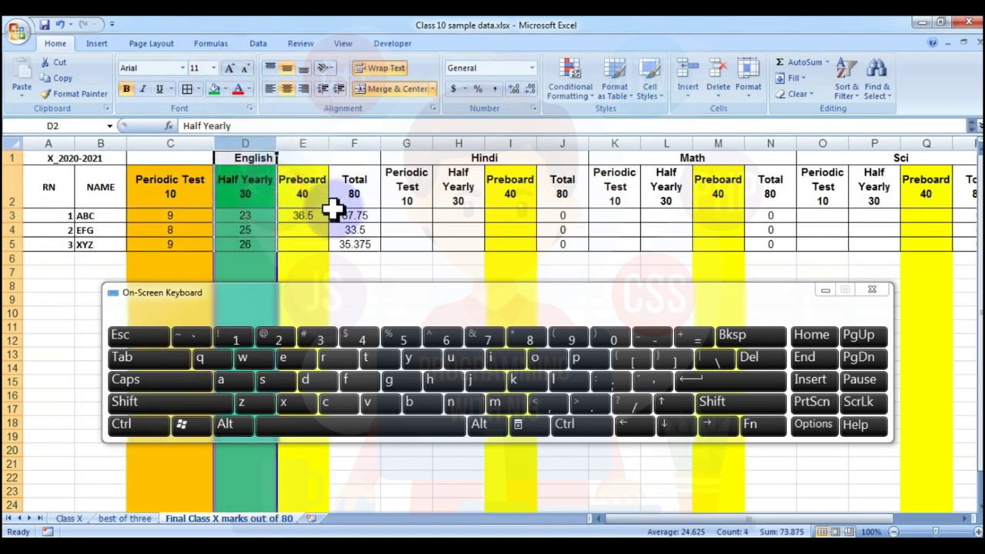
{"action": "left_click", "coordinate": [319, 188]}
Step: Undo the green and orange column fills and the English Preboard entry in E3
{"action": "key", "text": "ctrl"}
{"action": "key", "text": "ctrl+z"}
{"action": "key", "text": "ctrl+z"}
{"action": "key", "text": "ctrl+z"}
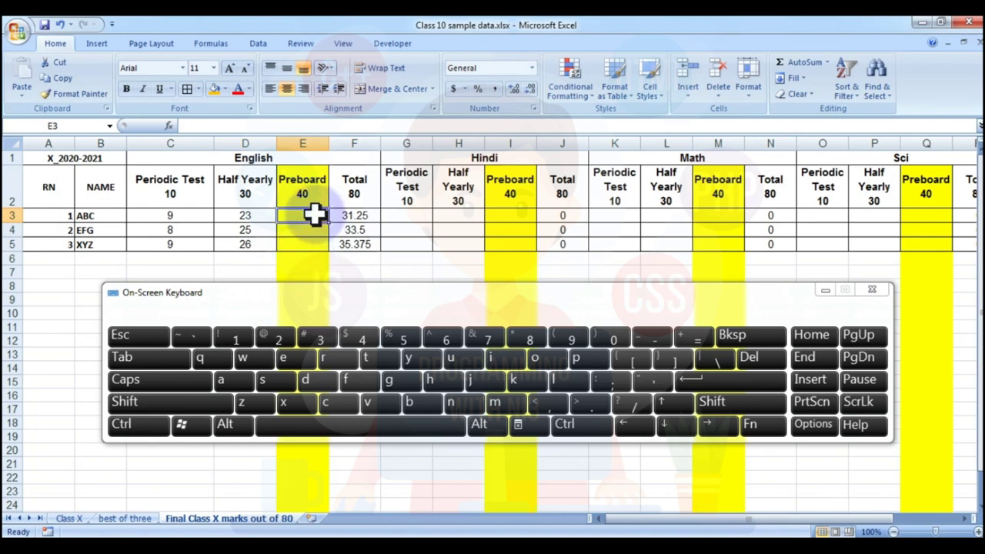
Step: Enter the English Preboard formula ='best of three'!F3/2 in E3, taking the Best mark from the best of three sheet
{"action": "type", "text": "="}
{"action": "left_click", "coordinate": [142, 519]}
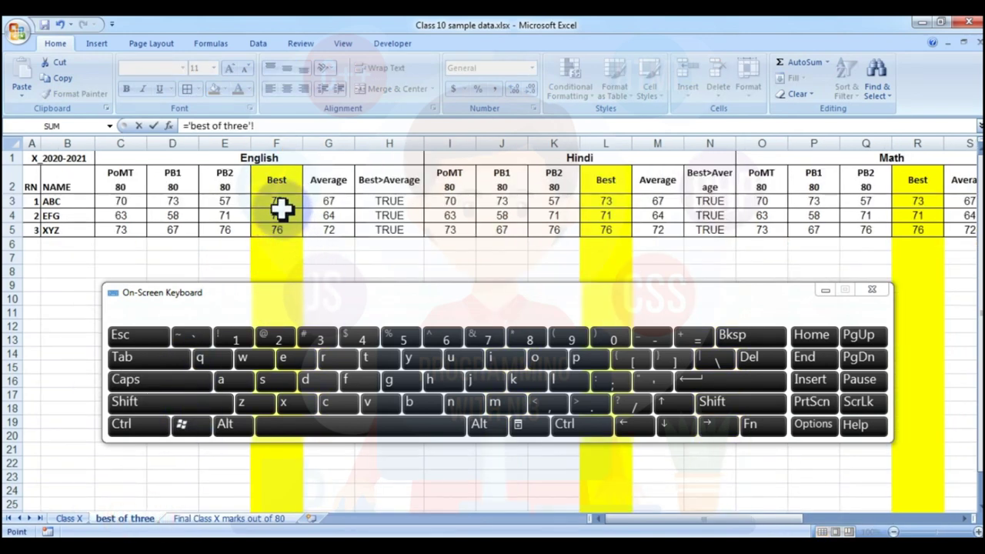
{"action": "left_click", "coordinate": [277, 199]}
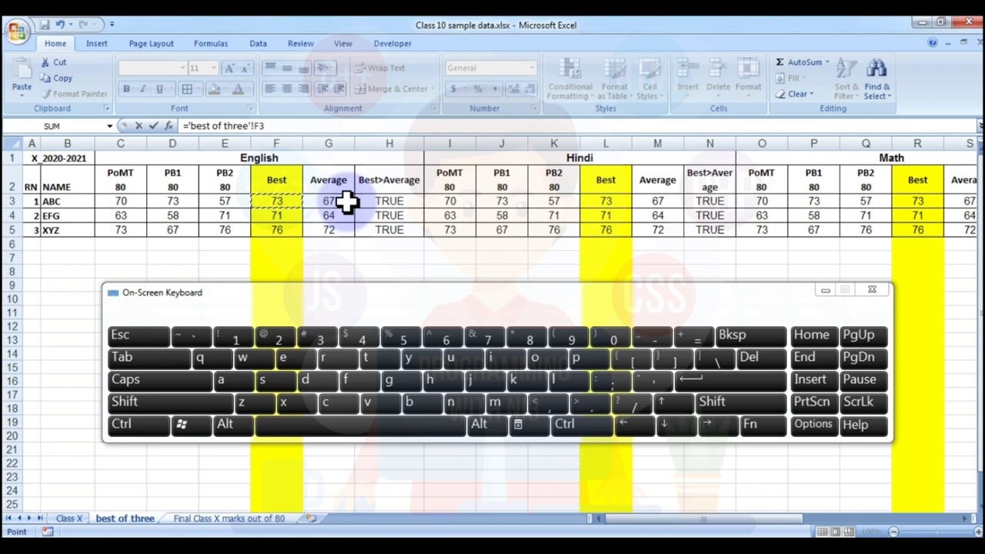
{"action": "key", "text": "Return"}
{"action": "left_click", "coordinate": [312, 215]}
{"action": "double_click", "coordinate": [323, 216]}
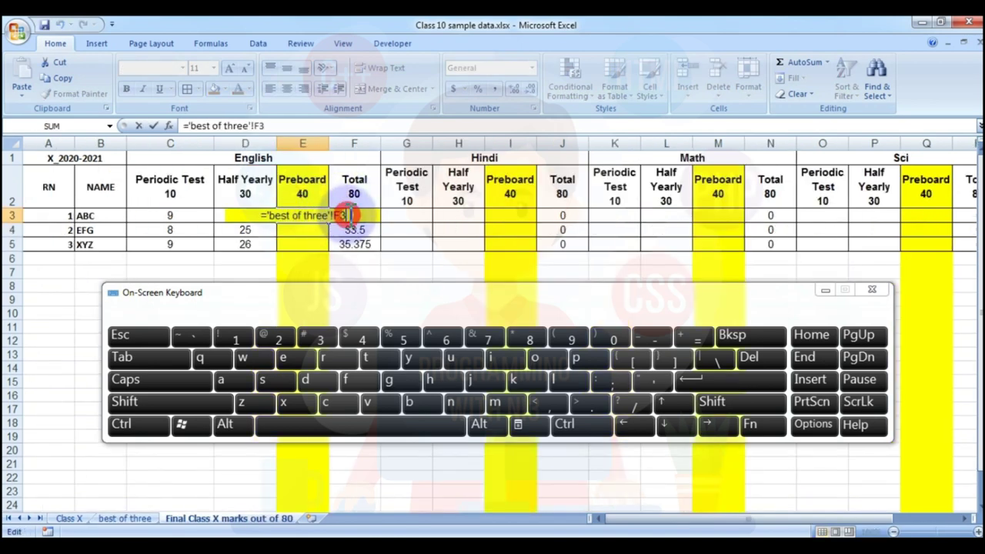
{"action": "type", "text": "/2"}
{"action": "key", "text": "Return"}
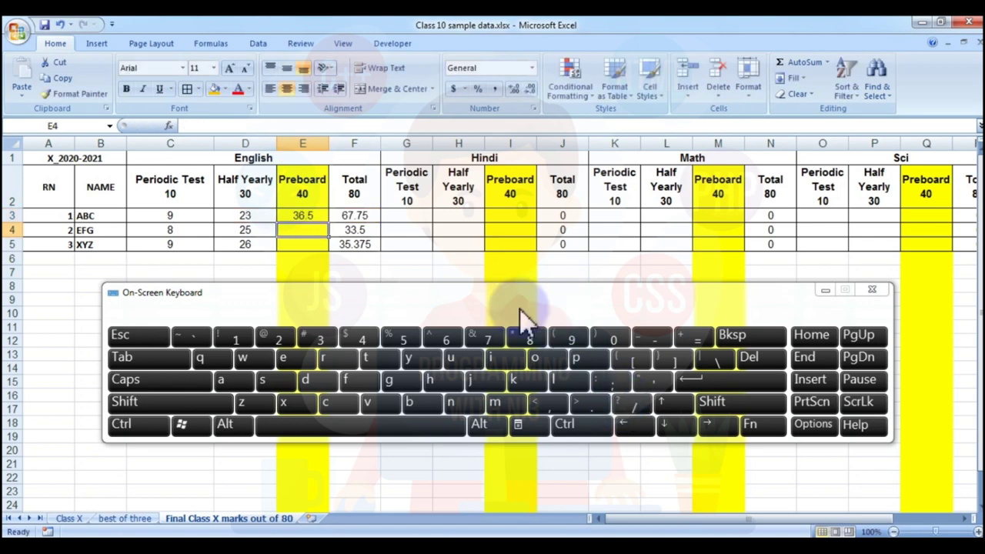
Step: Fill the Preboard formula from E3 down to E5 and format the English Preboard and Total marks with no decimal places
{"action": "left_click", "coordinate": [308, 215]}
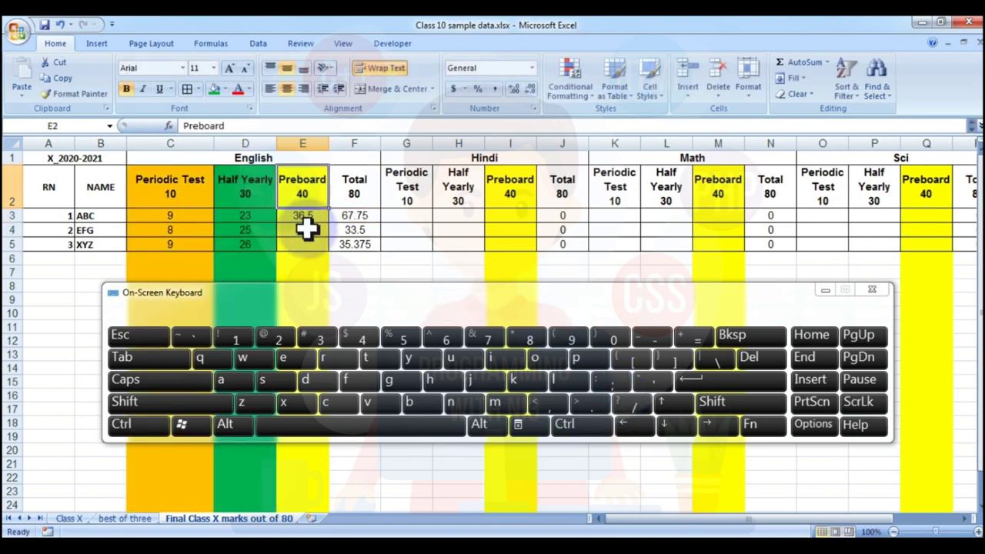
{"action": "left_click", "coordinate": [312, 216]}
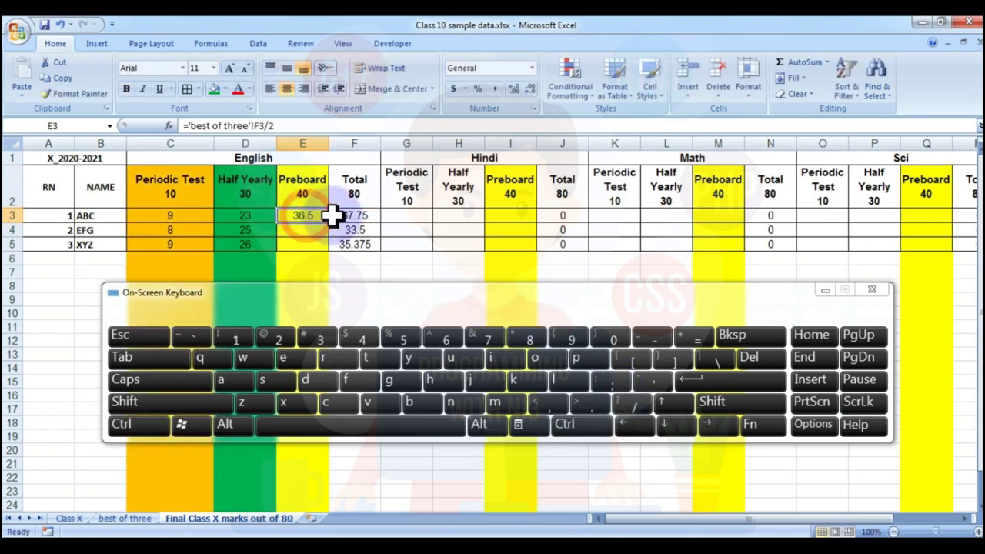
{"action": "left_click_drag", "start_coordinate": [331, 224], "coordinate": [335, 249]}
{"action": "left_click", "coordinate": [352, 231]}
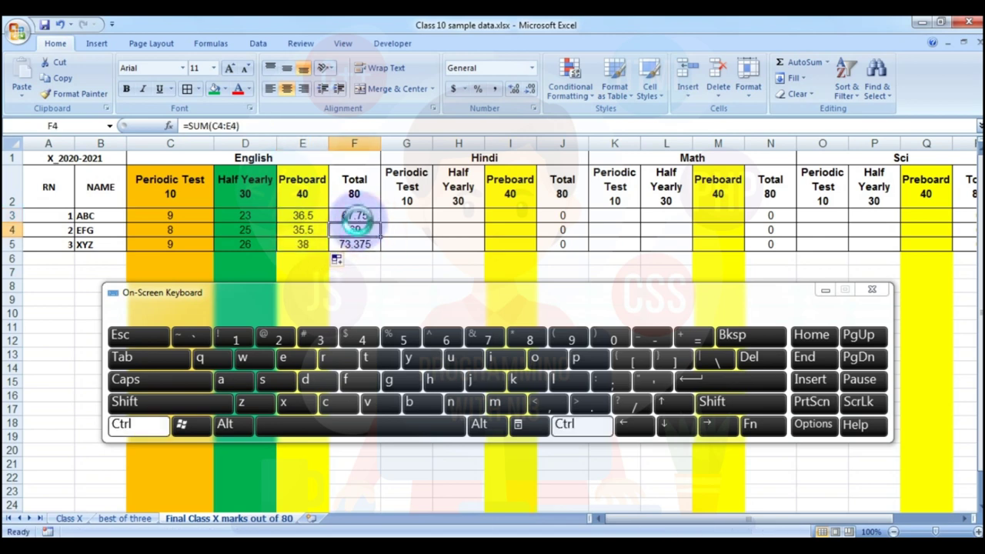
{"action": "left_click_drag", "start_coordinate": [300, 217], "coordinate": [307, 249]}
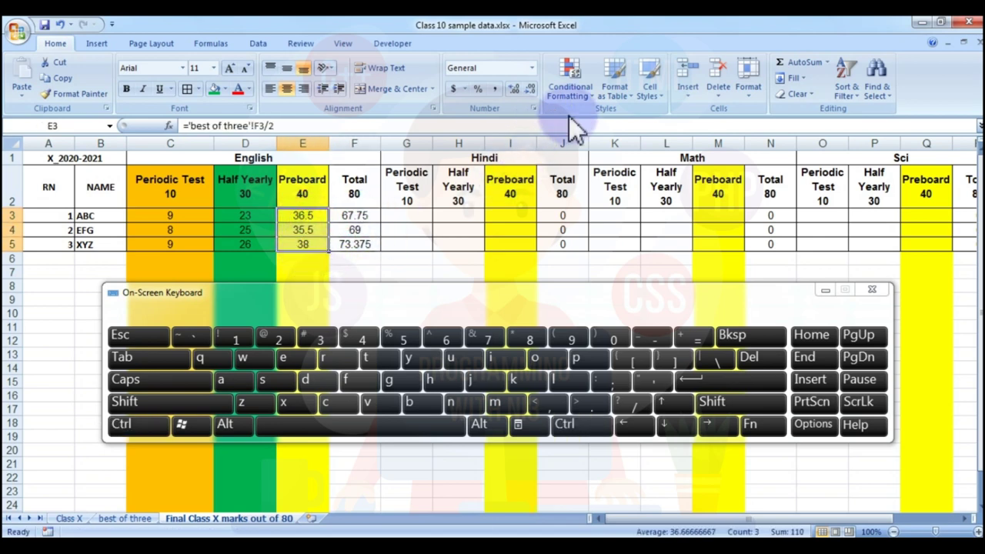
{"action": "left_click", "coordinate": [532, 90]}
{"action": "left_click_drag", "start_coordinate": [358, 216], "coordinate": [366, 243]}
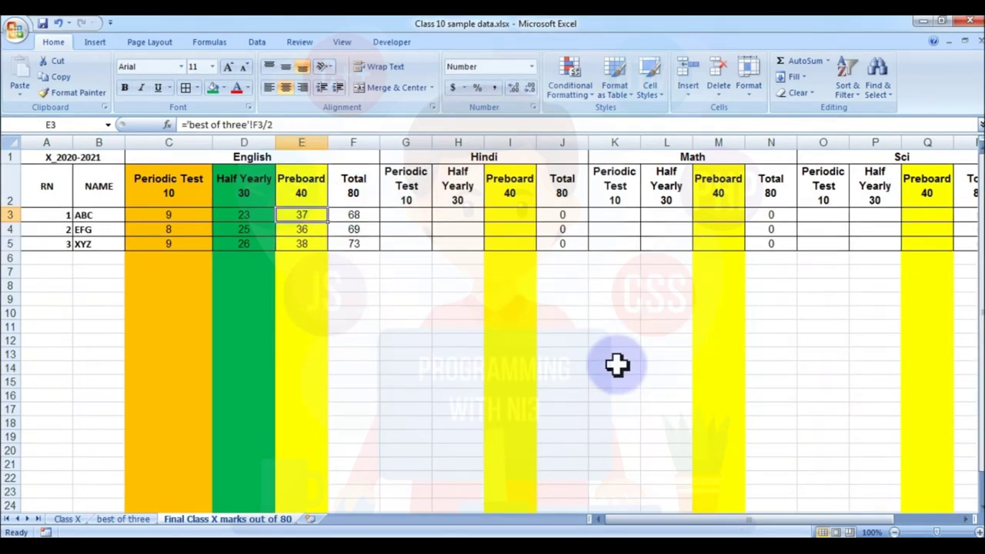
{"action": "left_click", "coordinate": [526, 215]}
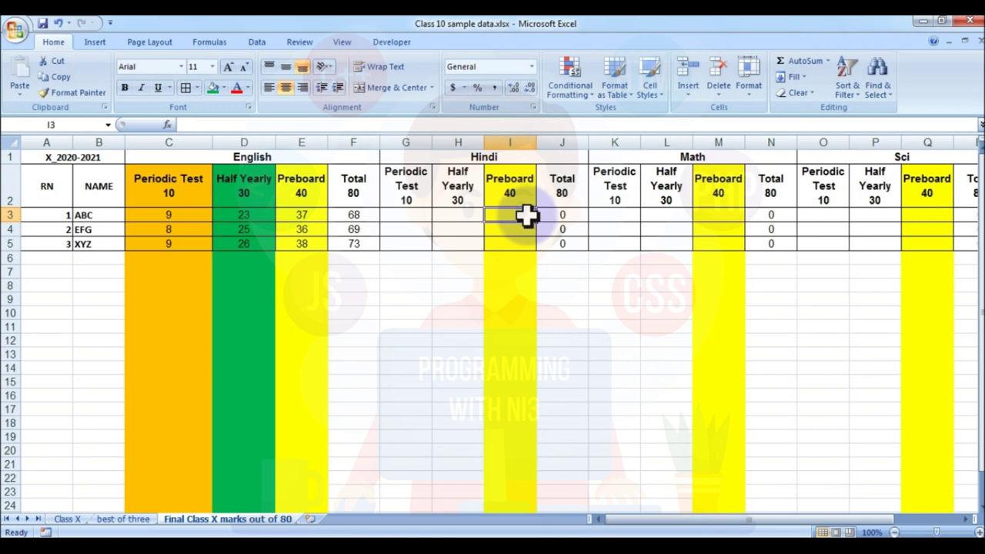
{"action": "type", "text": "="}
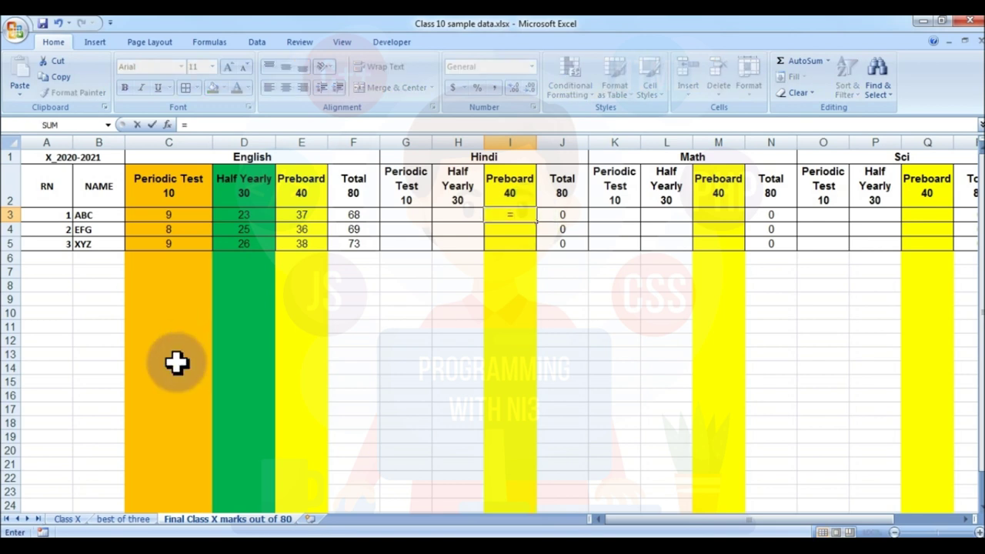
{"action": "left_click", "coordinate": [123, 519]}
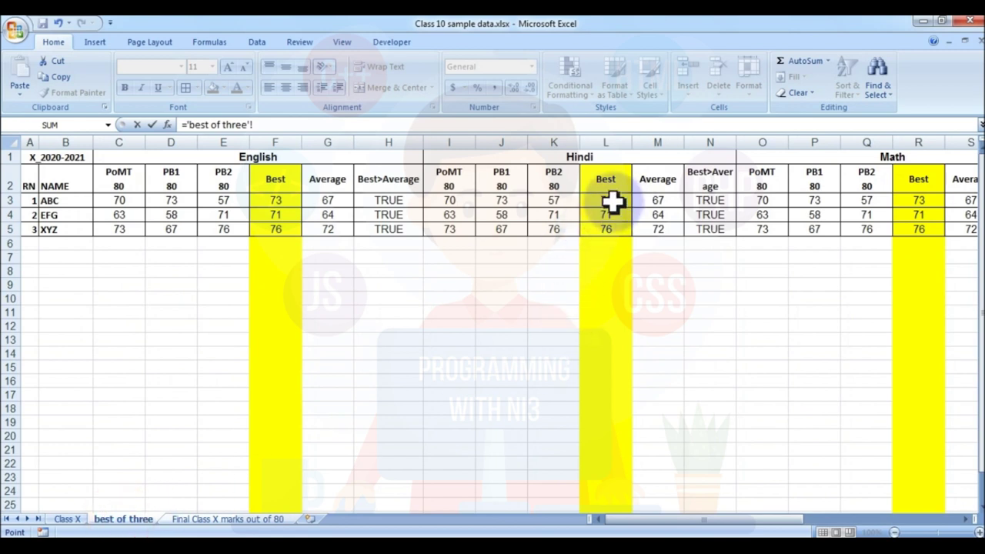
{"action": "left_click", "coordinate": [245, 519]}
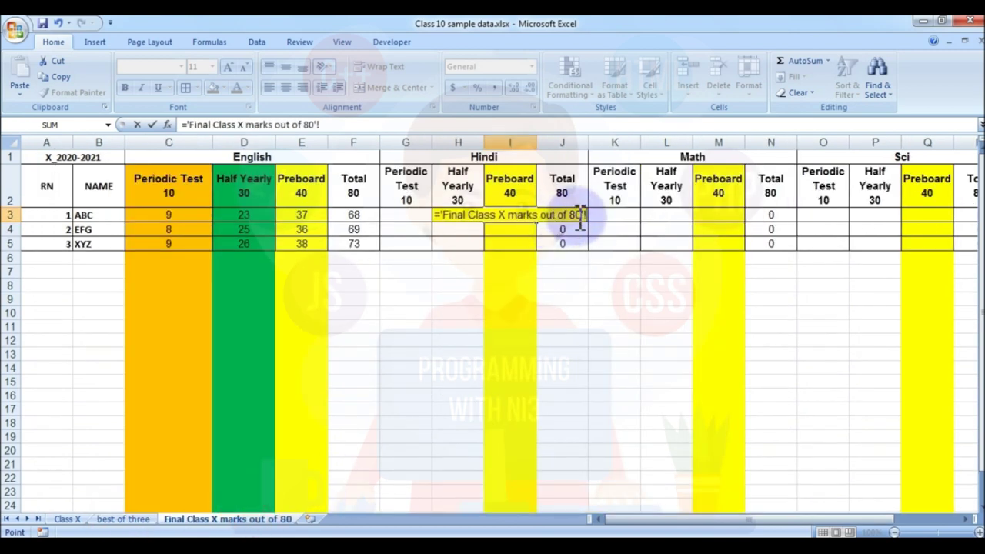
{"action": "key", "text": "Escape"}
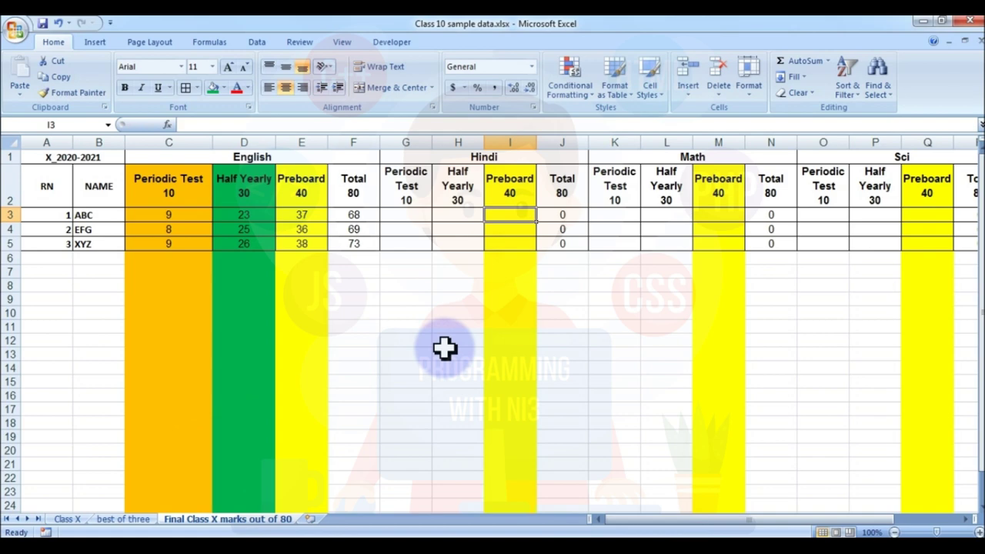
Step: Link the Hindi Preboard cell I3 to the Hindi Best mark in L3 of the best of three sheet
{"action": "type", "text": "="}
{"action": "left_click", "coordinate": [135, 518]}
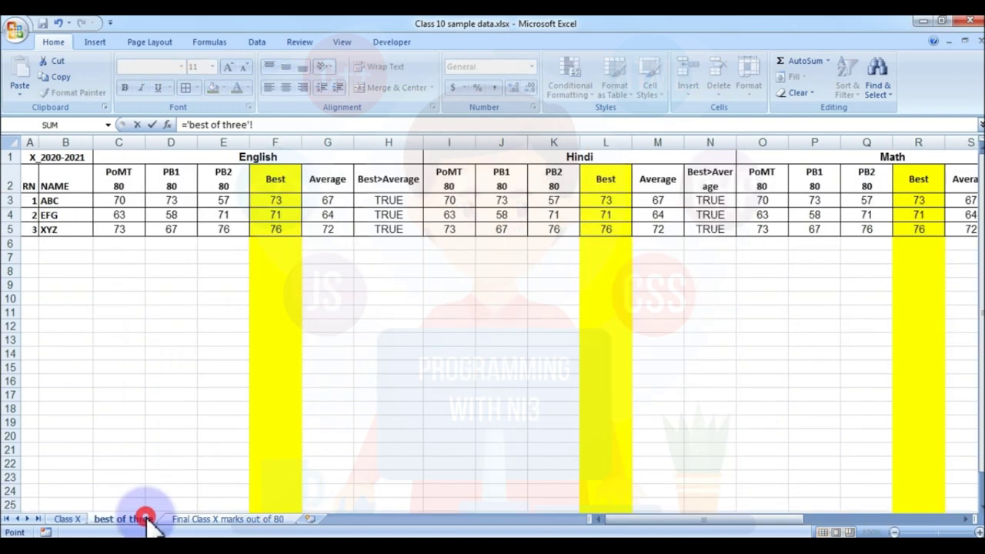
{"action": "left_click", "coordinate": [612, 201]}
{"action": "key", "text": "Return"}
Step: Change the Hindi Preboard formula in I3 to ='best of three'!L32/2 and fill it down to I5
{"action": "double_click", "coordinate": [520, 213]}
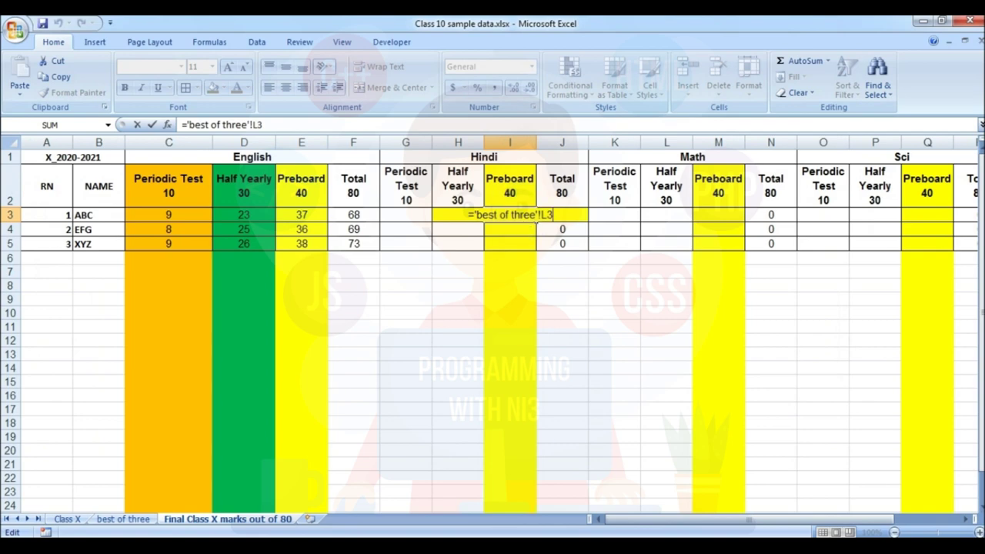
{"action": "left_click", "coordinate": [559, 343]}
{"action": "key", "text": "Return"}
{"action": "double_click", "coordinate": [531, 214]}
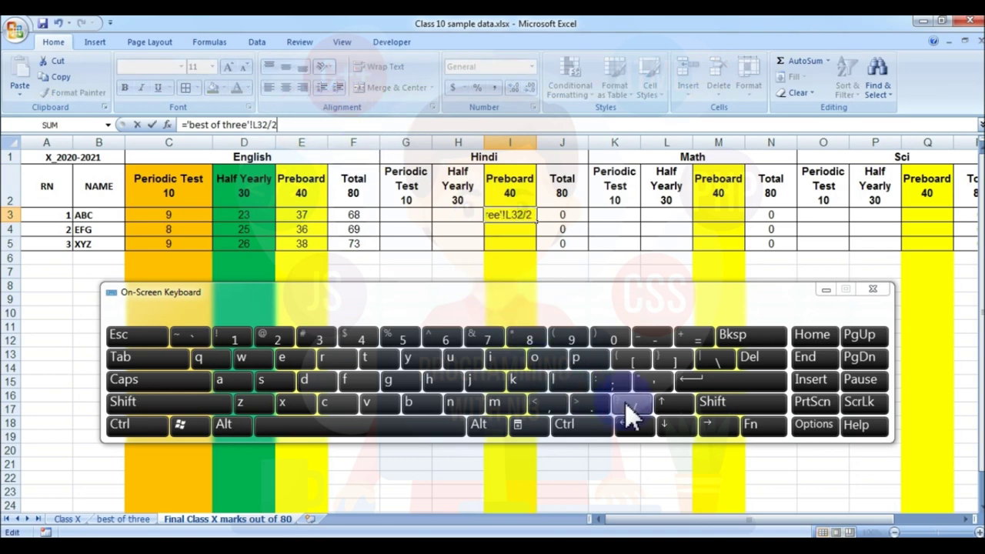
{"action": "type", "text": "/2"}
{"action": "key", "text": "Return"}
{"action": "left_click", "coordinate": [532, 215]}
{"action": "left_click_drag", "start_coordinate": [534, 221], "coordinate": [536, 250]}
Step: Correct the Hindi Preboard formula in I3 to ='best of three'!L3/2
{"action": "double_click", "coordinate": [527, 214]}
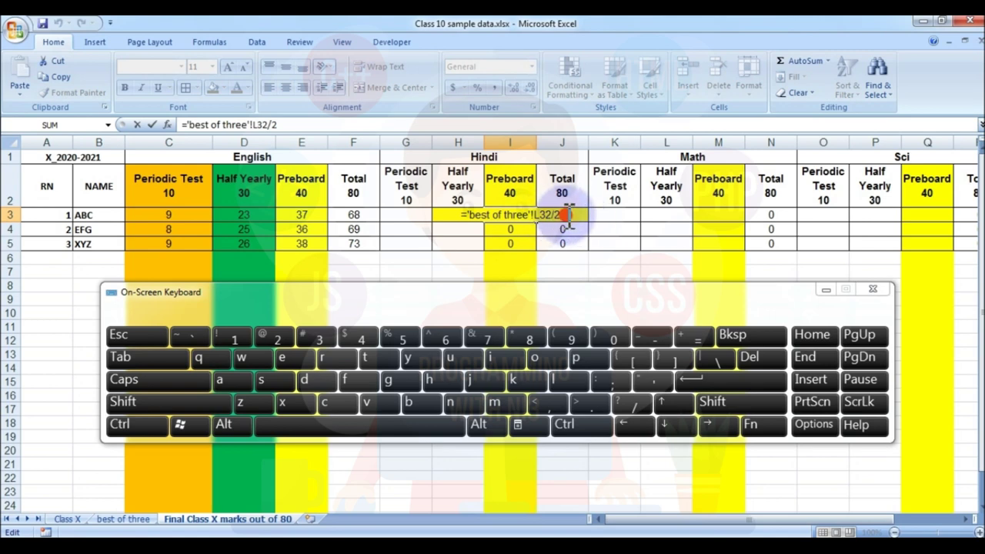
{"action": "left_click_drag", "start_coordinate": [565, 214], "coordinate": [460, 214]}
{"action": "left_click", "coordinate": [567, 209]}
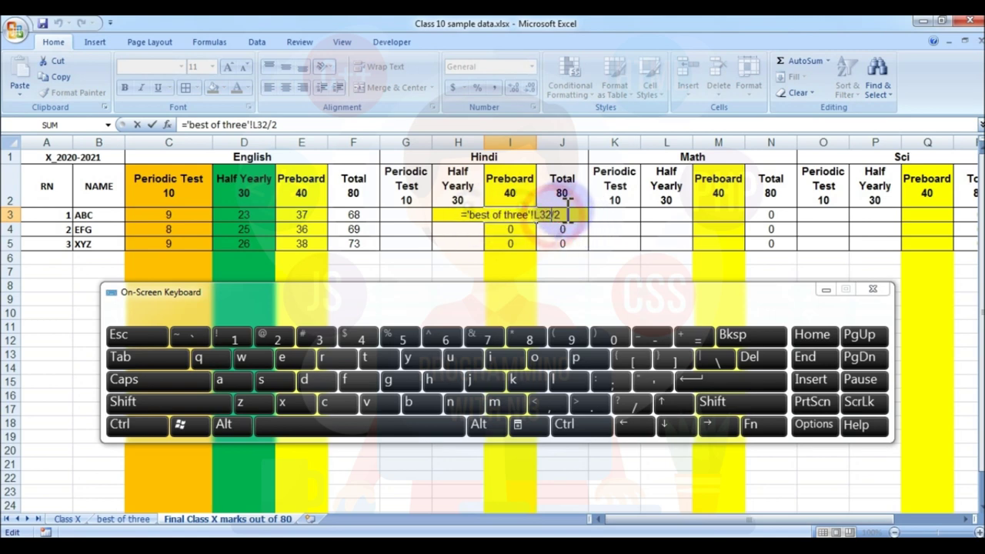
{"action": "key", "text": "Return"}
Step: Fill the Hindi Preboard formula from I3 down to I5 and format I3:J5 with no decimal places
{"action": "left_click", "coordinate": [520, 213]}
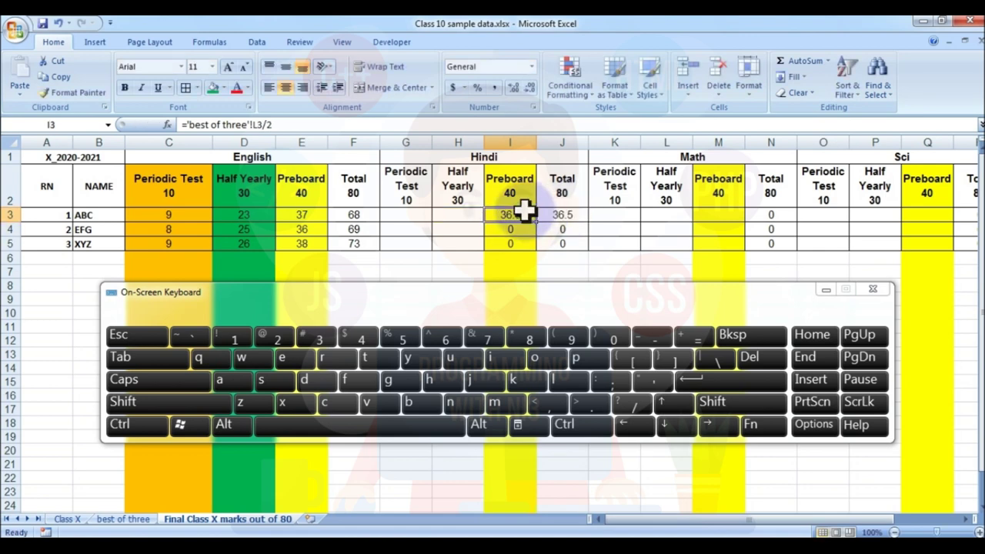
{"action": "left_click_drag", "start_coordinate": [536, 222], "coordinate": [539, 258]}
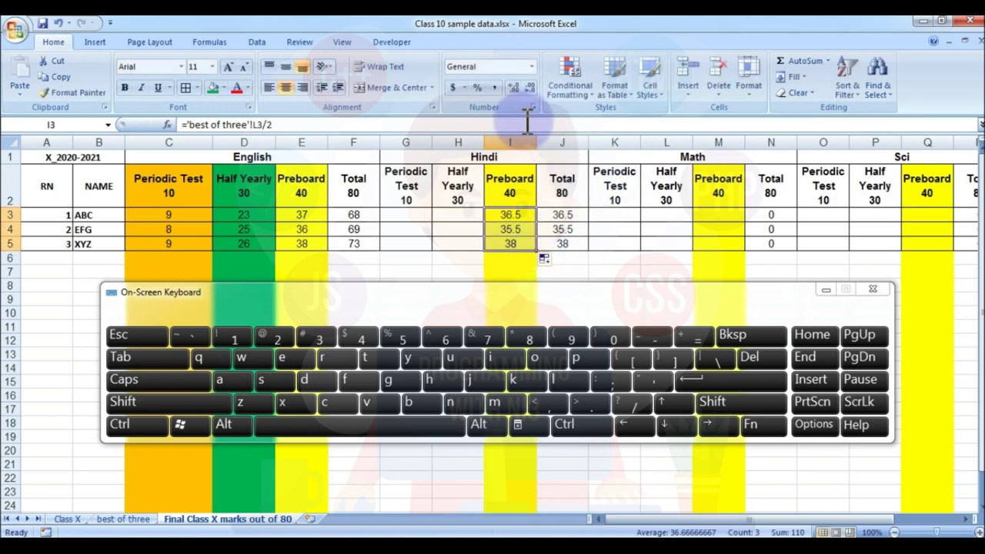
{"action": "left_click", "coordinate": [529, 90]}
{"action": "left_click_drag", "start_coordinate": [556, 220], "coordinate": [567, 243]}
{"action": "left_click", "coordinate": [530, 82]}
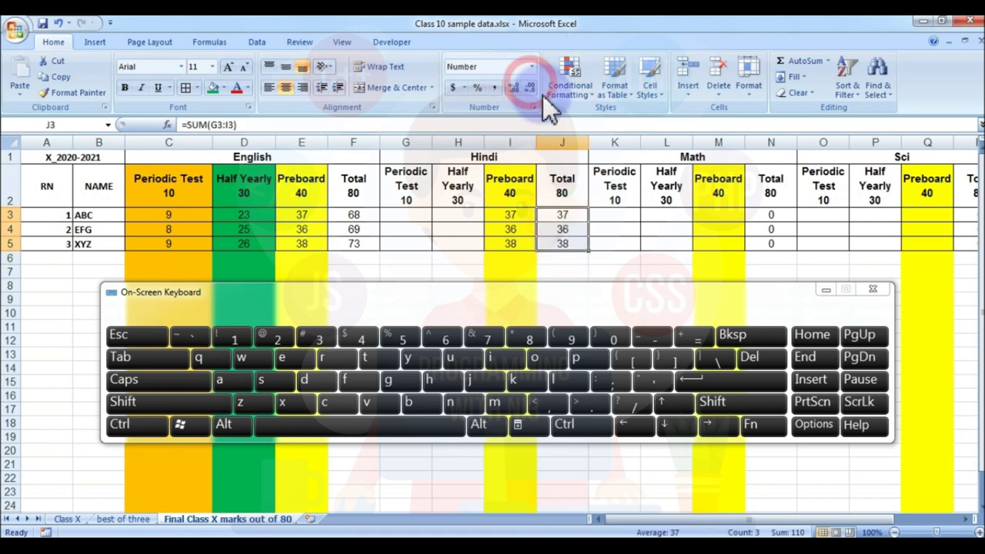
{"action": "left_click", "coordinate": [565, 228]}
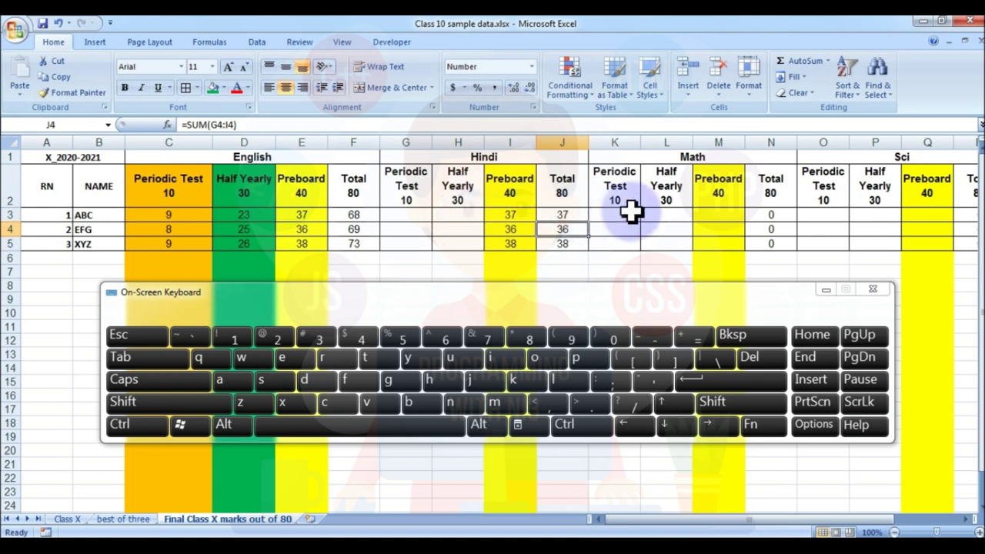
Step: Enter the Math Preboard formula ='best of three'!R3/2 in M3, taking the Math Best mark from the best of three sheet
{"action": "left_click", "coordinate": [698, 213]}
{"action": "type", "text": "="}
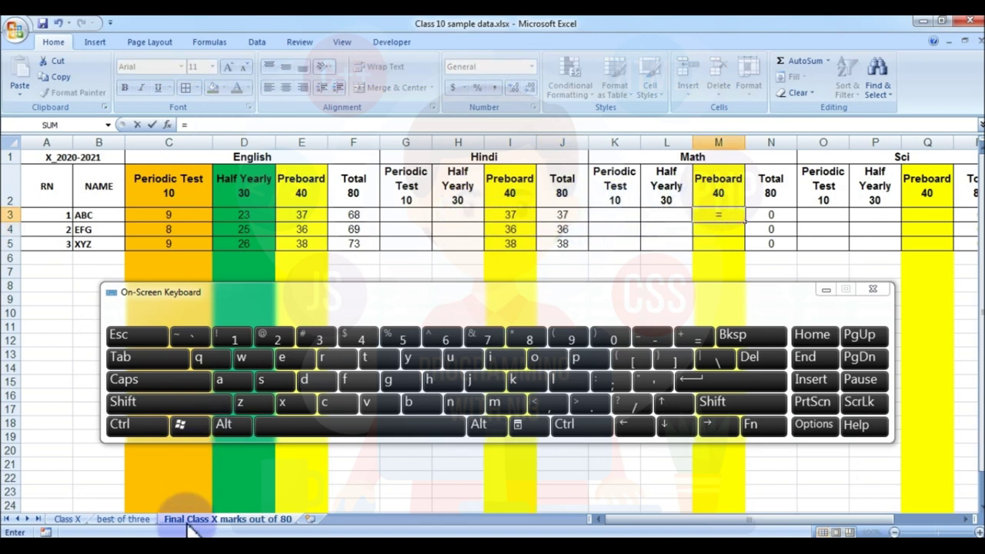
{"action": "left_click", "coordinate": [119, 526]}
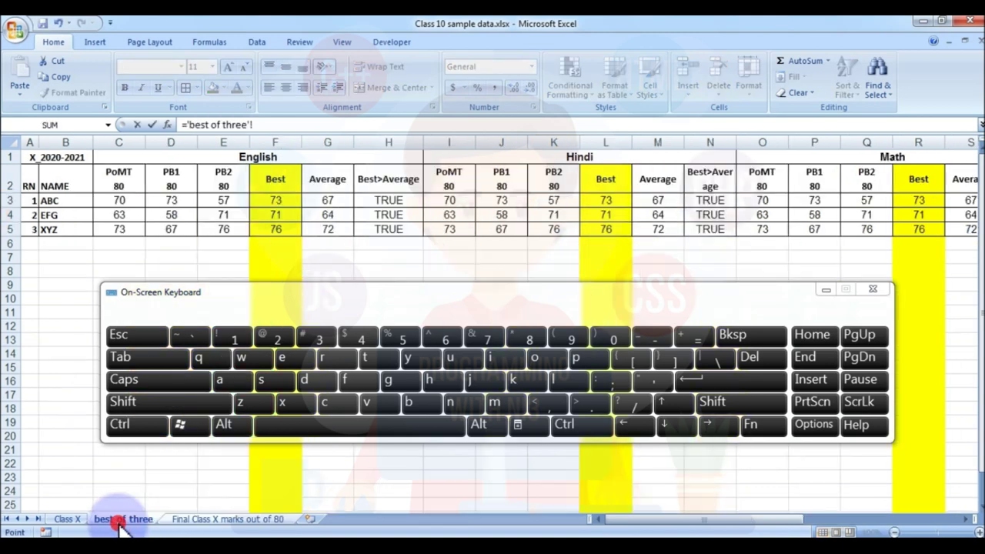
{"action": "left_click", "coordinate": [923, 200]}
{"action": "key", "text": "Return"}
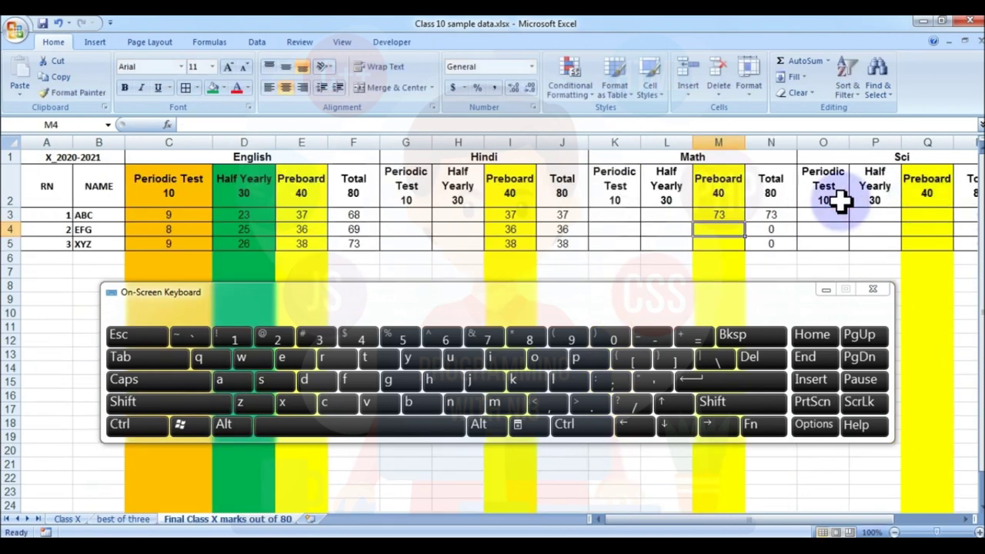
{"action": "double_click", "coordinate": [723, 214]}
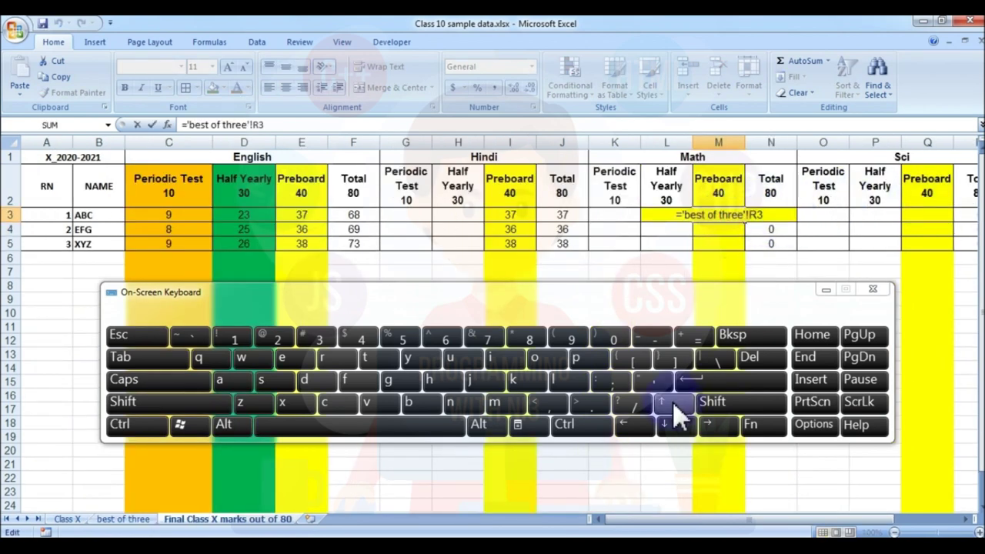
{"action": "key", "text": "Return"}
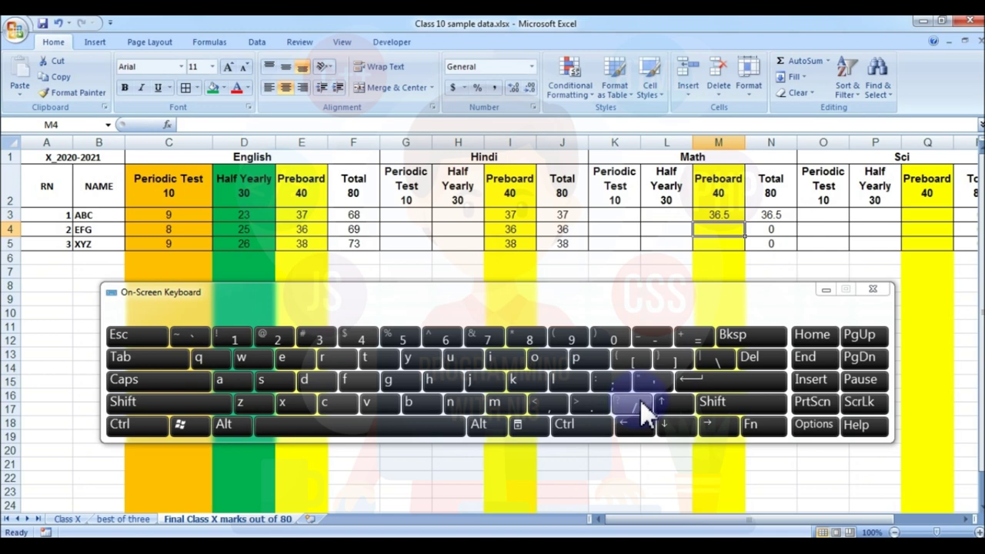
Step: Format the Math Preboard and Total cells M3:N5 with no decimal places and fill the M3 formula down to M5
{"action": "left_click_drag", "start_coordinate": [717, 216], "coordinate": [770, 243]}
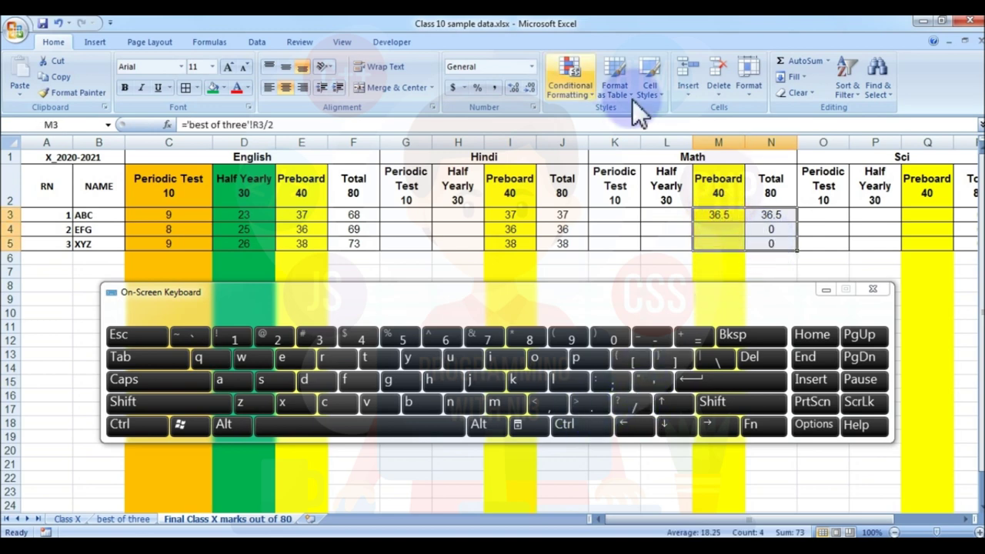
{"action": "left_click", "coordinate": [730, 215]}
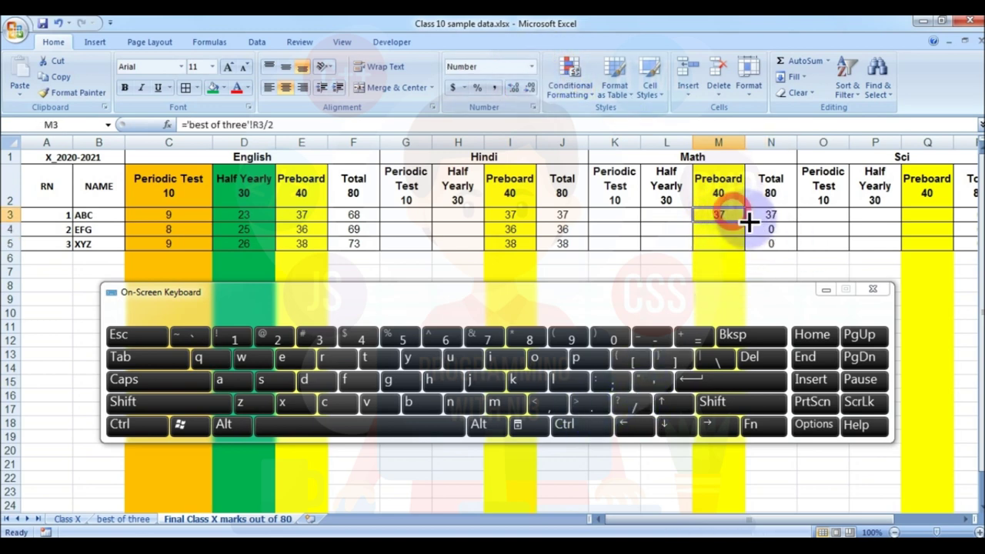
{"action": "left_click_drag", "start_coordinate": [747, 222], "coordinate": [747, 248]}
Step: Enter the Sci Preboard formula ='best of three'!X3/2 in Q3, taking the Sci Best mark from the best of three sheet
{"action": "left_click", "coordinate": [929, 216]}
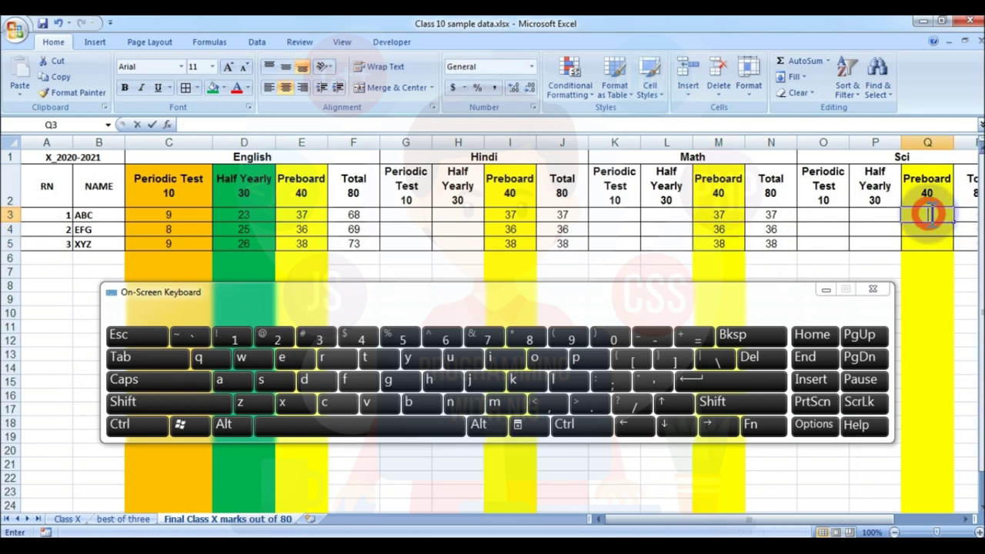
{"action": "type", "text": "="}
{"action": "left_click", "coordinate": [123, 518]}
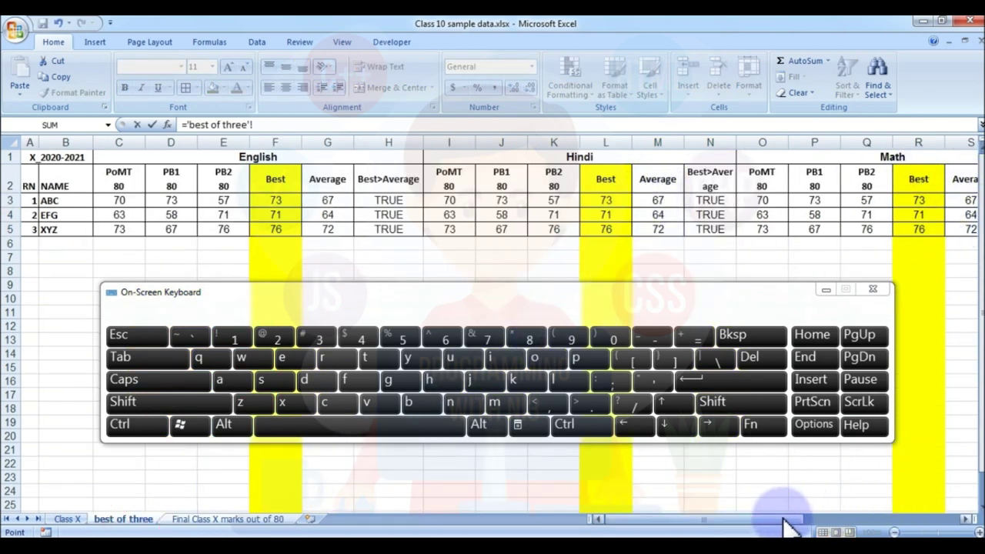
{"action": "left_click_drag", "start_coordinate": [791, 527], "coordinate": [900, 523]}
{"action": "left_click", "coordinate": [727, 201]}
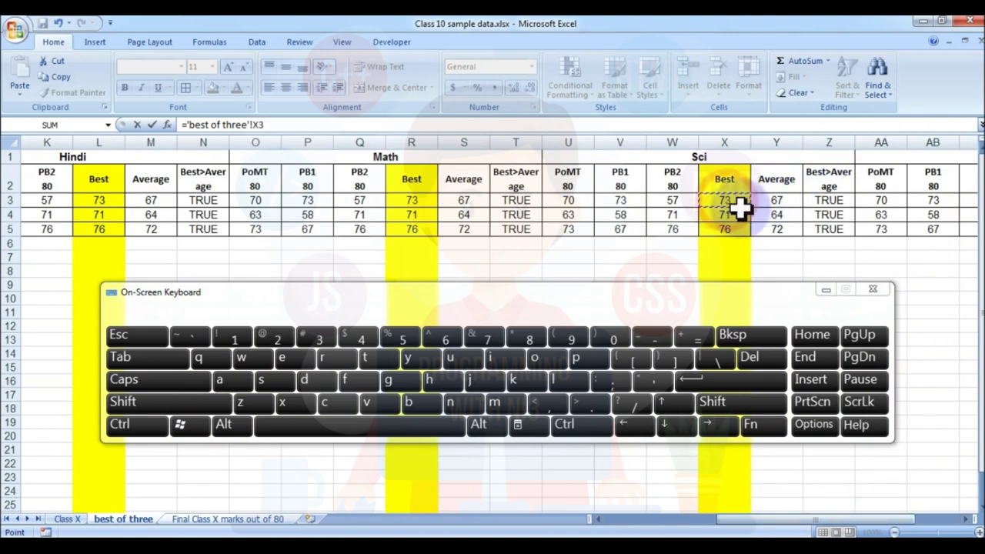
{"action": "key", "text": "Return"}
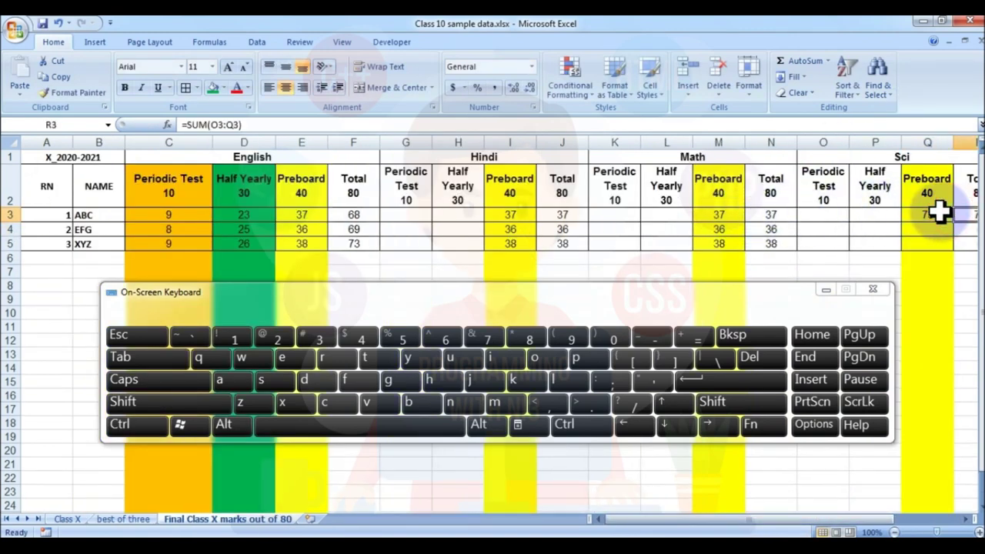
{"action": "double_click", "coordinate": [940, 215]}
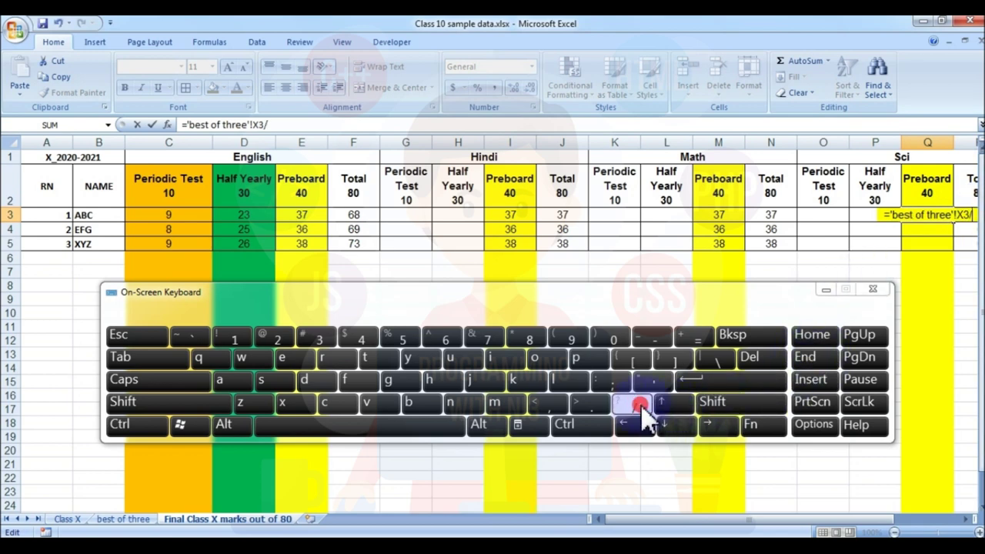
{"action": "key", "text": "Return"}
Step: Format the Sci Preboard and Total cells Q3:R5 with no decimal places and fill the Q3 formula down to Q5
{"action": "left_click_drag", "start_coordinate": [923, 218], "coordinate": [965, 244]}
{"action": "left_click", "coordinate": [528, 89]}
{"action": "left_click", "coordinate": [939, 217]}
{"action": "left_click_drag", "start_coordinate": [954, 218], "coordinate": [947, 242]}
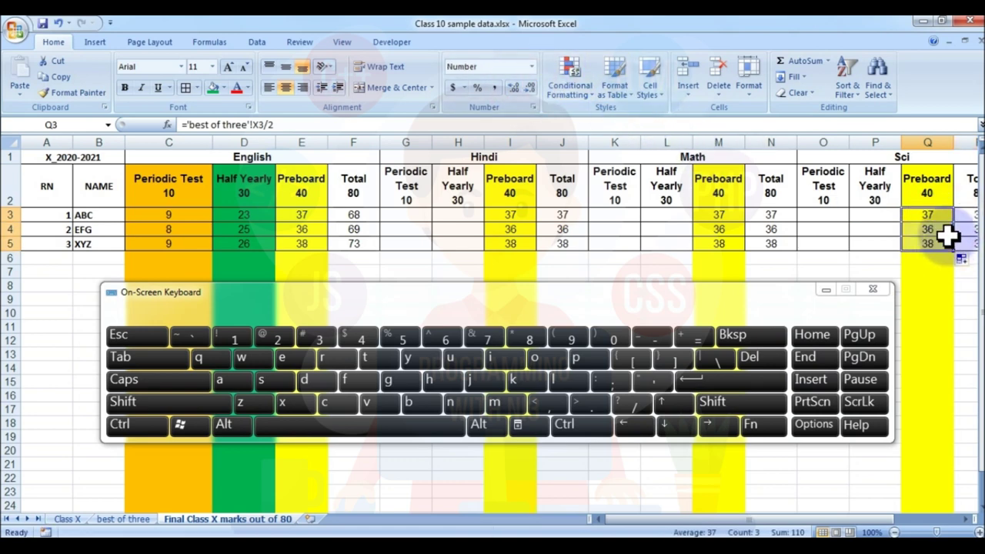
Step: Link the So.Sci Preboard cell U3 to the So. Sci Best mark in AD3 of the best of three sheet
{"action": "key", "text": "Right"}
{"action": "key", "text": "Right"}
{"action": "key", "text": "Right"}
{"action": "key", "text": "Right"}
{"action": "key", "text": "Right"}
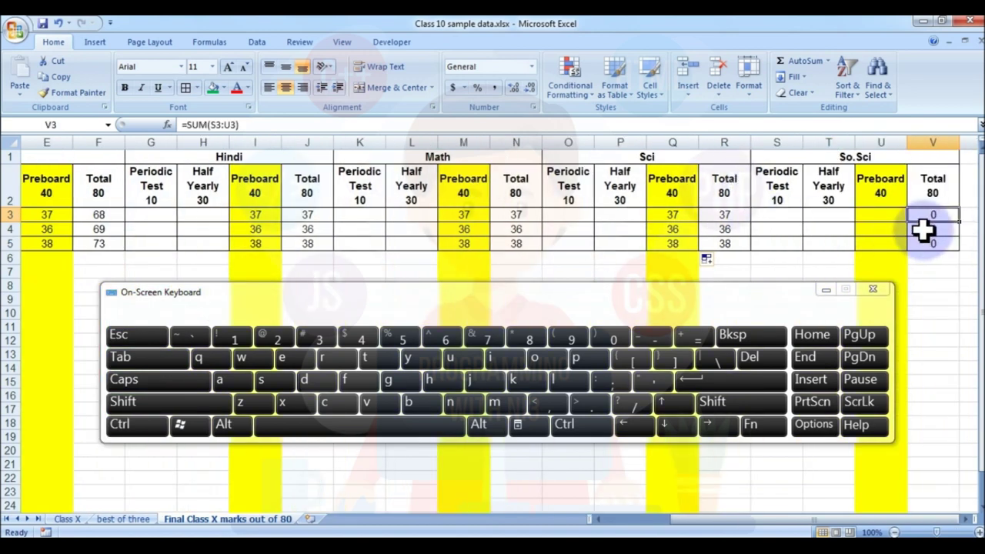
{"action": "double_click", "coordinate": [890, 217]}
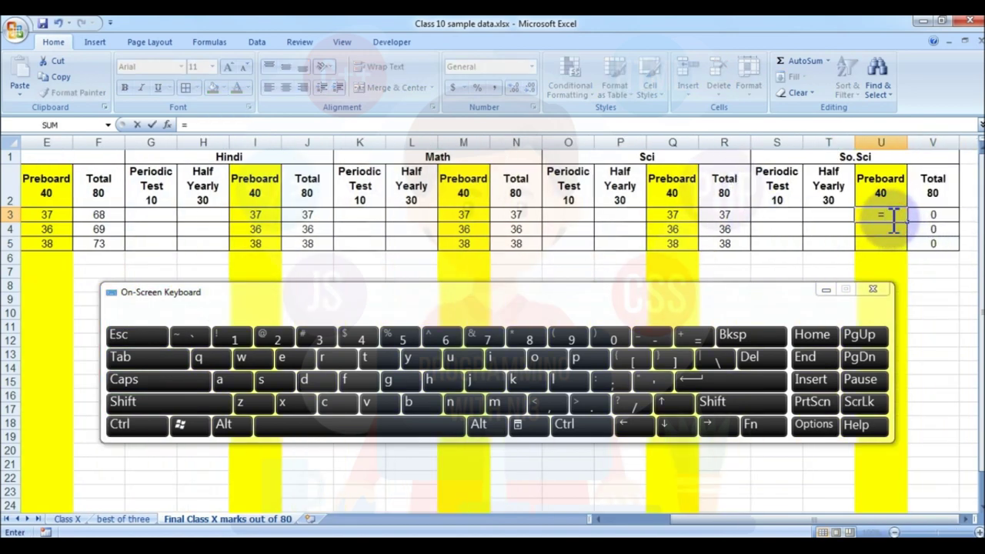
{"action": "left_click", "coordinate": [145, 519]}
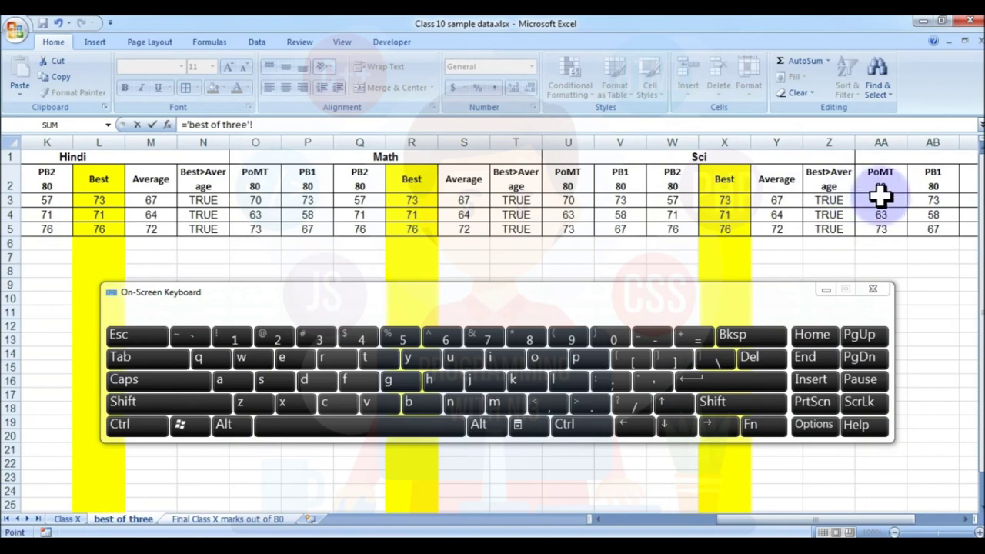
{"action": "left_click", "coordinate": [798, 523]}
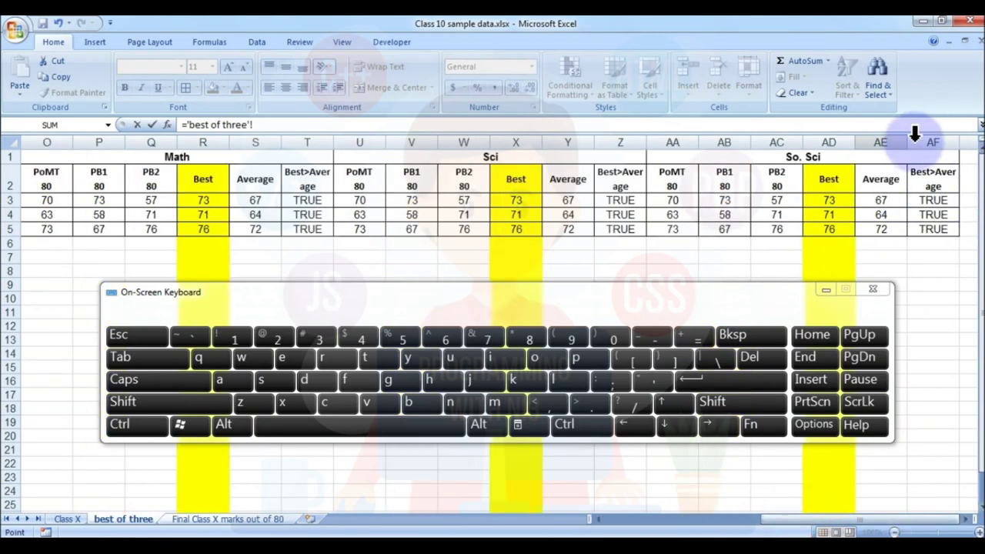
{"action": "left_click", "coordinate": [831, 201]}
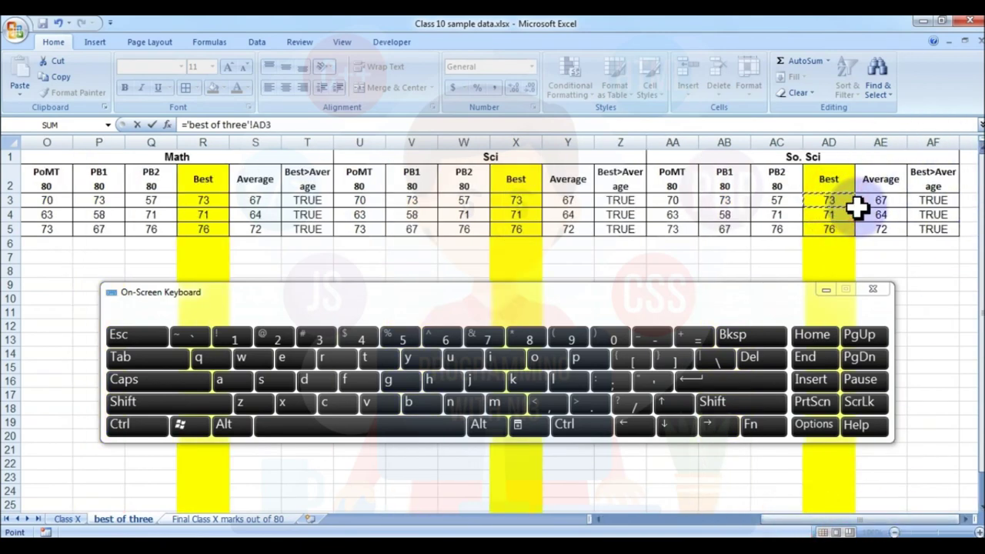
{"action": "key", "text": "Return"}
Step: Extend the So.Sci Preboard formula in U3 to ='best of three'!AD3/2
{"action": "double_click", "coordinate": [879, 214]}
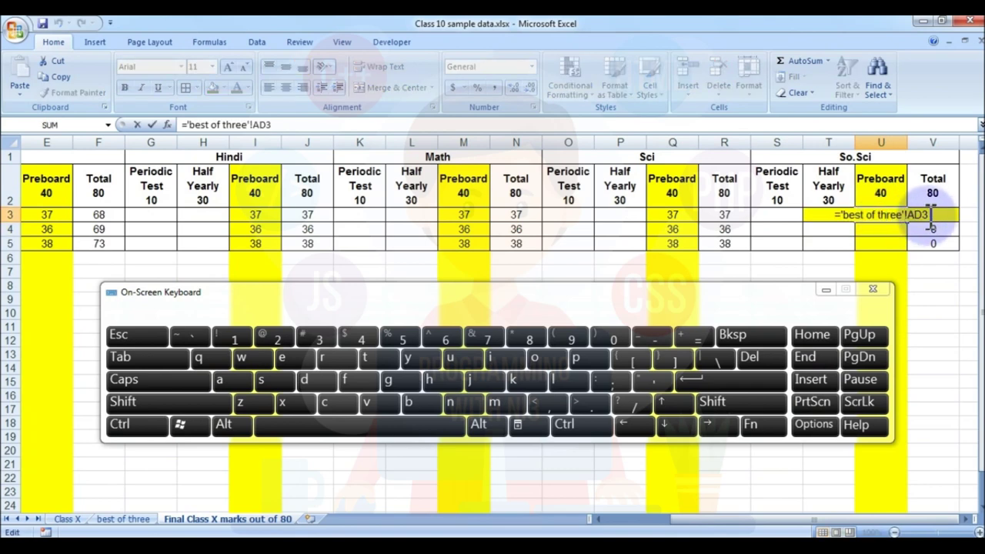
{"action": "left_click", "coordinate": [637, 404]}
{"action": "type", "text": "2"}
{"action": "left_click", "coordinate": [754, 383]}
Step: Format the So.Sci Preboard and Total cells U3:V5 with no decimal places and fill the U3 formula down to U5
{"action": "left_click_drag", "start_coordinate": [884, 212], "coordinate": [931, 239]}
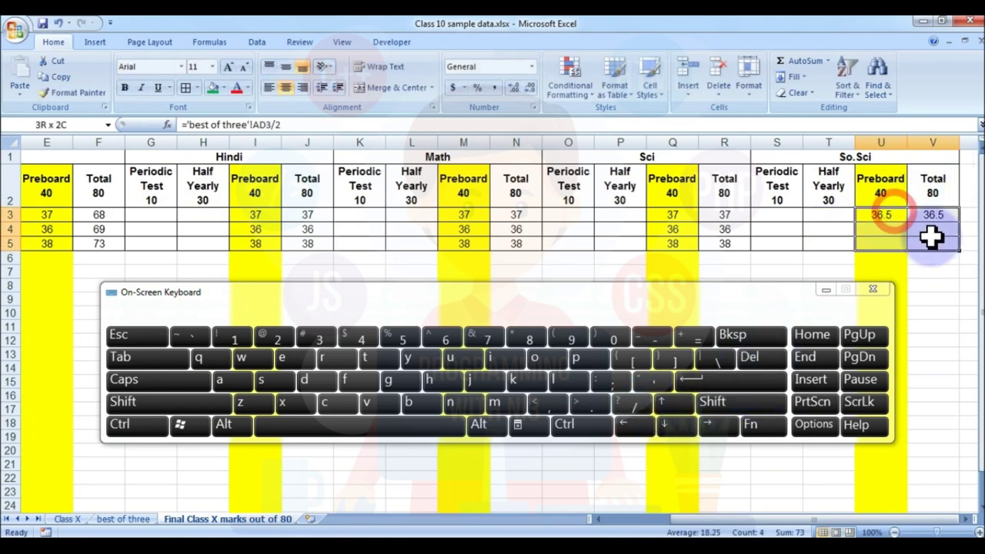
{"action": "left_click", "coordinate": [526, 86]}
{"action": "left_click", "coordinate": [898, 216]}
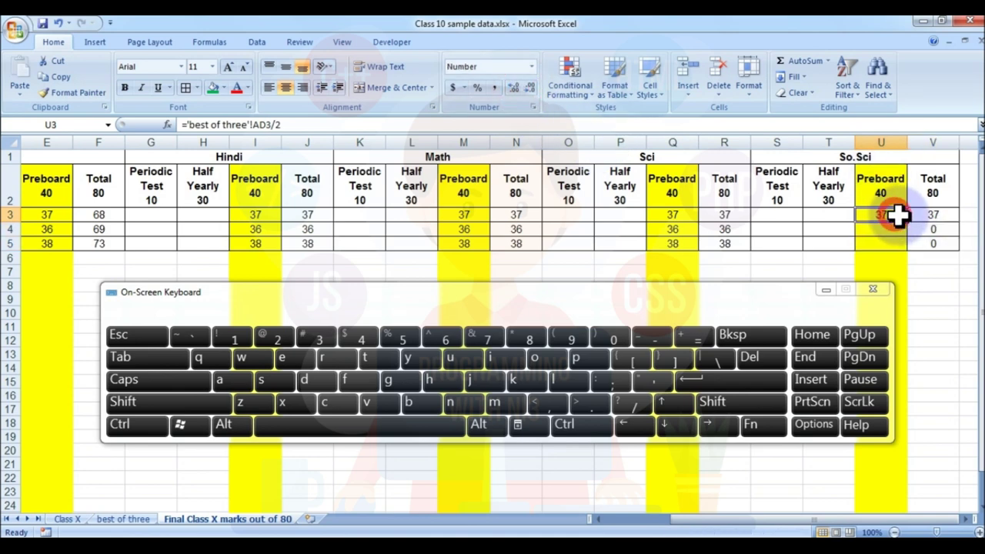
{"action": "left_click_drag", "start_coordinate": [908, 222], "coordinate": [906, 250]}
{"action": "left_click", "coordinate": [934, 299]}
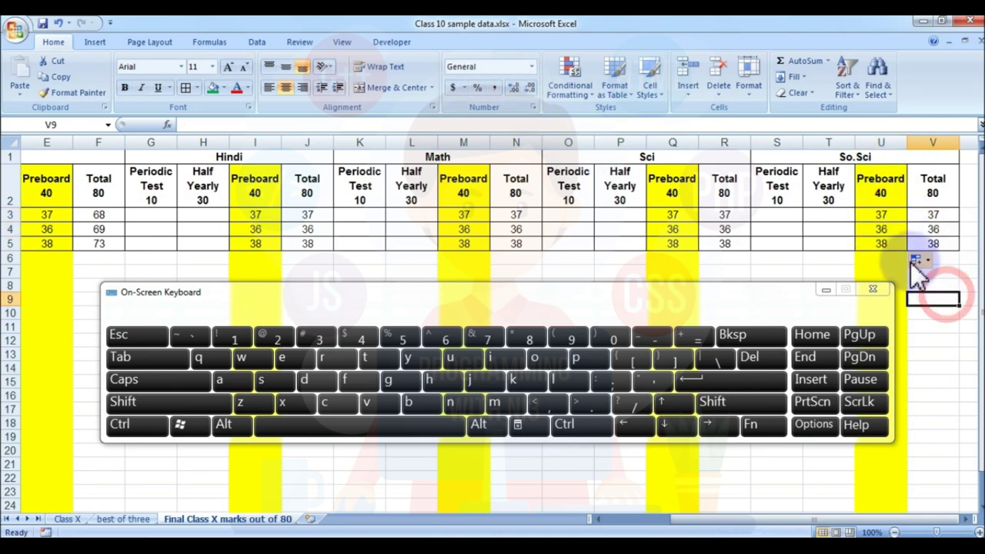
Step: Hide the on-screen keyboard and return to the start of the Final Class X marks out of 80 sheet
{"action": "left_click", "coordinate": [825, 290]}
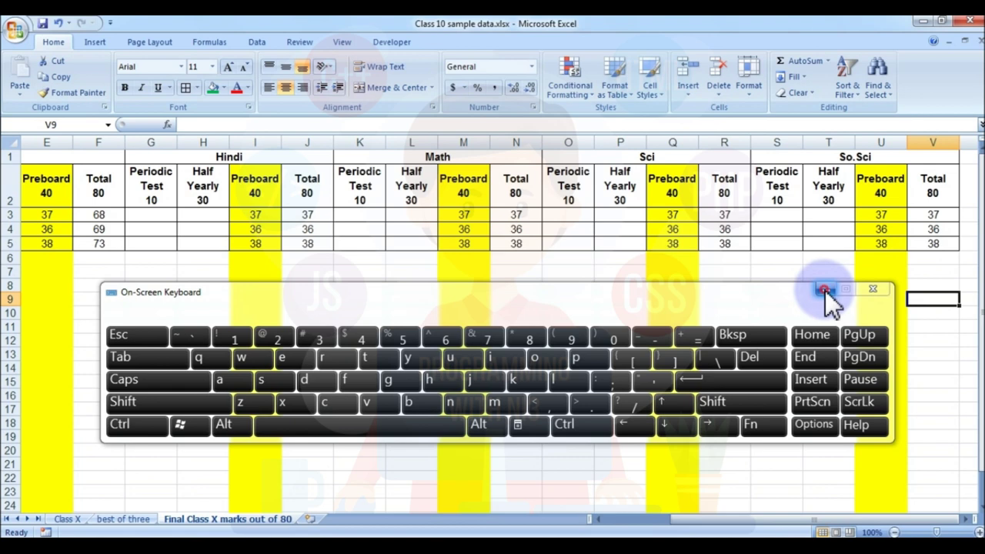
{"action": "left_click", "coordinate": [221, 213]}
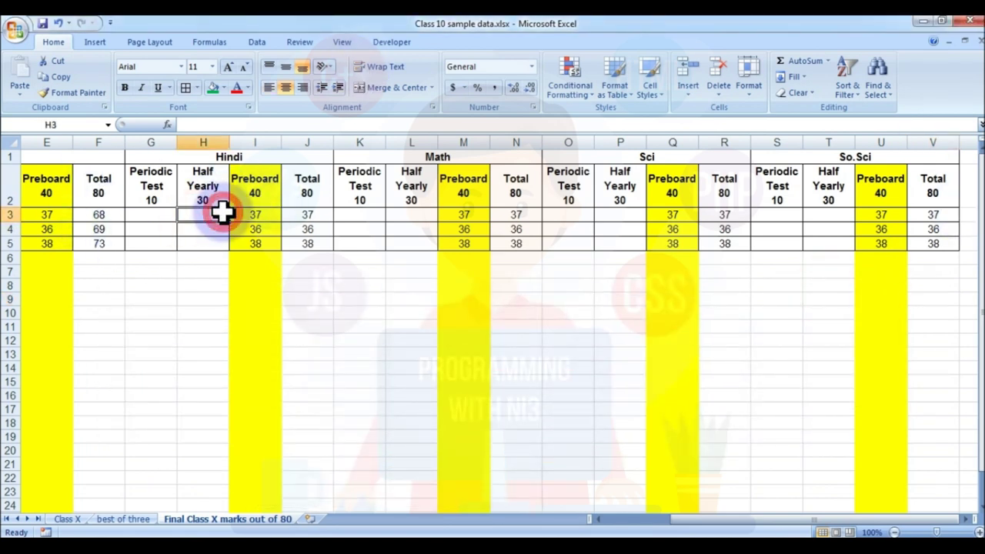
{"action": "key", "text": "ctrl+Home"}
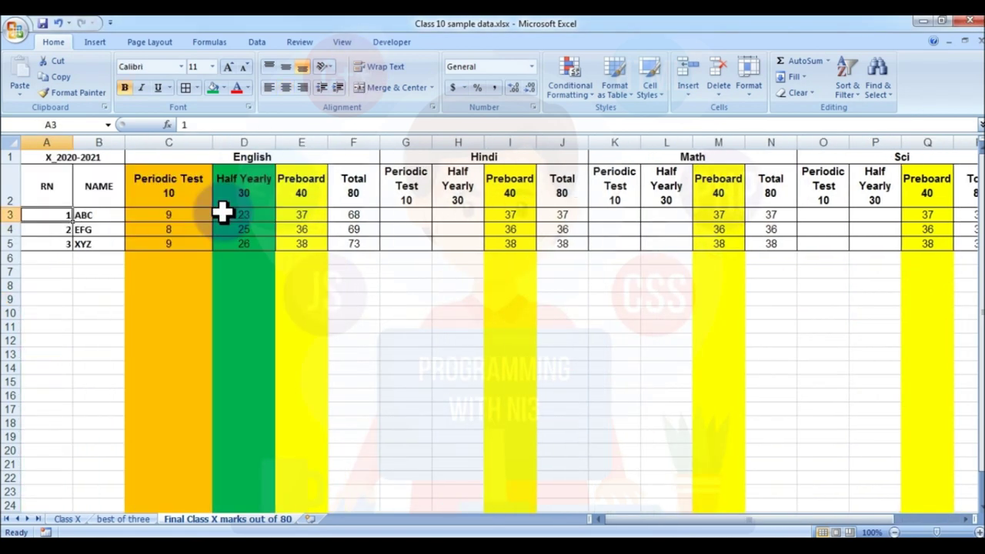
{"action": "left_click", "coordinate": [127, 518]}
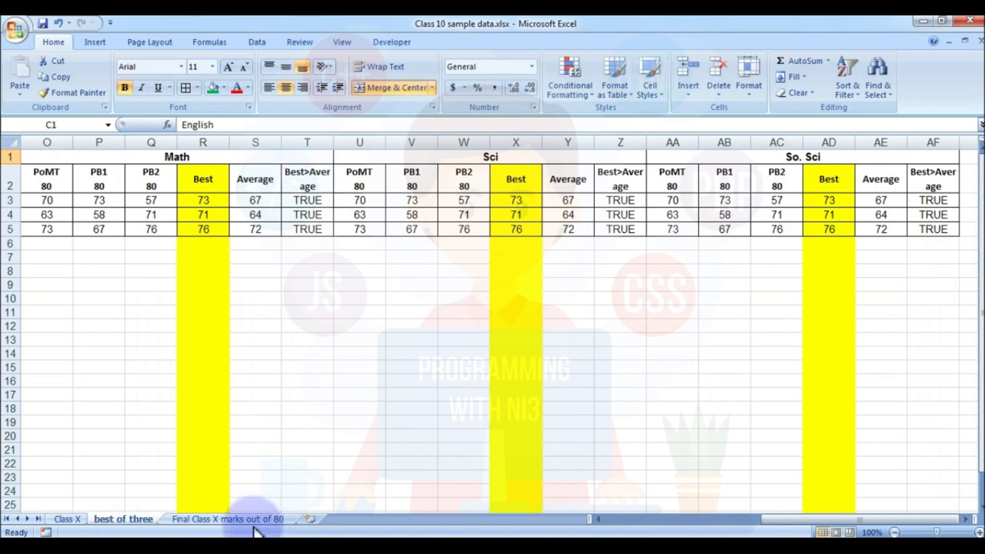
{"action": "left_click", "coordinate": [231, 519]}
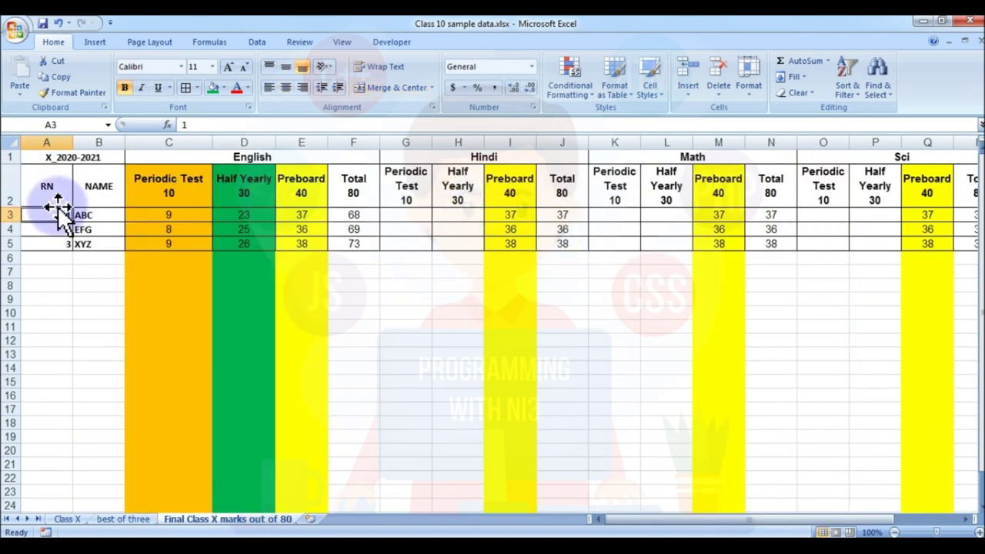
Step: Enter the Hindi Periodic Test formula ='Class X'!H4*10/80 in G3, using the Hindi PrMT mark from the Class X sheet
{"action": "left_click", "coordinate": [393, 218]}
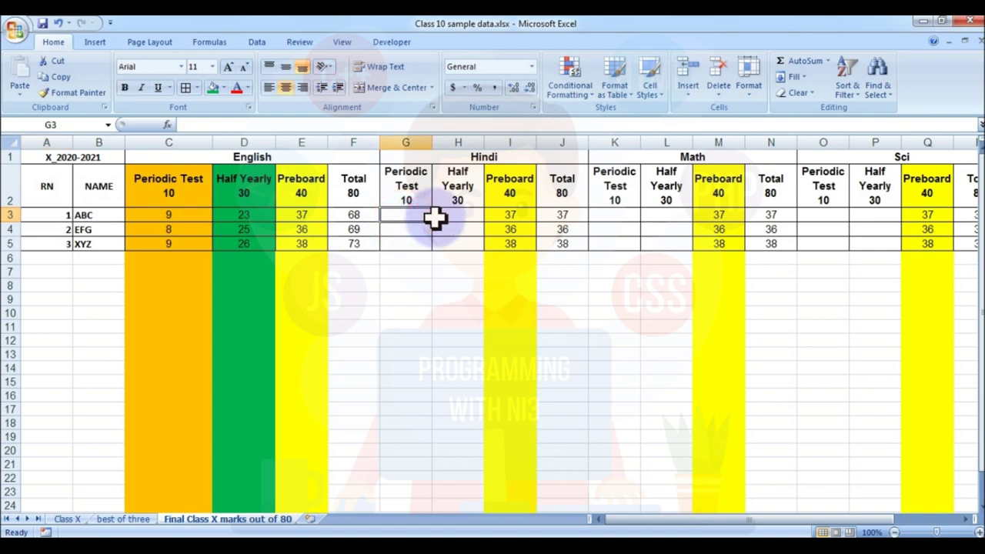
{"action": "double_click", "coordinate": [408, 216]}
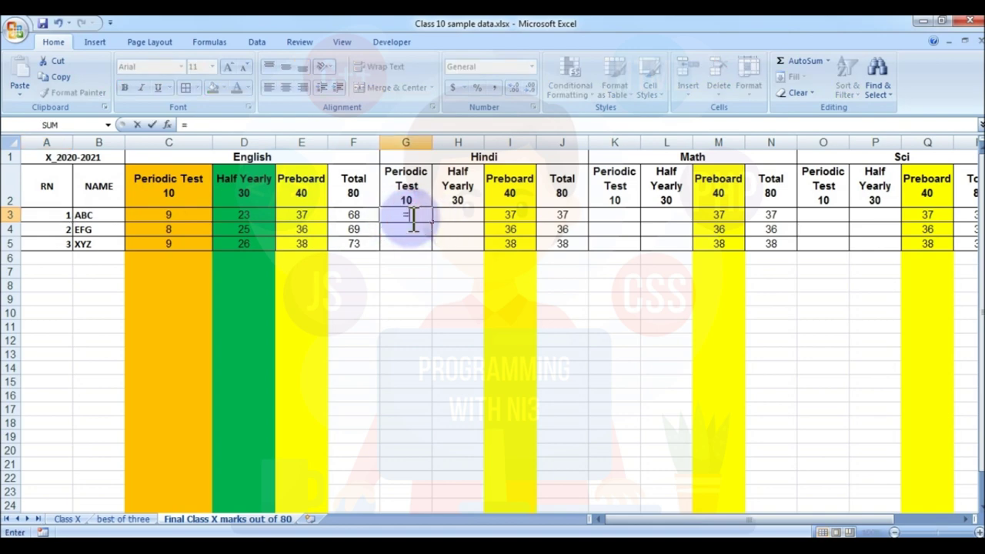
{"action": "type", "text": "="}
{"action": "left_click", "coordinate": [67, 519]}
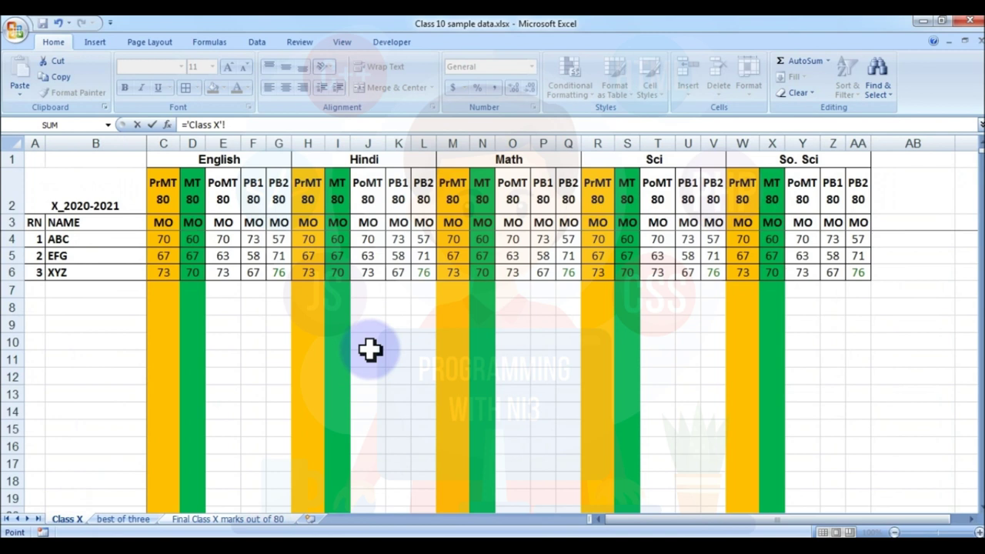
{"action": "left_click", "coordinate": [308, 240]}
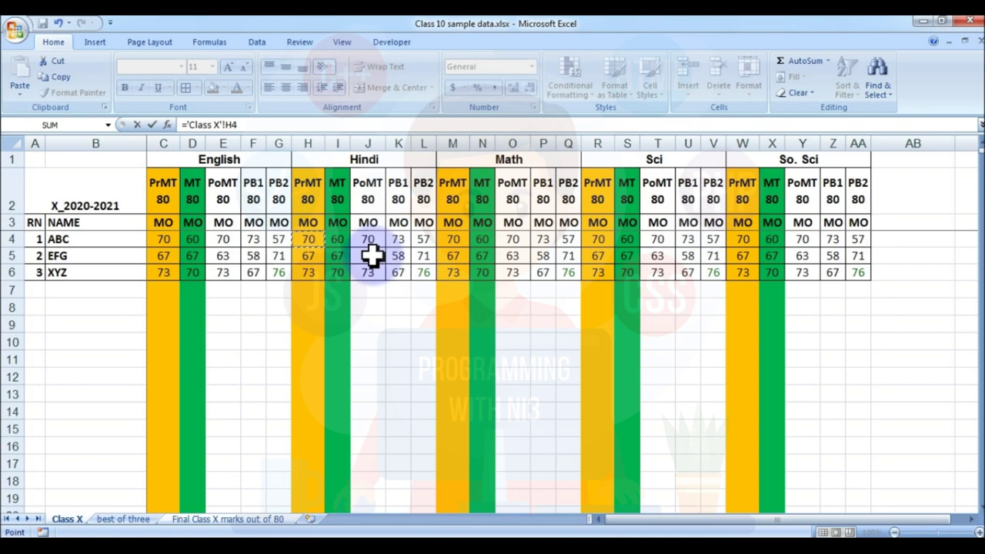
{"action": "key", "text": "F2"}
{"action": "left_click", "coordinate": [405, 215]}
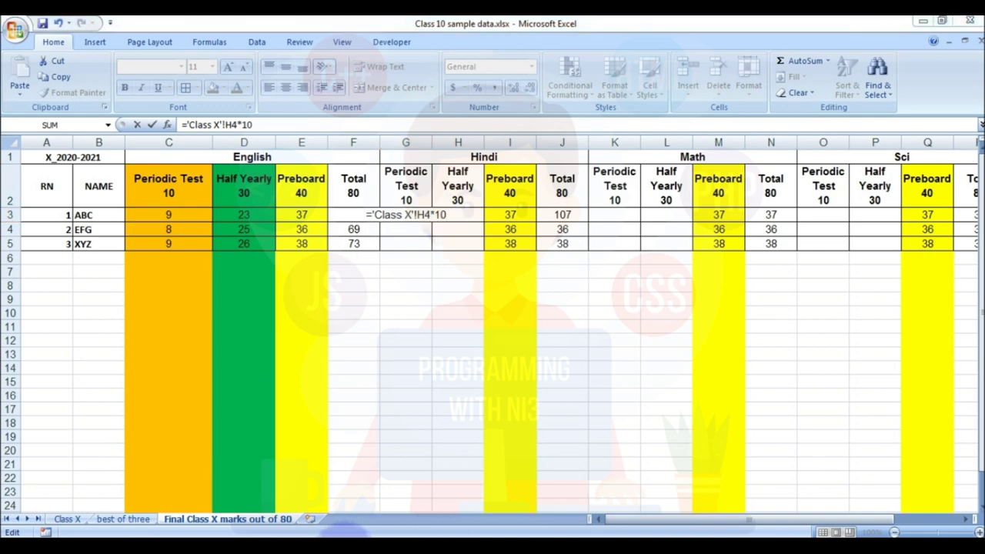
{"action": "key", "text": "ctrl+super+o"}
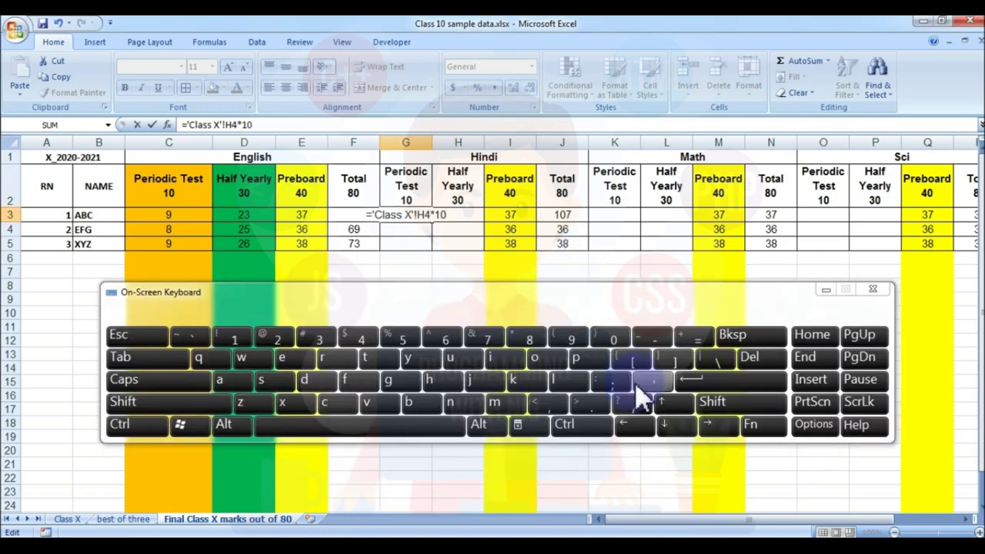
{"action": "left_click", "coordinate": [651, 407]}
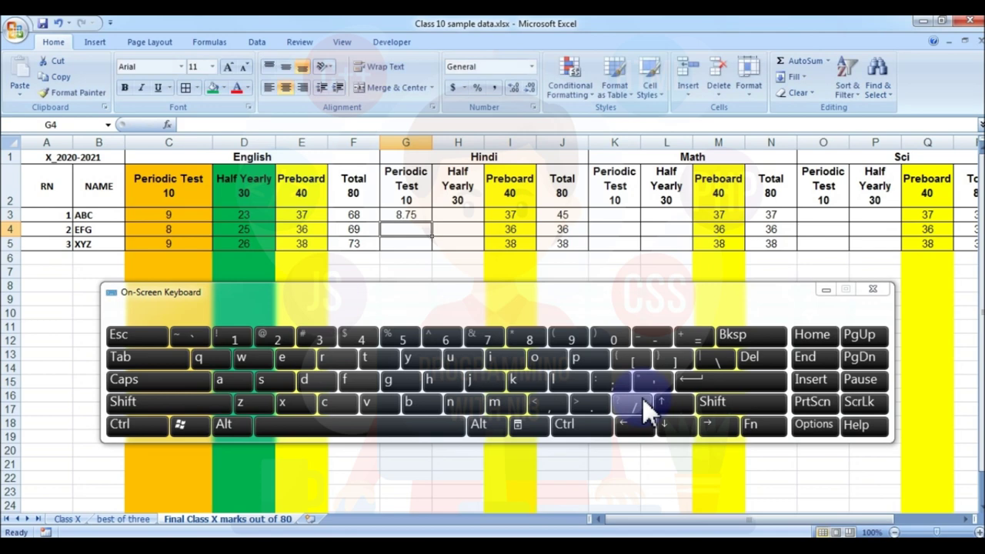
Step: Format the Hindi Periodic Test and Half Yearly cells G3:H5 with no decimal places and fill the G3 formula down to G5
{"action": "left_click_drag", "start_coordinate": [407, 215], "coordinate": [467, 240]}
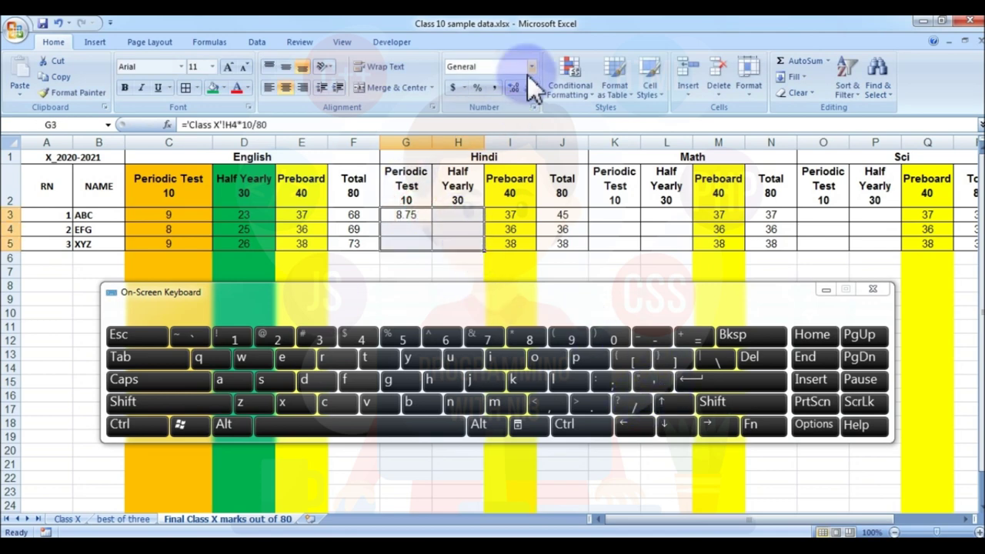
{"action": "left_click", "coordinate": [528, 88]}
{"action": "left_click", "coordinate": [528, 88]}
{"action": "left_click", "coordinate": [402, 213]}
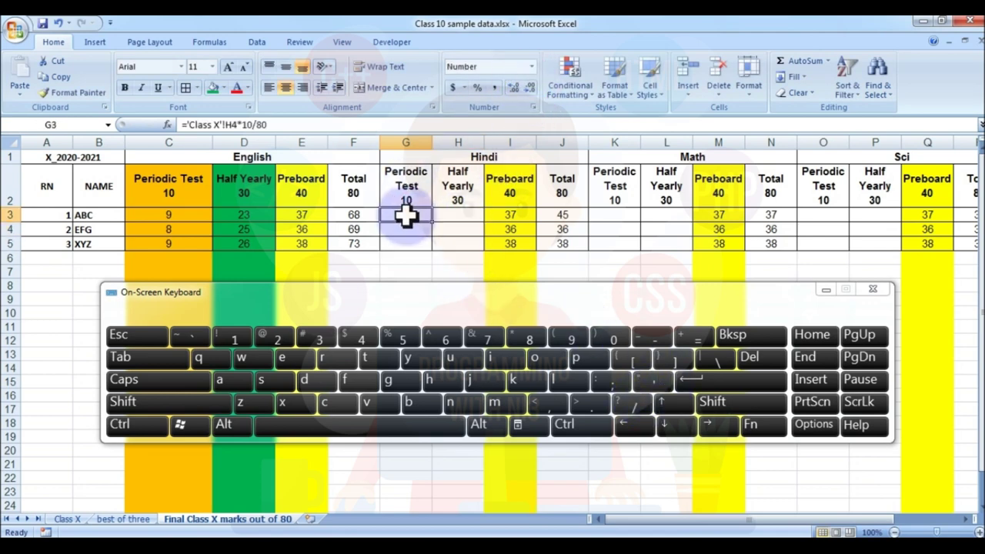
{"action": "left_click_drag", "start_coordinate": [432, 221], "coordinate": [443, 241]}
Step: Copy the Hindi Periodic Test formula from G3 into the Math Periodic Test cell K3
{"action": "left_click", "coordinate": [408, 213]}
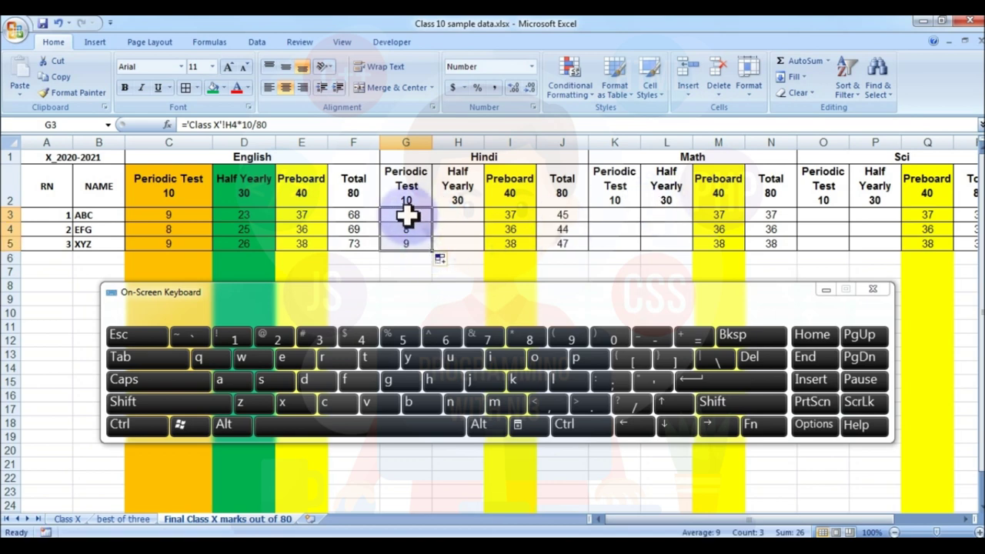
{"action": "key", "text": "ctrl+c"}
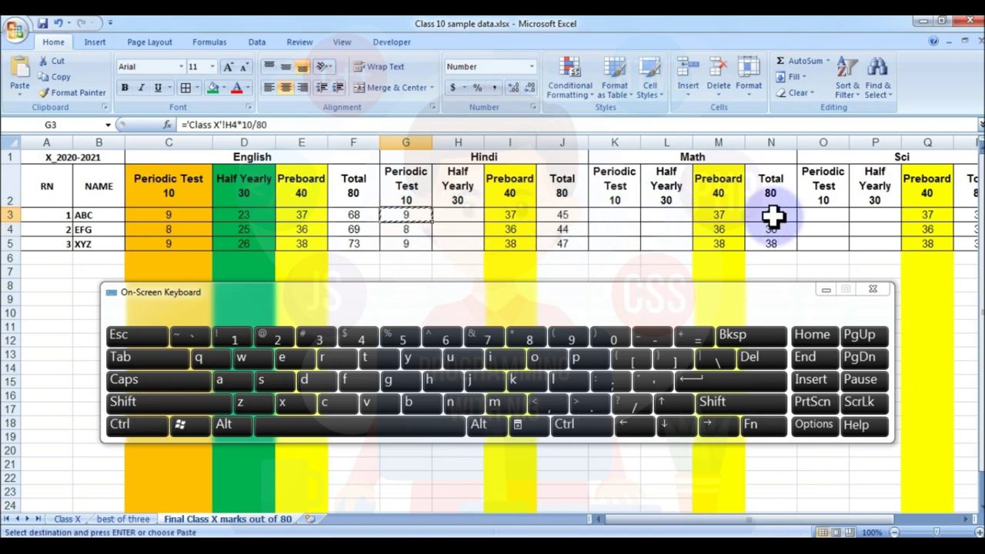
{"action": "left_click", "coordinate": [598, 214]}
{"action": "key", "text": "ctrl+v"}
Step: Change the Math Periodic Test formula in K3 to ='Class X'!M4*10/80 and fill it down to K5
{"action": "double_click", "coordinate": [627, 216]}
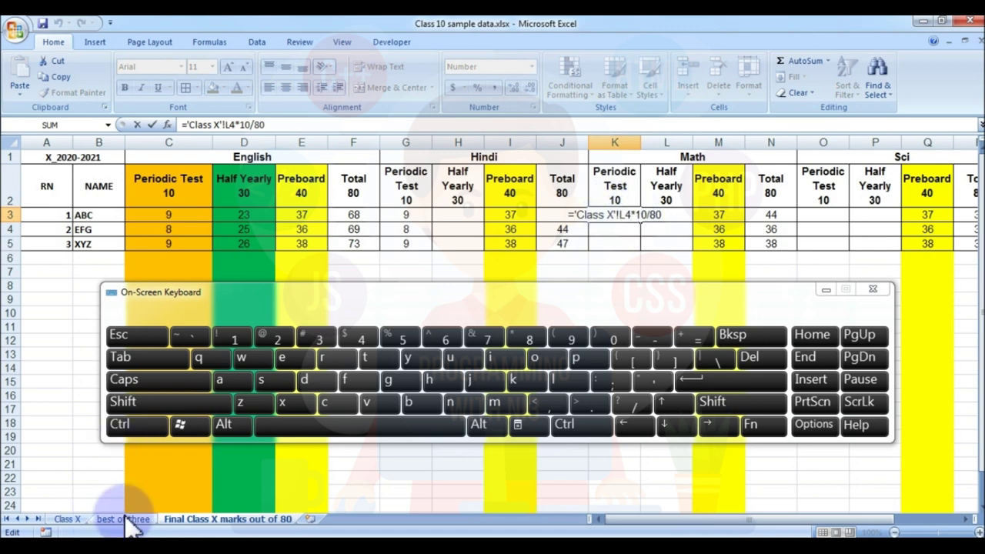
{"action": "left_click", "coordinate": [76, 519]}
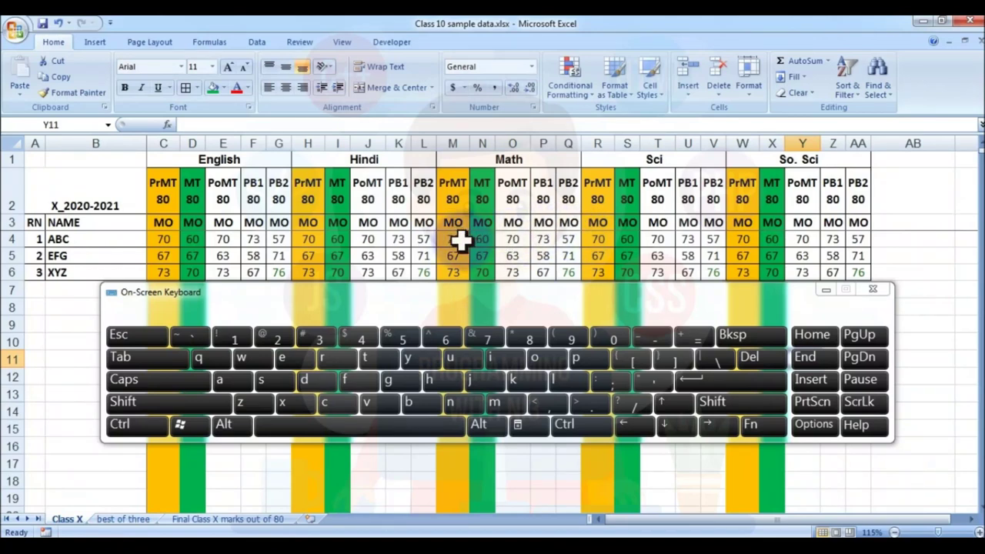
{"action": "left_click", "coordinate": [246, 517]}
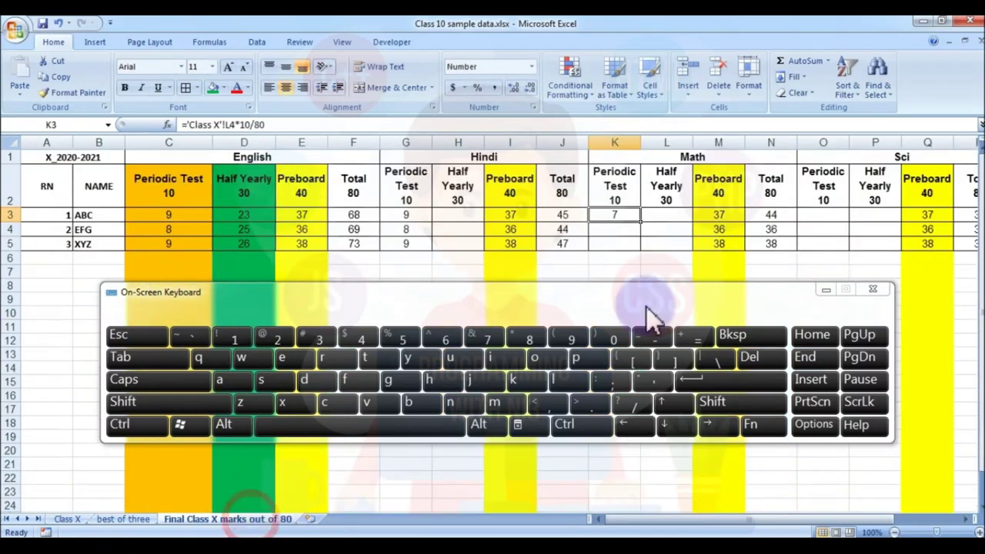
{"action": "double_click", "coordinate": [624, 216]}
{"action": "key", "text": "shift"}
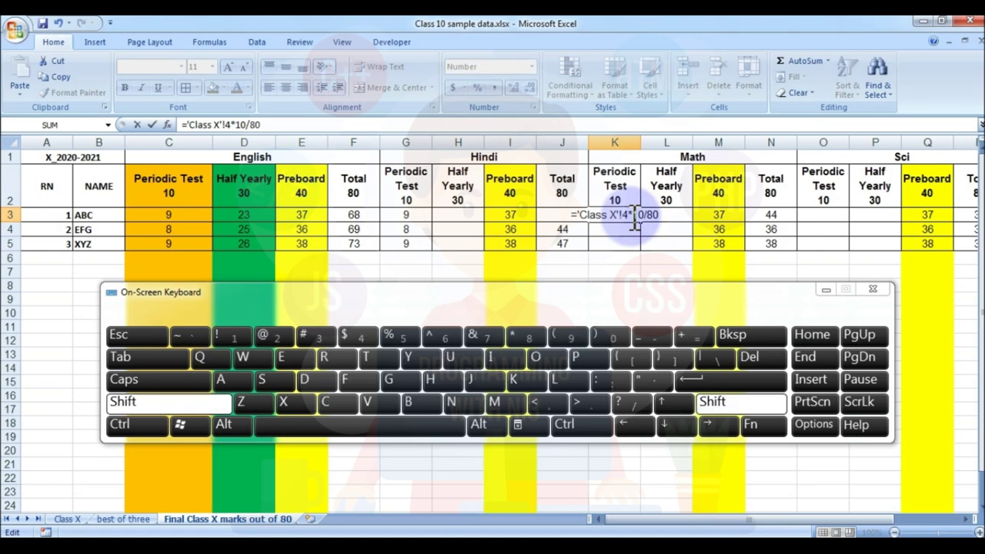
{"action": "type", "text": "M"}
{"action": "key", "text": "Return"}
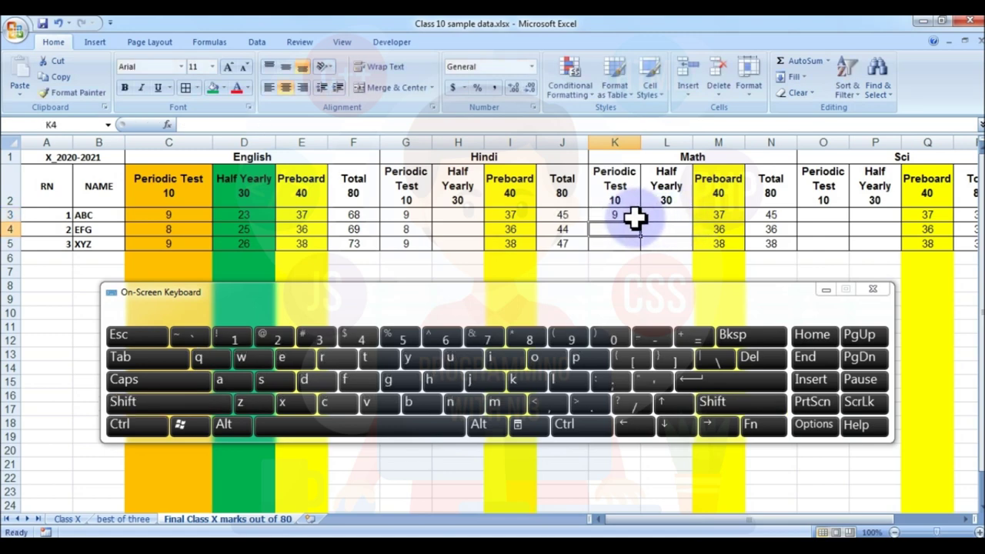
{"action": "left_click_drag", "start_coordinate": [643, 223], "coordinate": [637, 250]}
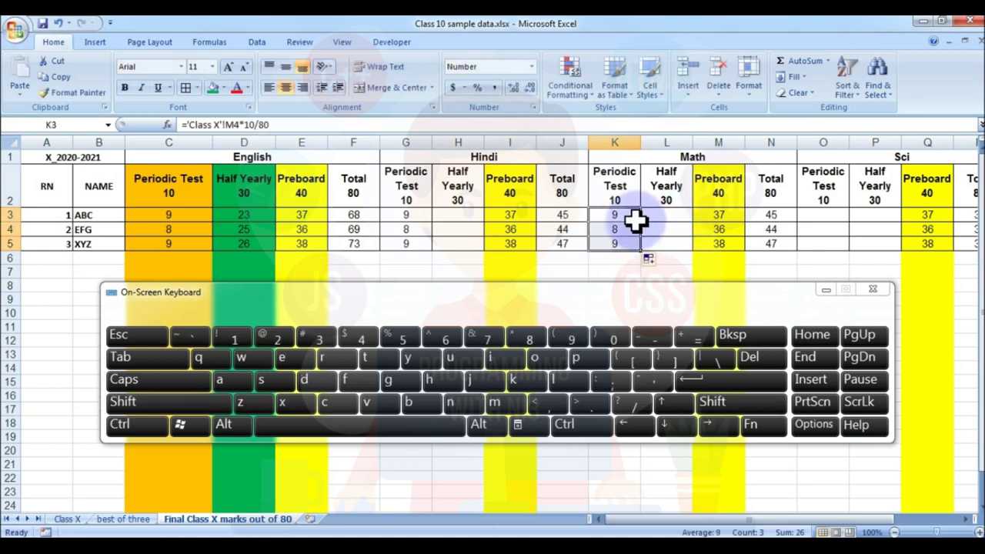
Step: Copy the Math Periodic Test formula from K3 into the Sci Periodic Test cell O3
{"action": "left_click", "coordinate": [821, 218]}
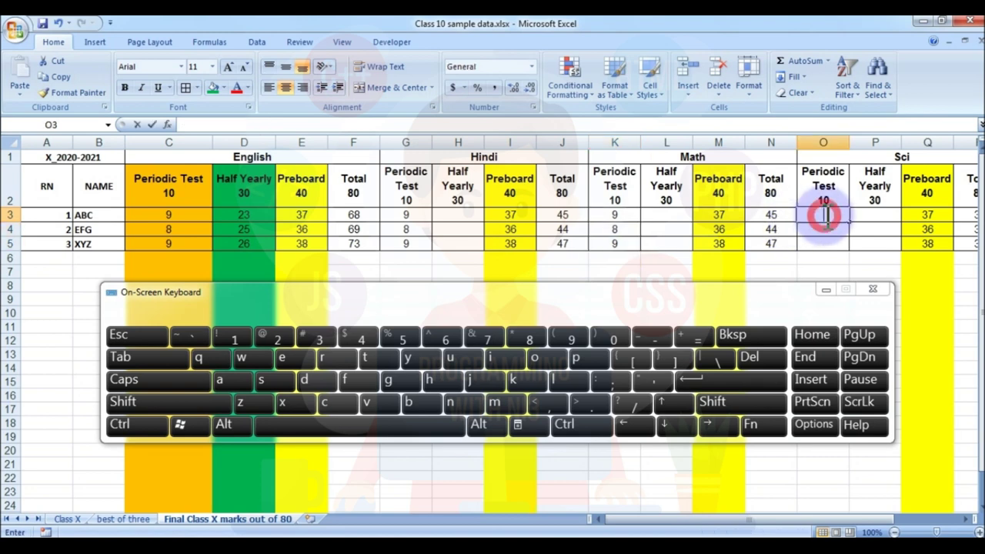
{"action": "left_click", "coordinate": [615, 216]}
{"action": "key", "text": "ctrl"}
{"action": "key", "text": "ctrl+c"}
{"action": "left_click", "coordinate": [822, 215]}
{"action": "key", "text": "ctrl+v"}
{"action": "double_click", "coordinate": [837, 215]}
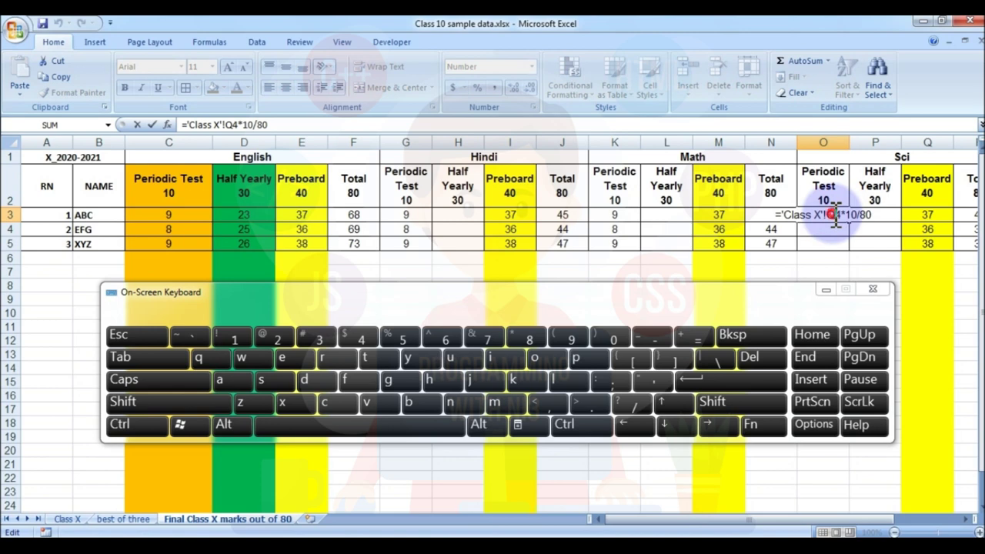
{"action": "left_click", "coordinate": [73, 520]}
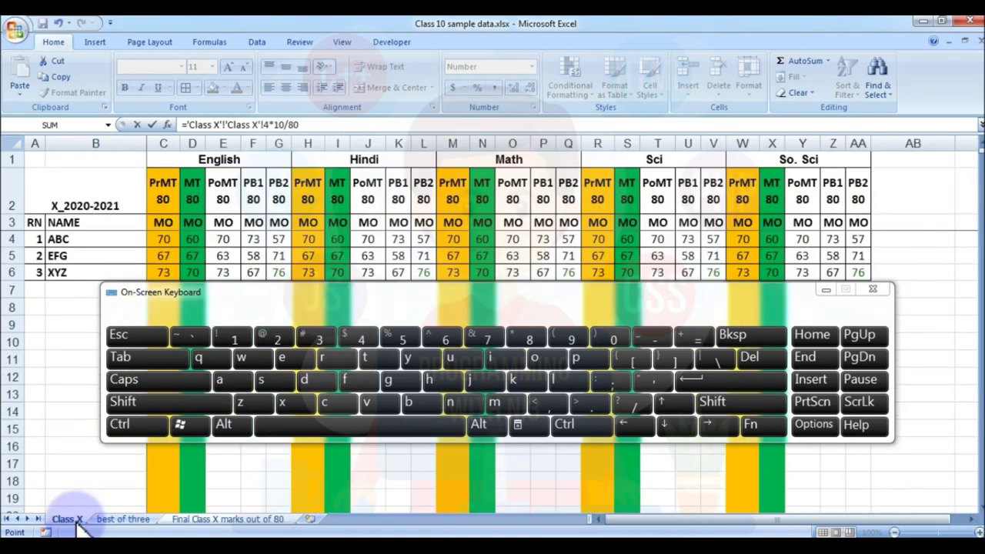
{"action": "left_click", "coordinate": [228, 519]}
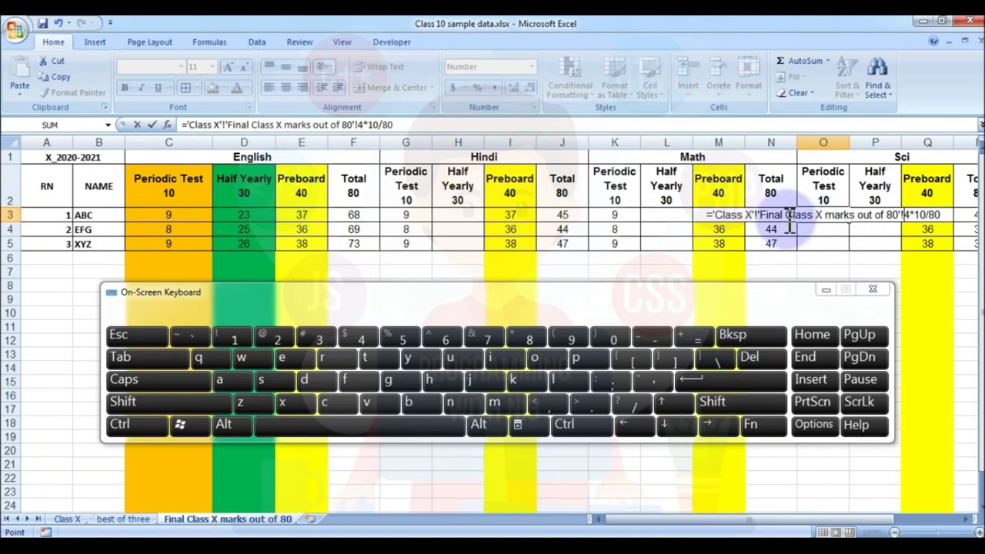
{"action": "key", "text": "Escape"}
Step: Change the Sci Periodic Test formula in O3 to ='Class X'!R4*10/80 and fill it down to O5
{"action": "double_click", "coordinate": [827, 216]}
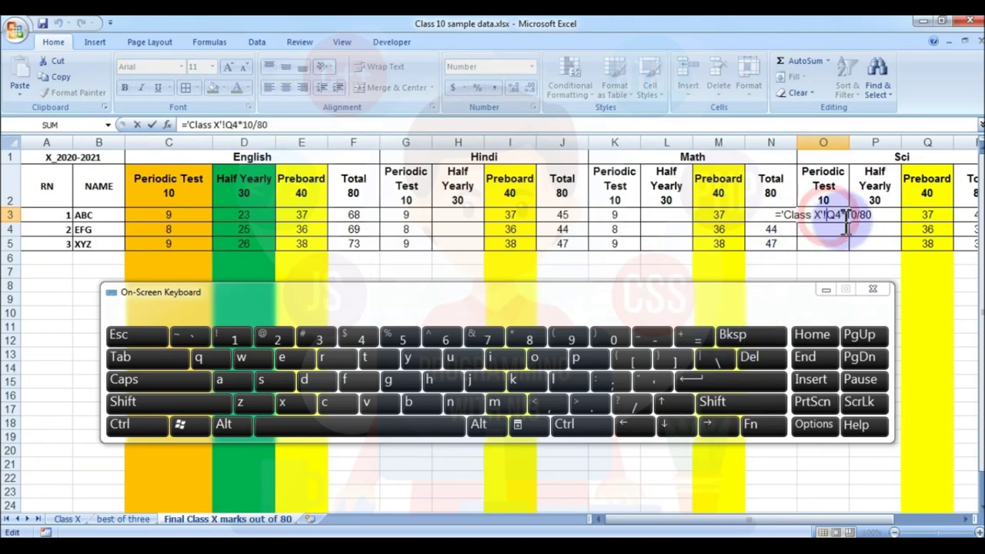
{"action": "type", "text": "R"}
{"action": "key", "text": "Return"}
{"action": "left_click", "coordinate": [846, 219]}
{"action": "left_click_drag", "start_coordinate": [852, 222], "coordinate": [850, 246]}
Step: Copy the Sci Periodic Test formula from O3 into the So.Sci Periodic Test cell S3
{"action": "left_click", "coordinate": [964, 210]}
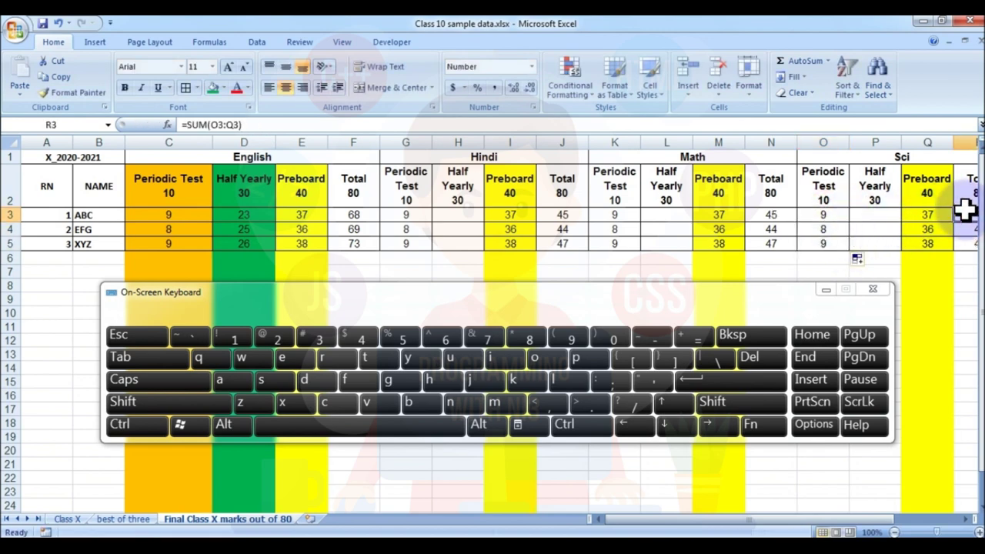
{"action": "key", "text": "Right"}
{"action": "key", "text": "Right"}
{"action": "key", "text": "Right"}
{"action": "key", "text": "Left"}
{"action": "key", "text": "Left"}
{"action": "key", "text": "Right"}
{"action": "key", "text": "Right"}
{"action": "key", "text": "Left"}
{"action": "key", "text": "Left"}
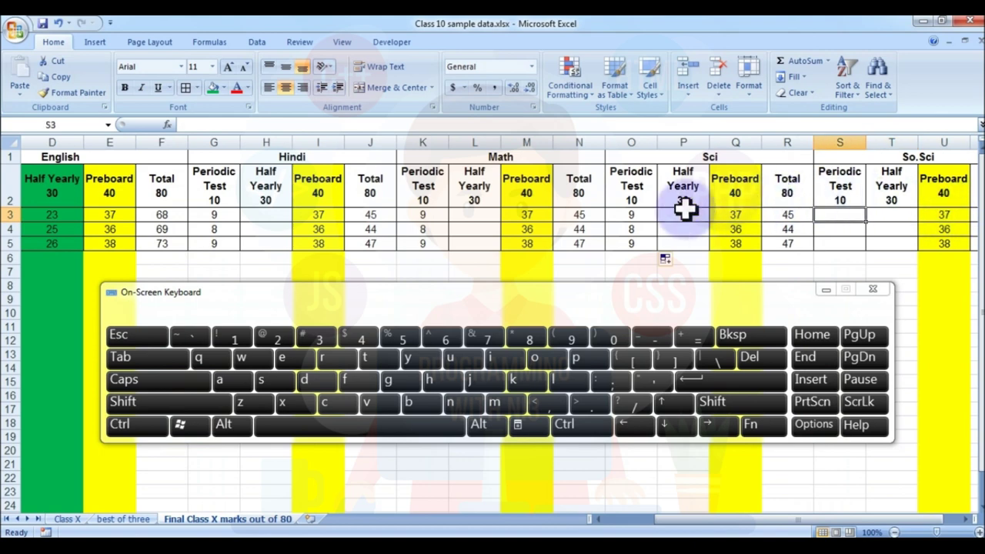
{"action": "left_click", "coordinate": [632, 213]}
{"action": "key", "text": "ctrl+c"}
{"action": "left_click", "coordinate": [827, 213]}
{"action": "key", "text": "ctrl+v"}
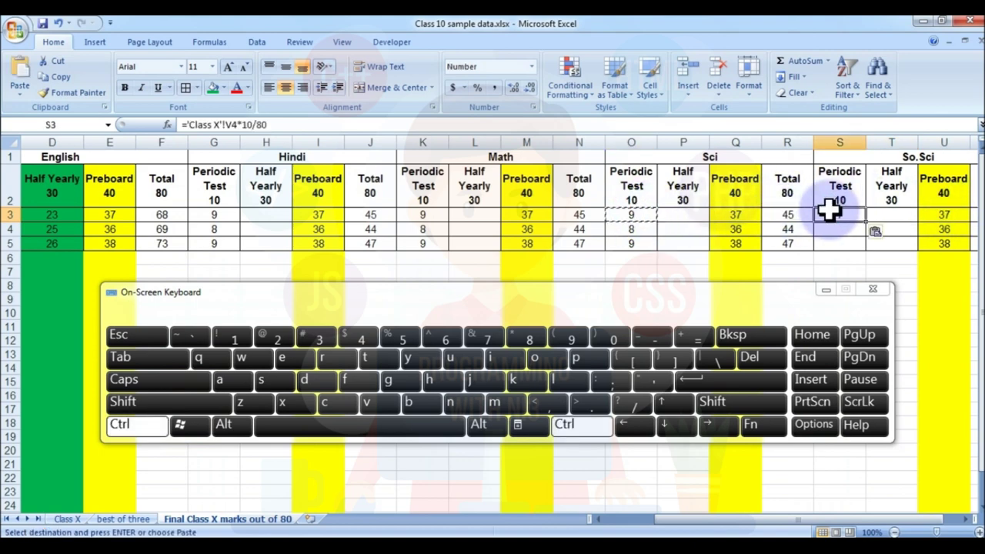
Step: Point the So.Sci Periodic Test formula in S3 to the PrMT mark as ='Class X'!W4*10/80 and fill it down to S5
{"action": "double_click", "coordinate": [841, 209]}
{"action": "key", "text": "Escape"}
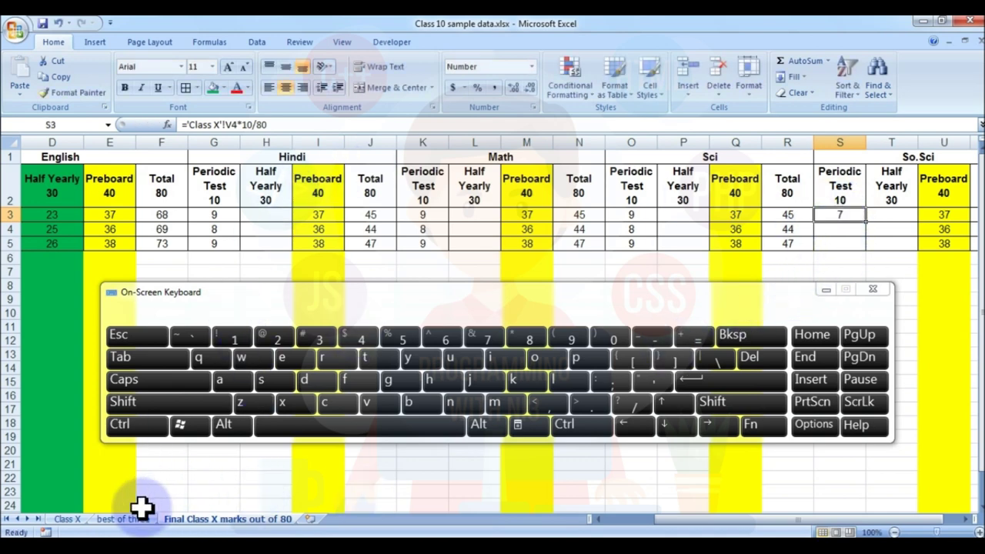
{"action": "left_click", "coordinate": [67, 519]}
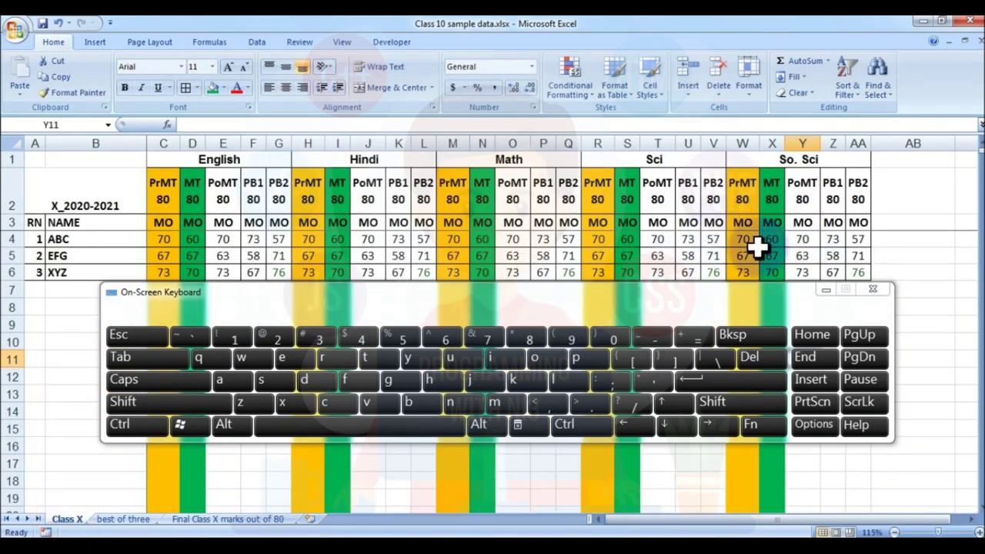
{"action": "left_click", "coordinate": [228, 518]}
{"action": "double_click", "coordinate": [846, 214]}
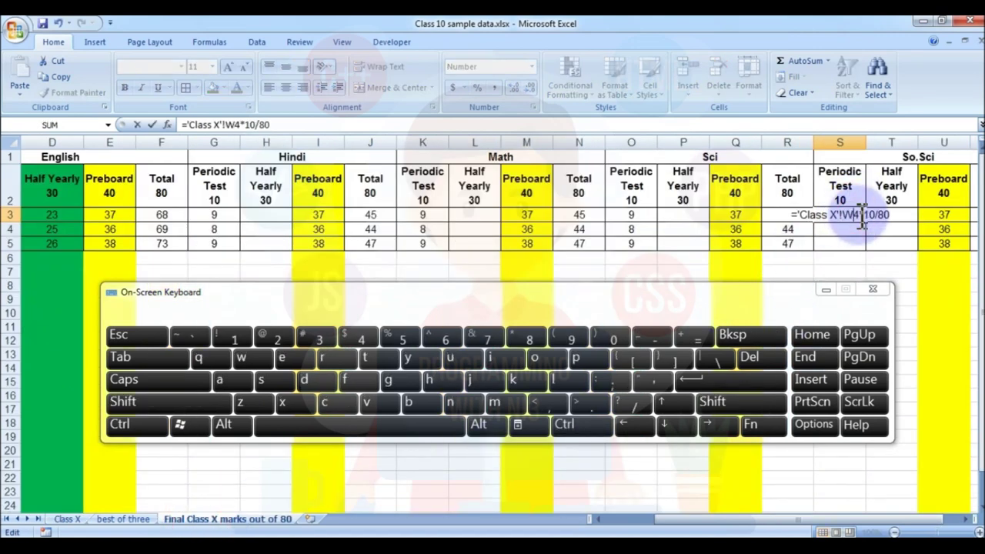
{"action": "key", "text": "Return"}
{"action": "left_click_drag", "start_coordinate": [867, 220], "coordinate": [869, 245]}
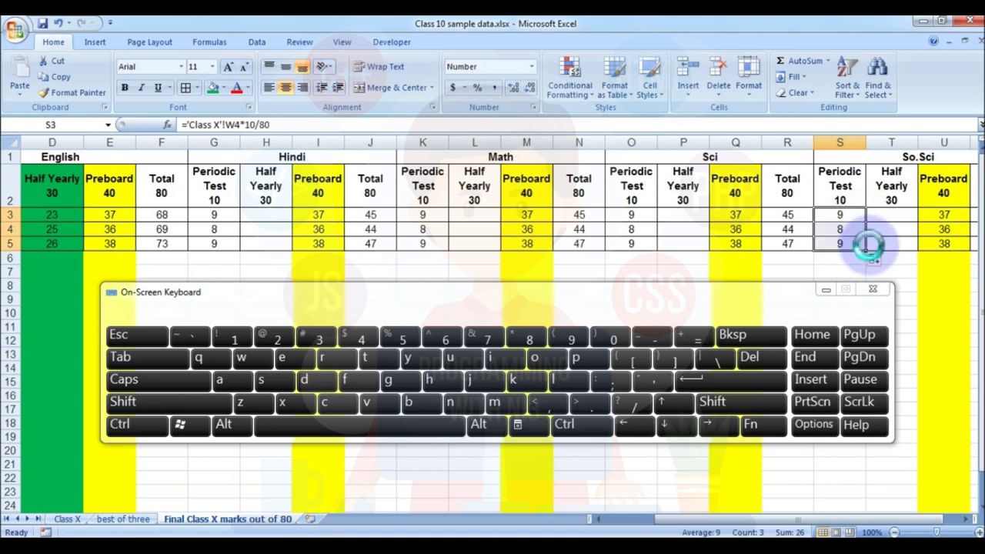
Step: Fill the Hindi Periodic Test formula from G3 across into the Hindi Half Yearly cell H3
{"action": "left_click", "coordinate": [216, 217]}
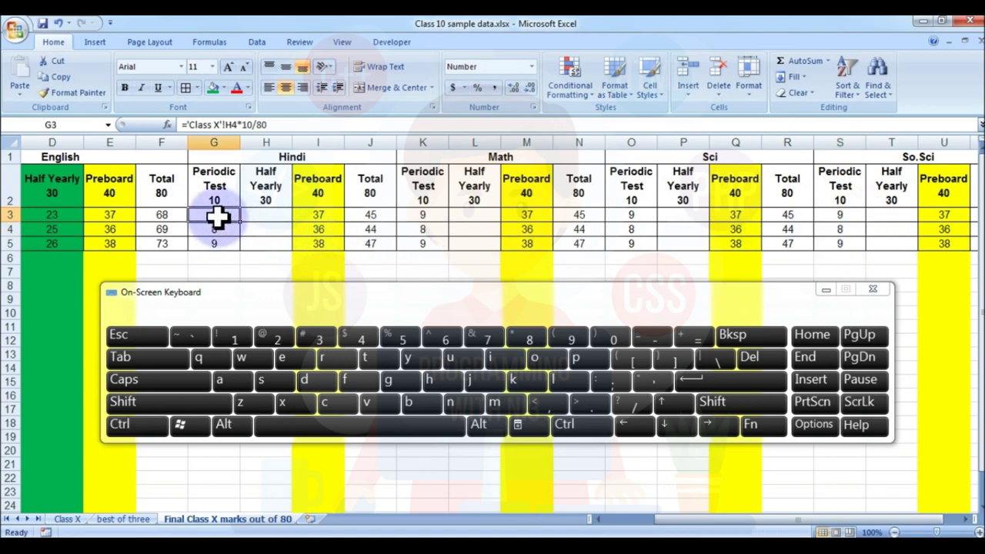
{"action": "key", "text": "Left"}
{"action": "key", "text": "Left"}
{"action": "key", "text": "Left"}
{"action": "key", "text": "Left"}
{"action": "key", "text": "Left"}
{"action": "key", "text": "Right"}
{"action": "key", "text": "Right"}
{"action": "key", "text": "Right"}
{"action": "key", "text": "Right"}
{"action": "key", "text": "Right"}
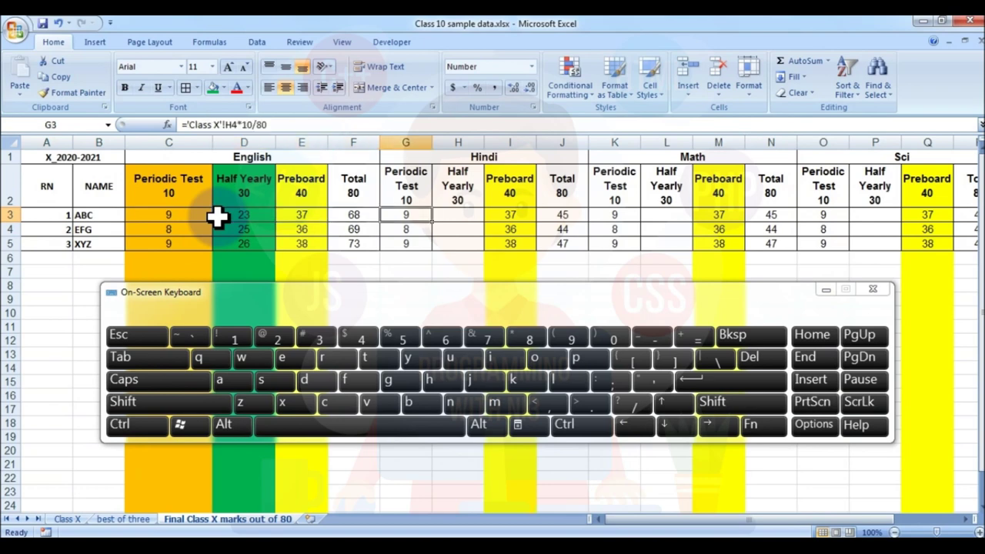
{"action": "left_click_drag", "start_coordinate": [431, 221], "coordinate": [471, 218]}
Step: Change the Hindi Half Yearly formula in H3 to ='Class X'!I4*30/80 and fill it down to H5
{"action": "double_click", "coordinate": [471, 216]}
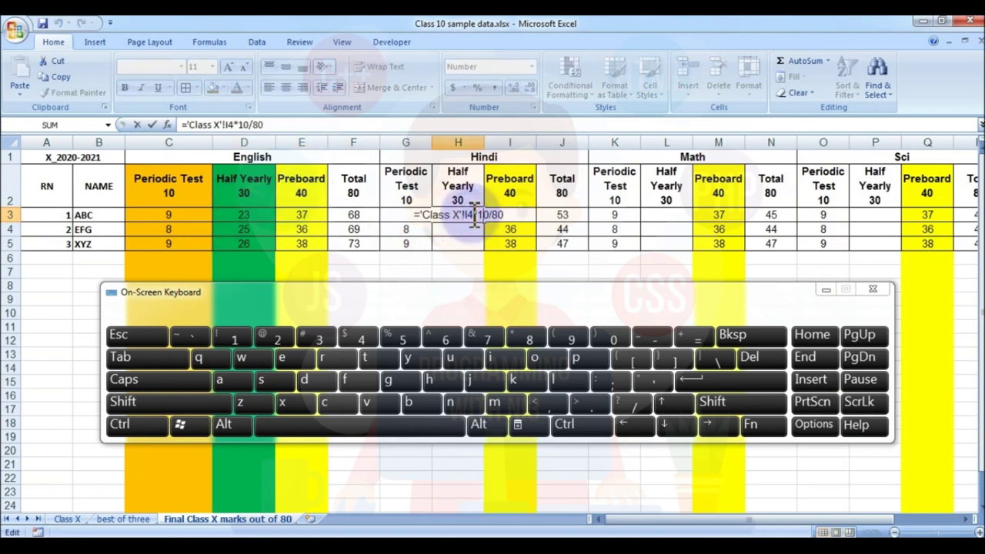
{"action": "key", "text": "Return"}
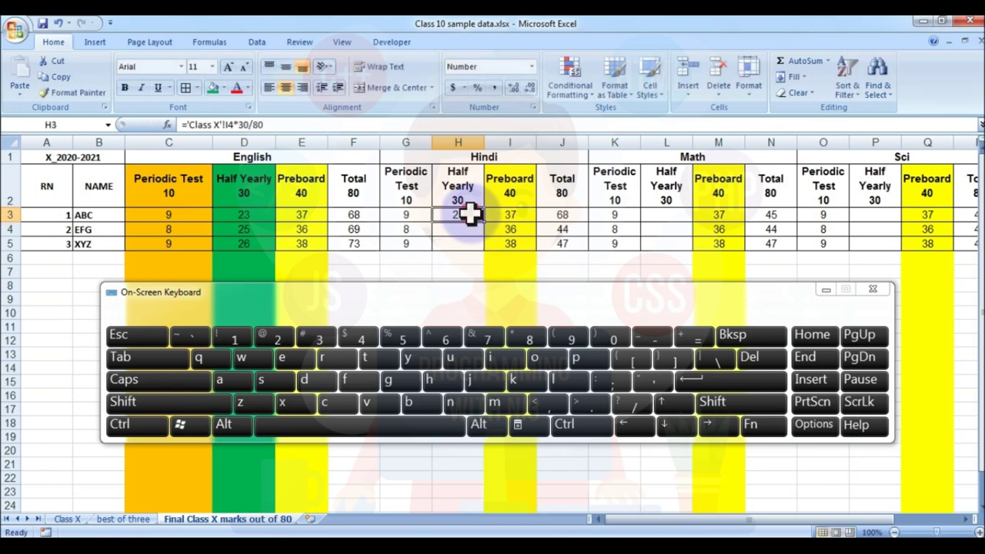
{"action": "left_click_drag", "start_coordinate": [483, 224], "coordinate": [483, 247]}
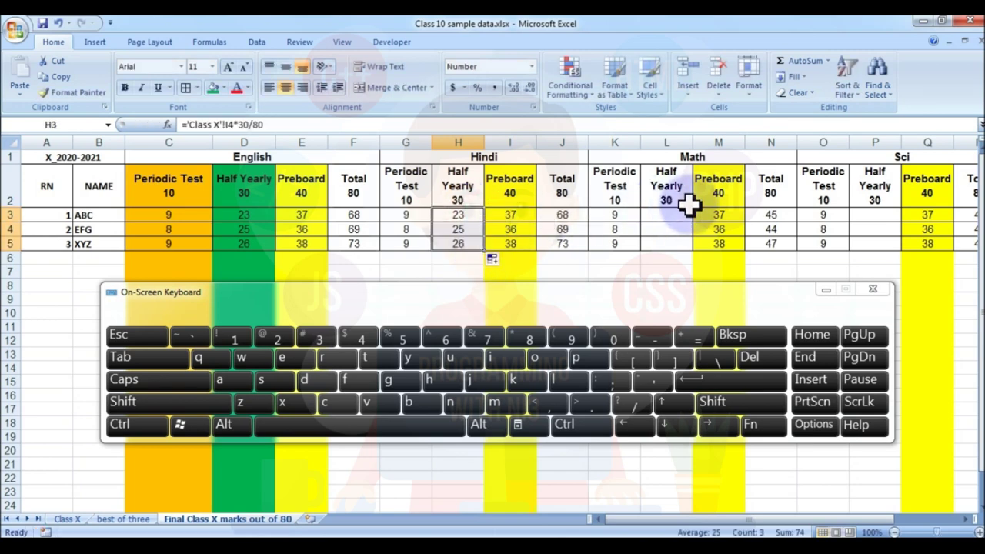
Step: Extend the Math Periodic Test formula into L3, change it to ='Class X'!N4*30/80 for Half Yearly, and fill it down to L5
{"action": "left_click", "coordinate": [627, 215]}
{"action": "left_click_drag", "start_coordinate": [640, 221], "coordinate": [671, 217]}
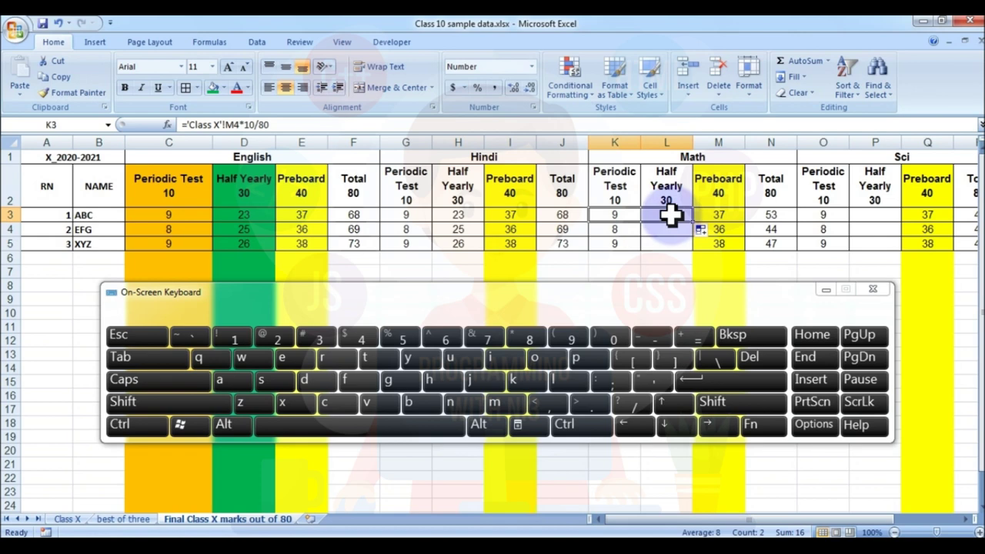
{"action": "double_click", "coordinate": [671, 216]}
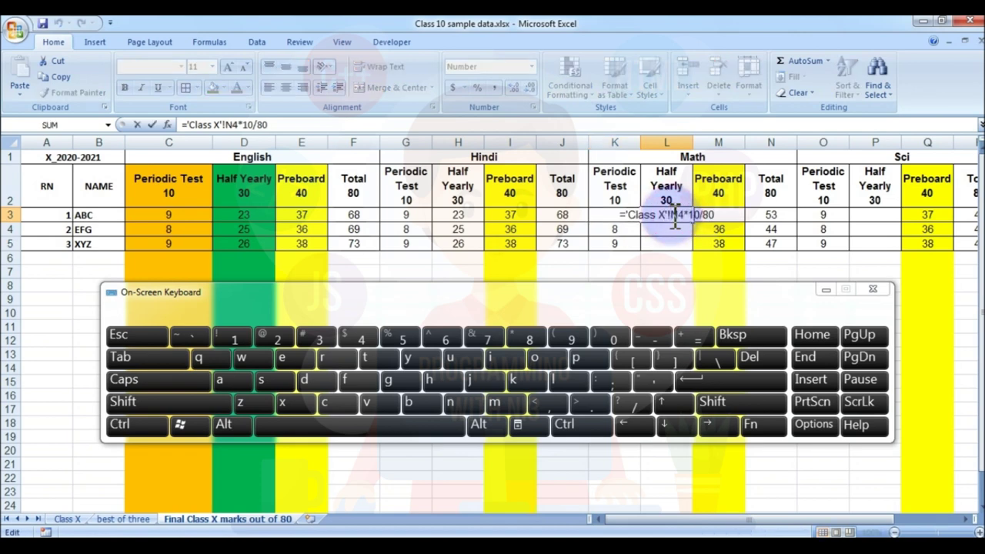
{"action": "key", "text": "Return"}
{"action": "left_click", "coordinate": [663, 215]}
{"action": "left_click_drag", "start_coordinate": [691, 222], "coordinate": [697, 244]}
Step: Extend the Sci Periodic Test formula into P3, change it to ='Class X'!S4*30/80 for Half Yearly, and fill it down to P5
{"action": "left_click", "coordinate": [850, 217]}
{"action": "left_click", "coordinate": [847, 217]}
{"action": "left_click_drag", "start_coordinate": [848, 221], "coordinate": [877, 219]}
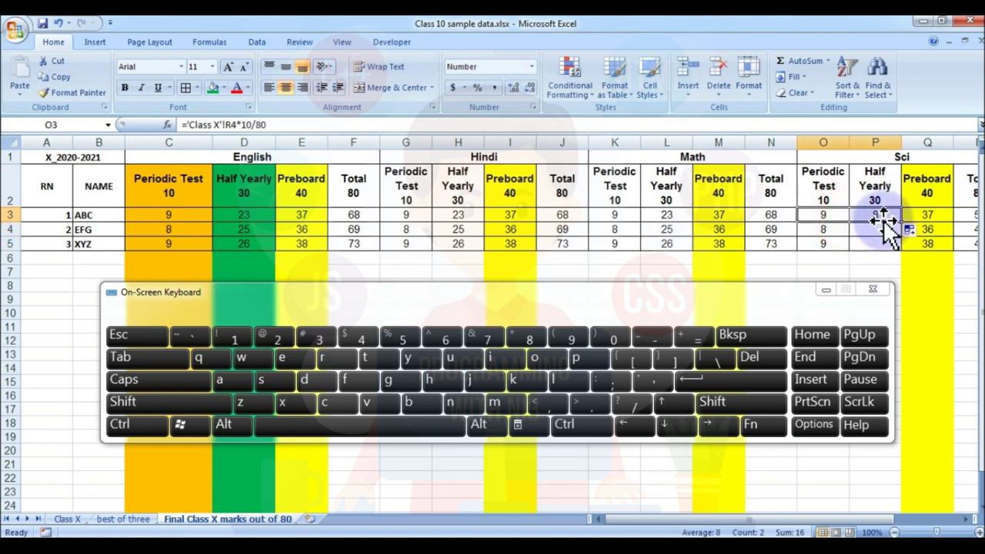
{"action": "left_click", "coordinate": [876, 213]}
{"action": "double_click", "coordinate": [877, 214]}
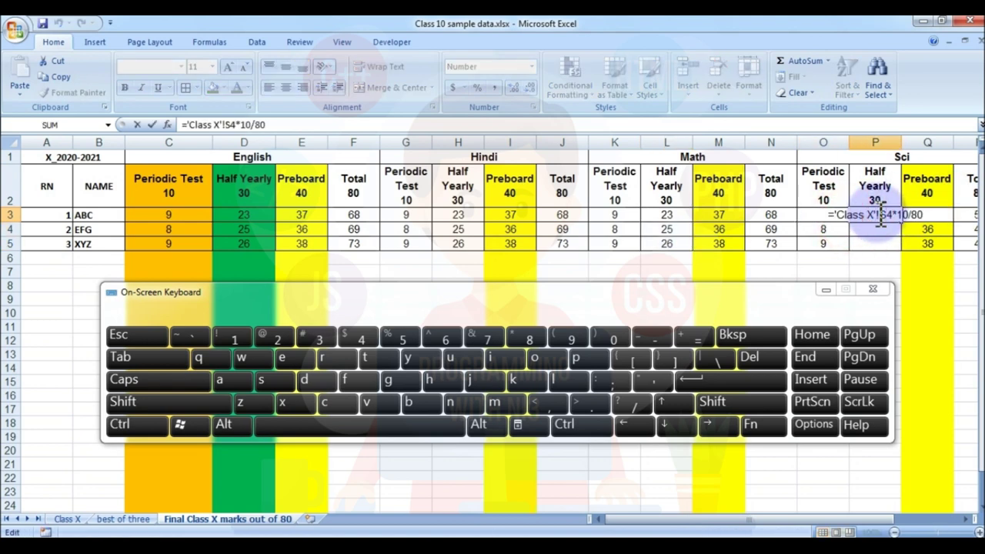
{"action": "key", "text": "Return"}
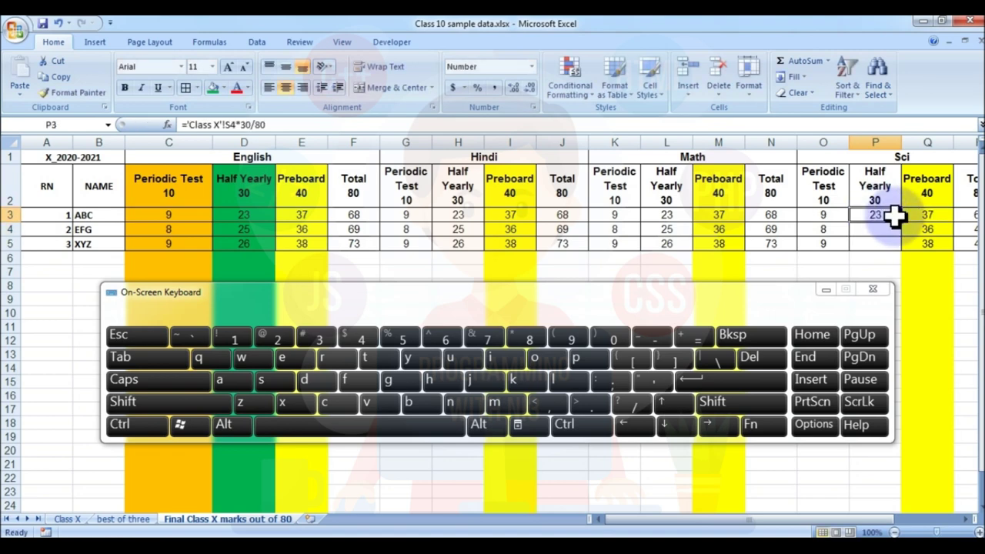
{"action": "left_click_drag", "start_coordinate": [902, 221], "coordinate": [903, 254]}
Step: Copy the So.Sci Periodic Test formula from S3 into the So.Sci Half Yearly cell T3
{"action": "key", "text": "Right"}
{"action": "key", "text": "Right"}
{"action": "key", "text": "Right"}
{"action": "key", "text": "Right"}
{"action": "key", "text": "Right"}
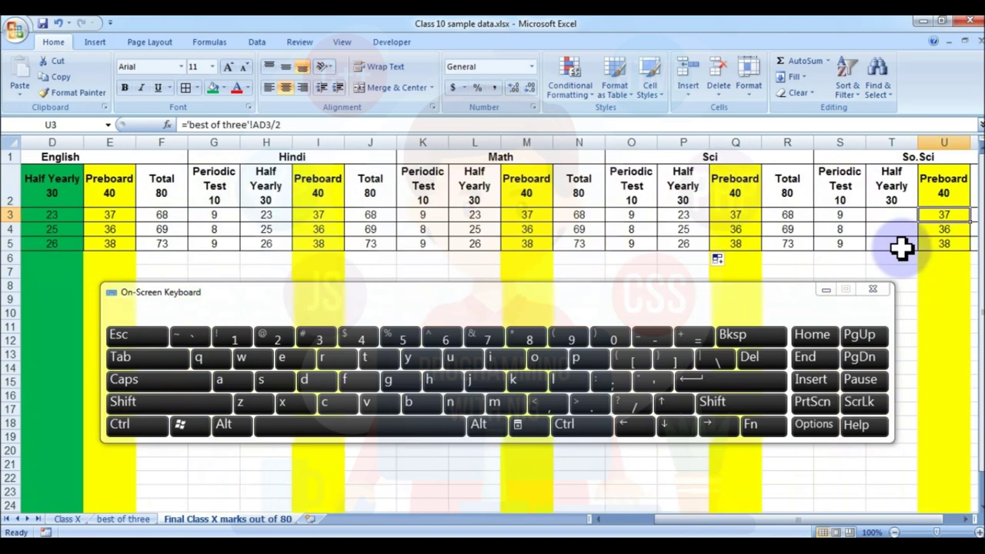
{"action": "key", "text": "Left"}
{"action": "key", "text": "Left"}
{"action": "key", "text": "ctrl+c"}
{"action": "key", "text": "Right"}
{"action": "key", "text": "ctrl+v"}
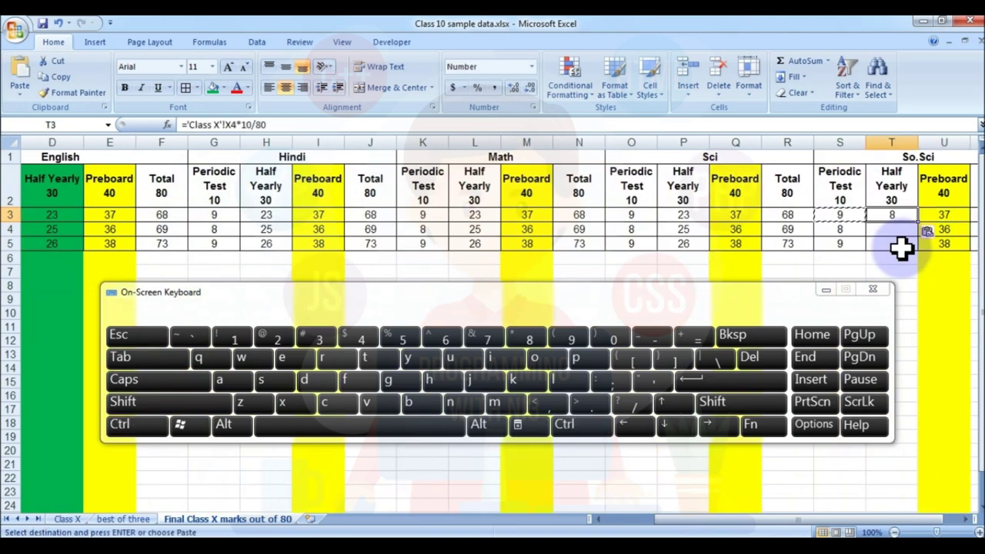
Step: Change the So.Sci Half Yearly formula in T3 to ='Class X'!X4*30/80 and fill it down to T5
{"action": "key", "text": "F2"}
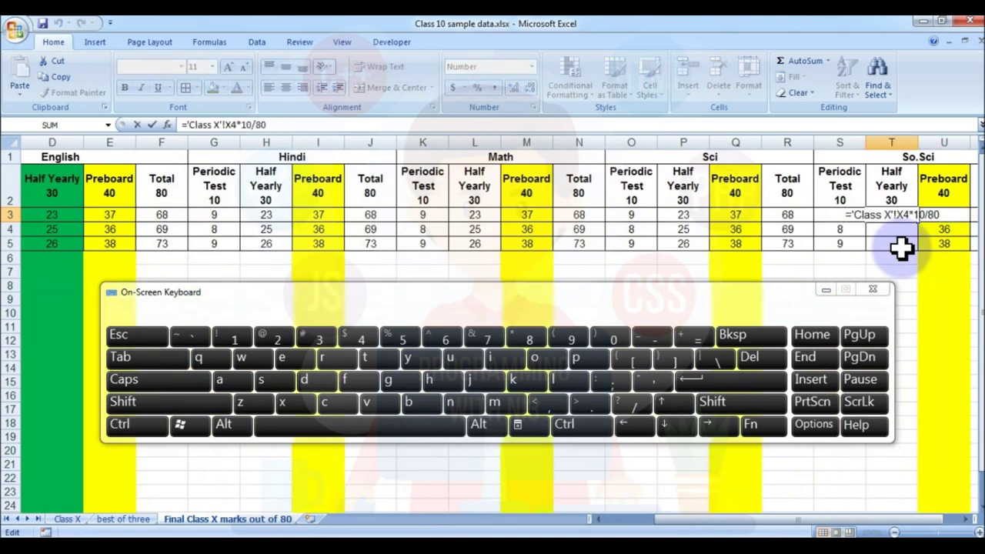
{"action": "key", "text": "Return"}
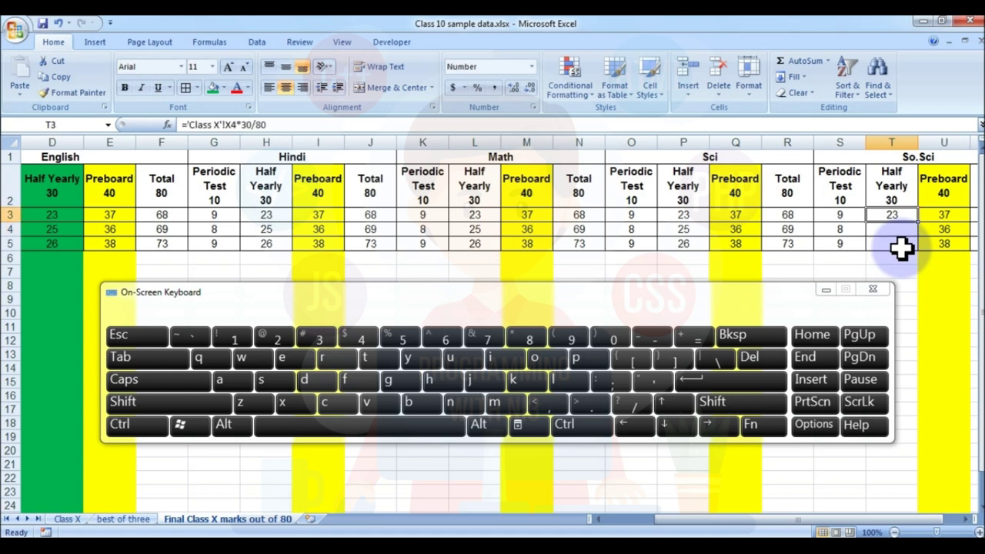
{"action": "left_click_drag", "start_coordinate": [916, 222], "coordinate": [918, 249]}
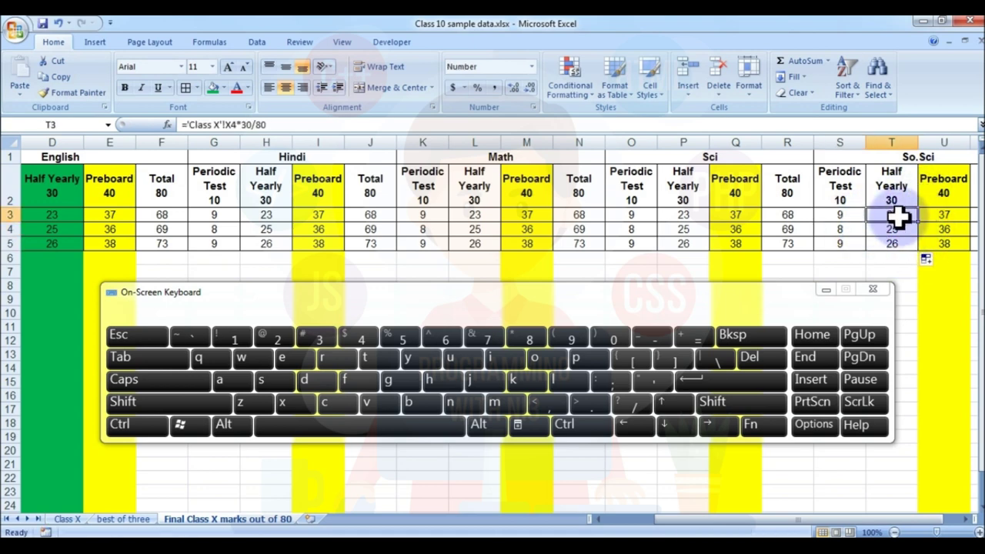
Step: Check the So.Sci Half Yearly formula in T5 and return to the start of row 5
{"action": "left_click", "coordinate": [898, 240]}
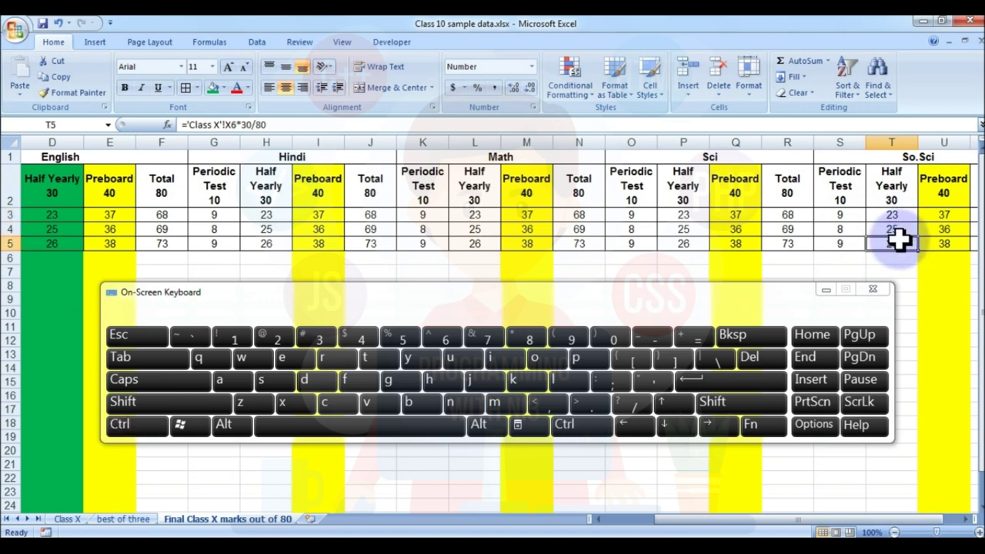
{"action": "key", "text": "Left"}
{"action": "key", "text": "Left"}
{"action": "key", "text": "Left"}
{"action": "key", "text": "Home"}
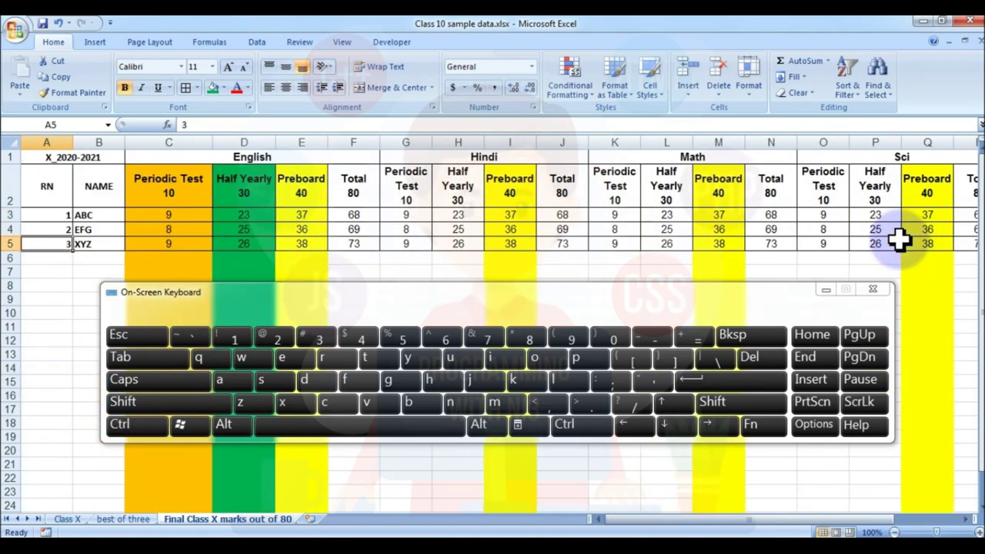
Step: Close the On-Screen Keyboard and add a new worksheet named Final Marks for checking
{"action": "left_click", "coordinate": [829, 290]}
{"action": "scroll", "coordinate": [361, 307], "scroll_direction": "down", "scroll_amount": 3, "text": "ctrl"}
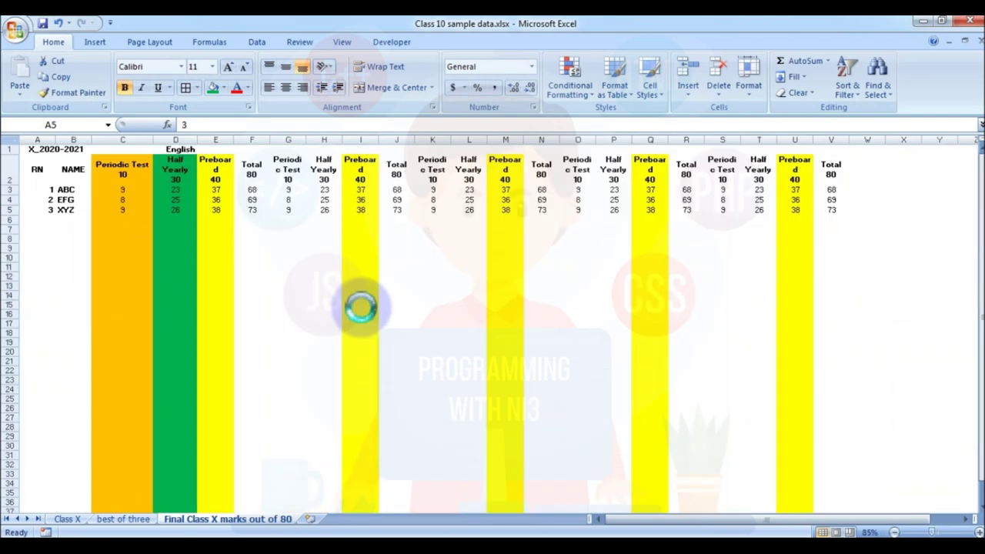
{"action": "scroll", "coordinate": [364, 309], "scroll_direction": "up", "scroll_amount": 3, "text": "ctrl"}
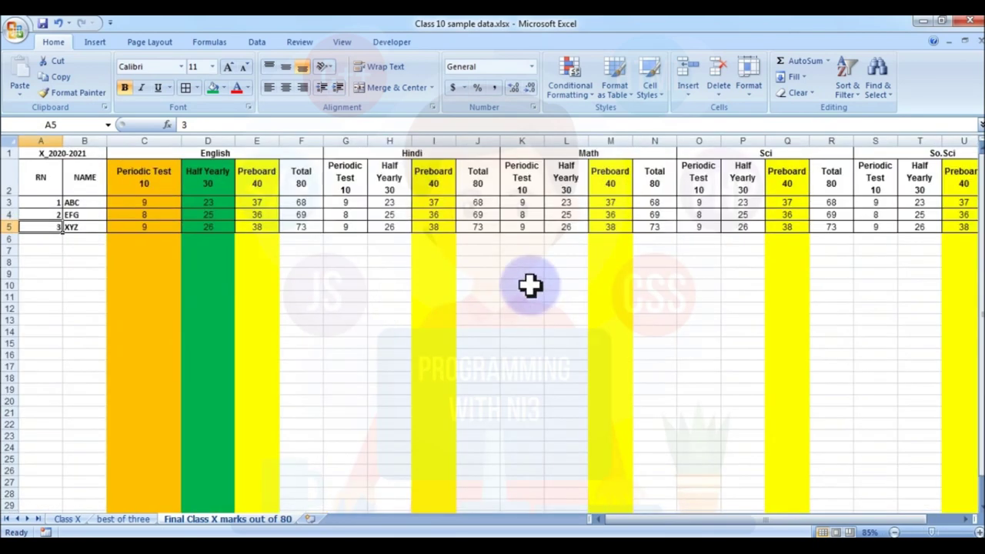
{"action": "left_click", "coordinate": [312, 520]}
{"action": "double_click", "coordinate": [319, 519]}
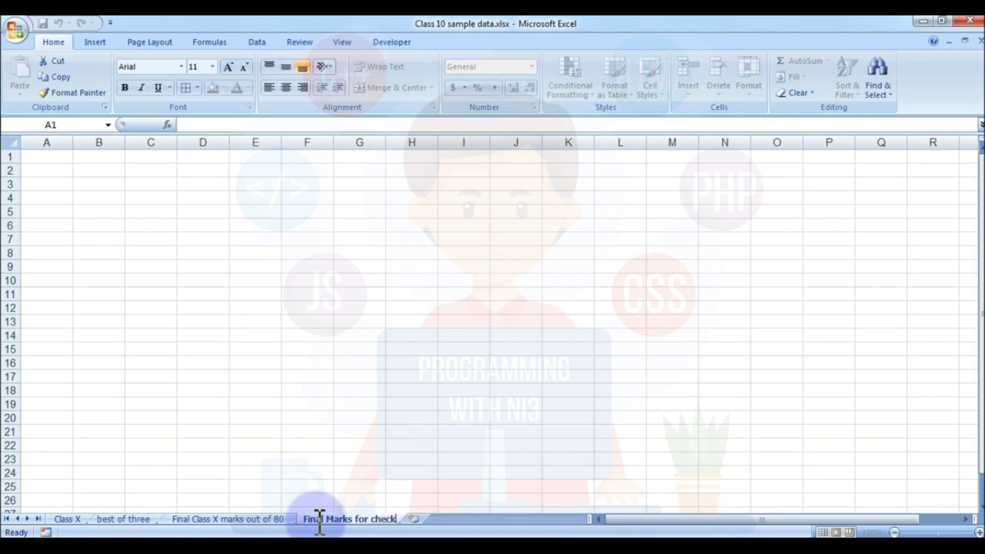
{"action": "key", "text": "Return"}
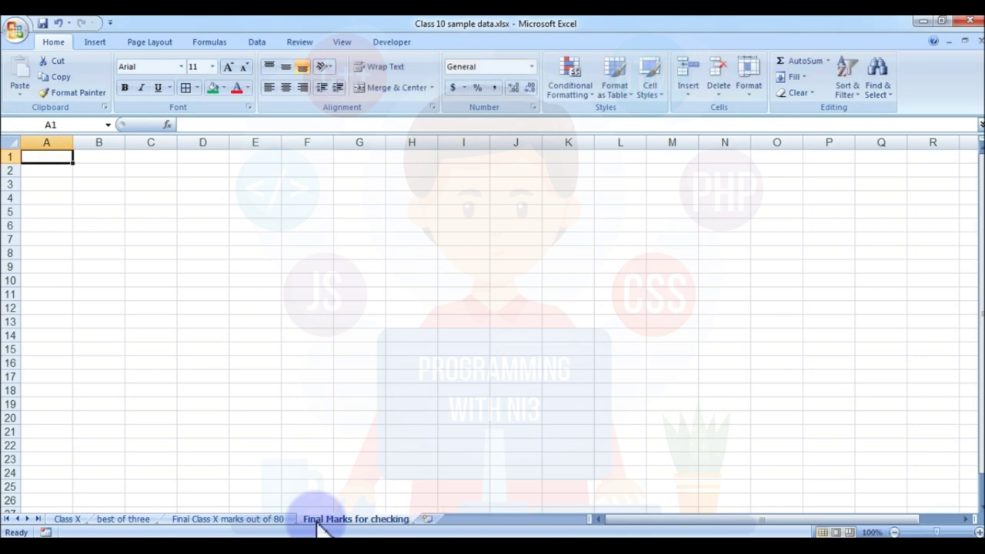
Step: Copy the X_2020-2021 block with RN and NAME (A1:B5) from Final Class X marks out of 80 into Final Marks for checking at A1
{"action": "left_click", "coordinate": [269, 523]}
{"action": "left_click_drag", "start_coordinate": [67, 154], "coordinate": [72, 228]}
{"action": "left_click", "coordinate": [336, 518]}
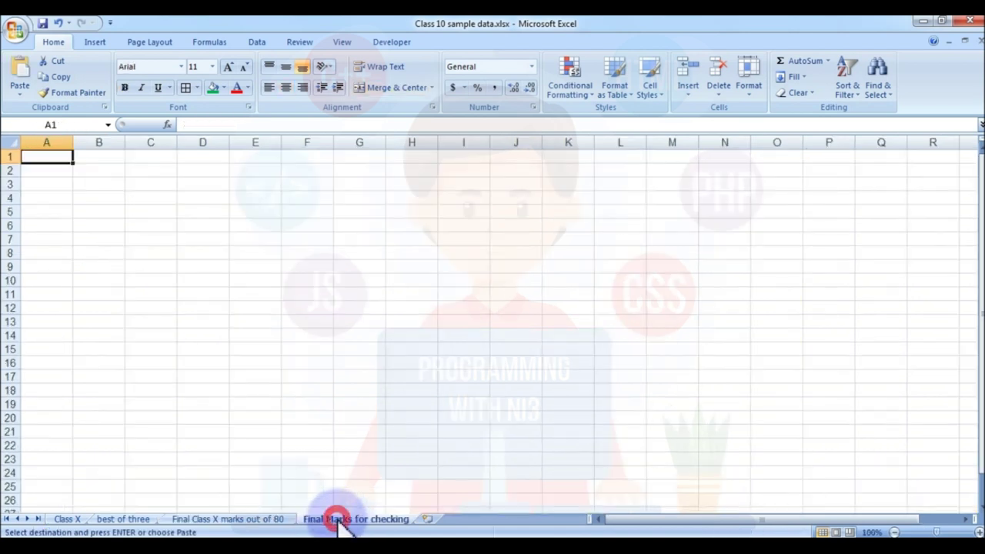
{"action": "key", "text": "ctrl+v"}
{"action": "left_click", "coordinate": [189, 215]}
Step: Enter the subject headings English in C1 and Hindi in D1
{"action": "left_click", "coordinate": [150, 156]}
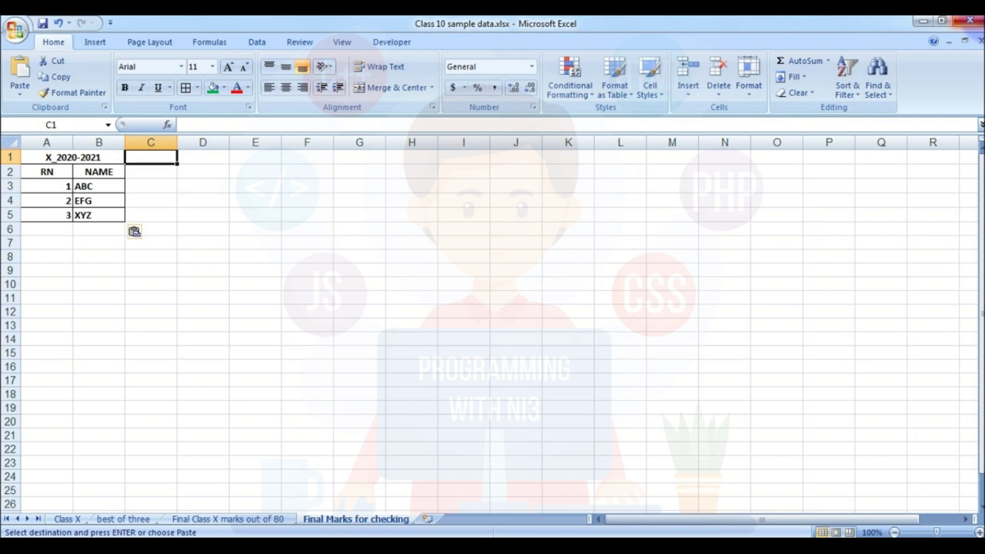
{"action": "type", "text": "English"}
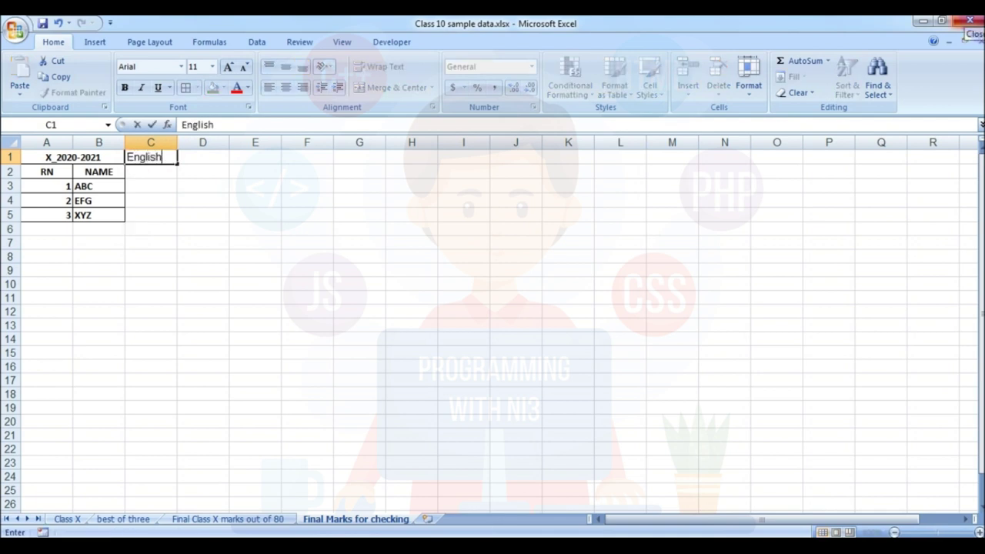
{"action": "key", "text": "Return"}
{"action": "left_click", "coordinate": [202, 156]}
{"action": "type", "text": "Hin"}
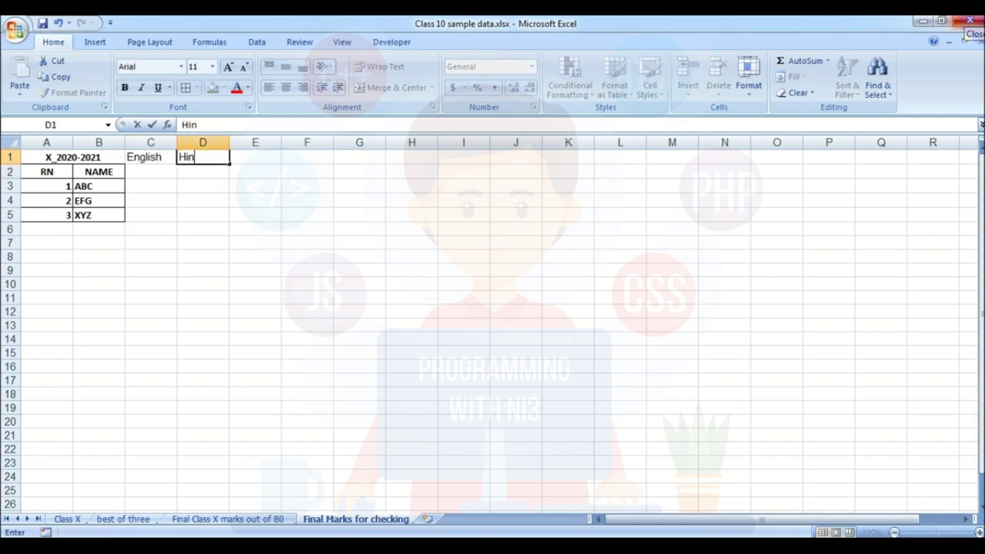
{"action": "key", "text": "Return"}
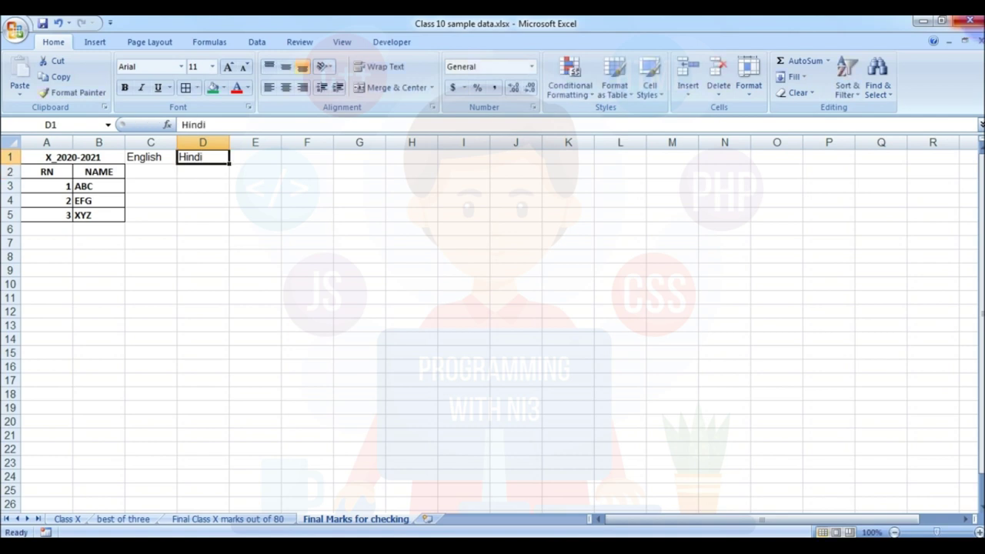
Step: Enter the remaining subject headings Math in E1, Sci in F1 and So.Sci in G1
{"action": "left_click", "coordinate": [255, 156]}
{"action": "type", "text": "M"}
{"action": "key", "text": "Return"}
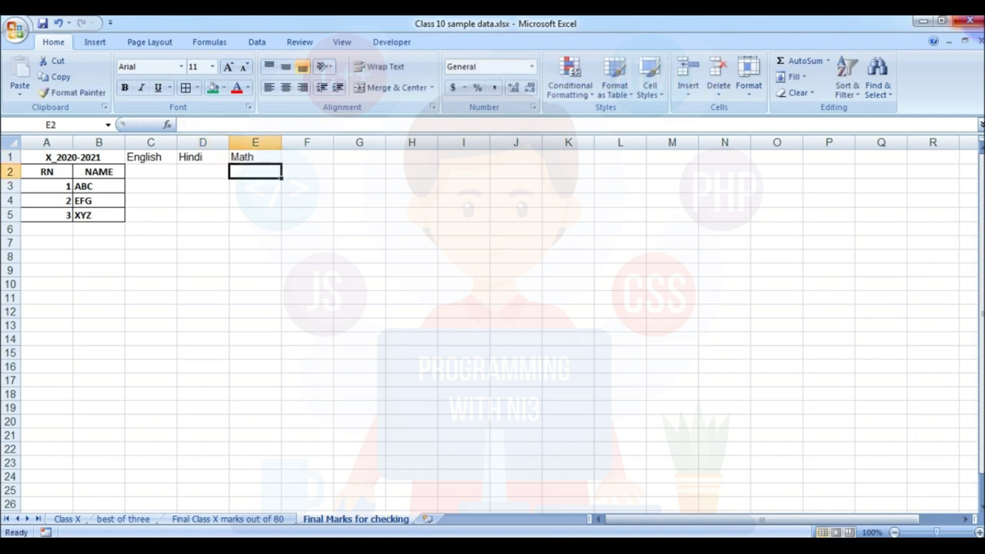
{"action": "left_click", "coordinate": [306, 156]}
{"action": "type", "text": "Sci"}
{"action": "key", "text": "Tab"}
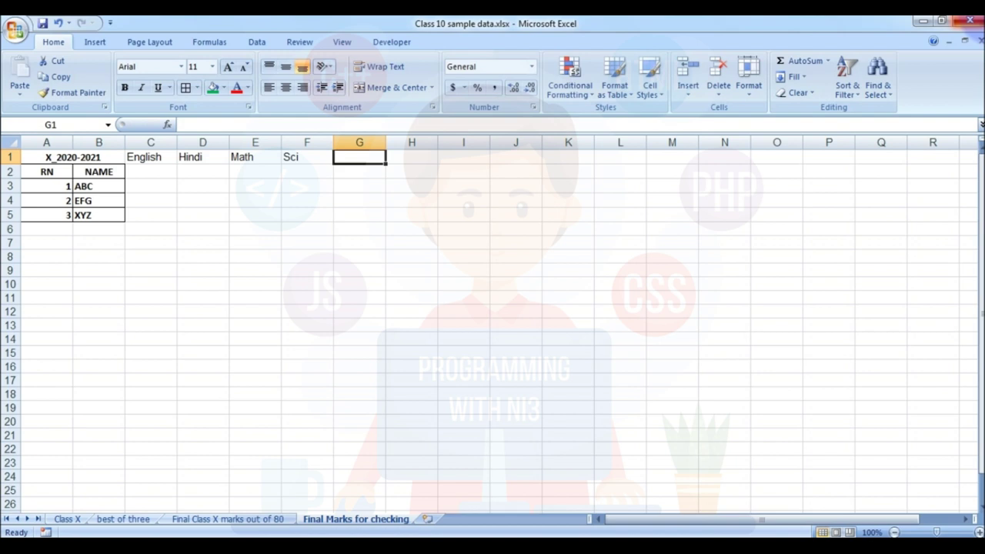
{"action": "type", "text": "So.Sci"}
{"action": "key", "text": "Return"}
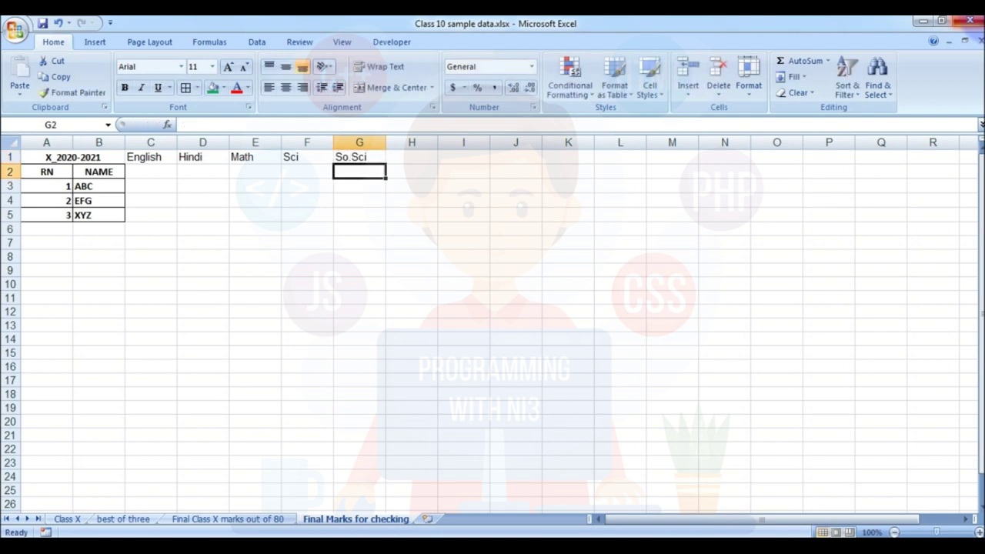
Step: Apply all borders to the subject marks range C1:G5
{"action": "left_click", "coordinate": [306, 171]}
{"action": "left_click", "coordinate": [255, 156]}
{"action": "left_click", "coordinate": [150, 156]}
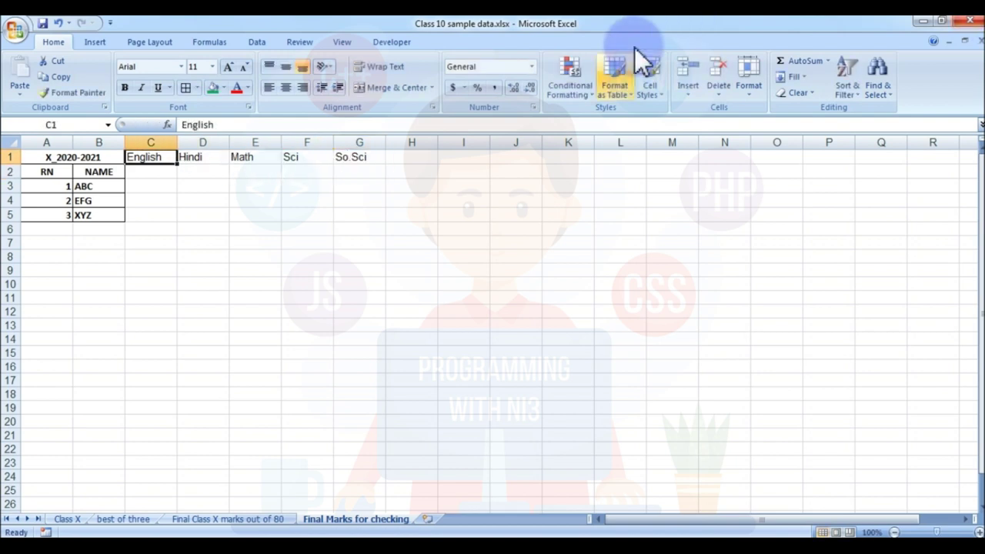
{"action": "left_click_drag", "start_coordinate": [156, 161], "coordinate": [360, 215]}
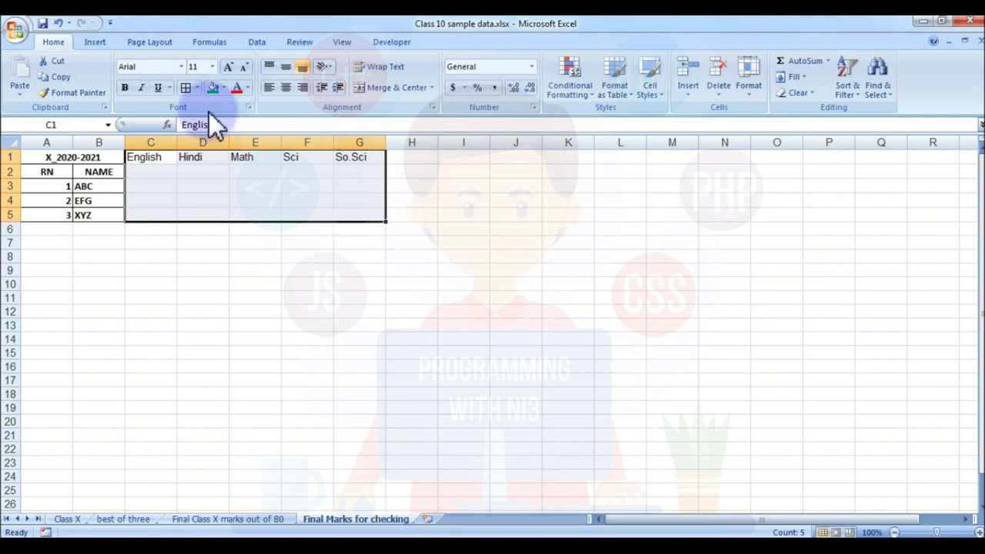
{"action": "left_click", "coordinate": [186, 87]}
{"action": "left_click", "coordinate": [145, 191]}
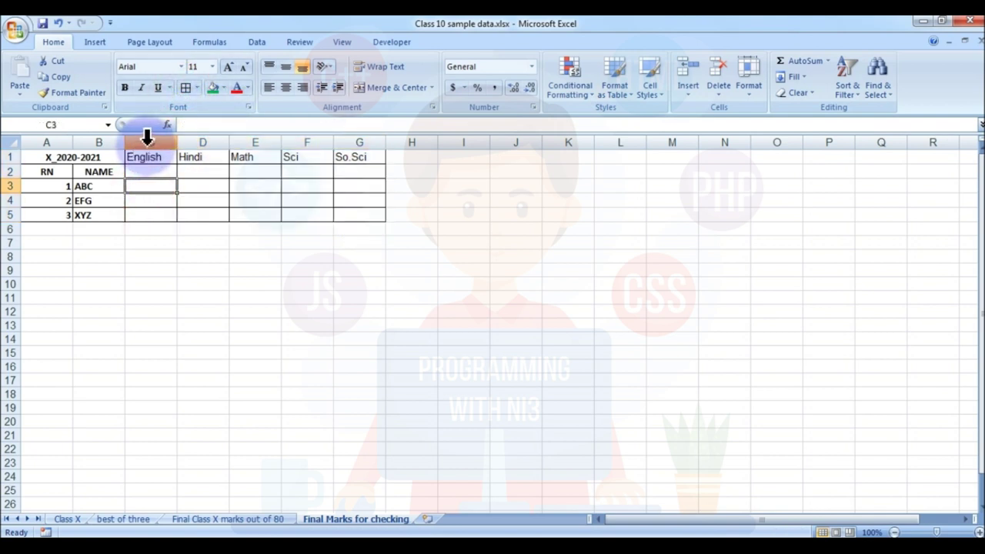
Step: Center the contents of columns C to G and make the heading cells C1:G2 bold
{"action": "left_click_drag", "start_coordinate": [150, 142], "coordinate": [351, 143]}
{"action": "left_click", "coordinate": [288, 86]}
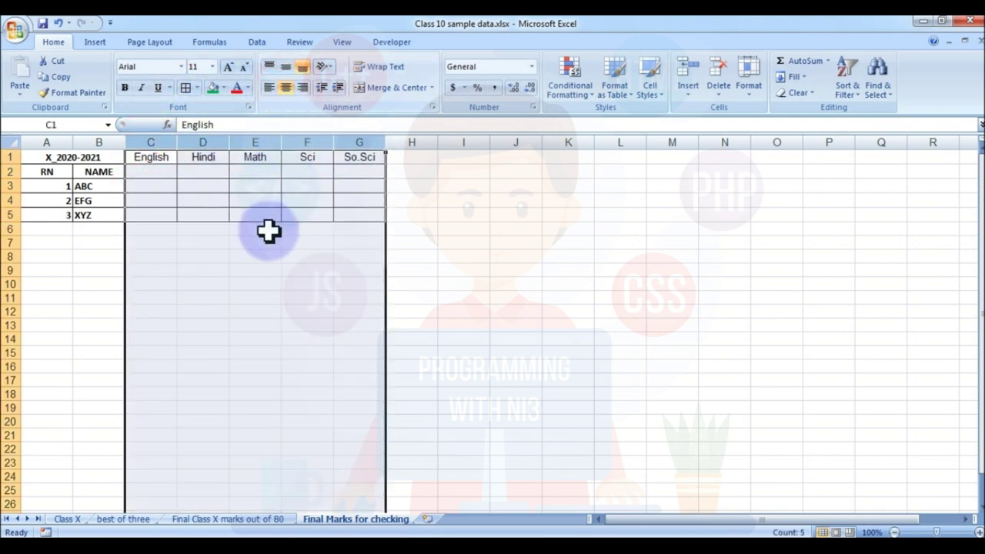
{"action": "left_click", "coordinate": [272, 213]}
{"action": "left_click", "coordinate": [158, 161]}
{"action": "left_click_drag", "start_coordinate": [158, 162], "coordinate": [374, 171]}
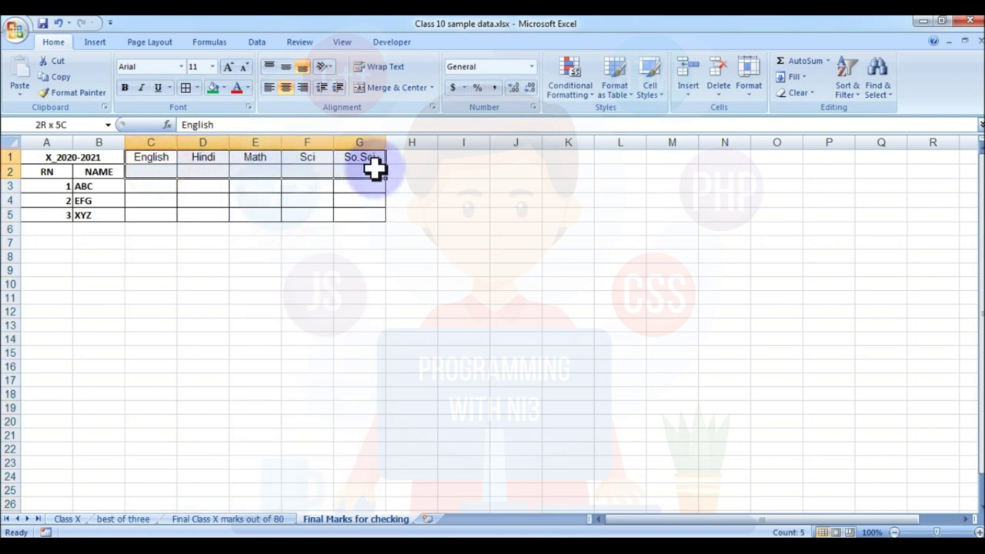
{"action": "left_click", "coordinate": [292, 242]}
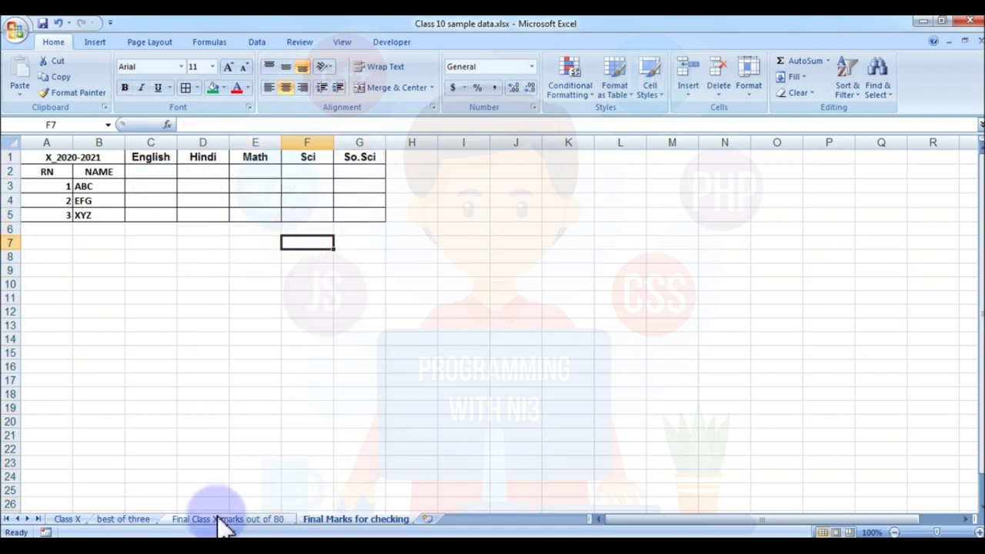
Step: Link C2 under English and D2 under Hindi to the Total 80 headings in F2 and J2 of Final Class X marks out of 80
{"action": "left_click", "coordinate": [152, 173]}
{"action": "type", "text": "="}
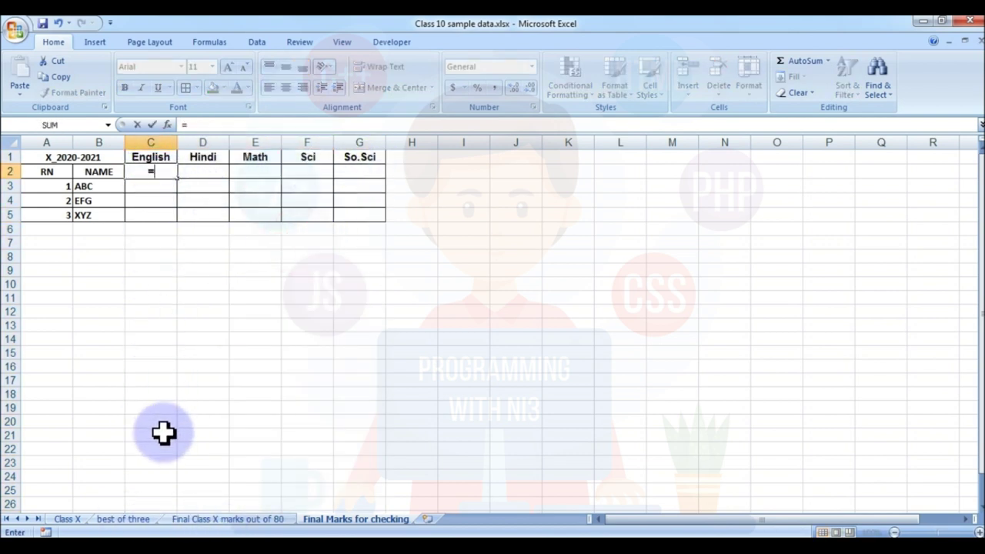
{"action": "left_click", "coordinate": [229, 520]}
{"action": "left_click", "coordinate": [314, 176]}
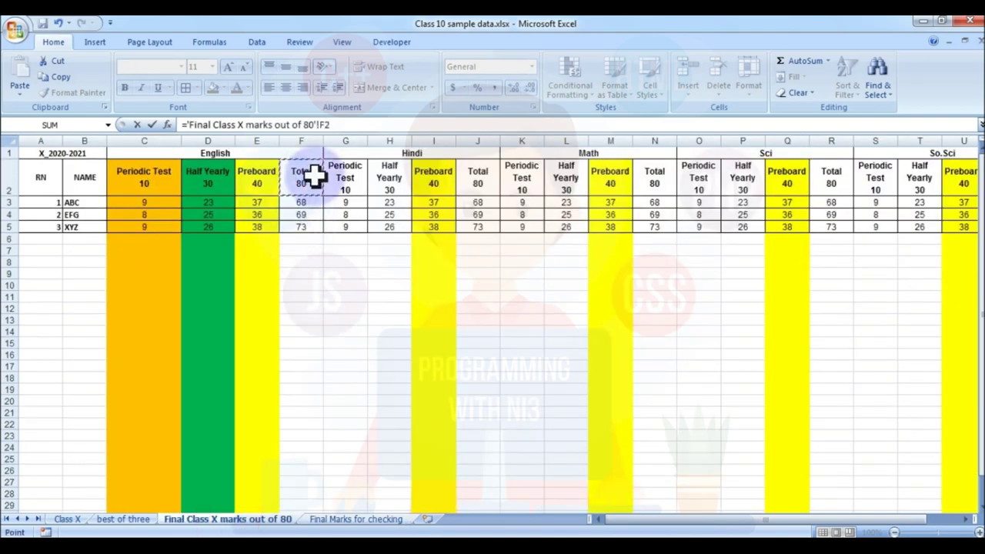
{"action": "key", "text": "Return"}
{"action": "left_click", "coordinate": [198, 173]}
{"action": "type", "text": "="}
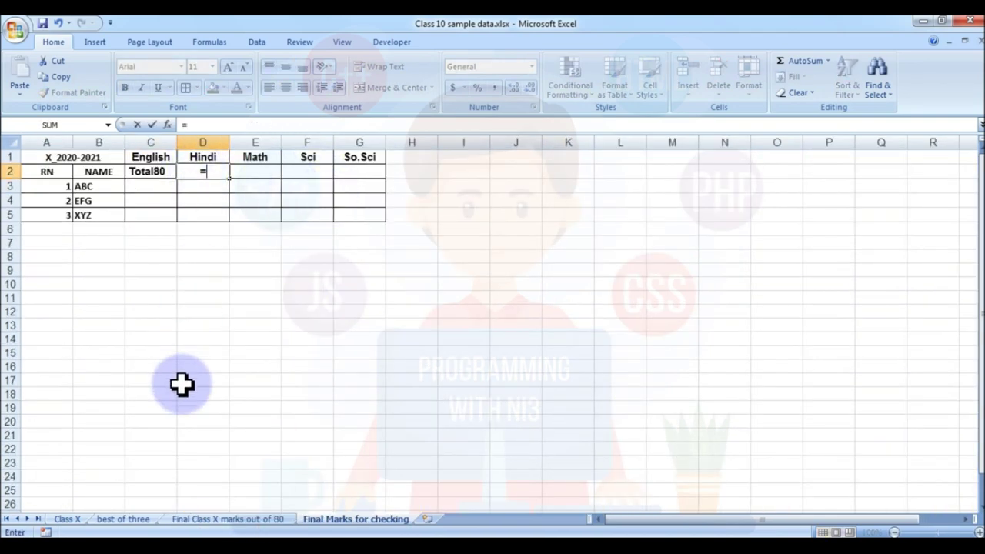
{"action": "left_click", "coordinate": [220, 519]}
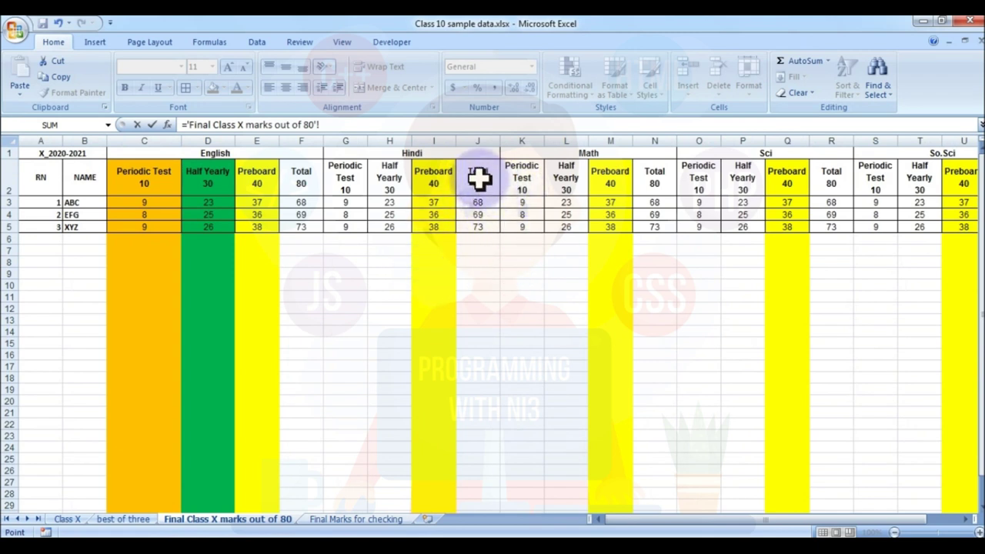
{"action": "key", "text": "Return"}
Step: Link E2 under Math and F2 under Sci to the Total 80 headings in N2 and R2 of Final Class X marks out of 80
{"action": "left_click", "coordinate": [255, 186]}
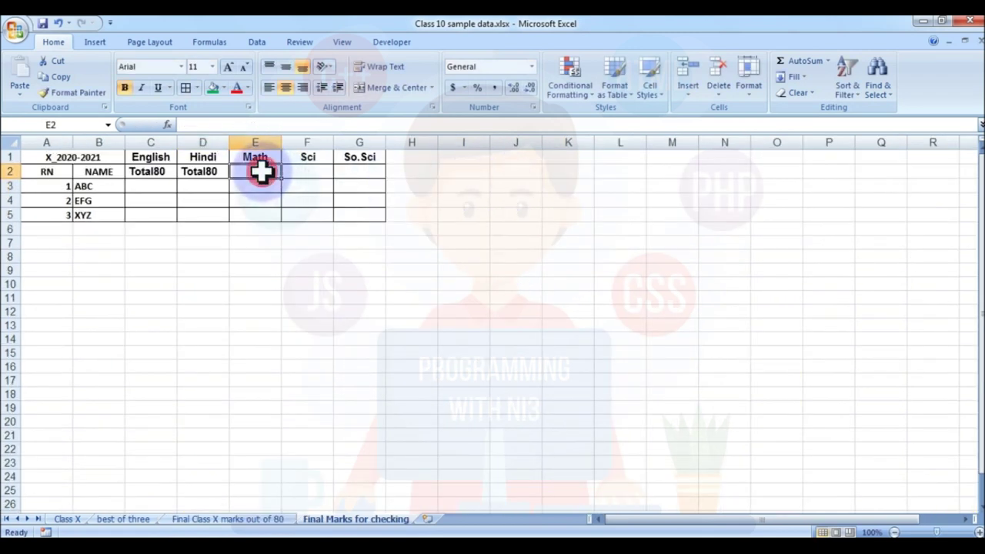
{"action": "type", "text": "="}
{"action": "left_click", "coordinate": [219, 519]}
{"action": "left_click", "coordinate": [659, 172]}
{"action": "key", "text": "Escape"}
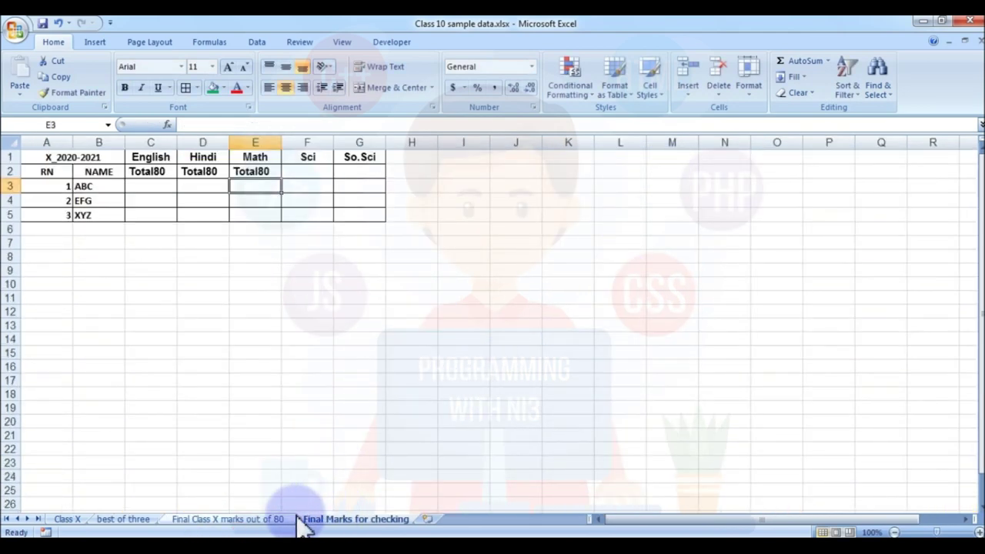
{"action": "left_click", "coordinate": [311, 171]}
{"action": "type", "text": "="}
{"action": "left_click", "coordinate": [219, 519]}
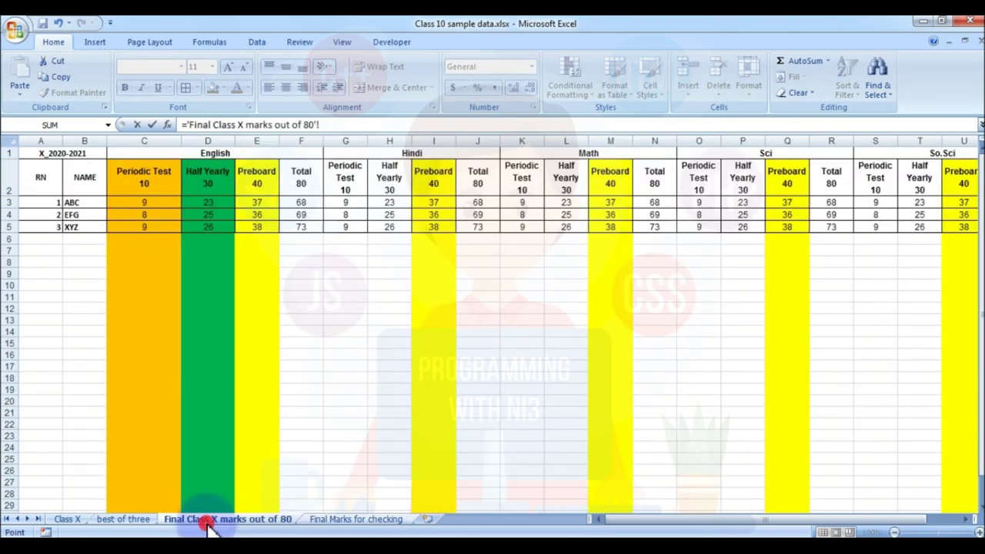
{"action": "left_click", "coordinate": [846, 178]}
{"action": "key", "text": "Return"}
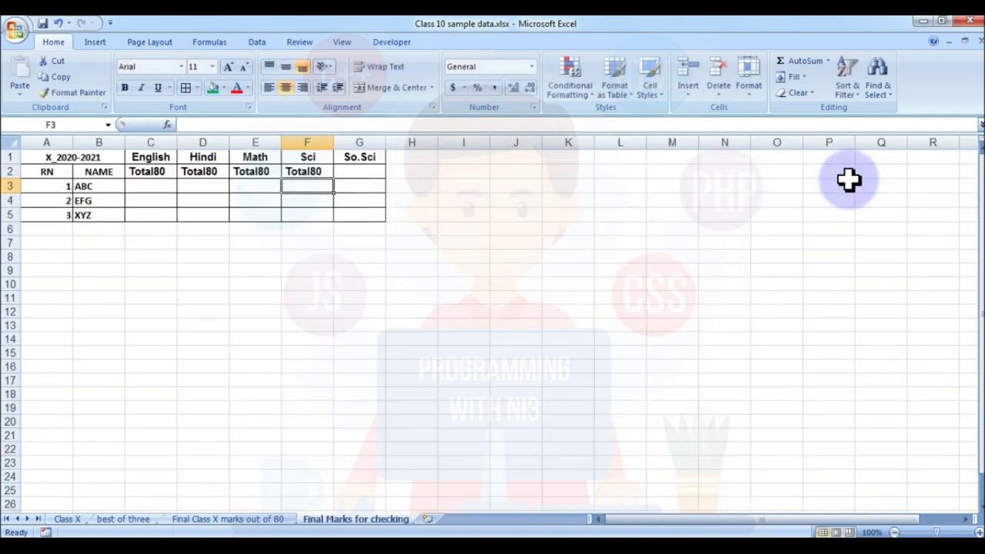
Step: Link G2 under So.Sci to the So.Sci Total 80 heading in V2 of Final Class X marks out of 80
{"action": "left_click", "coordinate": [359, 170]}
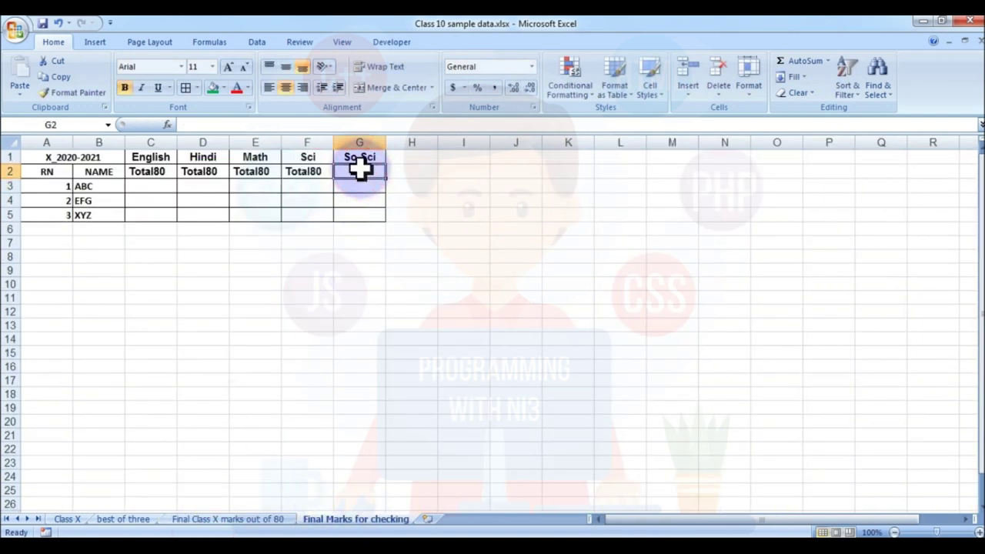
{"action": "type", "text": "="}
{"action": "left_click", "coordinate": [223, 519]}
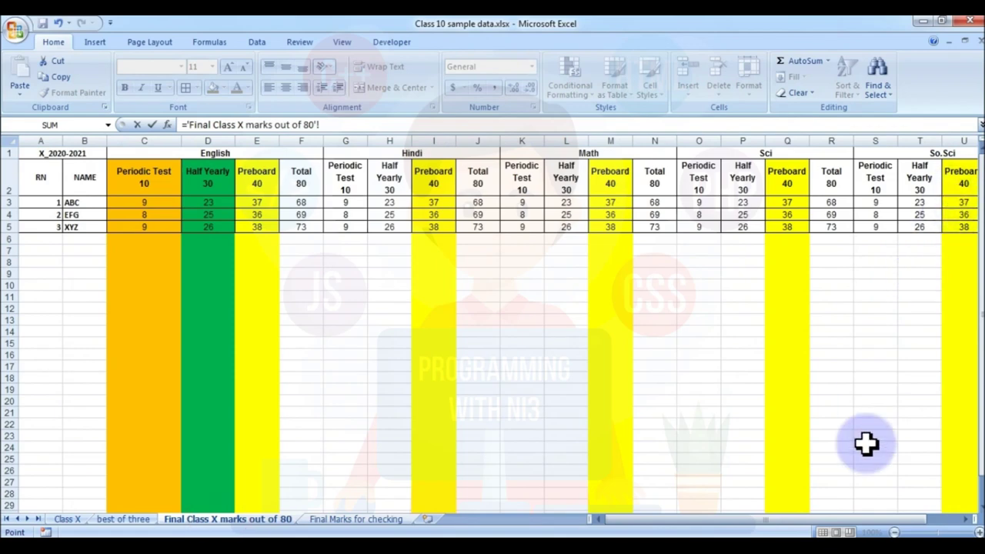
{"action": "left_click_drag", "start_coordinate": [824, 520], "coordinate": [869, 520]}
{"action": "left_click", "coordinate": [923, 178]}
{"action": "key", "text": "Return"}
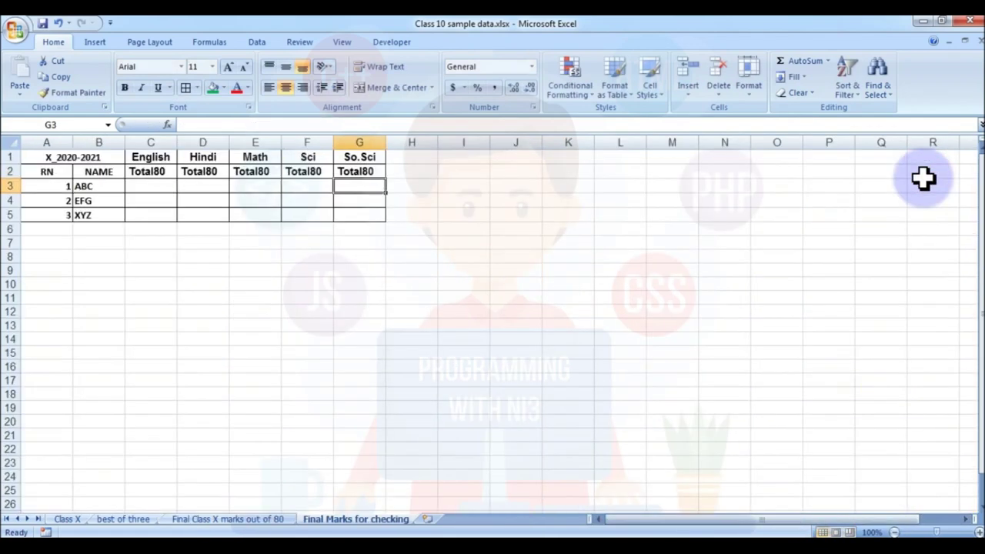
Step: Copy the wrapped, centered format of the English Total 80 heading in Final Class X marks out of 80 onto C2:G2 with Format Painter
{"action": "left_click_drag", "start_coordinate": [154, 171], "coordinate": [382, 176]}
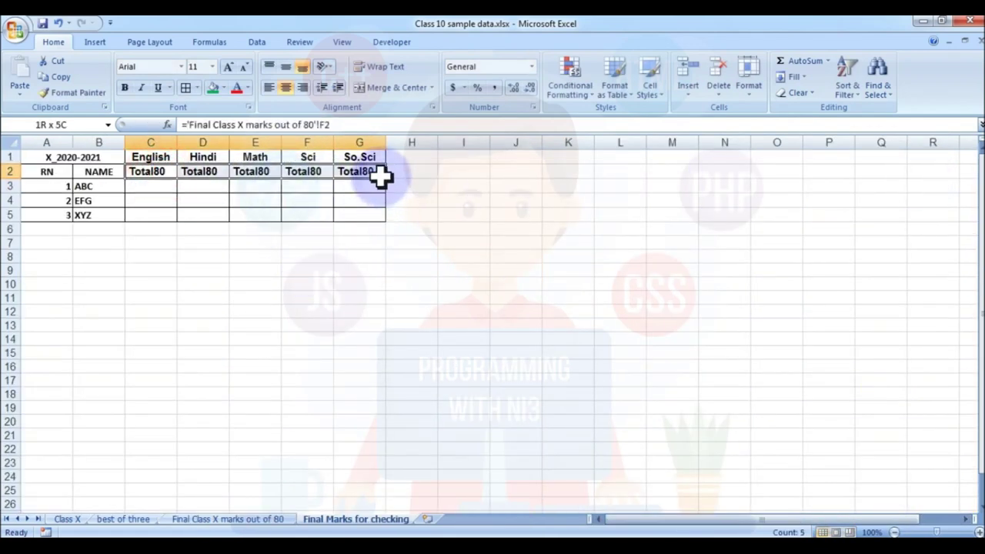
{"action": "left_click", "coordinate": [270, 518]}
{"action": "left_click", "coordinate": [211, 176]}
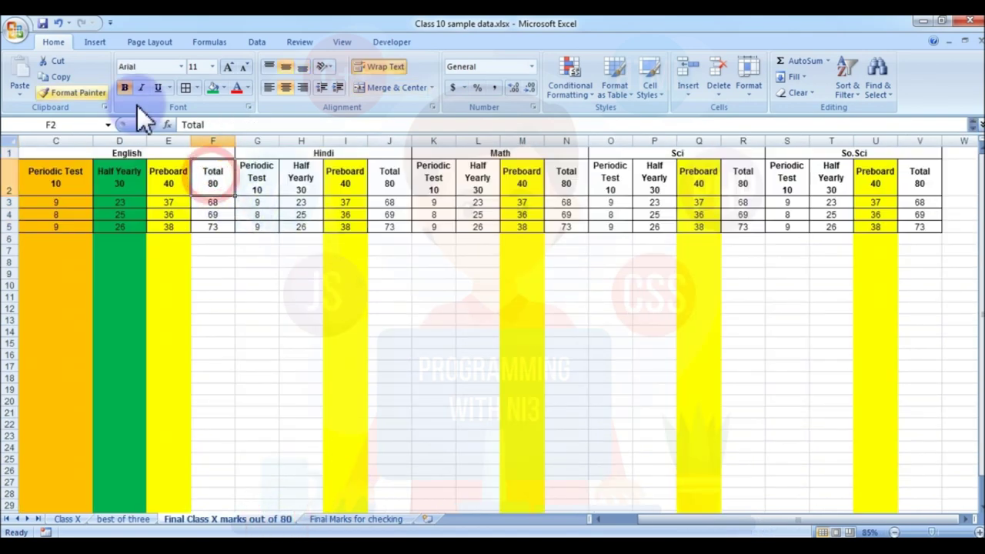
{"action": "left_click", "coordinate": [67, 90]}
{"action": "left_click", "coordinate": [338, 521]}
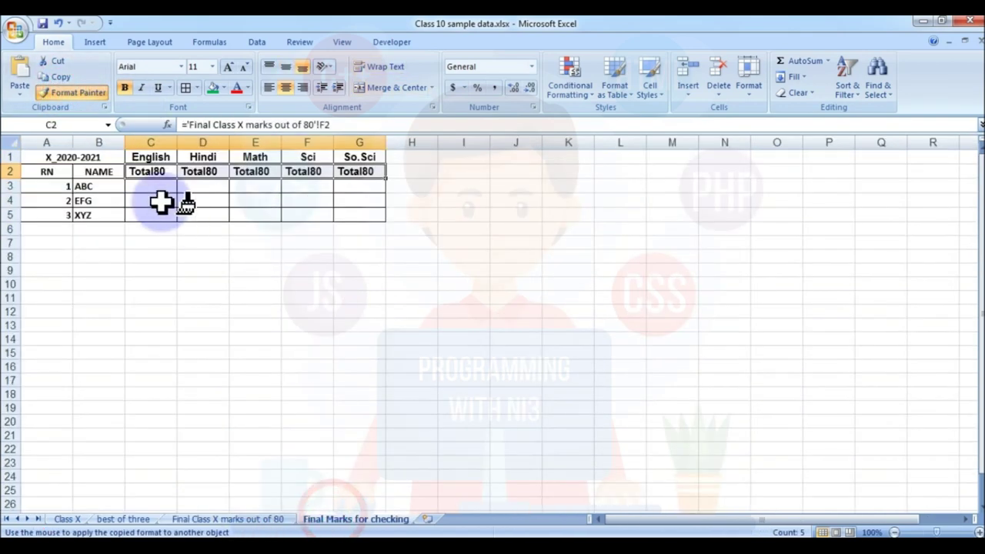
{"action": "left_click", "coordinate": [146, 175]}
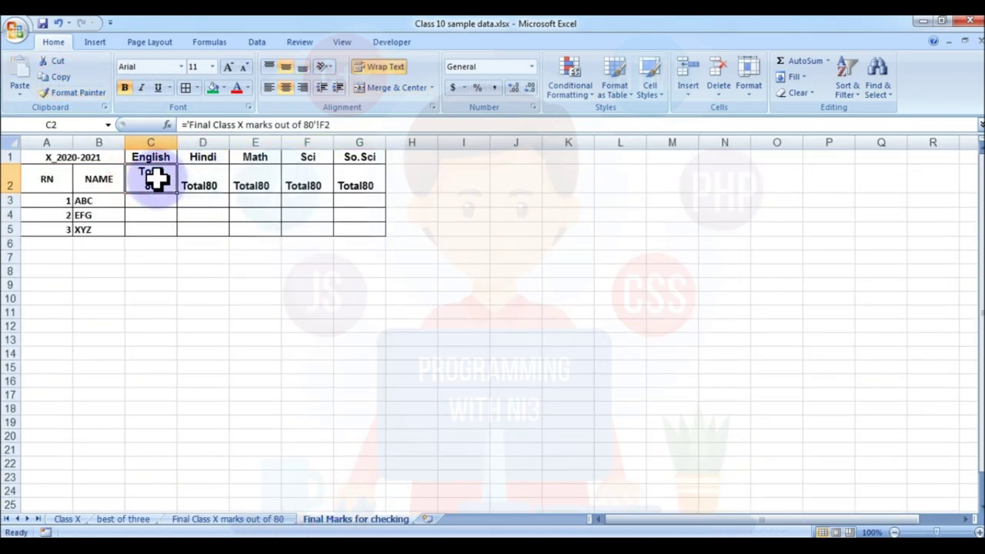
{"action": "left_click", "coordinate": [73, 92]}
{"action": "left_click_drag", "start_coordinate": [206, 176], "coordinate": [341, 182]}
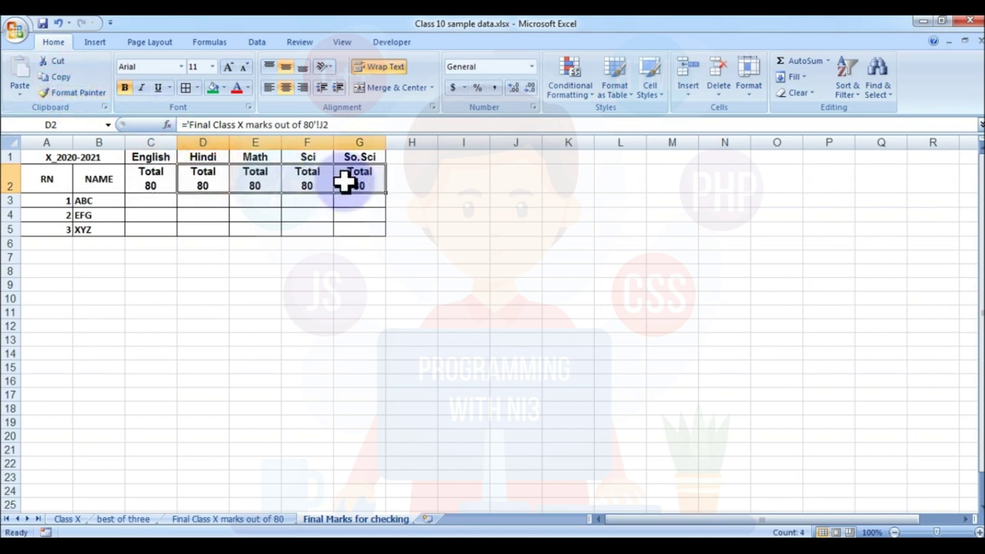
Step: Fill the linked total formulas from C2:G2 down through row 5 for all five subjects
{"action": "mouse_move", "coordinate": [158, 184]}
{"action": "left_mouse_down"}
{"action": "mouse_move", "coordinate": [352, 184]}
{"action": "mouse_move", "coordinate": [385, 202]}
{"action": "mouse_move", "coordinate": [382, 235]}
{"action": "left_mouse_up"}
{"action": "left_click_drag", "start_coordinate": [136, 204], "coordinate": [373, 271]}
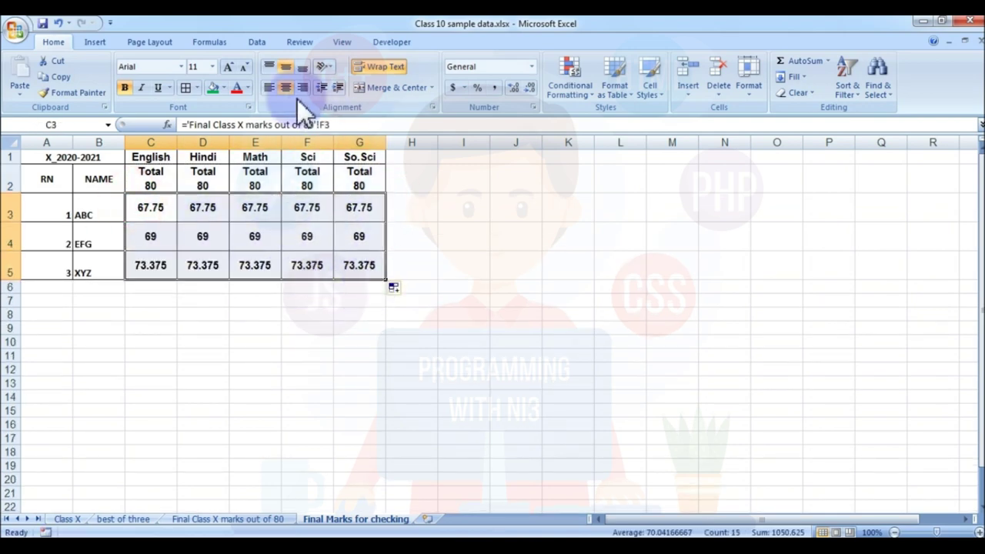
Step: Remove the bold formatting from the linked subject totals in C3:G5
{"action": "left_click", "coordinate": [124, 88]}
{"action": "left_click", "coordinate": [171, 243]}
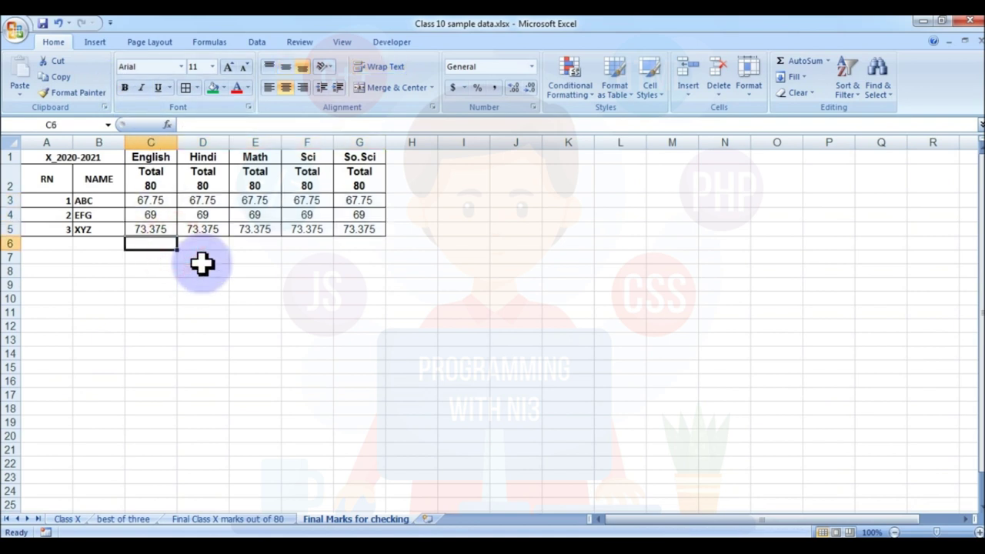
{"action": "left_click", "coordinate": [369, 231]}
Step: Decrease the decimals of the subject totals in C3:G4 to whole numbers
{"action": "left_click_drag", "start_coordinate": [150, 200], "coordinate": [387, 192]}
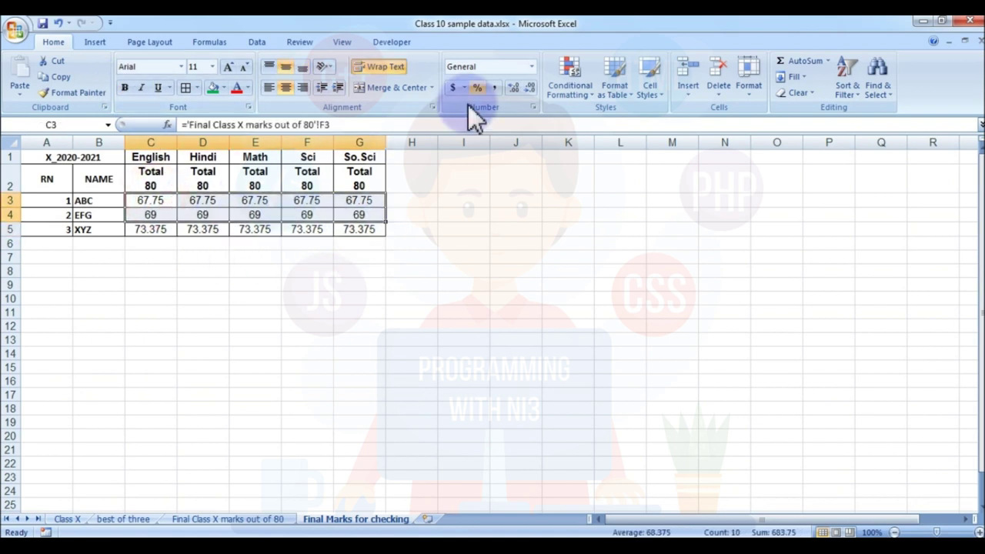
{"action": "left_click", "coordinate": [535, 86]}
{"action": "left_click", "coordinate": [535, 87]}
{"action": "left_click_drag", "start_coordinate": [150, 200], "coordinate": [358, 229]}
{"action": "left_click", "coordinate": [529, 86]}
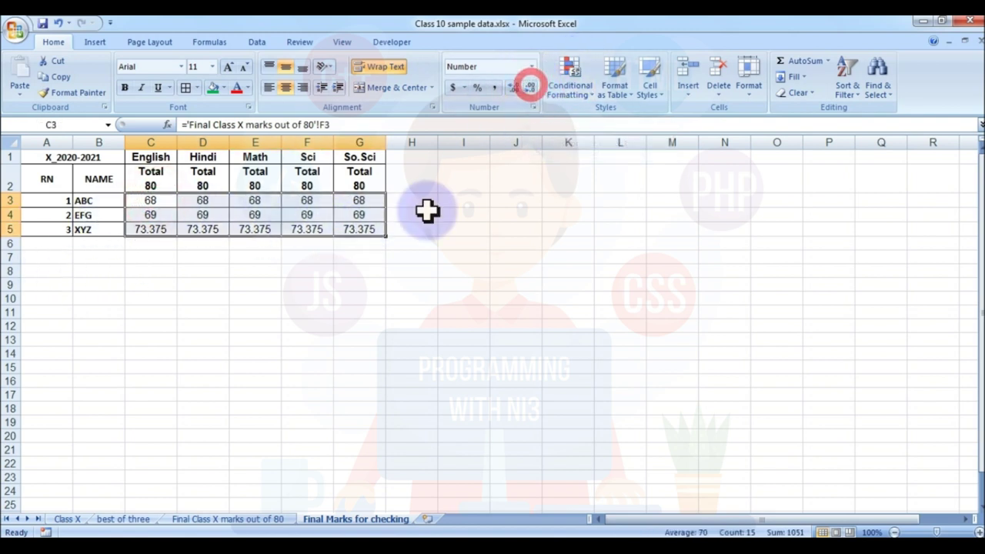
Step: Decrease the decimals of the row 5 totals in C5:G5 to whole numbers
{"action": "left_click", "coordinate": [363, 229]}
{"action": "left_click_drag", "start_coordinate": [373, 228], "coordinate": [159, 228]}
{"action": "left_click", "coordinate": [532, 86]}
{"action": "left_click", "coordinate": [532, 86]}
{"action": "left_click", "coordinate": [532, 85]}
{"action": "left_click", "coordinate": [454, 310]}
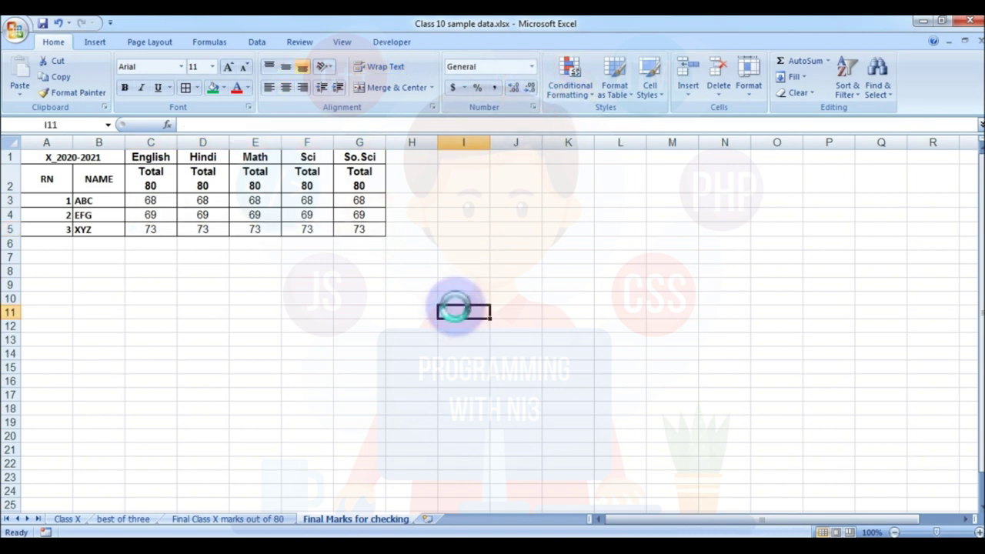
{"action": "left_click", "coordinate": [549, 408]}
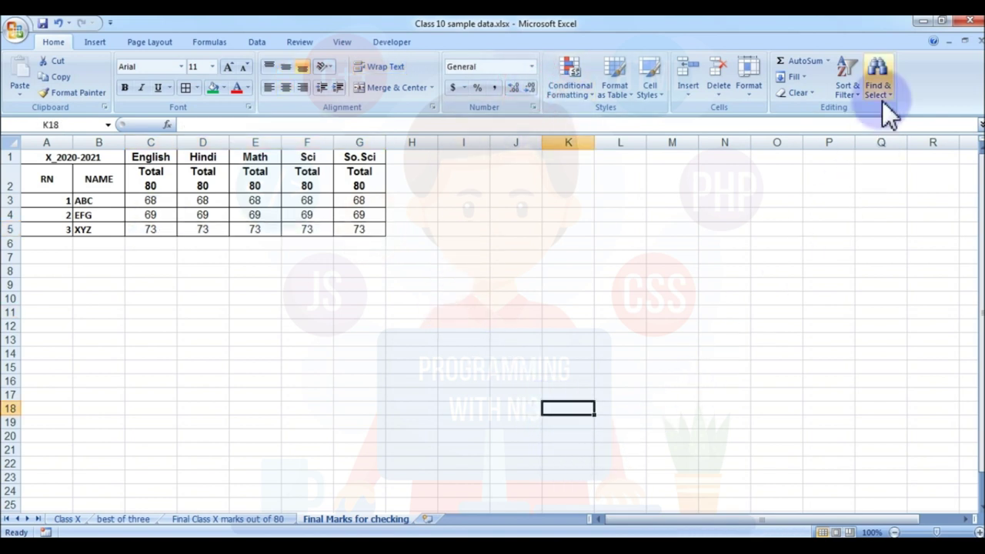
{"action": "left_click", "coordinate": [660, 308]}
{"action": "left_click", "coordinate": [204, 378]}
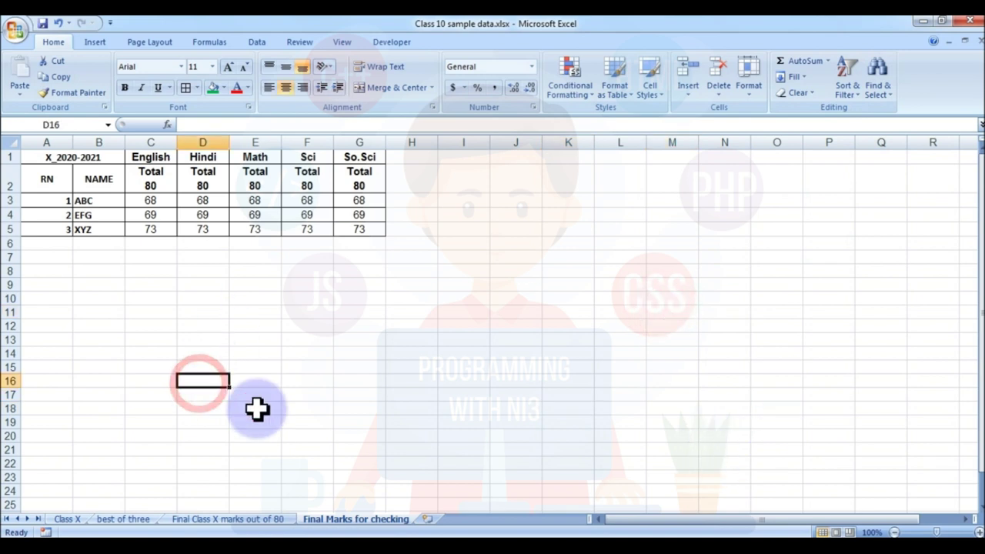
{"action": "left_click", "coordinate": [430, 263]}
{"action": "left_click", "coordinate": [412, 302]}
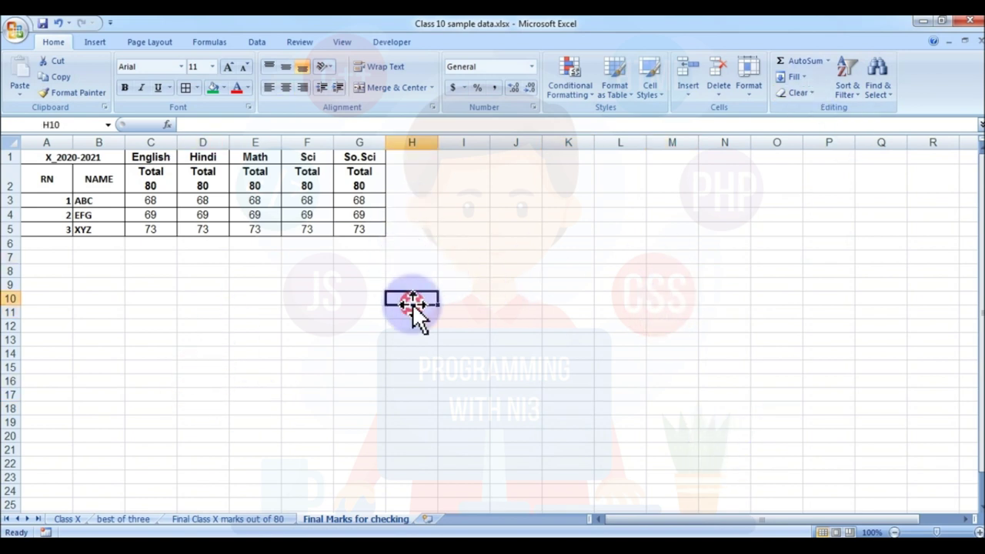